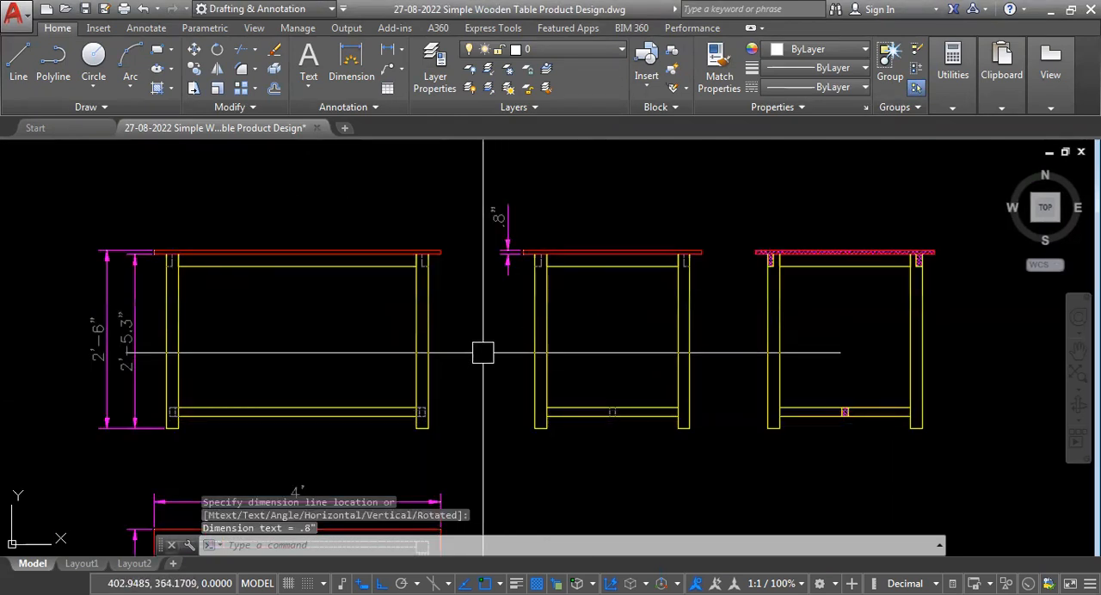
Match the properties of an existing dimension onto the tabletop thickness dimension beside the side view.
{"action": "type", "text": "MA"}
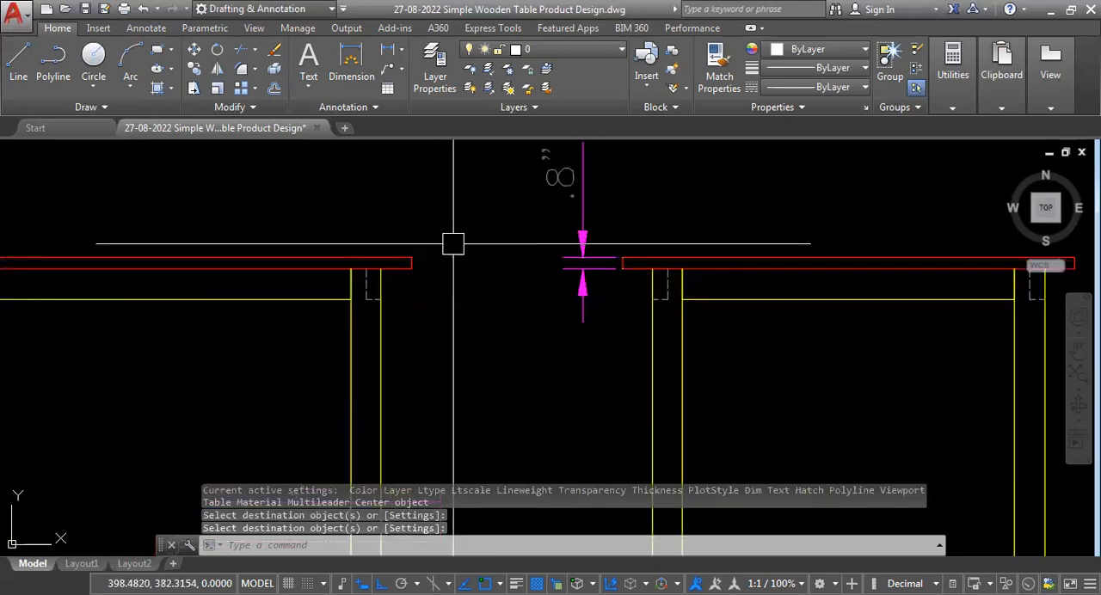
{"action": "scroll", "coordinate": [597, 248], "scroll_direction": "down", "scroll_amount": 3}
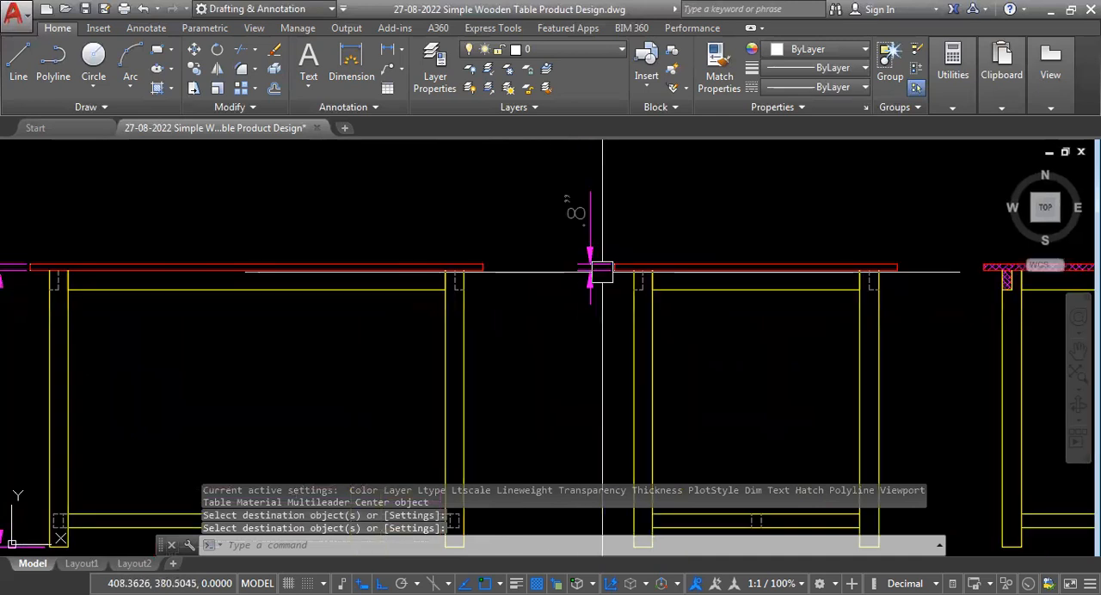
{"action": "scroll", "coordinate": [563, 283], "scroll_direction": "up", "scroll_amount": 2}
{"action": "scroll", "coordinate": [634, 233], "scroll_direction": "up", "scroll_amount": 2}
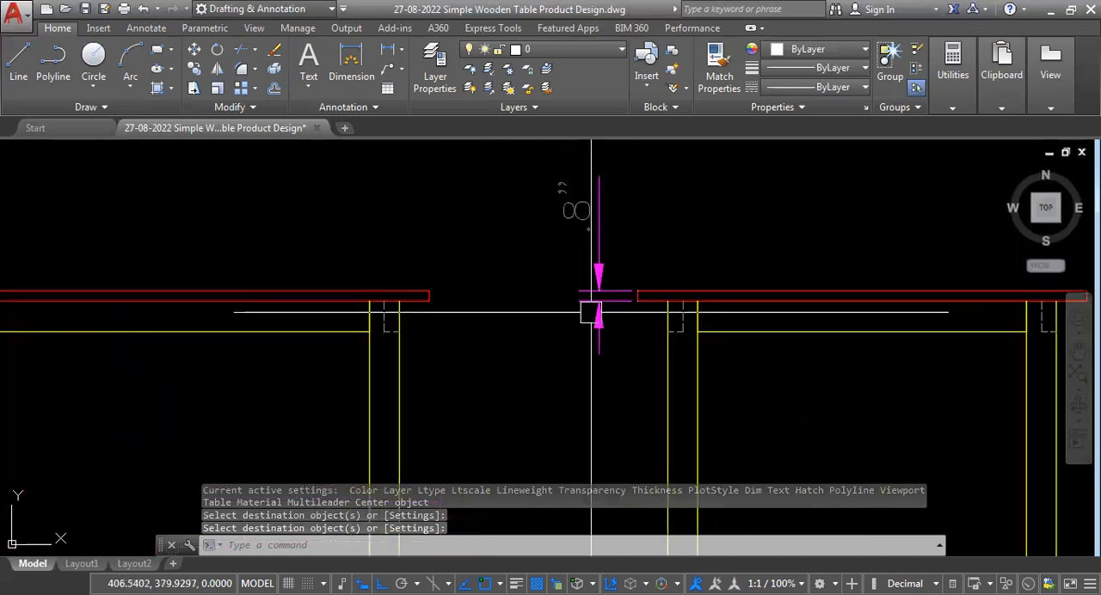
Examine the tabletop thickness dimension and the overall layout of the table's elevations, section and plan.
{"action": "scroll", "coordinate": [593, 313], "scroll_direction": "down", "scroll_amount": 1}
{"action": "scroll", "coordinate": [580, 289], "scroll_direction": "up", "scroll_amount": 3}
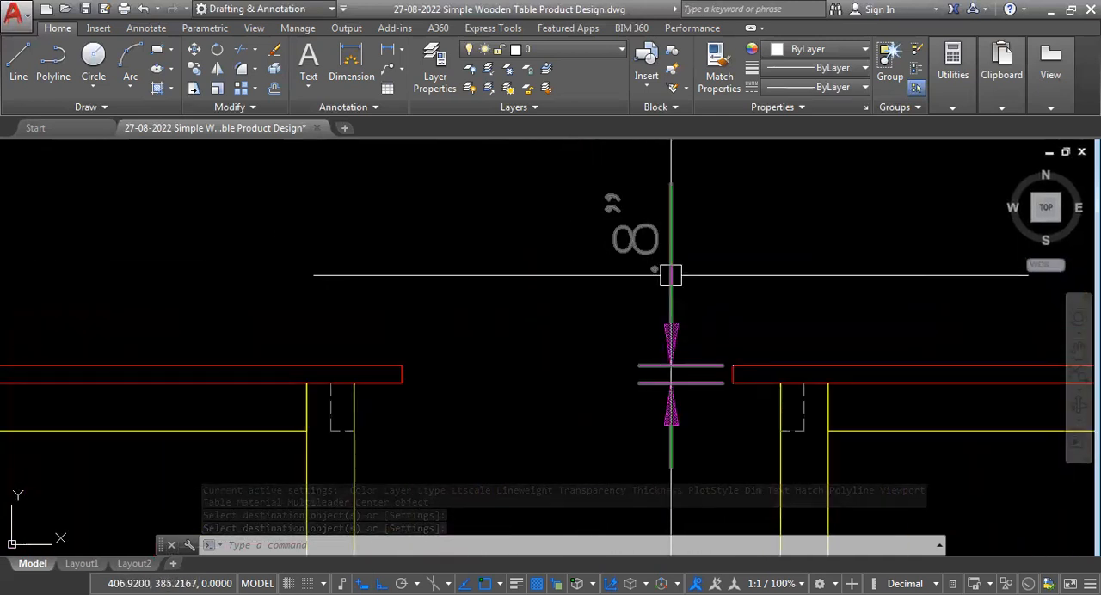
{"action": "scroll", "coordinate": [615, 270], "scroll_direction": "down", "scroll_amount": 4}
{"action": "scroll", "coordinate": [599, 275], "scroll_direction": "up", "scroll_amount": 3}
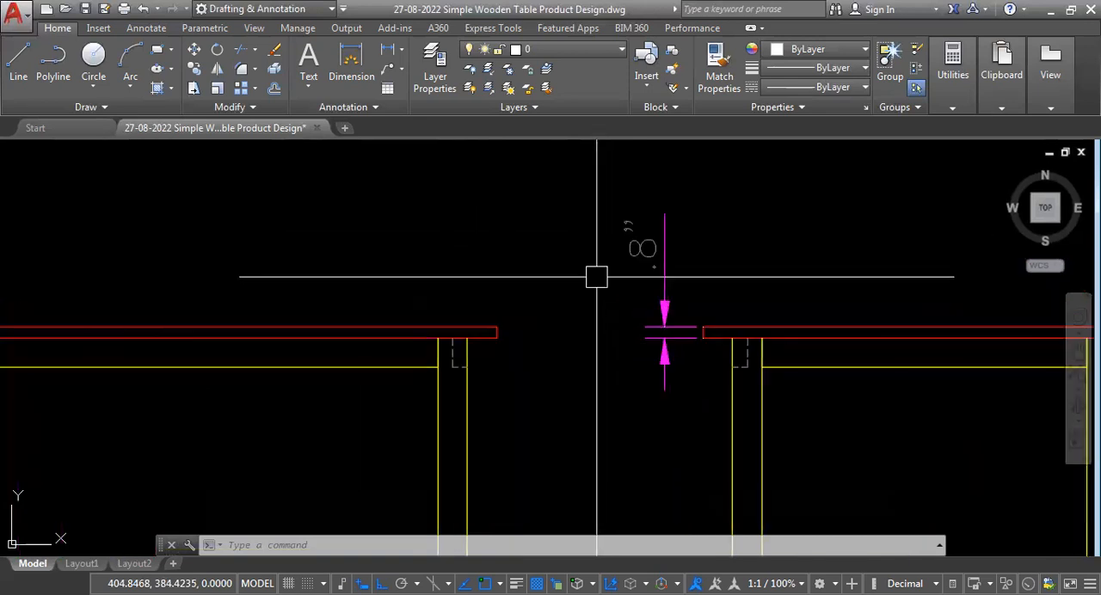
{"action": "scroll", "coordinate": [594, 267], "scroll_direction": "down", "scroll_amount": 4}
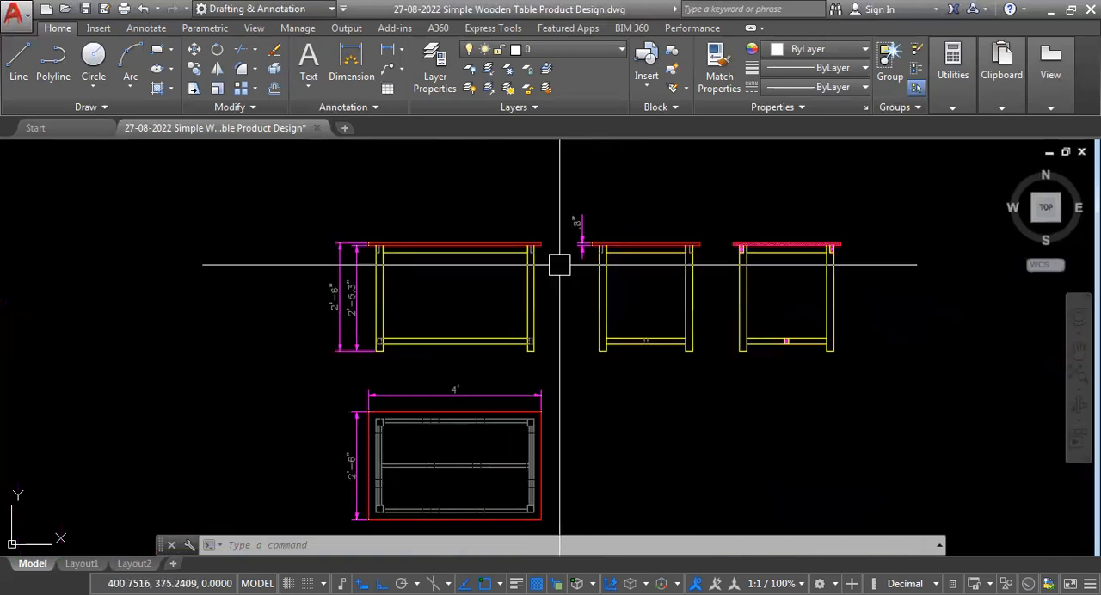
{"action": "scroll", "coordinate": [560, 238], "scroll_direction": "up", "scroll_amount": 2}
{"action": "scroll", "coordinate": [720, 339], "scroll_direction": "down", "scroll_amount": 3}
{"action": "scroll", "coordinate": [608, 393], "scroll_direction": "up", "scroll_amount": 2}
{"action": "scroll", "coordinate": [760, 272], "scroll_direction": "down", "scroll_amount": 2}
{"action": "scroll", "coordinate": [668, 312], "scroll_direction": "up", "scroll_amount": 3}
{"action": "scroll", "coordinate": [455, 275], "scroll_direction": "down", "scroll_amount": 5}
{"action": "scroll", "coordinate": [563, 398], "scroll_direction": "up", "scroll_amount": 3}
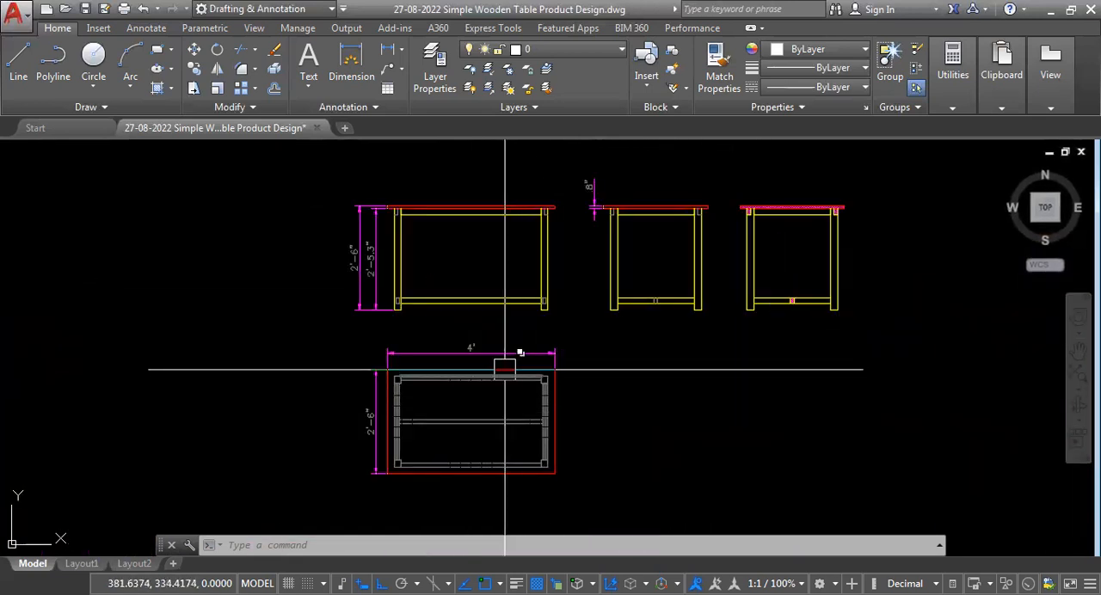
{"action": "scroll", "coordinate": [495, 370], "scroll_direction": "down", "scroll_amount": 2}
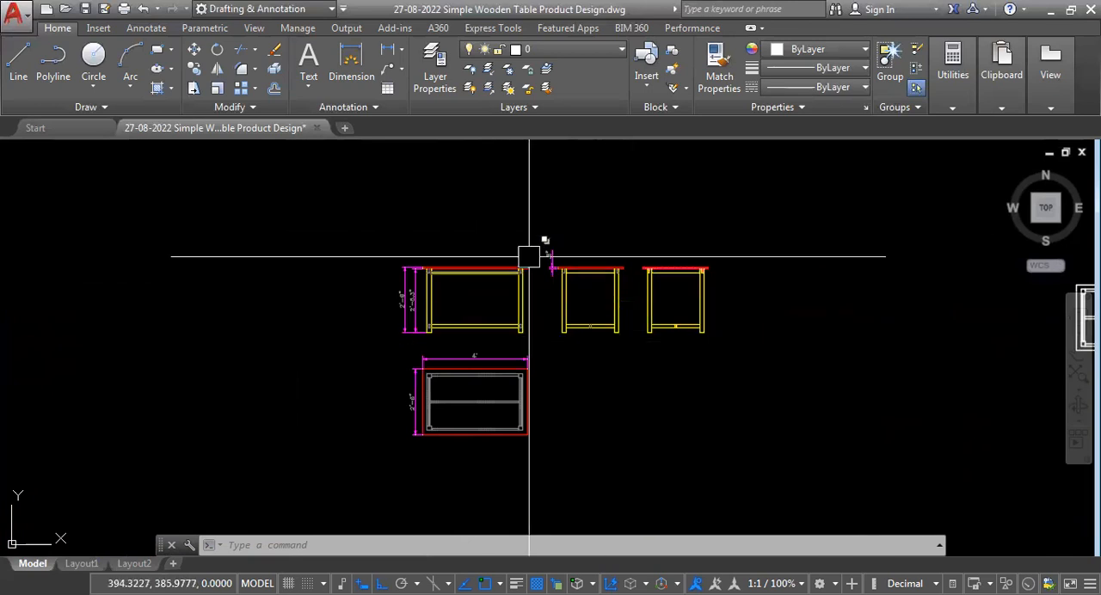
{"action": "scroll", "coordinate": [528, 255], "scroll_direction": "up", "scroll_amount": 8}
{"action": "scroll", "coordinate": [596, 270], "scroll_direction": "down", "scroll_amount": 5}
{"action": "scroll", "coordinate": [581, 307], "scroll_direction": "down", "scroll_amount": 4}
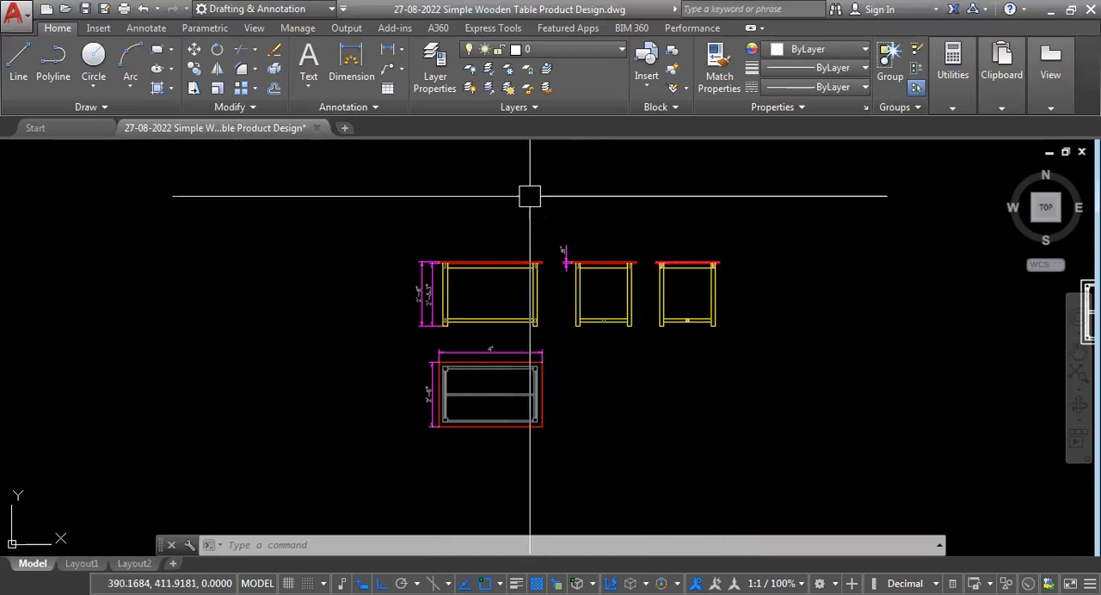
Review how the tabletop thickness and the two front-view height dimensions display their feet-and-inch values.
{"action": "scroll", "coordinate": [528, 194], "scroll_direction": "up", "scroll_amount": 4}
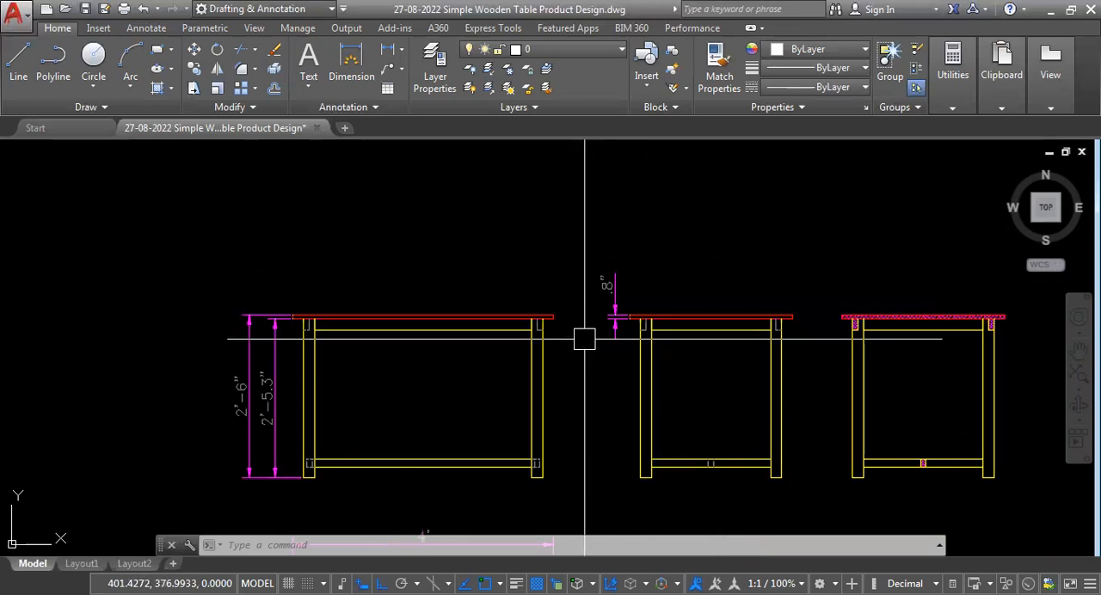
{"action": "scroll", "coordinate": [580, 303], "scroll_direction": "up", "scroll_amount": 2}
{"action": "scroll", "coordinate": [580, 282], "scroll_direction": "up", "scroll_amount": 2}
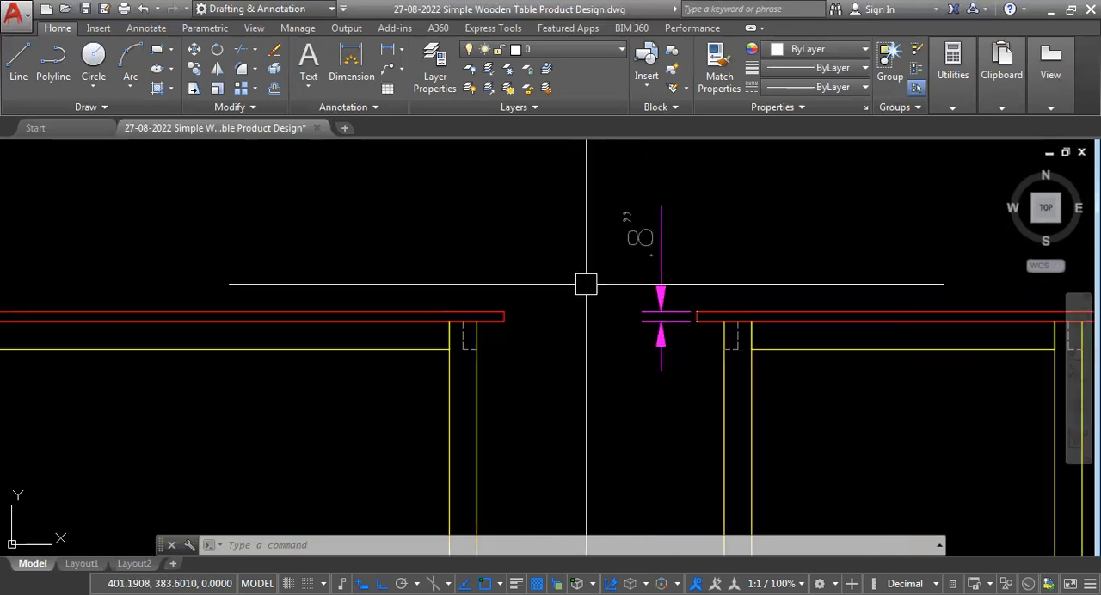
{"action": "scroll", "coordinate": [600, 293], "scroll_direction": "down", "scroll_amount": 4}
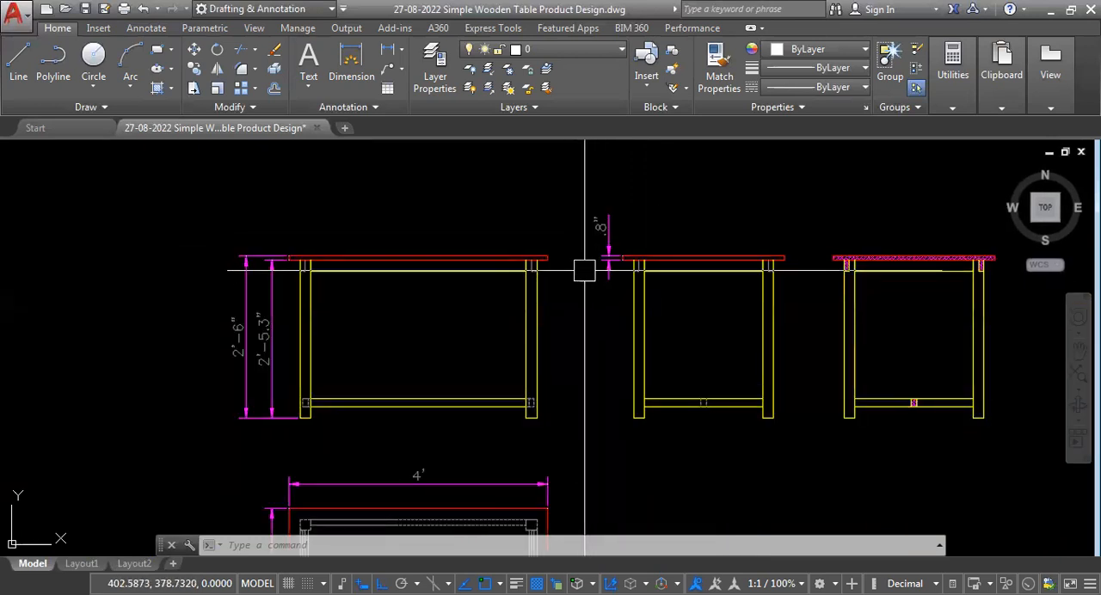
{"action": "scroll", "coordinate": [590, 250], "scroll_direction": "up", "scroll_amount": 4}
{"action": "scroll", "coordinate": [592, 254], "scroll_direction": "down", "scroll_amount": 4}
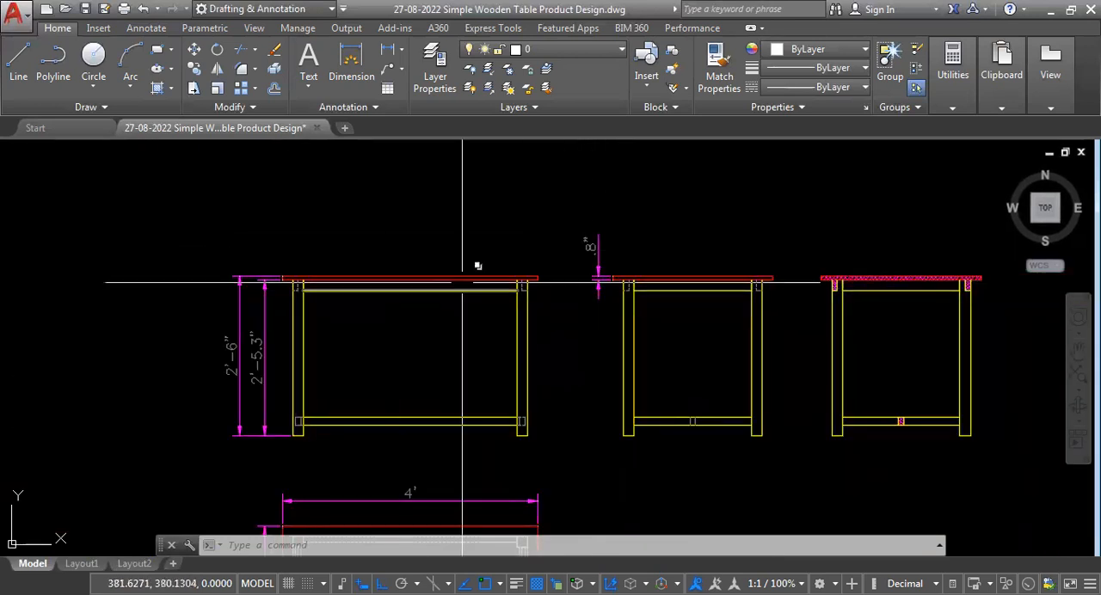
{"action": "scroll", "coordinate": [467, 266], "scroll_direction": "down", "scroll_amount": 2}
{"action": "scroll", "coordinate": [474, 327], "scroll_direction": "up", "scroll_amount": 5}
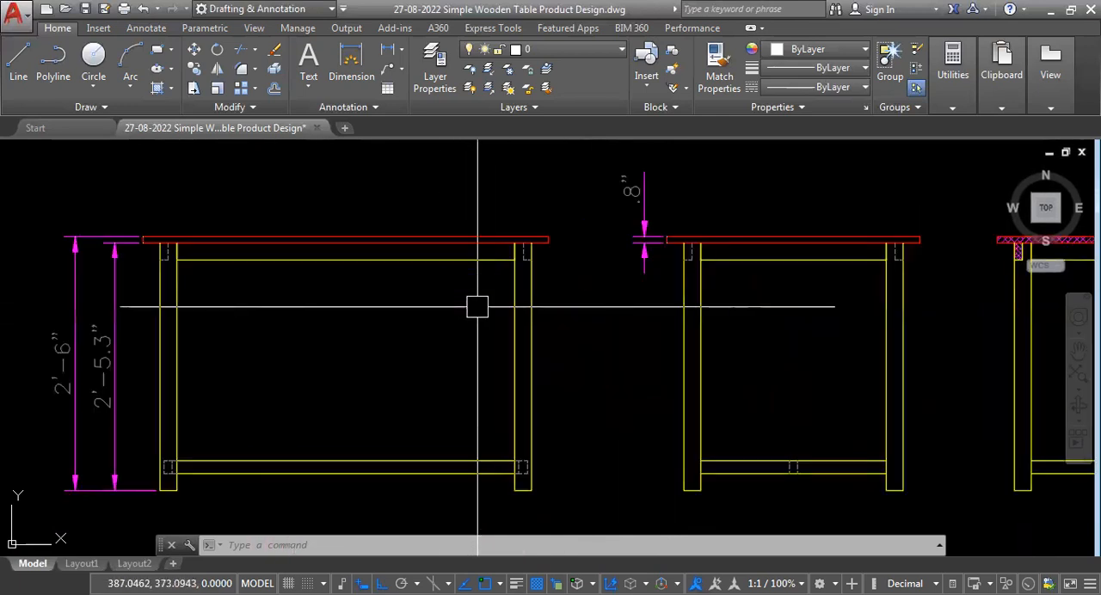
{"action": "scroll", "coordinate": [591, 327], "scroll_direction": "down", "scroll_amount": 3}
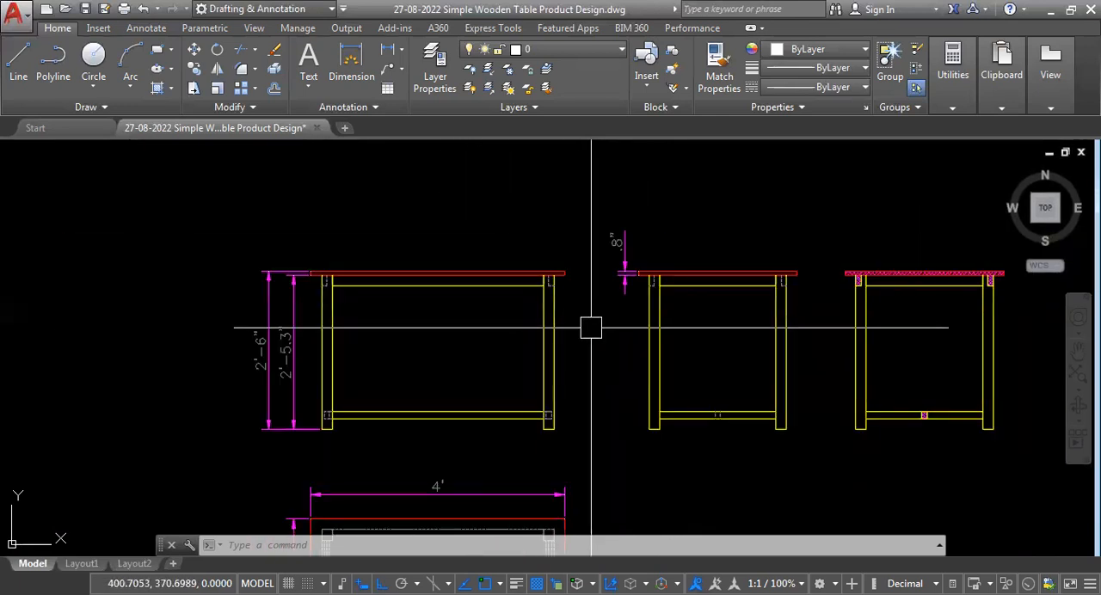
{"action": "scroll", "coordinate": [599, 253], "scroll_direction": "up", "scroll_amount": 2}
{"action": "scroll", "coordinate": [618, 268], "scroll_direction": "down", "scroll_amount": 4}
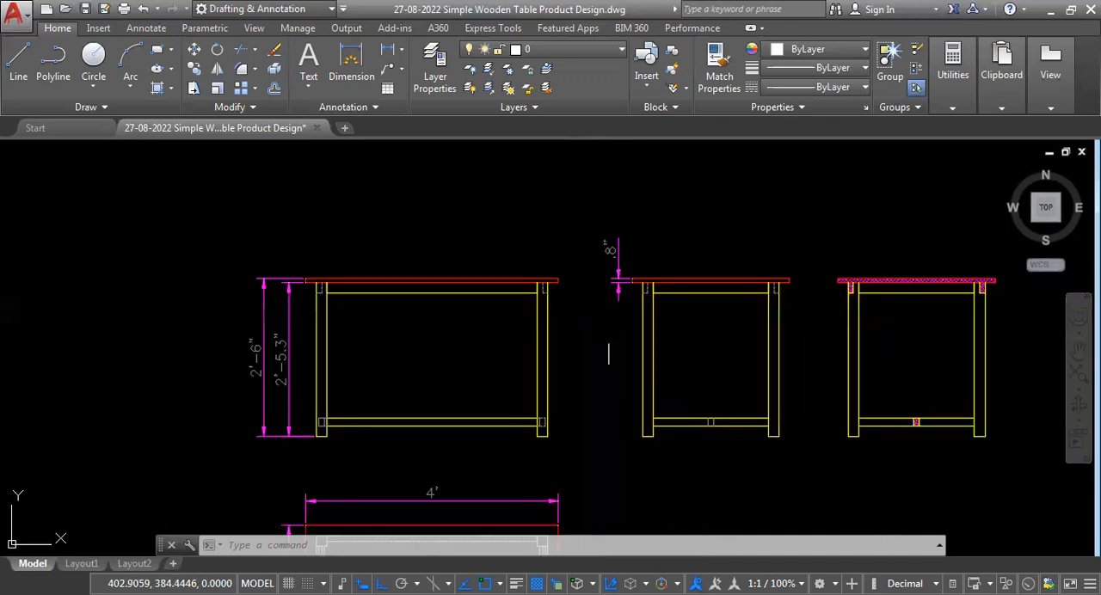
{"action": "scroll", "coordinate": [430, 263], "scroll_direction": "down", "scroll_amount": 2}
{"action": "scroll", "coordinate": [447, 384], "scroll_direction": "up", "scroll_amount": 3}
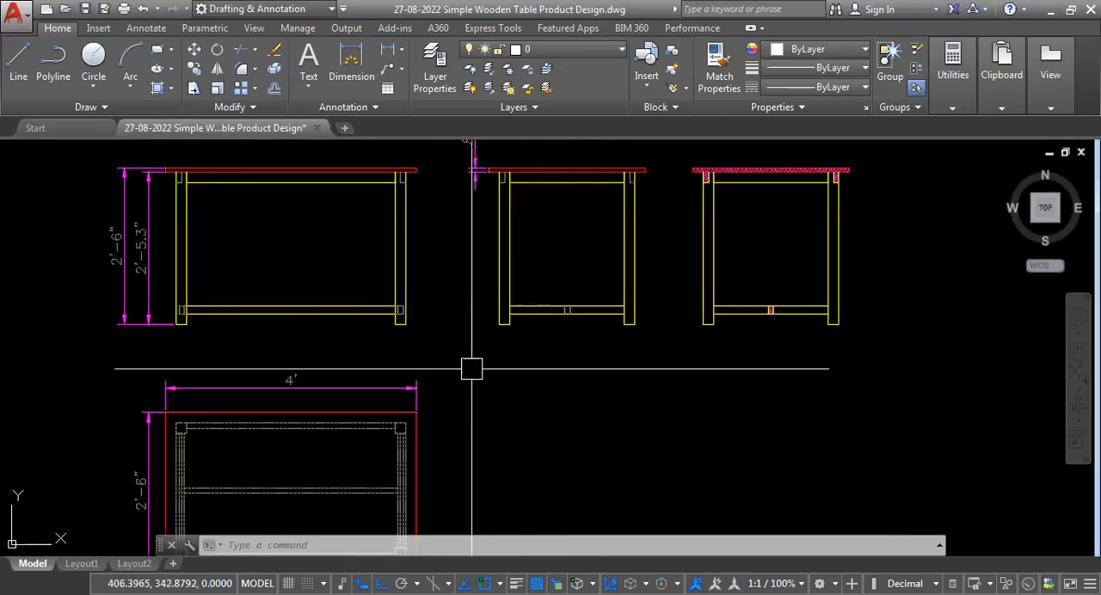
{"action": "scroll", "coordinate": [467, 369], "scroll_direction": "down", "scroll_amount": 2}
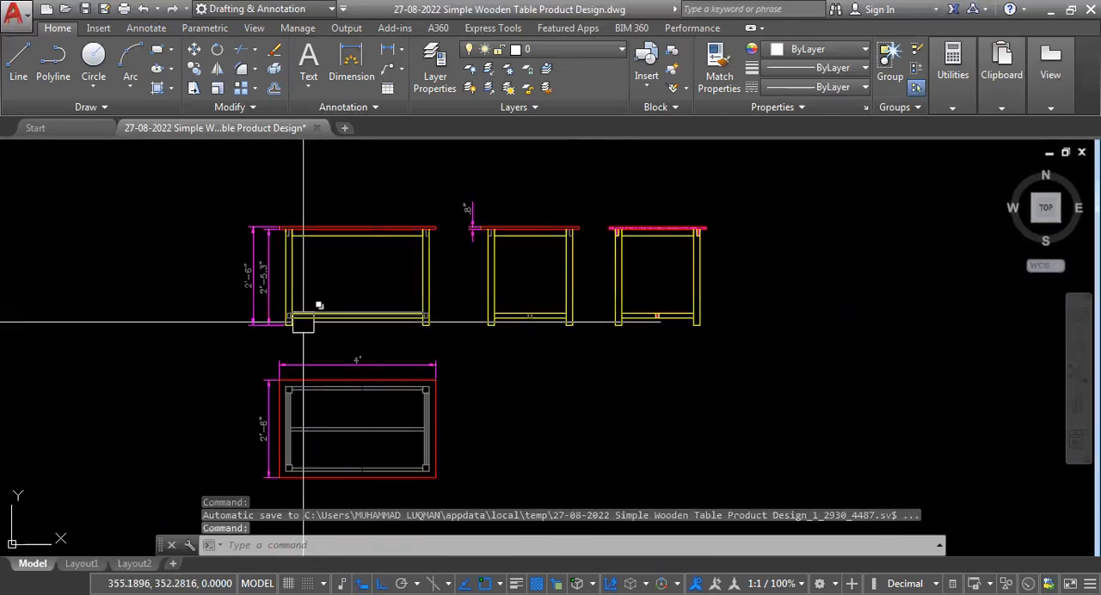
{"action": "scroll", "coordinate": [214, 278], "scroll_direction": "up", "scroll_amount": 4}
{"action": "scroll", "coordinate": [409, 253], "scroll_direction": "up", "scroll_amount": 2}
{"action": "scroll", "coordinate": [405, 246], "scroll_direction": "up", "scroll_amount": 2}
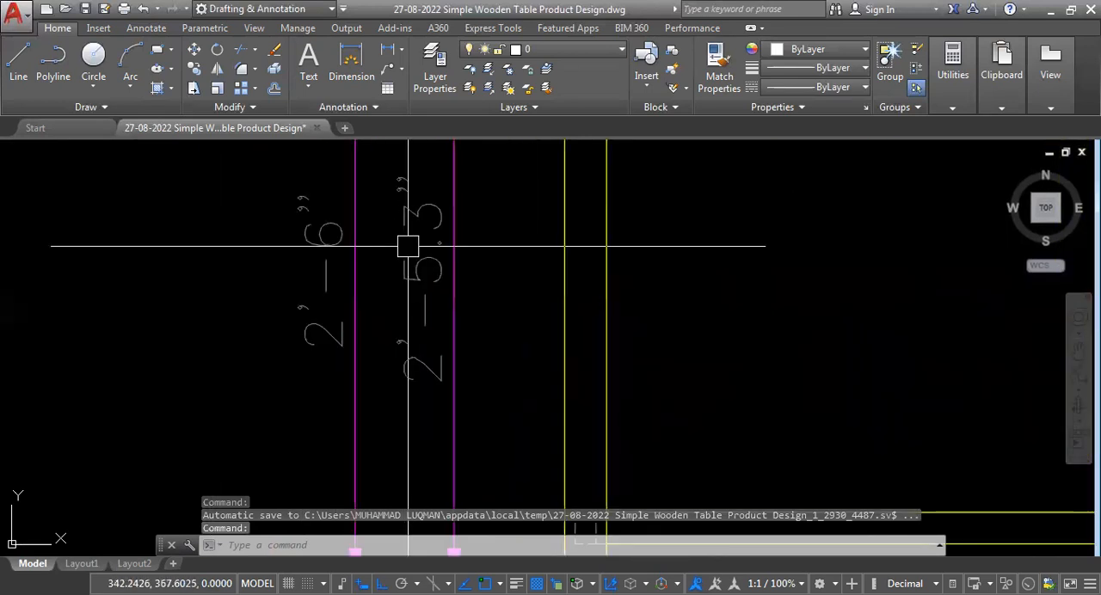
{"action": "scroll", "coordinate": [373, 285], "scroll_direction": "down", "scroll_amount": 2}
{"action": "scroll", "coordinate": [373, 286], "scroll_direction": "down", "scroll_amount": 5}
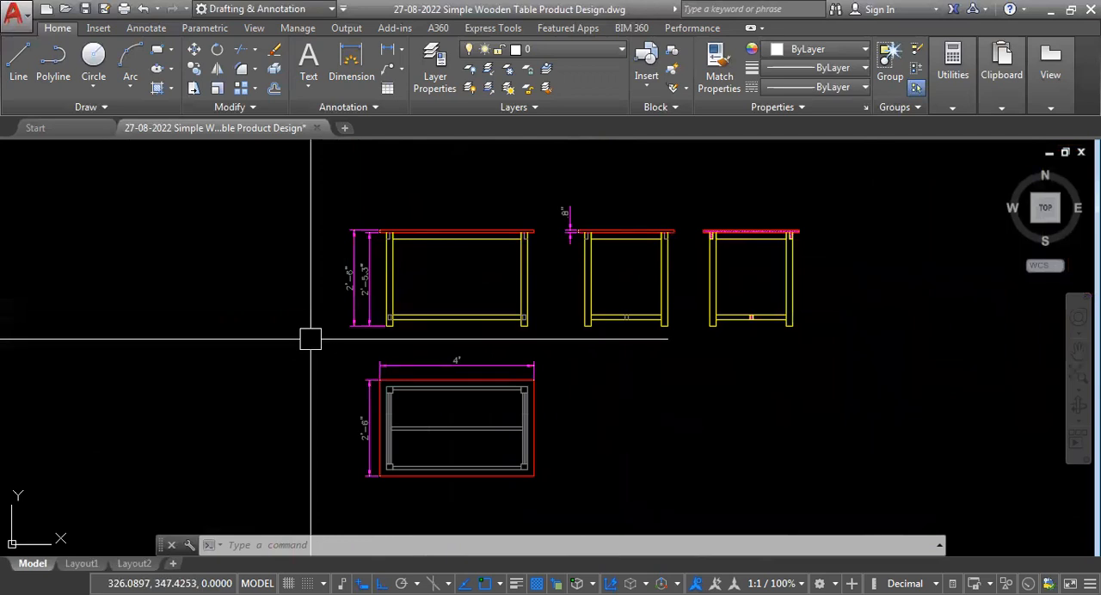
Modify the SCALE 15 dimension style to use Architectural linear units with 0'-0 1/8" precision.
{"action": "type", "text": "D"}
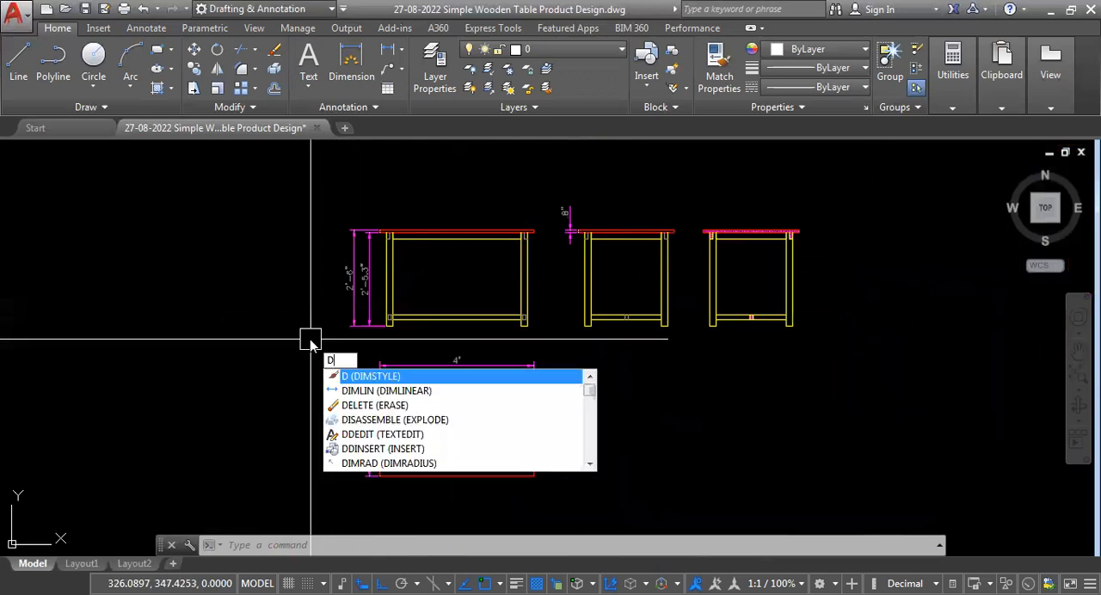
{"action": "key", "text": "Return"}
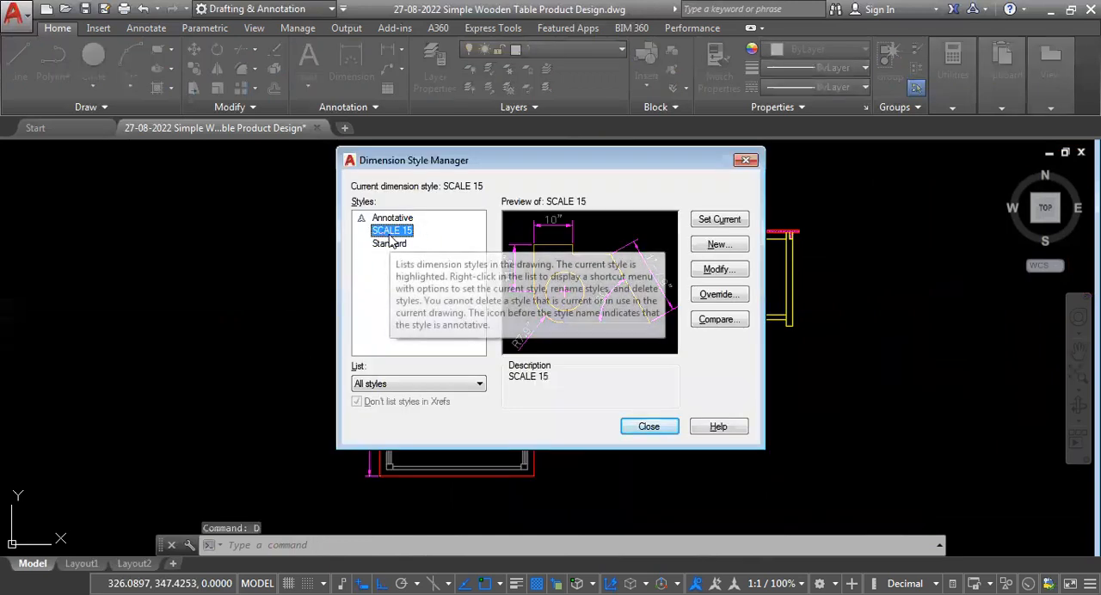
{"action": "left_click", "coordinate": [727, 273]}
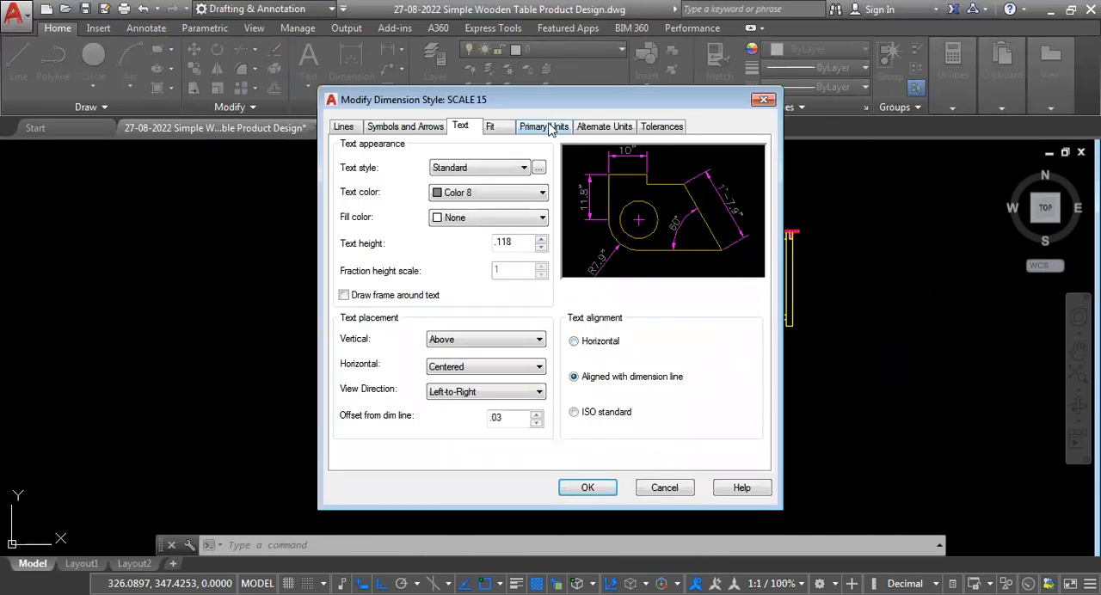
{"action": "left_click", "coordinate": [551, 128]}
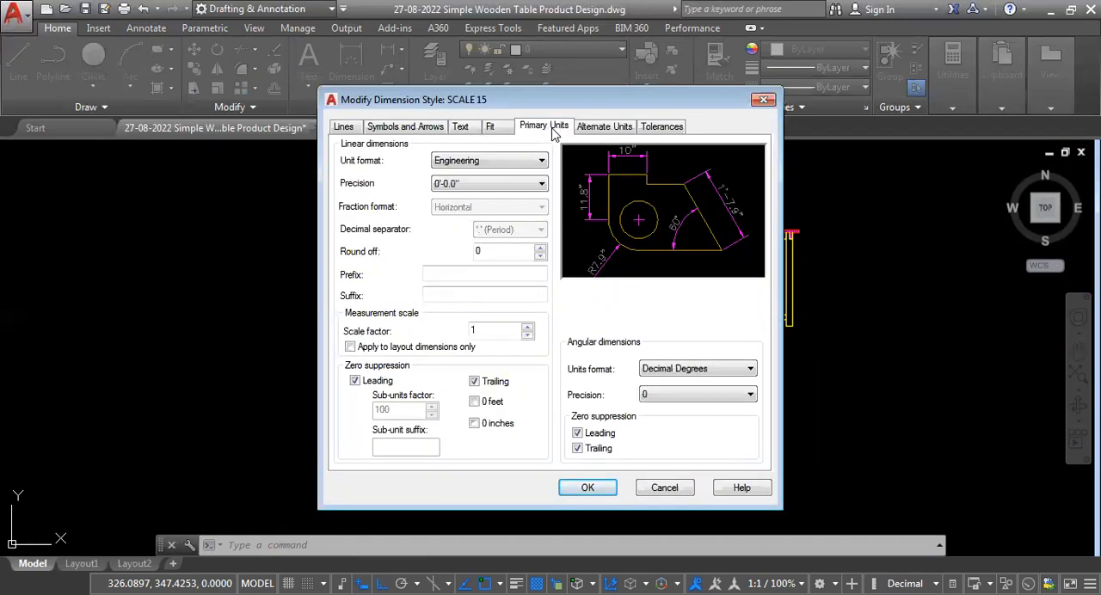
{"action": "left_click", "coordinate": [542, 162]}
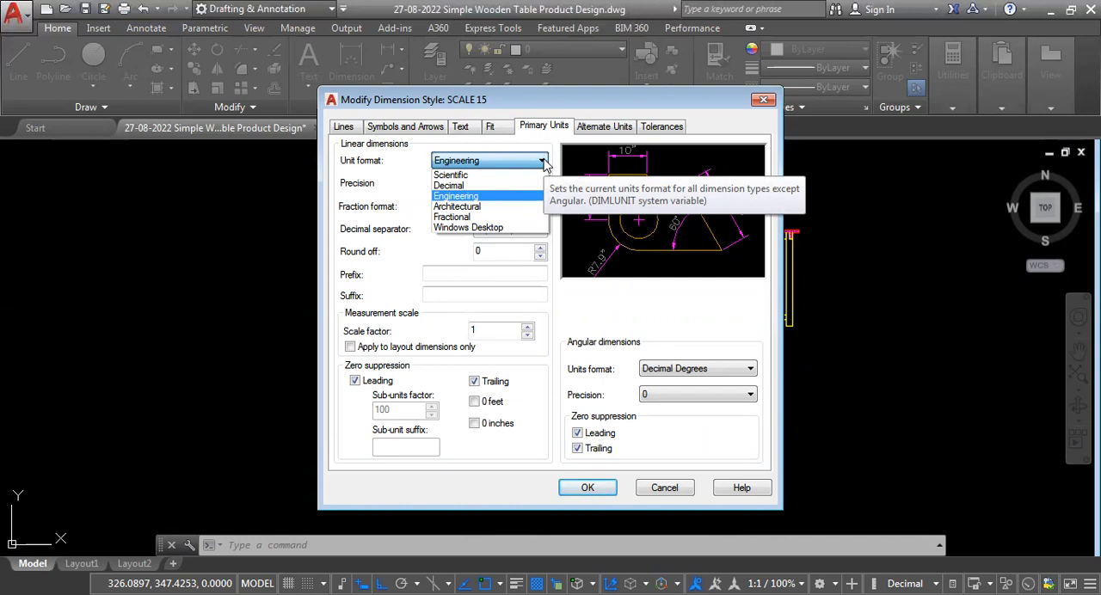
{"action": "left_click", "coordinate": [496, 208]}
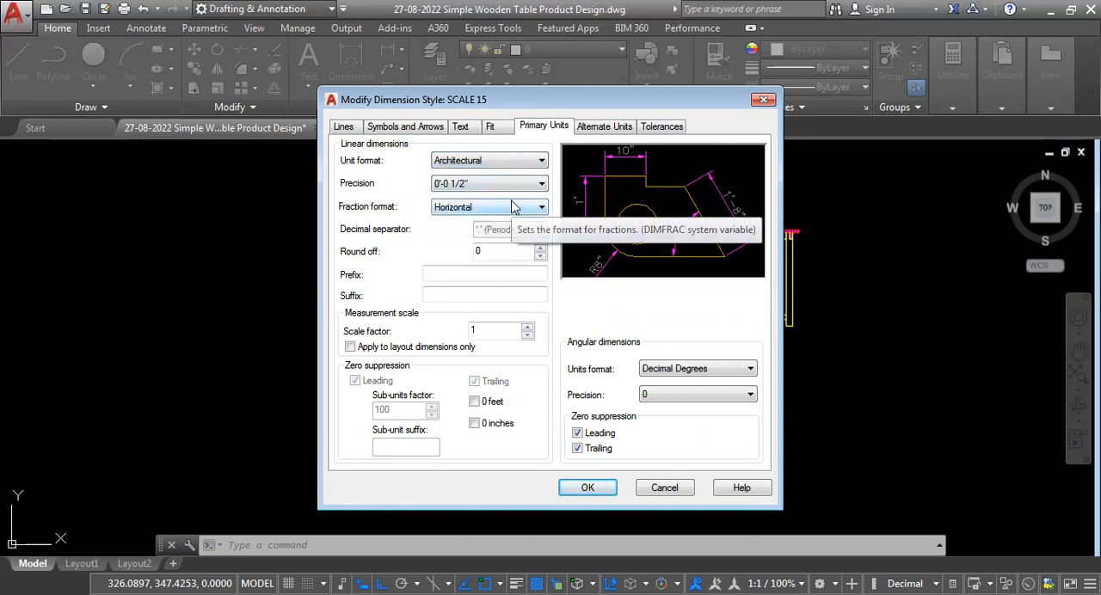
{"action": "left_click", "coordinate": [542, 186]}
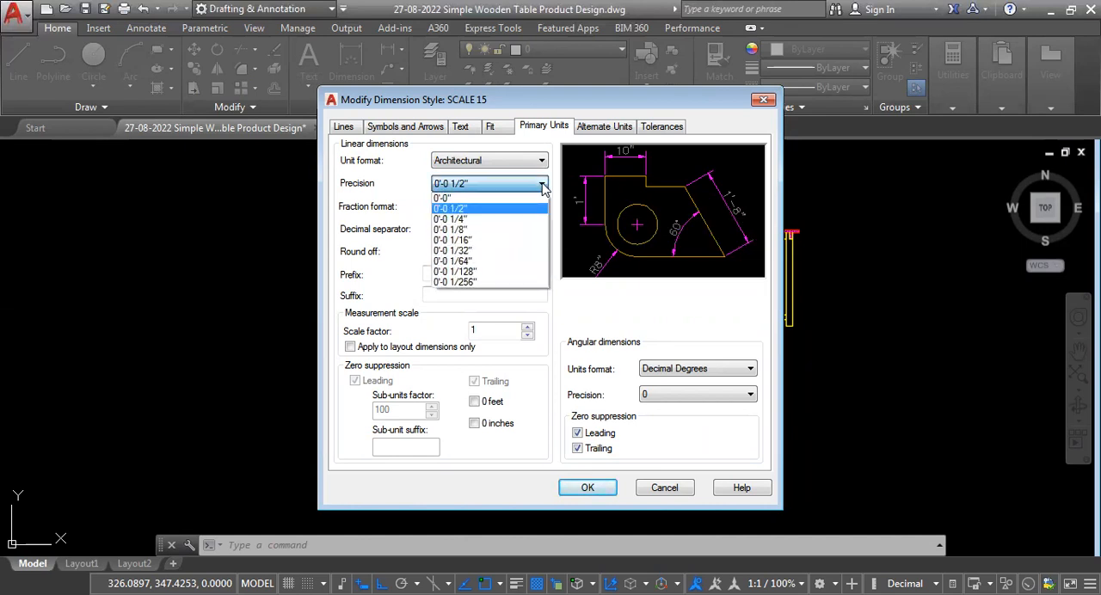
{"action": "left_click", "coordinate": [482, 231]}
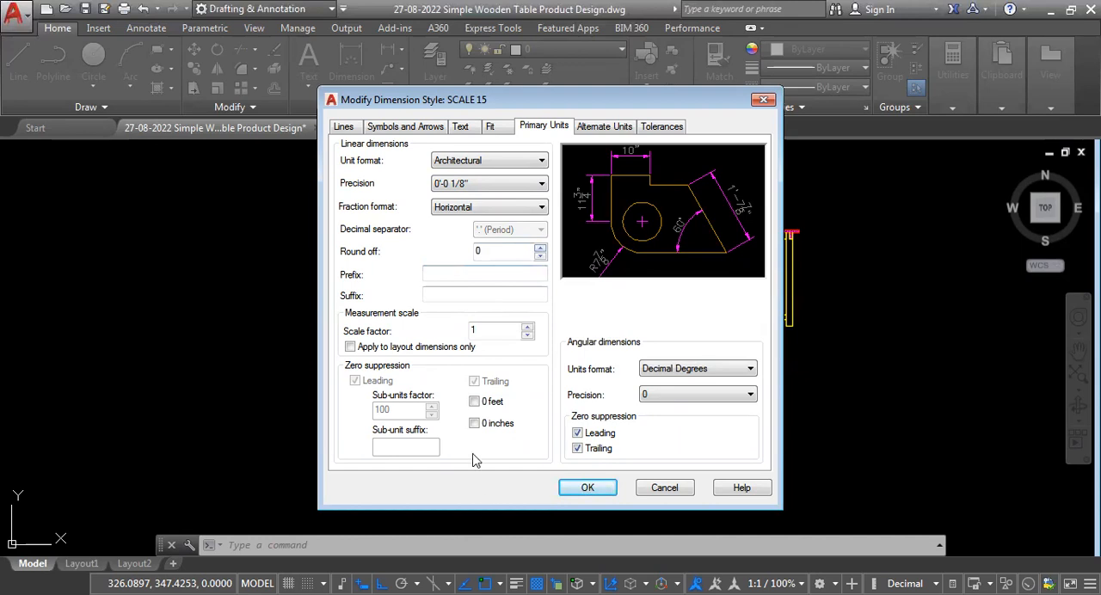
Suppress zero feet and zero inches in the SCALE 15 linear dimensions and apply the style changes.
{"action": "left_click", "coordinate": [474, 424]}
{"action": "left_click", "coordinate": [474, 401]}
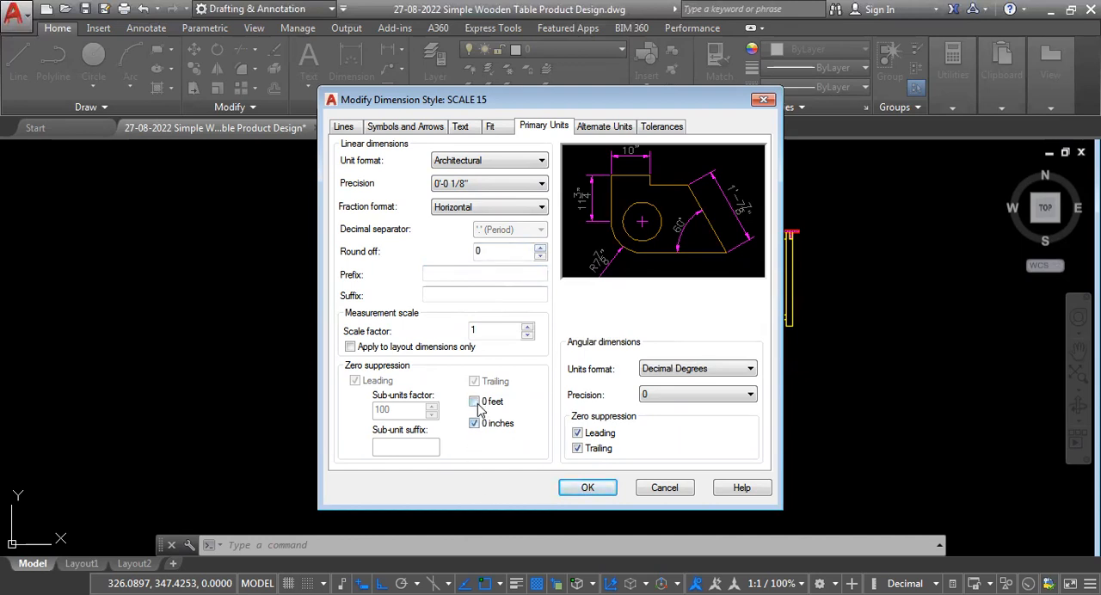
{"action": "left_click", "coordinate": [585, 488]}
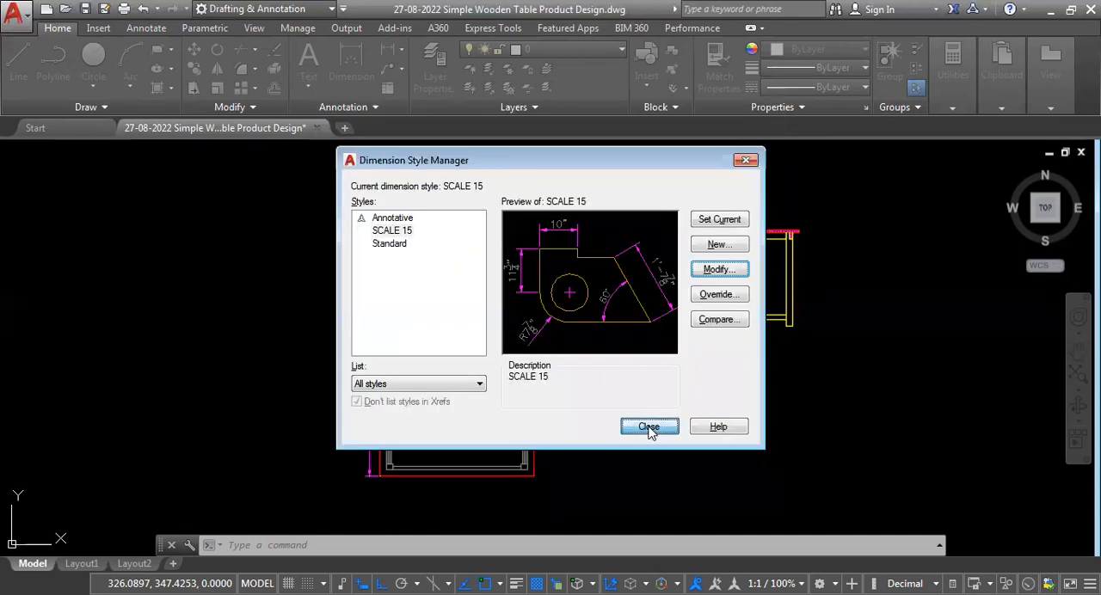
{"action": "left_click", "coordinate": [648, 426]}
Inspect the fractional text of the tabletop thickness dimension and the front view's height dimensions.
{"action": "scroll", "coordinate": [504, 319], "scroll_direction": "up", "scroll_amount": 5}
{"action": "scroll", "coordinate": [528, 418], "scroll_direction": "down", "scroll_amount": 2}
{"action": "scroll", "coordinate": [499, 332], "scroll_direction": "up", "scroll_amount": 3}
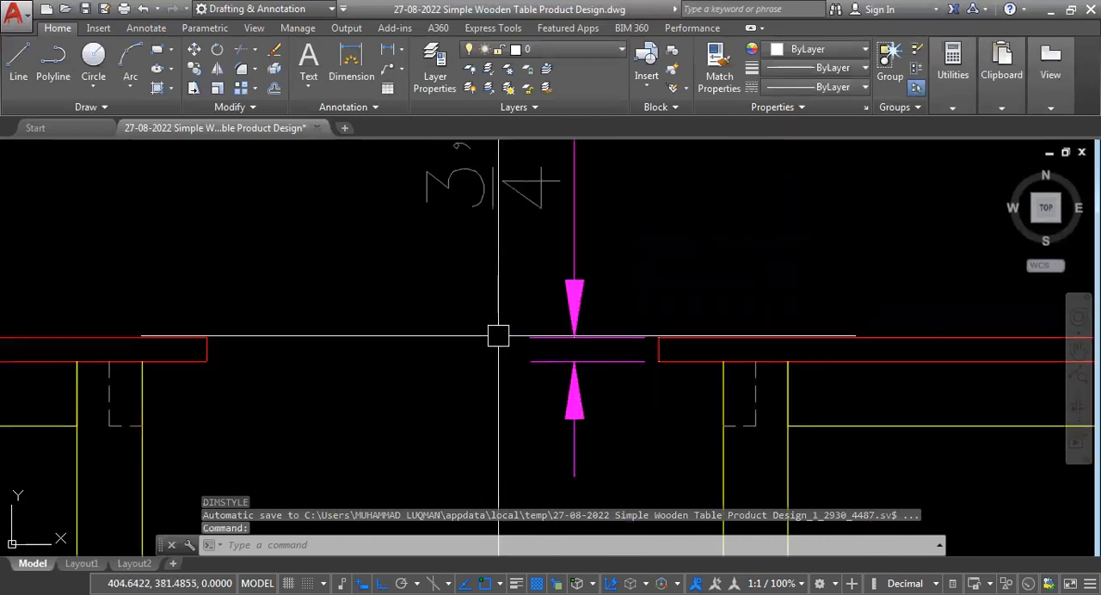
{"action": "scroll", "coordinate": [583, 367], "scroll_direction": "down", "scroll_amount": 2}
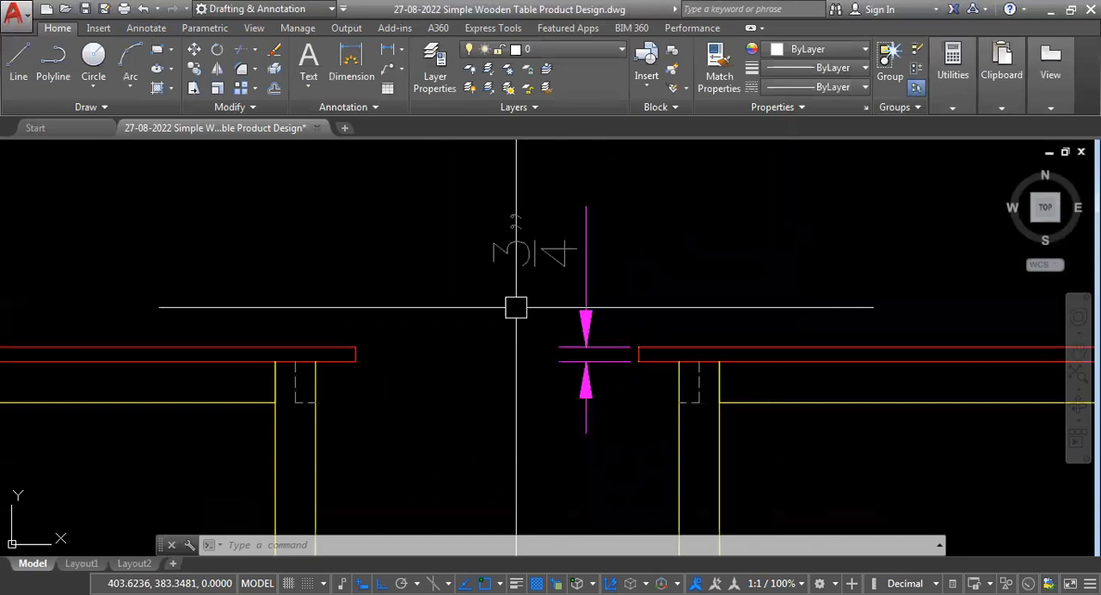
{"action": "scroll", "coordinate": [516, 307], "scroll_direction": "down", "scroll_amount": 4}
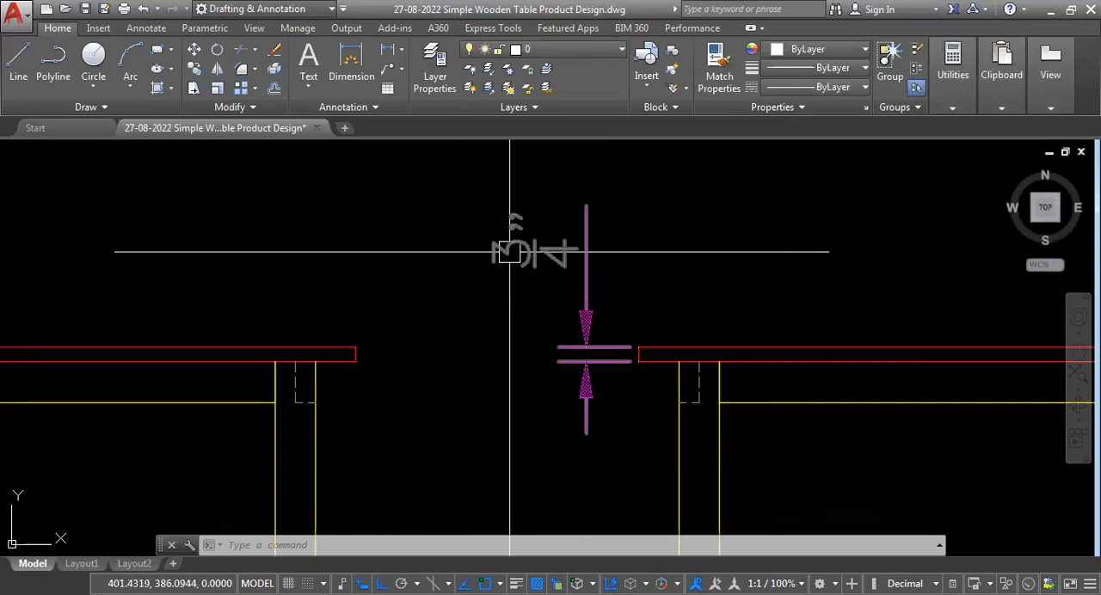
{"action": "scroll", "coordinate": [550, 284], "scroll_direction": "down", "scroll_amount": 1}
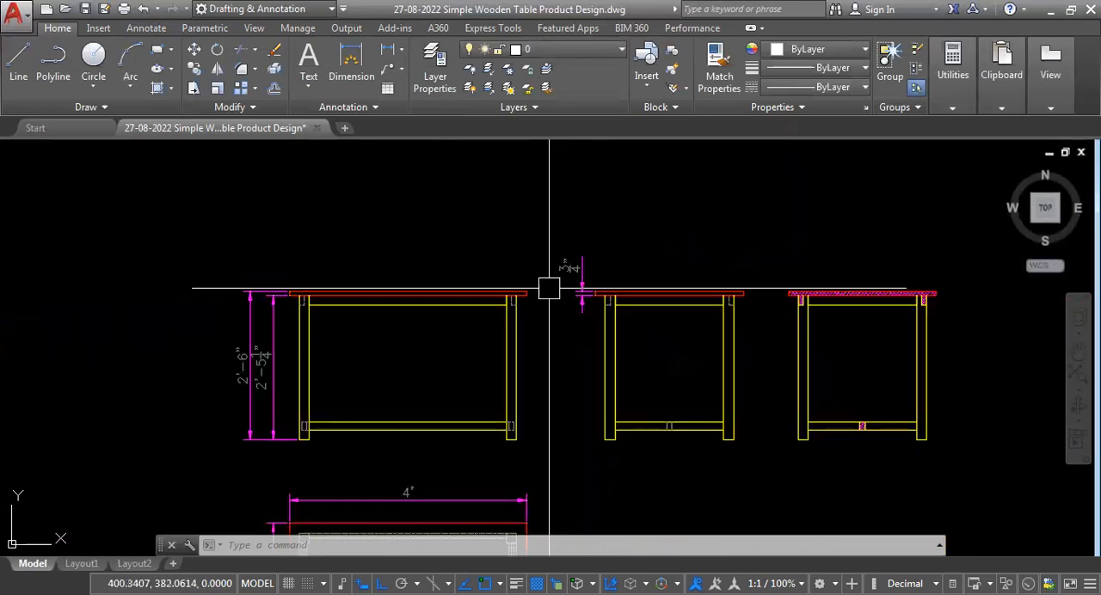
{"action": "scroll", "coordinate": [585, 241], "scroll_direction": "up", "scroll_amount": 5}
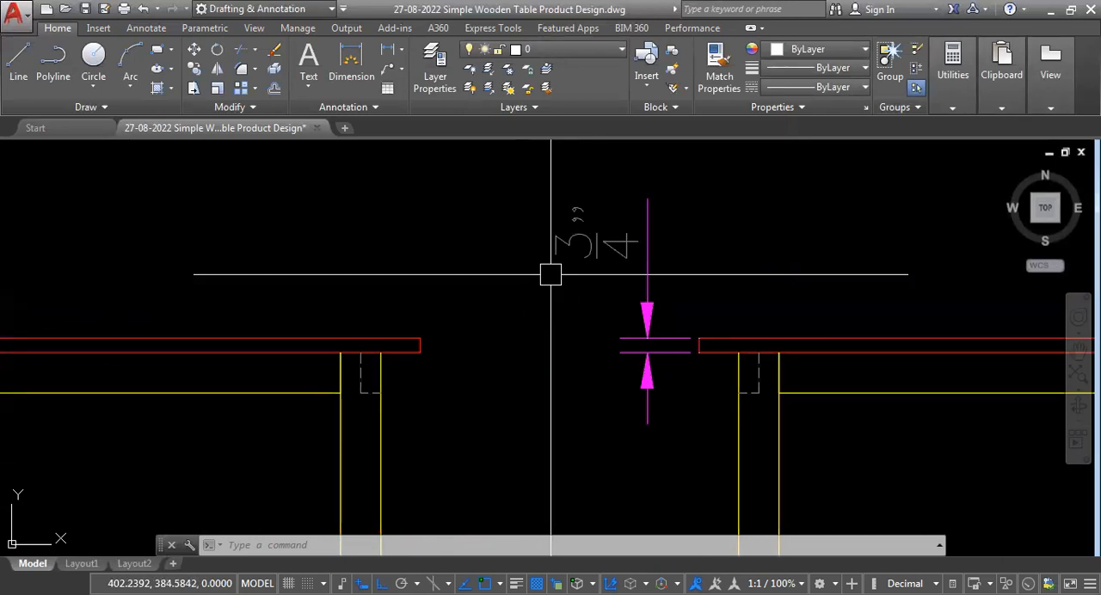
Examine the feet-and-inch text of the existing dimensions across the front, side and top views.
{"action": "scroll", "coordinate": [565, 239], "scroll_direction": "down", "scroll_amount": 2}
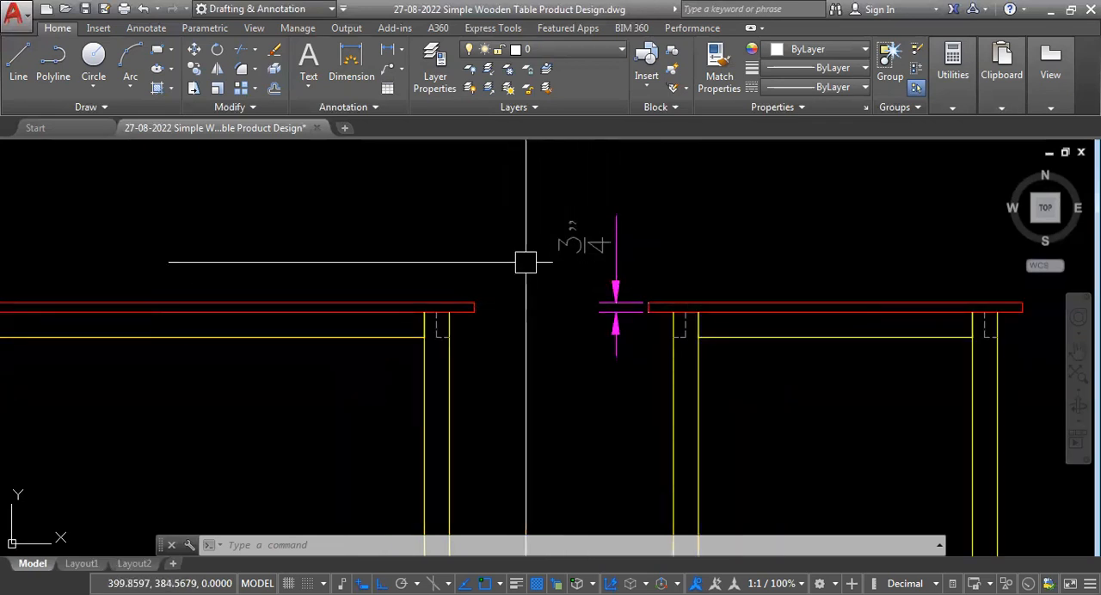
{"action": "scroll", "coordinate": [555, 322], "scroll_direction": "down", "scroll_amount": 2}
{"action": "scroll", "coordinate": [573, 344], "scroll_direction": "up", "scroll_amount": 1}
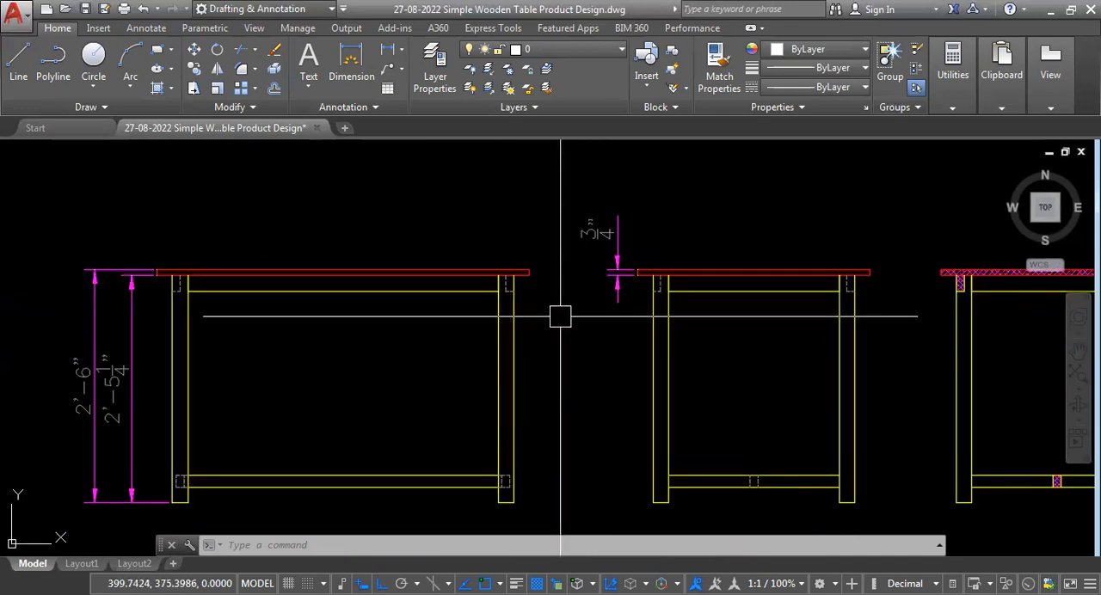
{"action": "scroll", "coordinate": [578, 308], "scroll_direction": "down", "scroll_amount": 2}
{"action": "scroll", "coordinate": [349, 293], "scroll_direction": "up", "scroll_amount": 1}
{"action": "scroll", "coordinate": [290, 253], "scroll_direction": "up", "scroll_amount": 3}
{"action": "scroll", "coordinate": [381, 253], "scroll_direction": "down", "scroll_amount": 3}
{"action": "scroll", "coordinate": [396, 395], "scroll_direction": "up", "scroll_amount": 2}
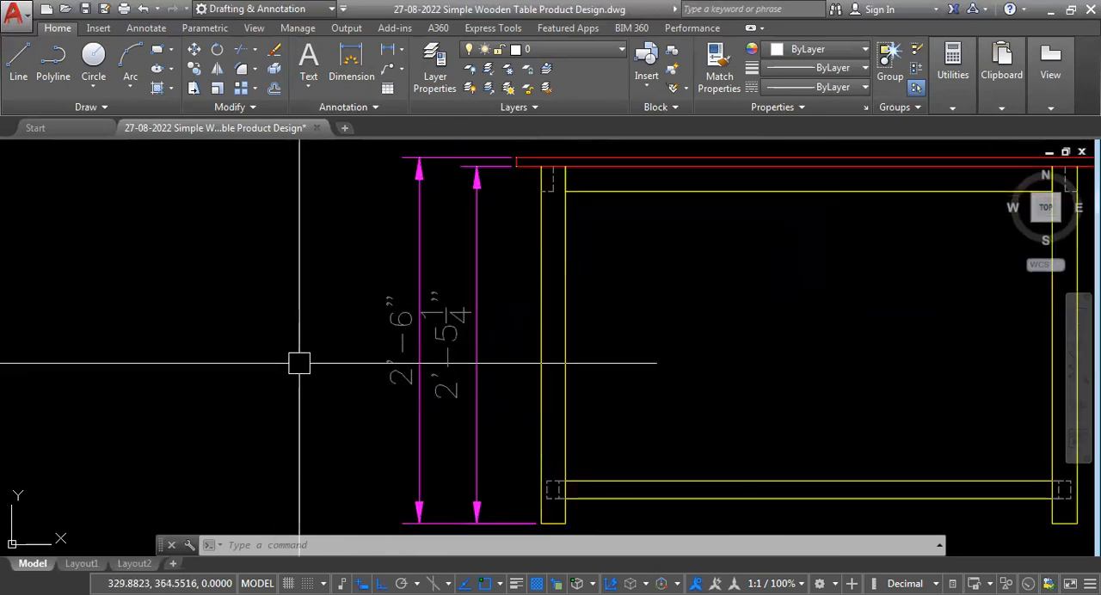
{"action": "scroll", "coordinate": [356, 356], "scroll_direction": "up", "scroll_amount": 2}
{"action": "scroll", "coordinate": [356, 356], "scroll_direction": "down", "scroll_amount": 4}
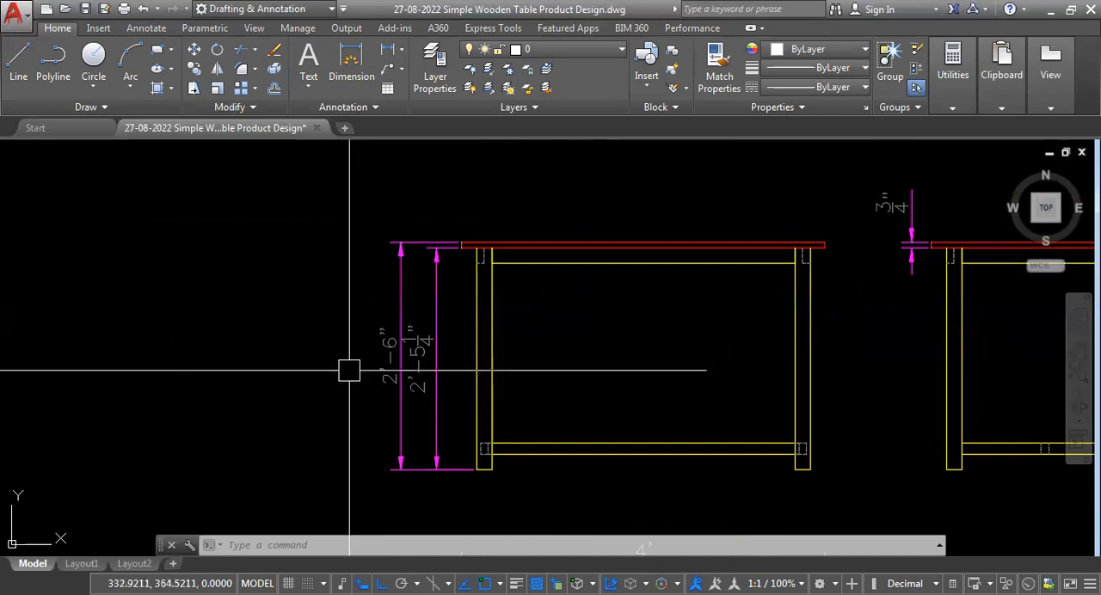
{"action": "scroll", "coordinate": [332, 413], "scroll_direction": "up", "scroll_amount": 2}
{"action": "scroll", "coordinate": [322, 393], "scroll_direction": "down", "scroll_amount": 2}
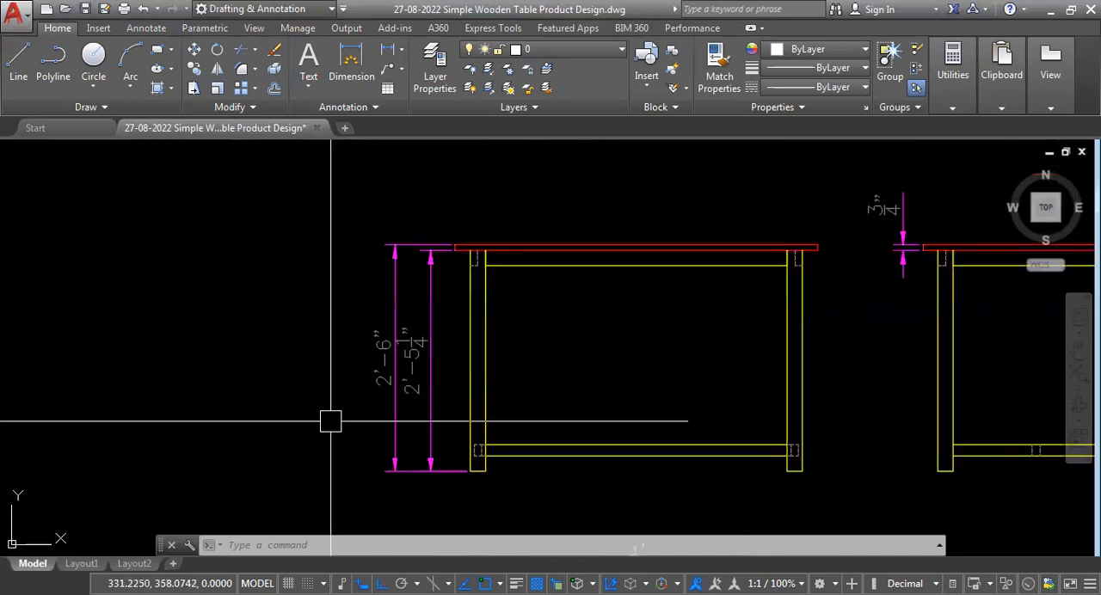
{"action": "scroll", "coordinate": [334, 401], "scroll_direction": "down", "scroll_amount": 6}
{"action": "scroll", "coordinate": [425, 433], "scroll_direction": "up", "scroll_amount": 5}
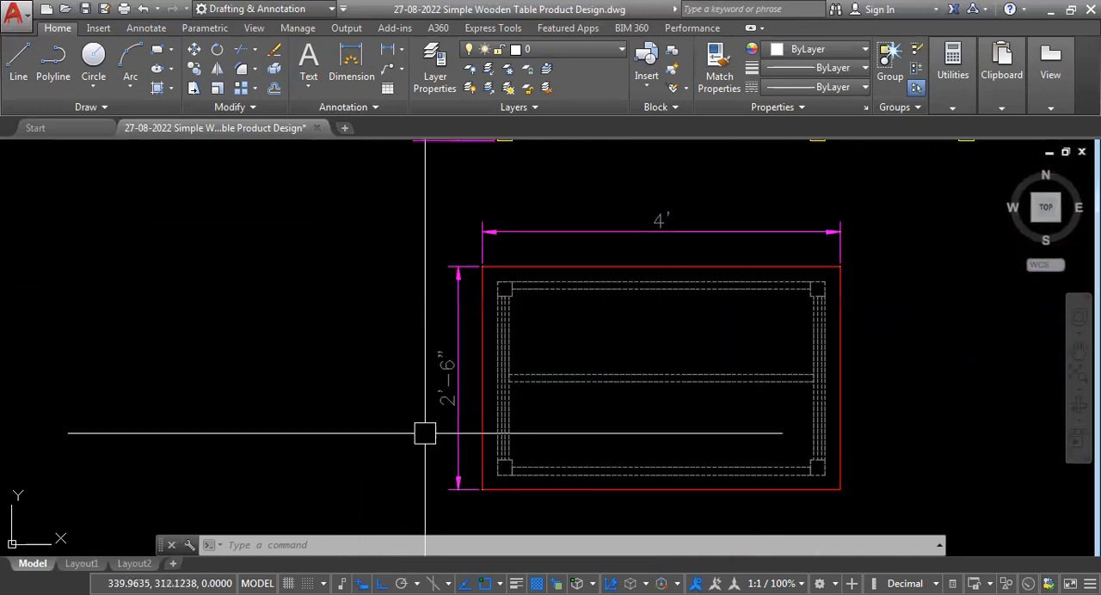
{"action": "scroll", "coordinate": [364, 364], "scroll_direction": "down", "scroll_amount": 4}
{"action": "scroll", "coordinate": [413, 234], "scroll_direction": "up", "scroll_amount": 8}
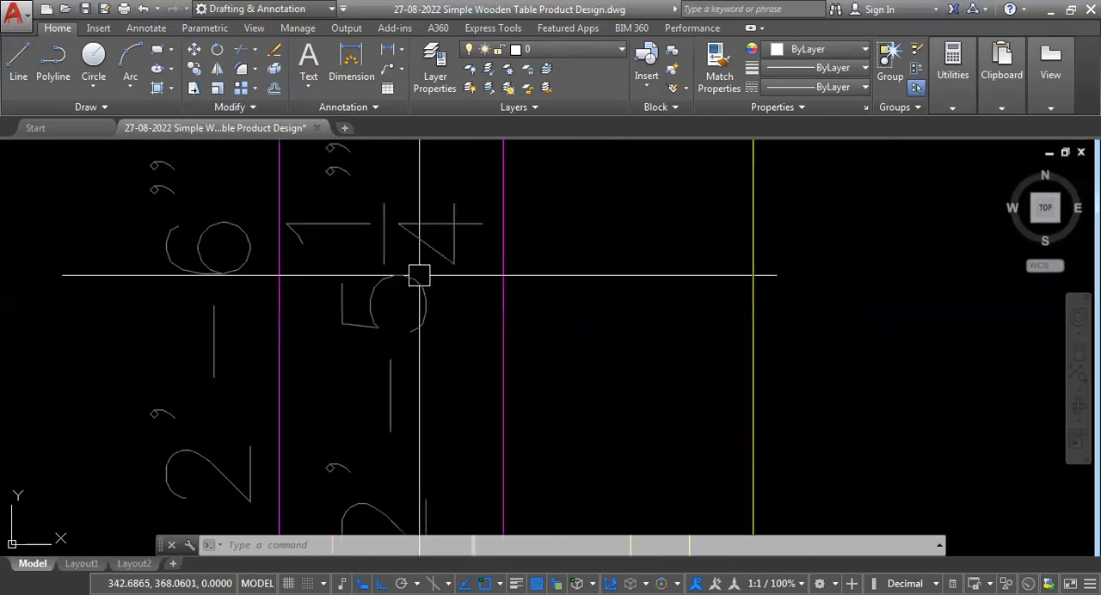
{"action": "scroll", "coordinate": [435, 367], "scroll_direction": "down", "scroll_amount": 2}
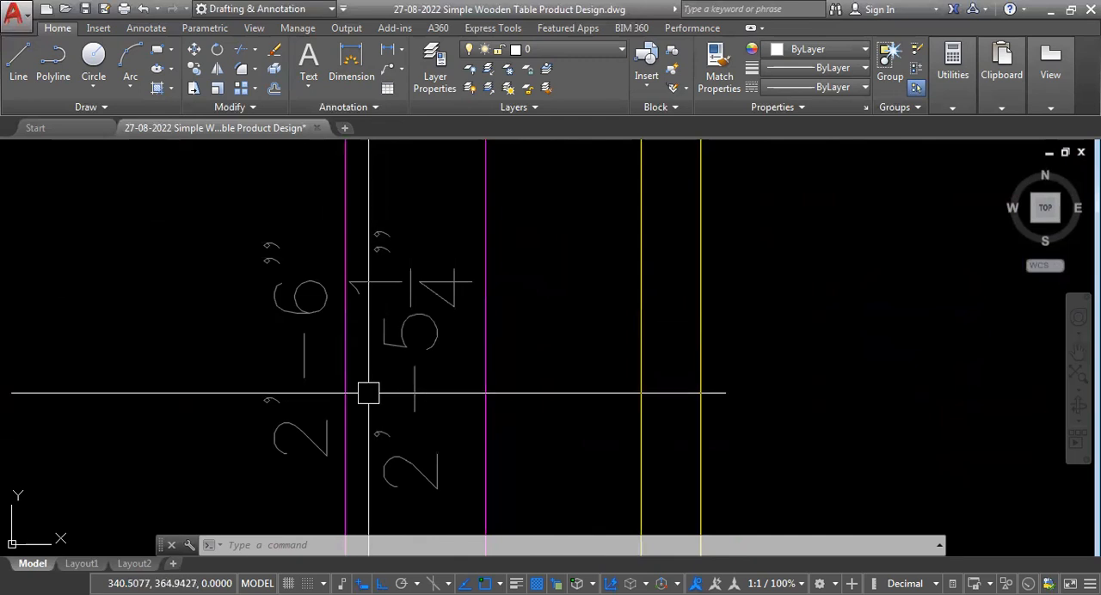
{"action": "scroll", "coordinate": [409, 327], "scroll_direction": "down", "scroll_amount": 1}
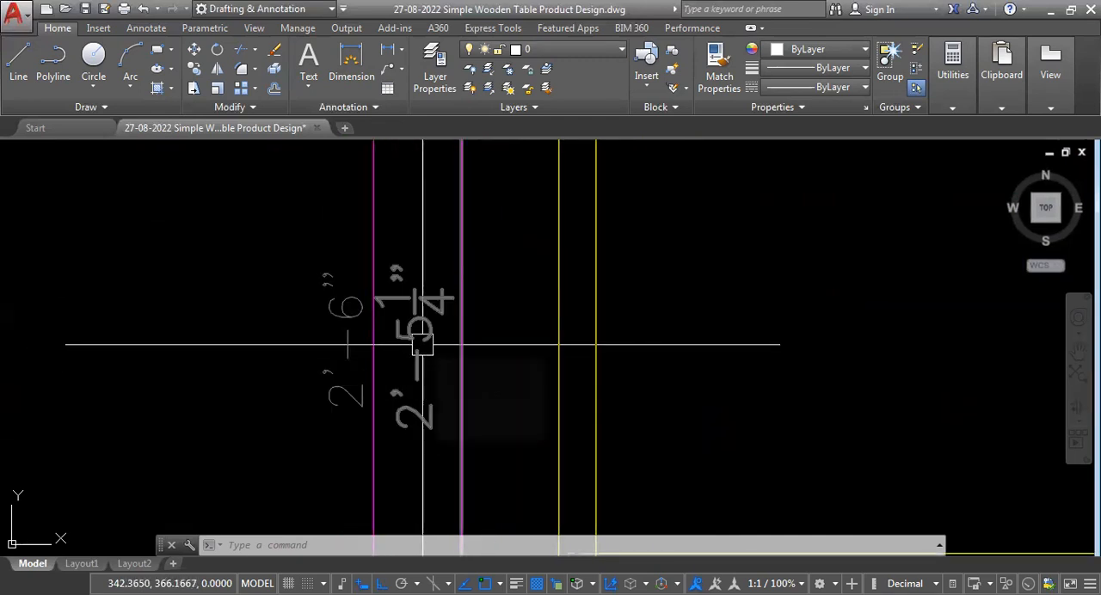
{"action": "scroll", "coordinate": [393, 340], "scroll_direction": "down", "scroll_amount": 5}
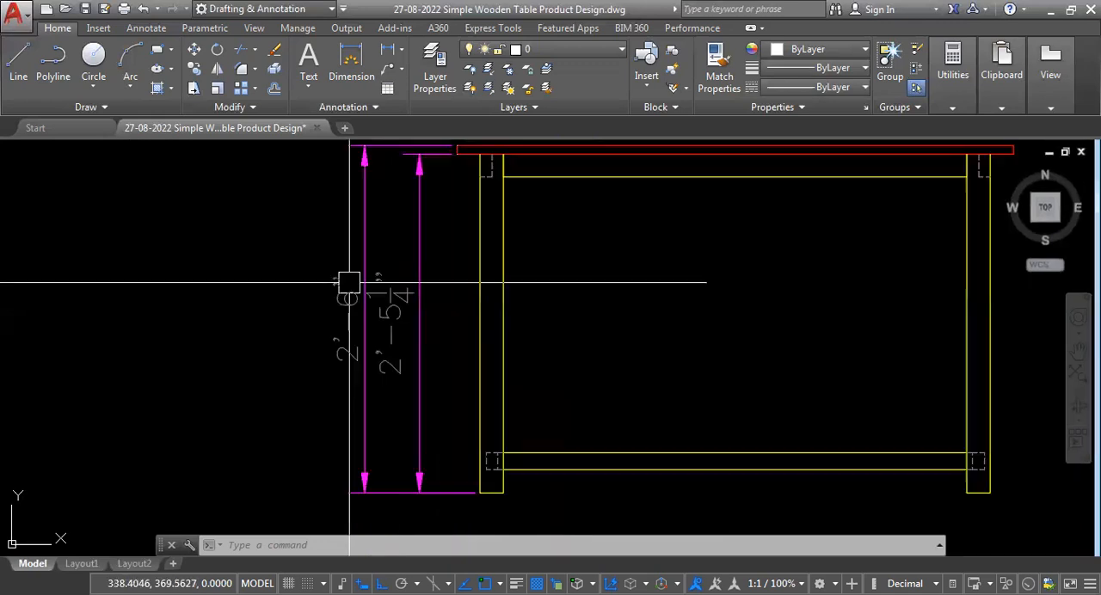
{"action": "scroll", "coordinate": [425, 301], "scroll_direction": "down", "scroll_amount": 2}
{"action": "scroll", "coordinate": [545, 333], "scroll_direction": "up", "scroll_amount": 2}
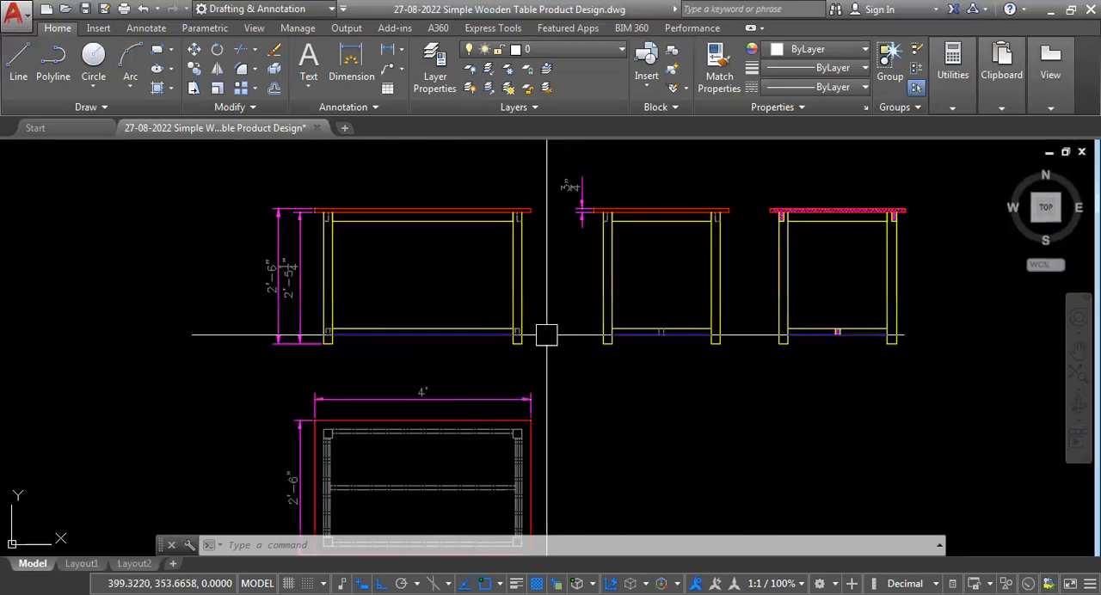
Add a linear dimension for the left leg's width below the side view.
{"action": "scroll", "coordinate": [629, 380], "scroll_direction": "up", "scroll_amount": 2}
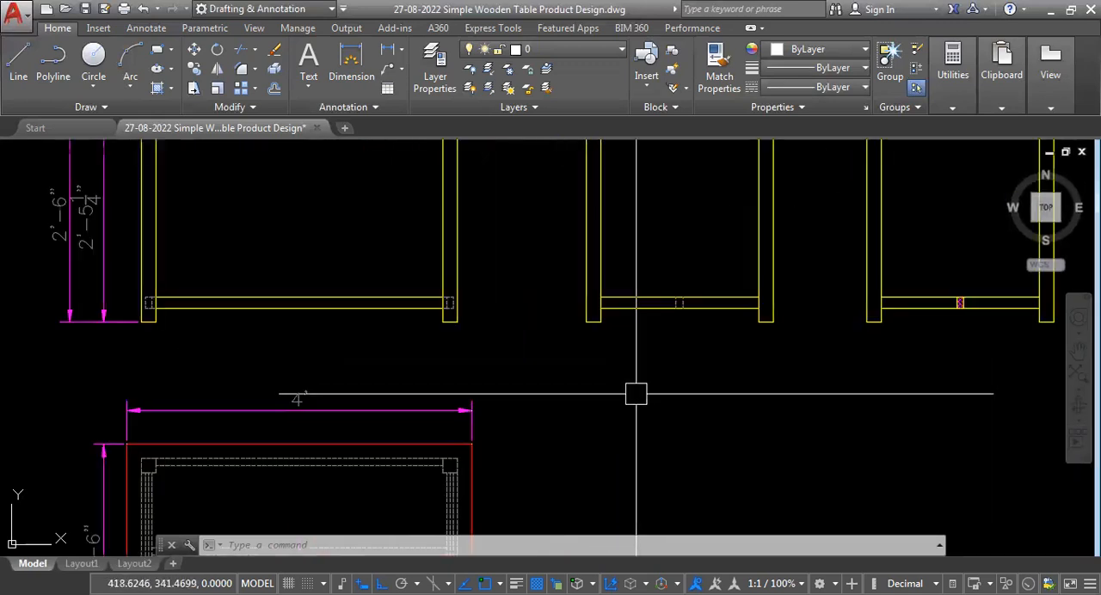
{"action": "type", "text": "dli"}
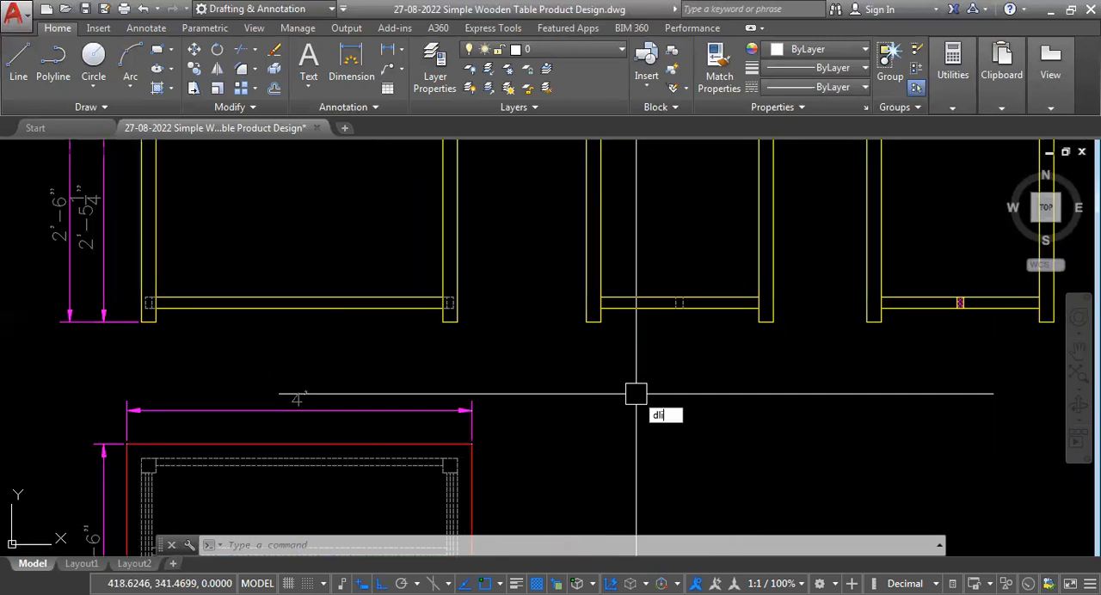
{"action": "scroll", "coordinate": [660, 386], "scroll_direction": "up", "scroll_amount": 2}
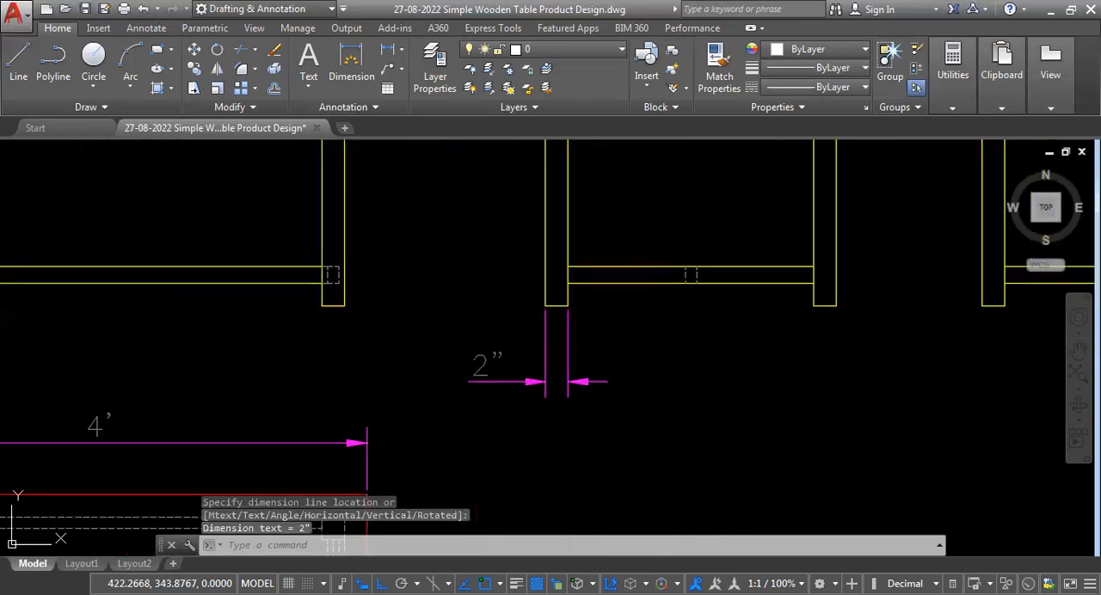
Mirror the side view's leg width dimension onto the right leg, keeping the original.
{"action": "left_click", "coordinate": [670, 363]}
{"action": "left_click", "coordinate": [523, 431]}
{"action": "type", "text": "MI"}
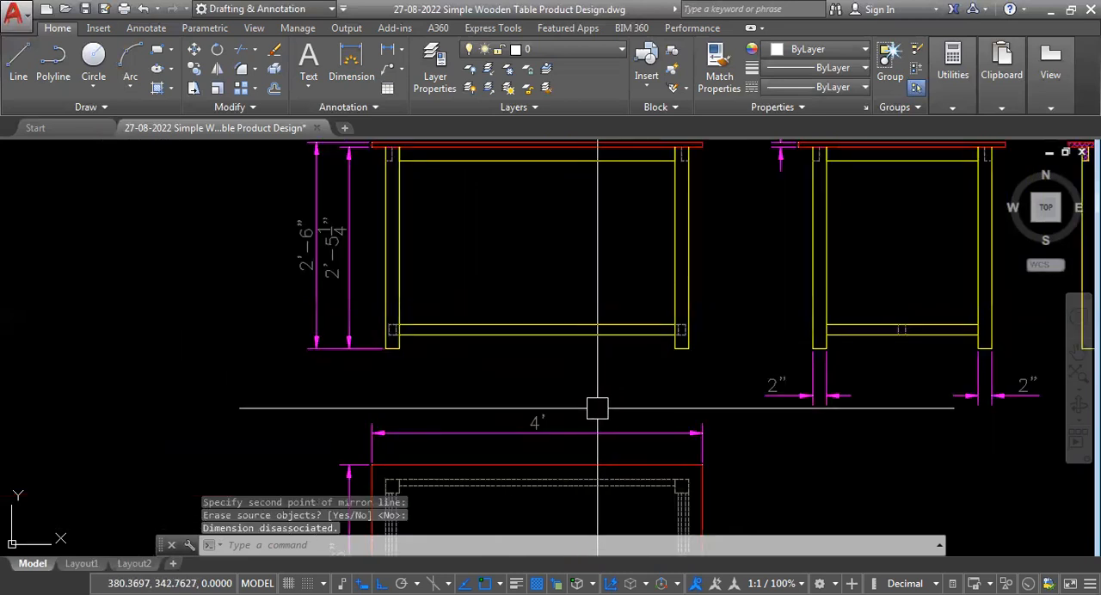
Modify the SCALE 15 dimension style to use Architectural tick for the first and second arrowheads.
{"action": "scroll", "coordinate": [545, 332], "scroll_direction": "down", "scroll_amount": 3}
{"action": "scroll", "coordinate": [573, 405], "scroll_direction": "up", "scroll_amount": 1}
{"action": "scroll", "coordinate": [548, 300], "scroll_direction": "up", "scroll_amount": 2}
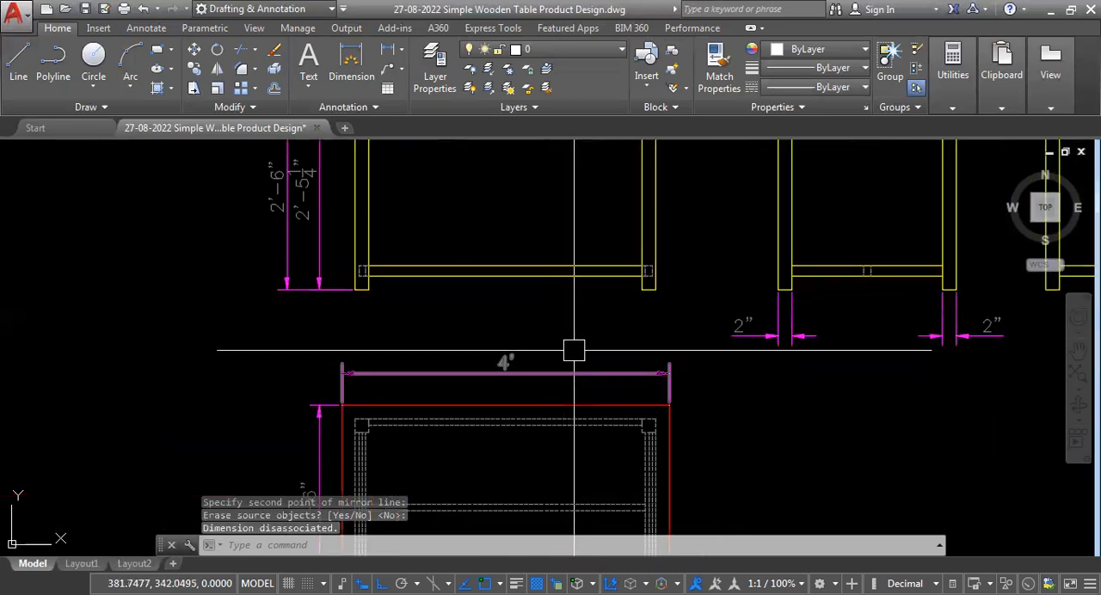
{"action": "scroll", "coordinate": [401, 511], "scroll_direction": "down", "scroll_amount": 2}
{"action": "scroll", "coordinate": [467, 413], "scroll_direction": "up", "scroll_amount": 2}
{"action": "scroll", "coordinate": [570, 386], "scroll_direction": "down", "scroll_amount": 3}
{"action": "scroll", "coordinate": [571, 381], "scroll_direction": "up", "scroll_amount": 2}
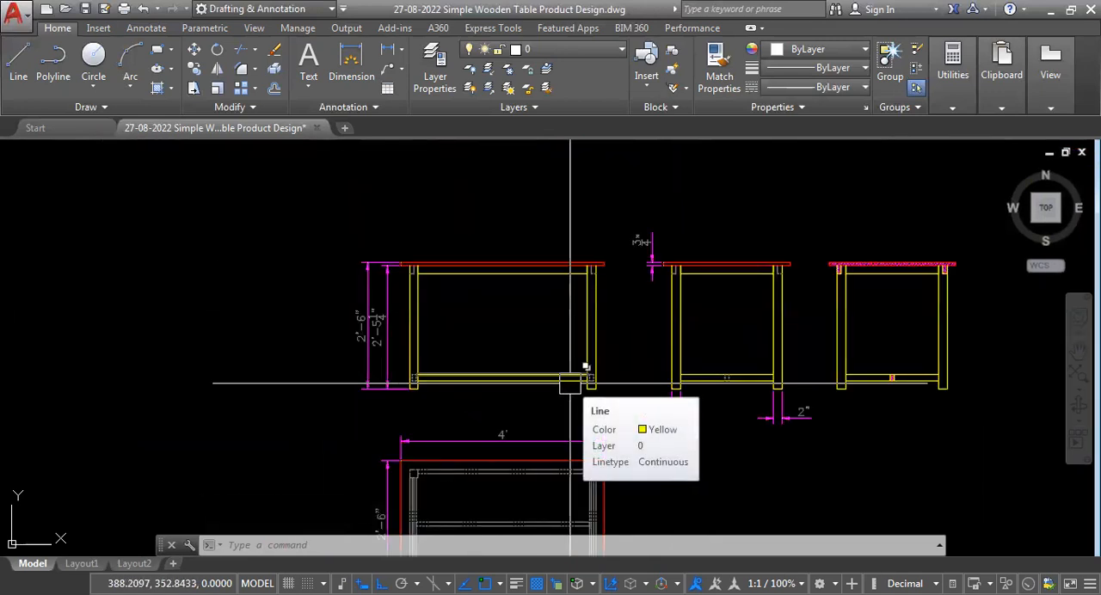
{"action": "type", "text": "D"}
{"action": "key", "text": "Return"}
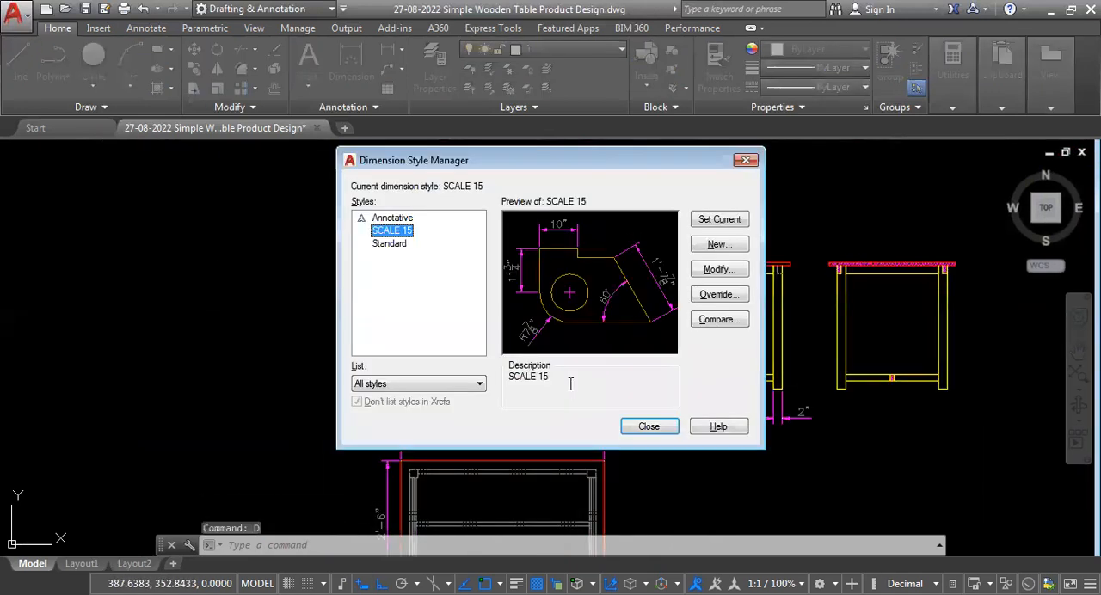
{"action": "left_click", "coordinate": [725, 270]}
{"action": "left_click", "coordinate": [403, 126]}
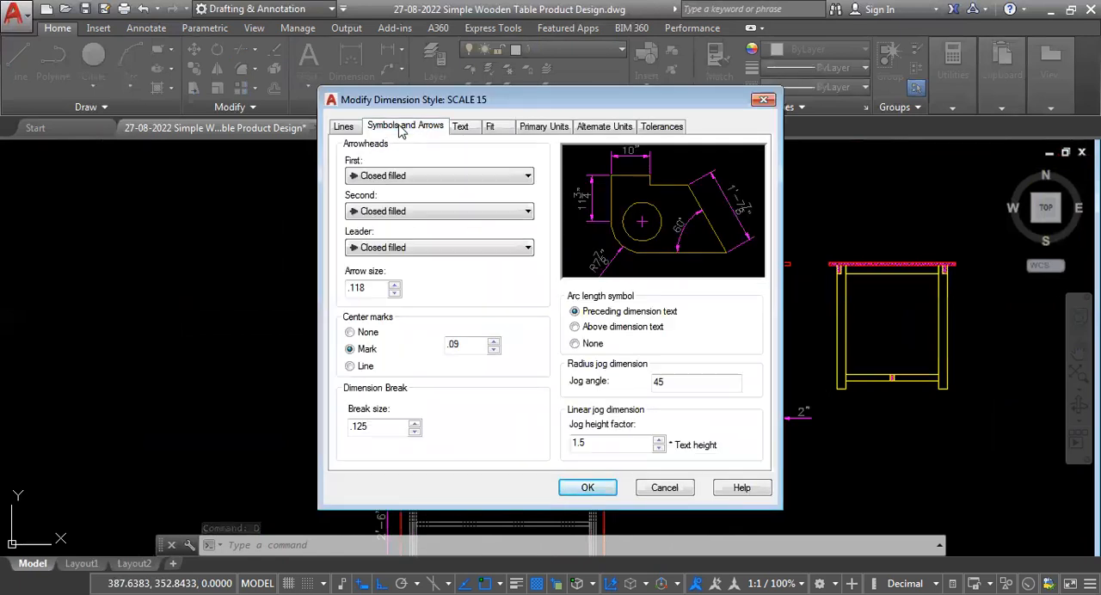
{"action": "left_click", "coordinate": [531, 178]}
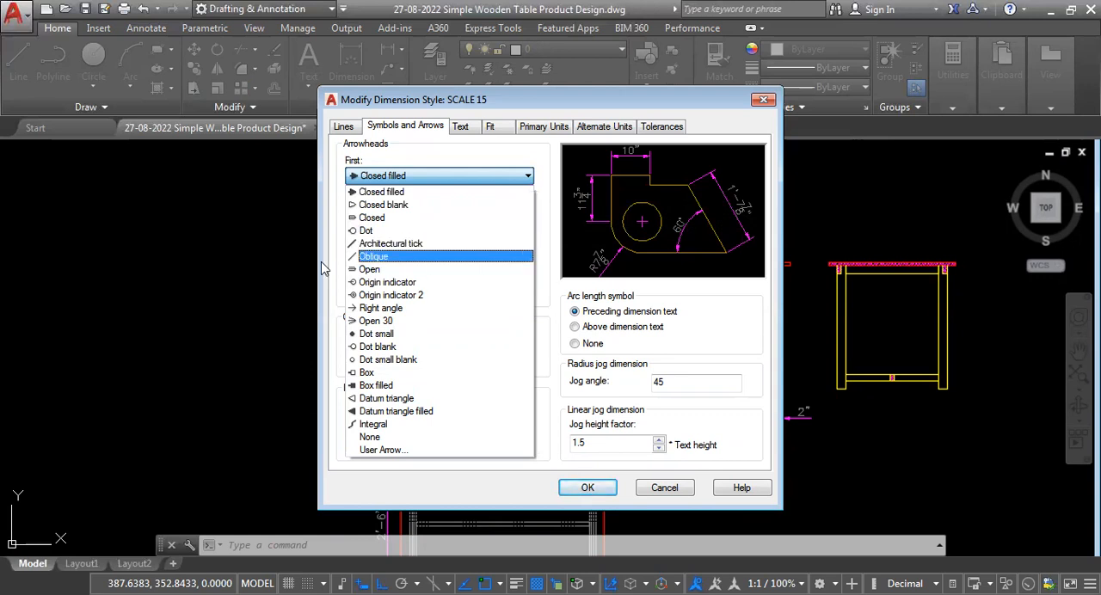
{"action": "left_click", "coordinate": [399, 245]}
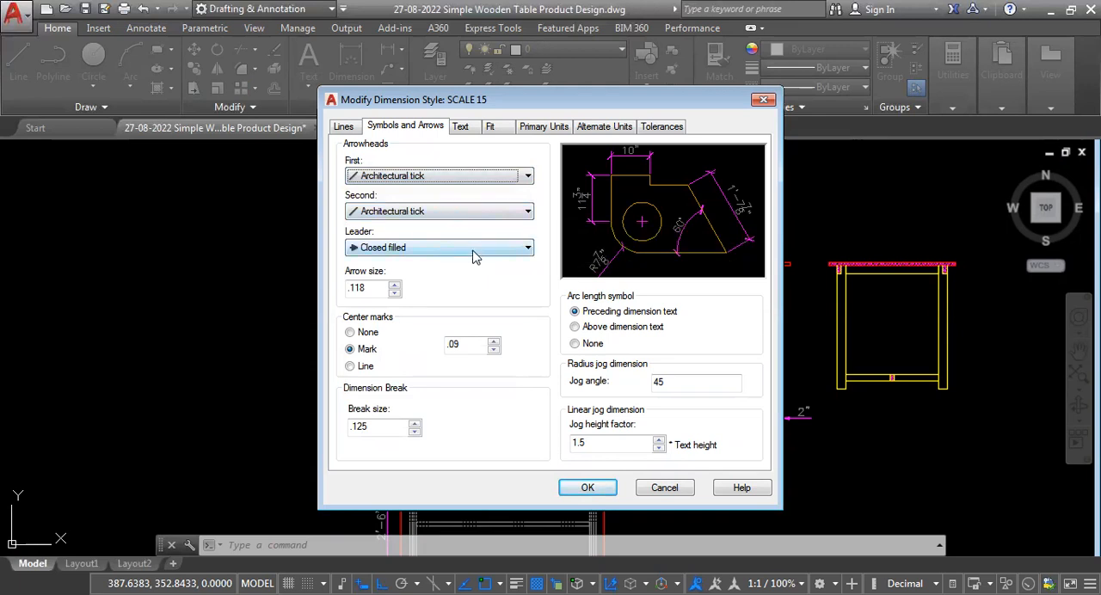
Set the SCALE 15 leader arrowhead to Dot small and apply the style changes.
{"action": "left_click", "coordinate": [473, 248]}
{"action": "left_click", "coordinate": [472, 250]}
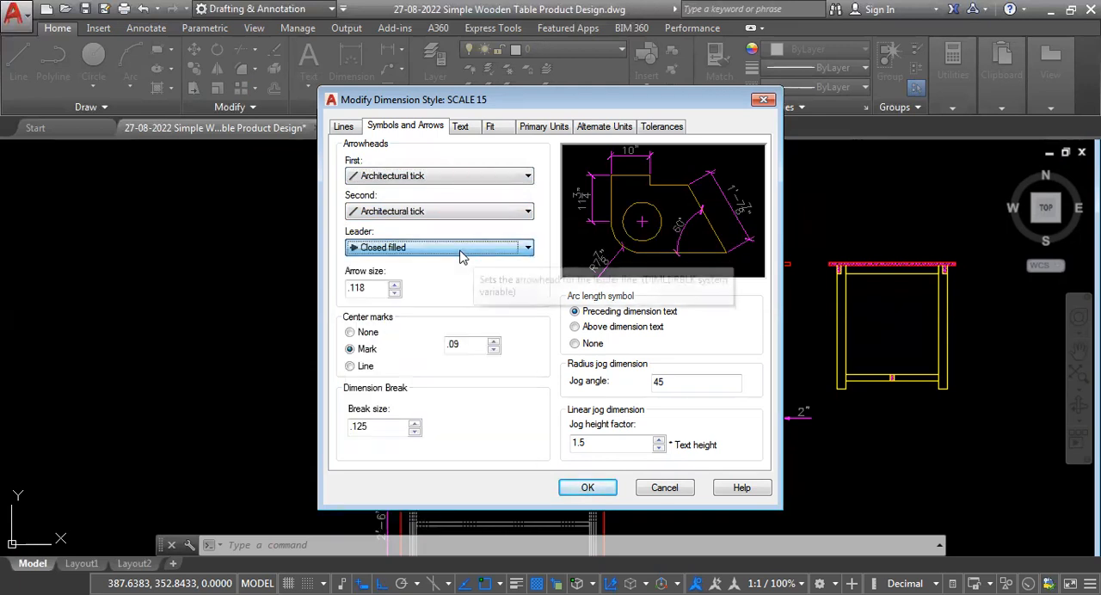
{"action": "left_click", "coordinate": [528, 249]}
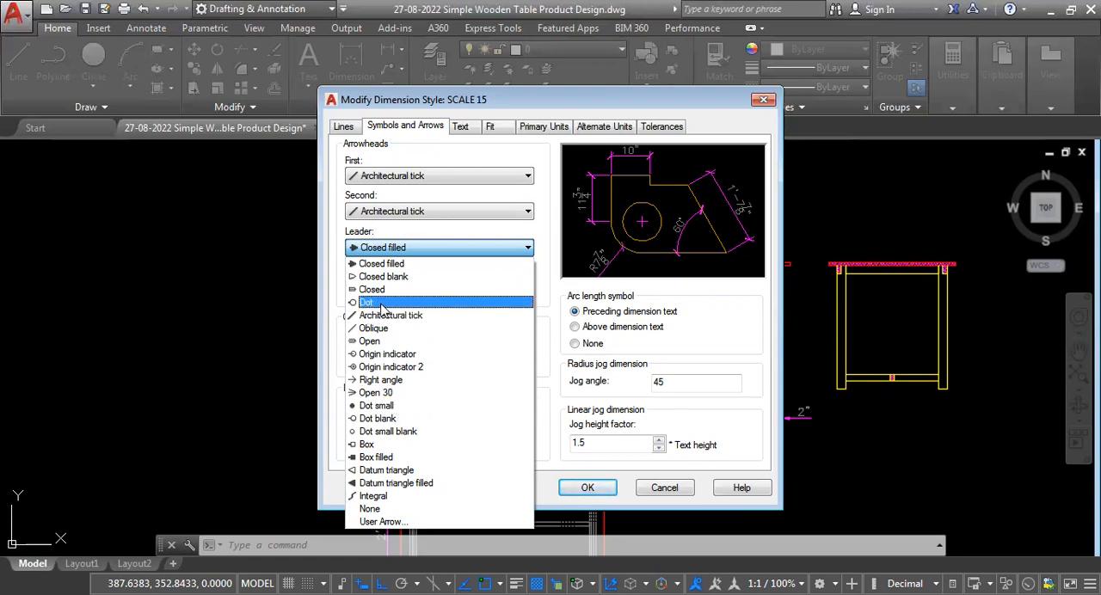
{"action": "left_click", "coordinate": [394, 407]}
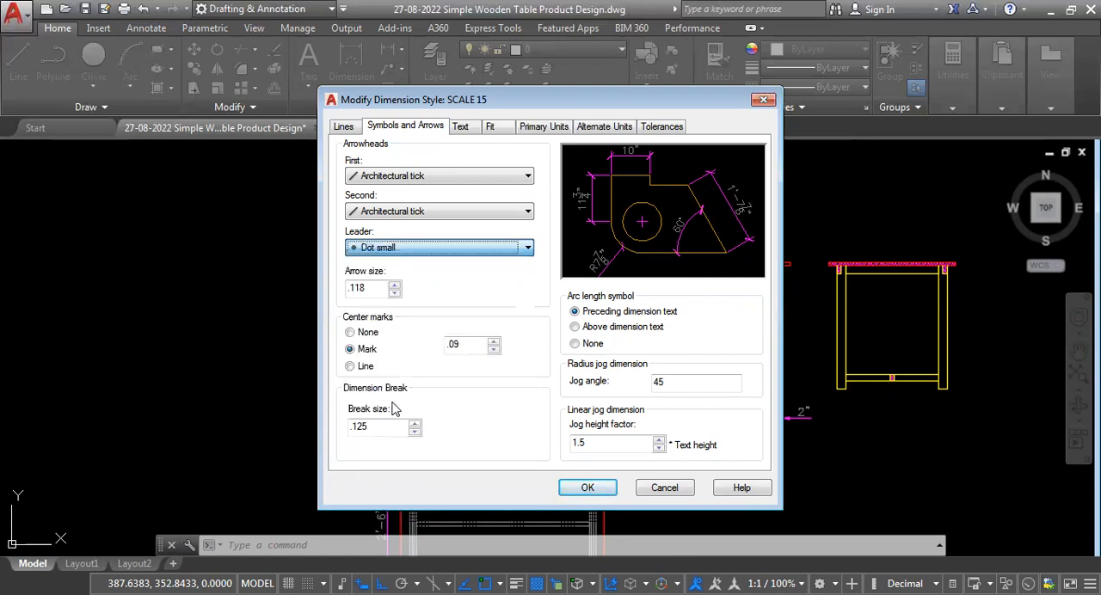
{"action": "left_click", "coordinate": [587, 488]}
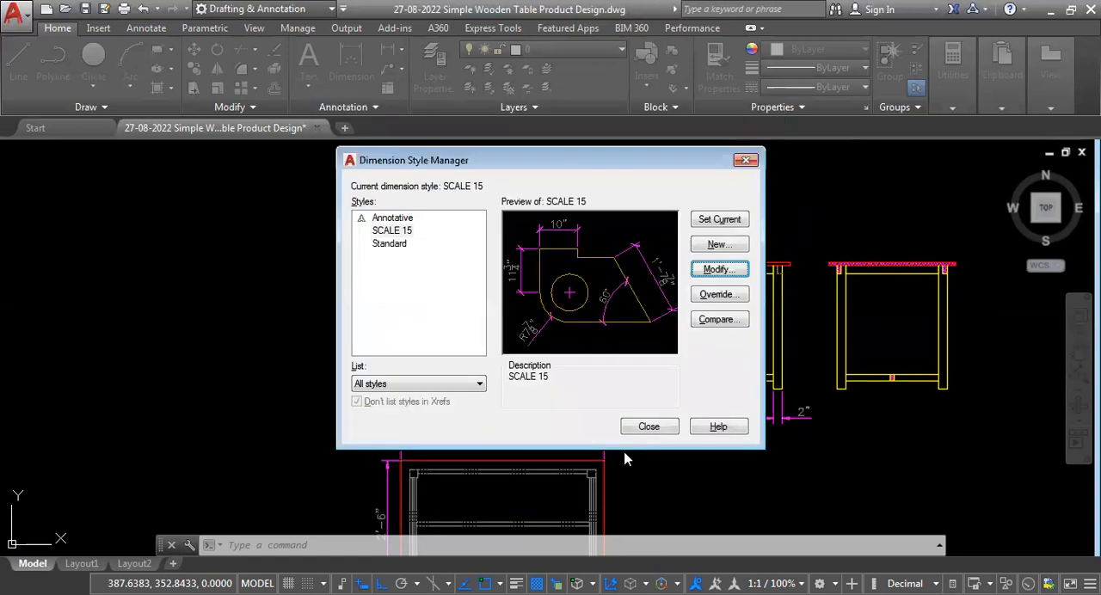
{"action": "left_click", "coordinate": [648, 430]}
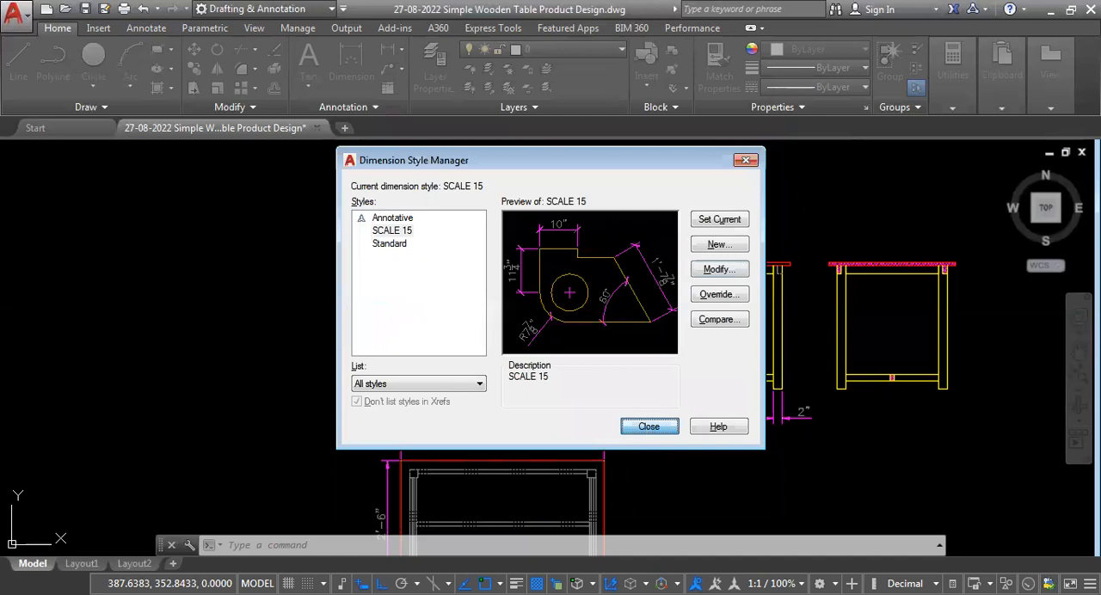
Examine the tick marks on the tabletop thickness, front-view height, leg width and top-view dimensions.
{"action": "scroll", "coordinate": [658, 240], "scroll_direction": "up", "scroll_amount": 8}
{"action": "scroll", "coordinate": [592, 430], "scroll_direction": "up", "scroll_amount": 4}
{"action": "scroll", "coordinate": [606, 393], "scroll_direction": "down", "scroll_amount": 6}
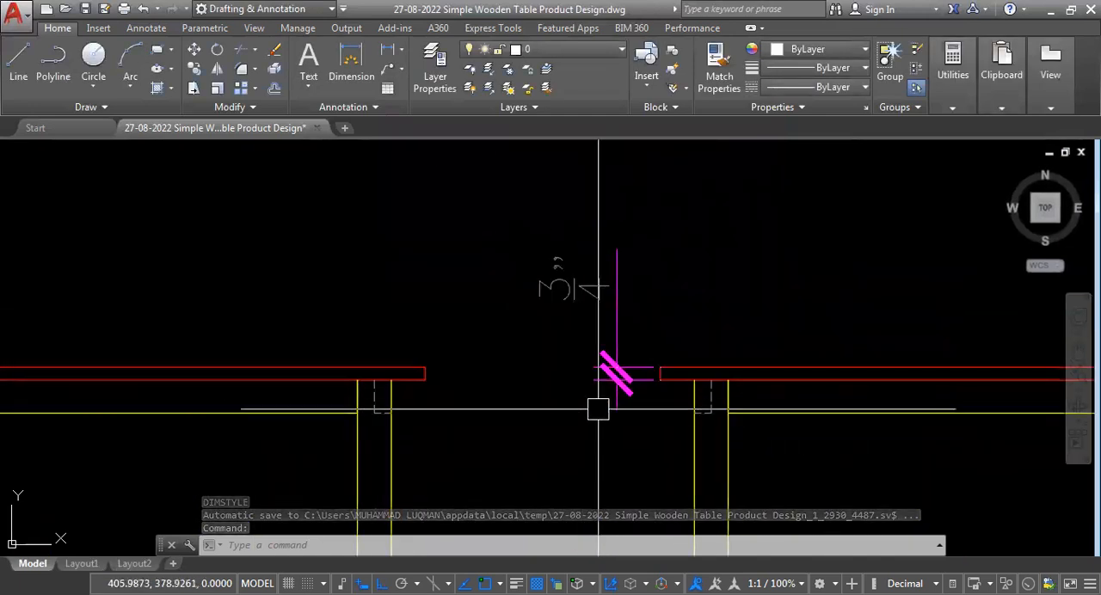
{"action": "scroll", "coordinate": [589, 404], "scroll_direction": "up", "scroll_amount": 3}
{"action": "scroll", "coordinate": [644, 364], "scroll_direction": "down", "scroll_amount": 5}
{"action": "scroll", "coordinate": [644, 393], "scroll_direction": "up", "scroll_amount": 5}
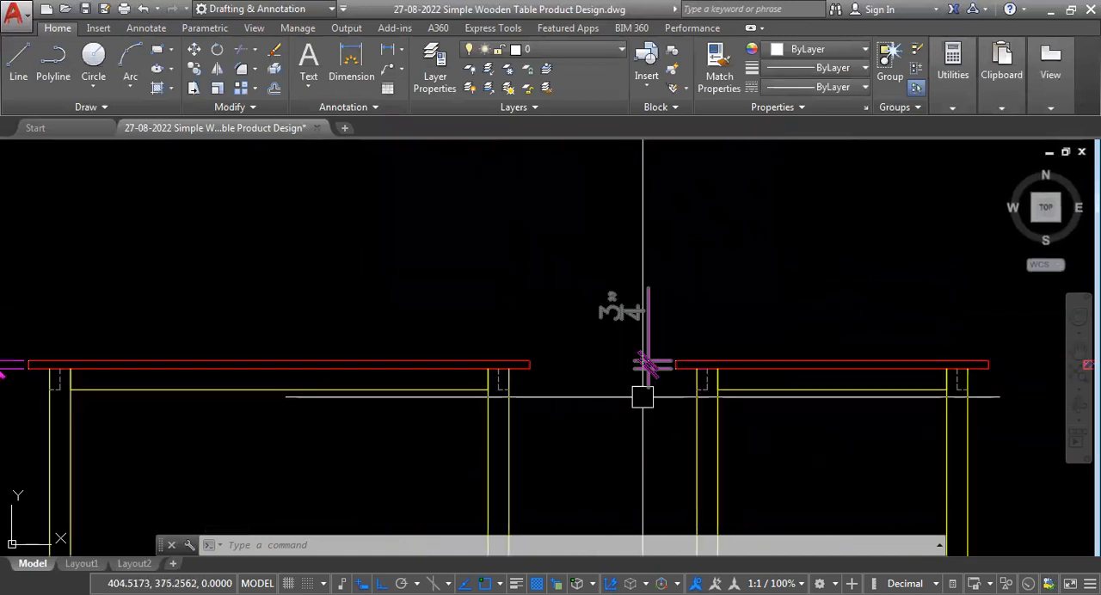
{"action": "scroll", "coordinate": [656, 325], "scroll_direction": "up", "scroll_amount": 2}
{"action": "scroll", "coordinate": [671, 363], "scroll_direction": "down", "scroll_amount": 7}
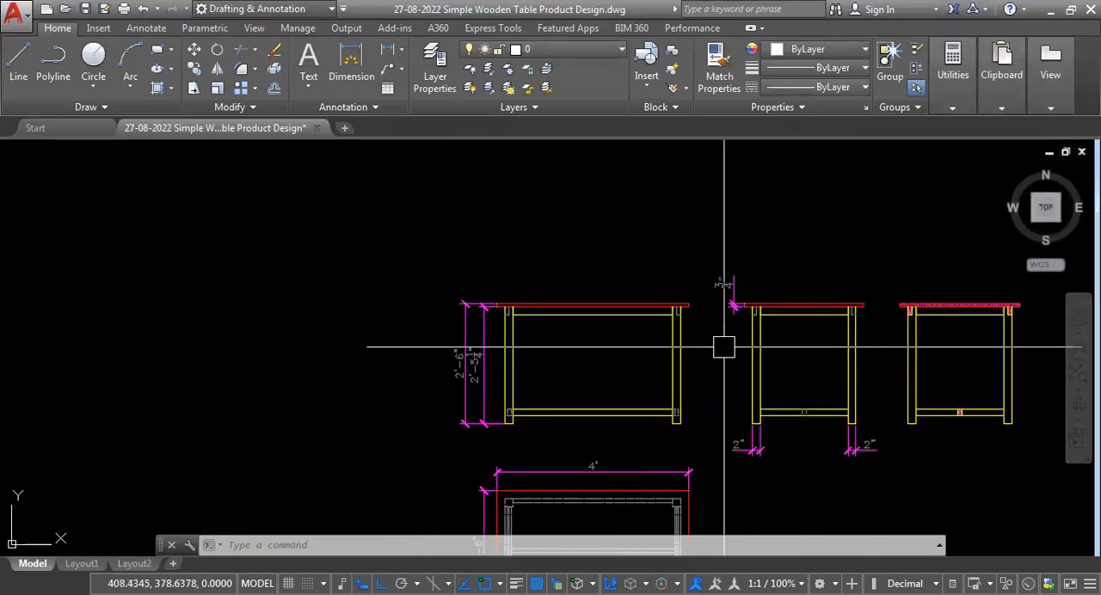
{"action": "scroll", "coordinate": [464, 362], "scroll_direction": "up", "scroll_amount": 8}
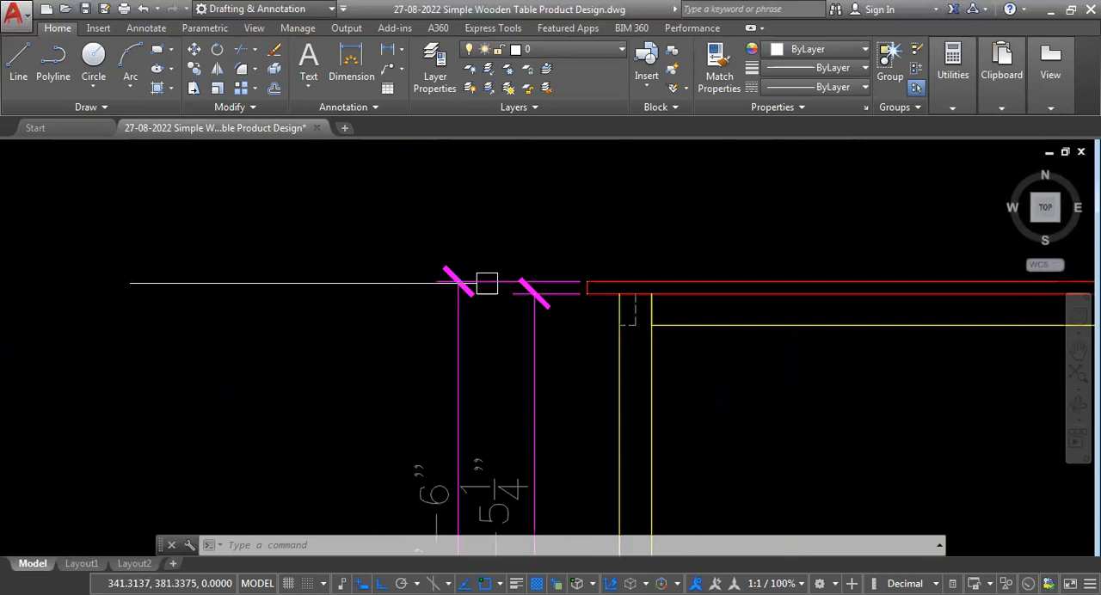
{"action": "scroll", "coordinate": [497, 362], "scroll_direction": "down", "scroll_amount": 8}
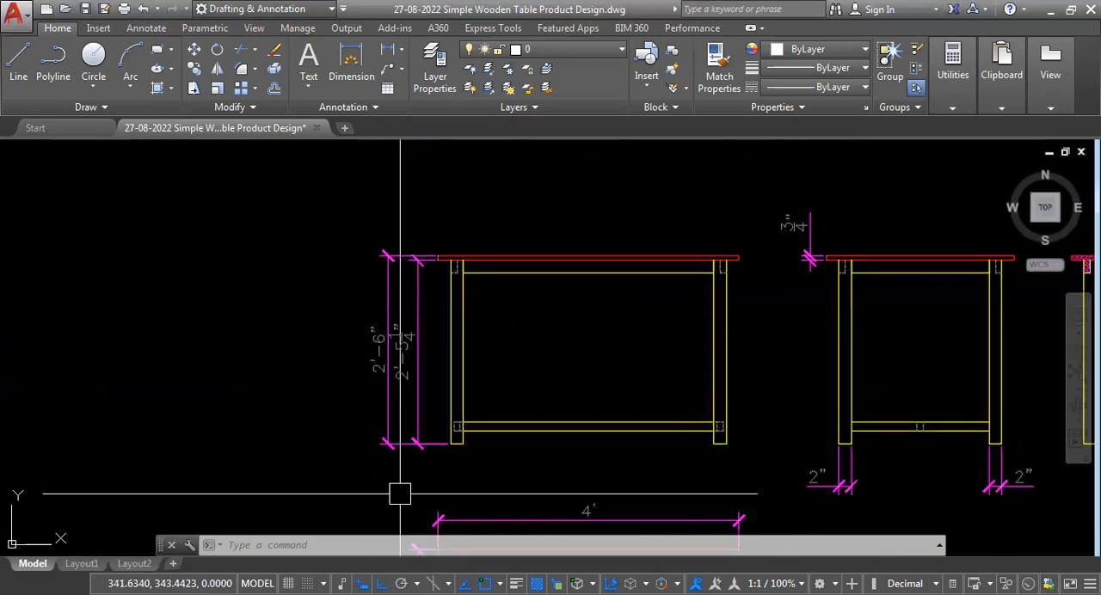
{"action": "scroll", "coordinate": [829, 511], "scroll_direction": "up", "scroll_amount": 2}
{"action": "scroll", "coordinate": [611, 479], "scroll_direction": "down", "scroll_amount": 4}
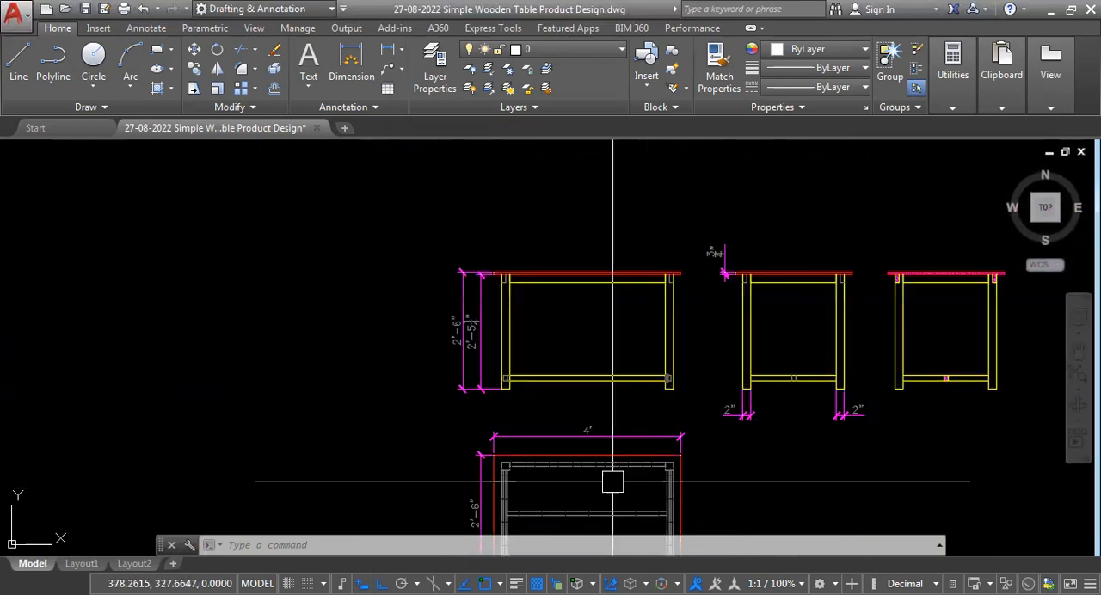
{"action": "scroll", "coordinate": [614, 459], "scroll_direction": "up", "scroll_amount": 3}
{"action": "scroll", "coordinate": [732, 438], "scroll_direction": "up", "scroll_amount": 2}
{"action": "scroll", "coordinate": [708, 467], "scroll_direction": "down", "scroll_amount": 4}
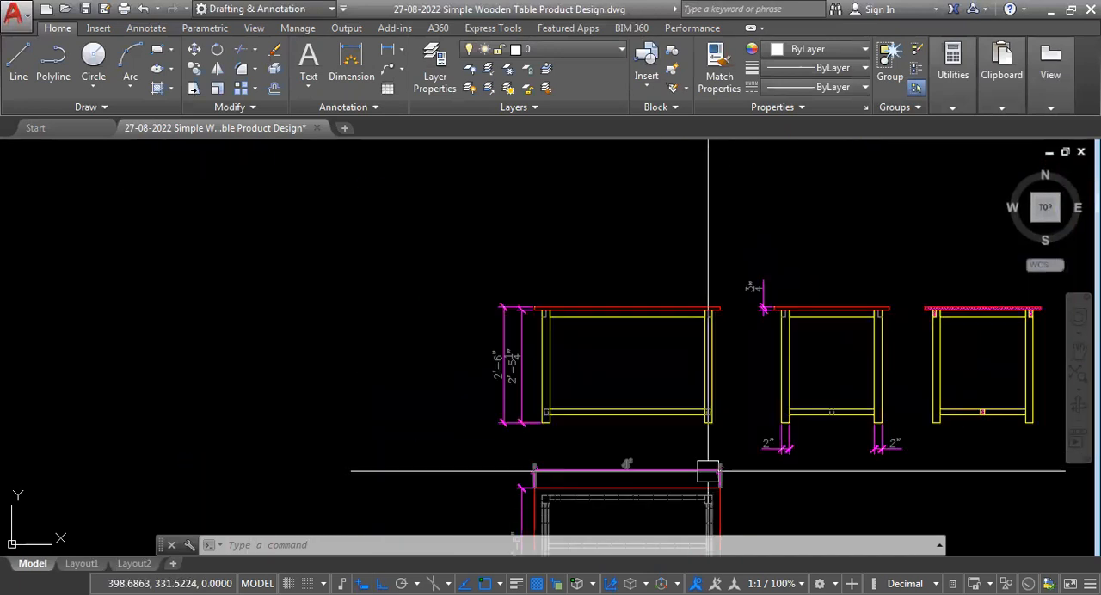
{"action": "scroll", "coordinate": [686, 451], "scroll_direction": "up", "scroll_amount": 2}
{"action": "scroll", "coordinate": [626, 397], "scroll_direction": "down", "scroll_amount": 2}
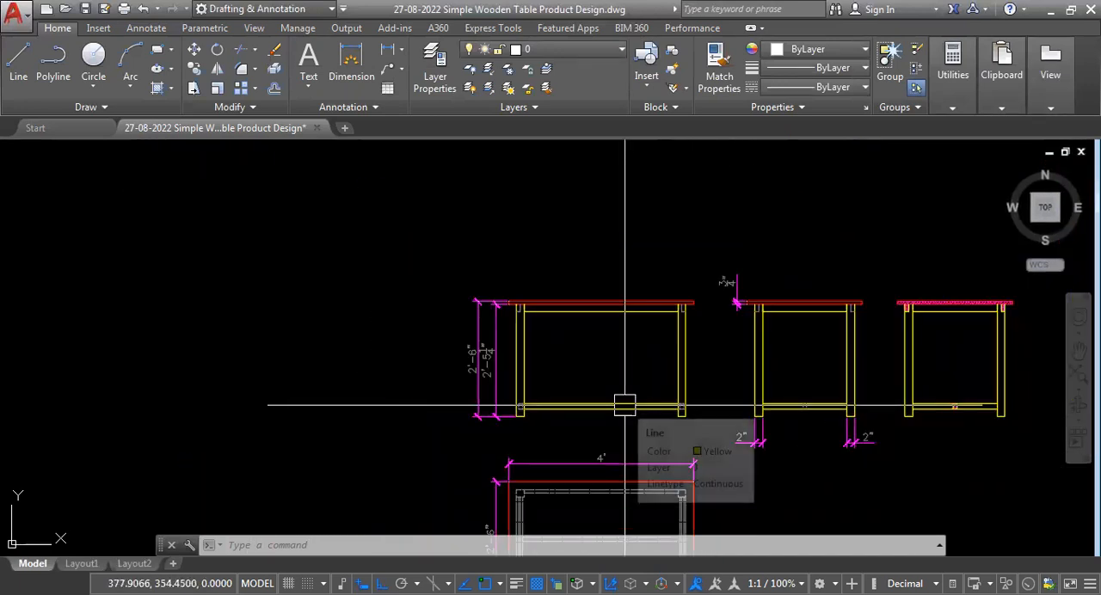
Modify the SCALE 15 dimension style to use an arrow size of .1 and apply the change.
{"action": "type", "text": "d"}
{"action": "key", "text": "Return"}
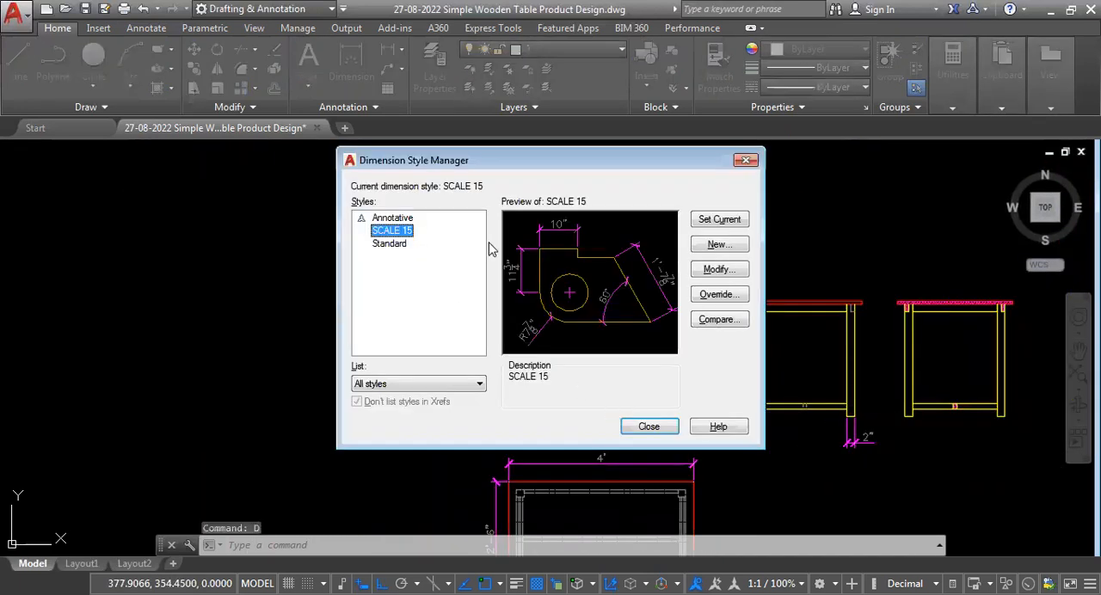
{"action": "left_click", "coordinate": [716, 269]}
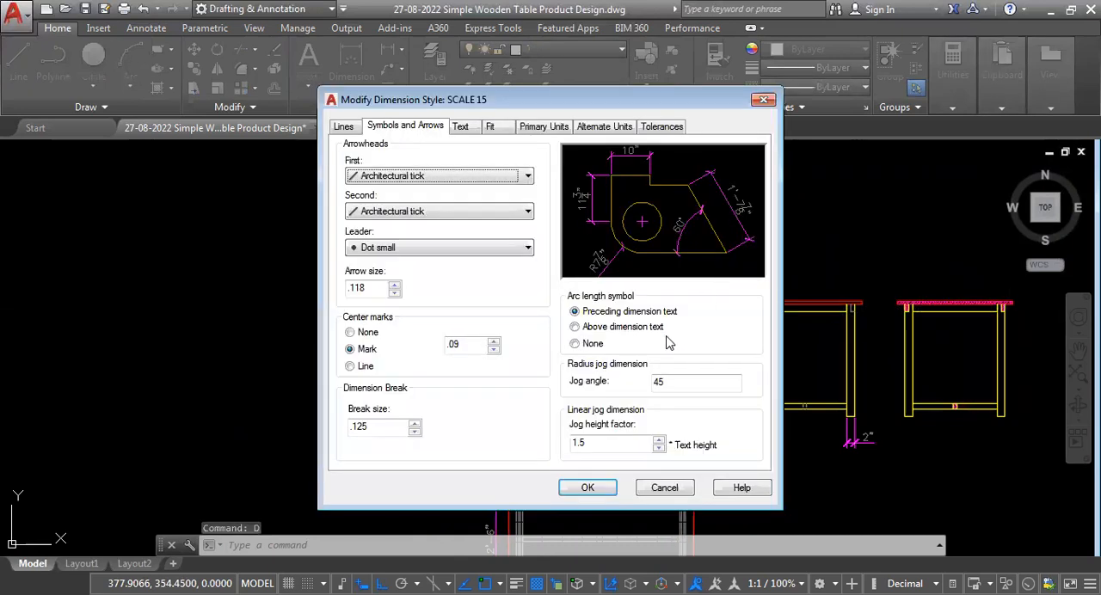
{"action": "left_click", "coordinate": [376, 290]}
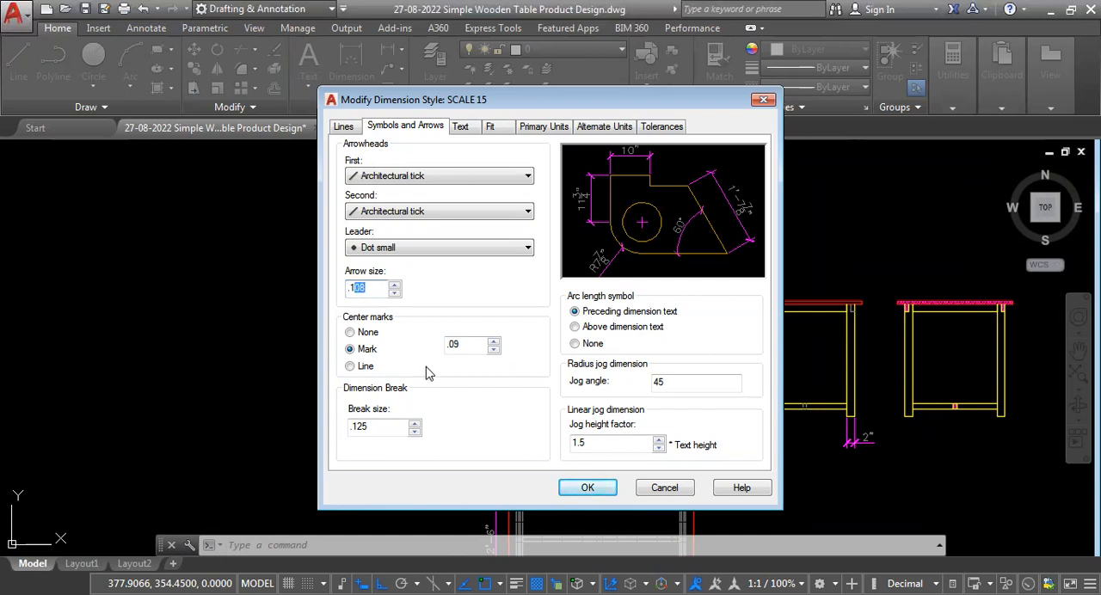
{"action": "key", "text": "BackSpace"}
{"action": "left_click", "coordinate": [587, 488]}
{"action": "left_click", "coordinate": [648, 427]}
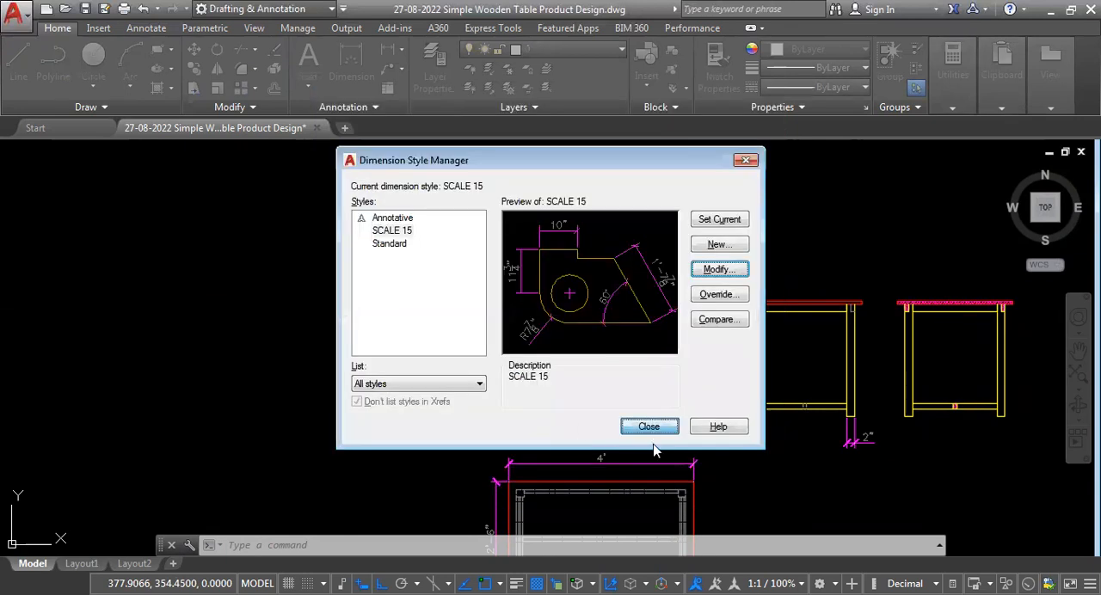
Examine the resized tick marks on the tabletop thickness, height, leg width and plan dimensions.
{"action": "scroll", "coordinate": [720, 302], "scroll_direction": "up", "scroll_amount": 5}
{"action": "scroll", "coordinate": [693, 344], "scroll_direction": "down", "scroll_amount": 5}
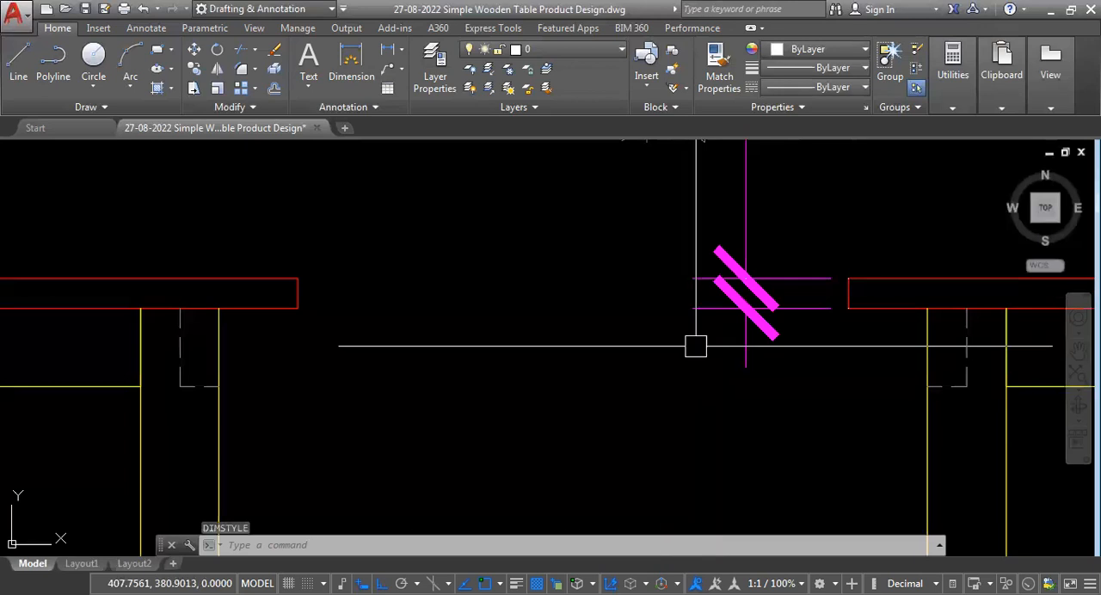
{"action": "scroll", "coordinate": [384, 401], "scroll_direction": "up", "scroll_amount": 5}
{"action": "scroll", "coordinate": [385, 401], "scroll_direction": "down", "scroll_amount": 2}
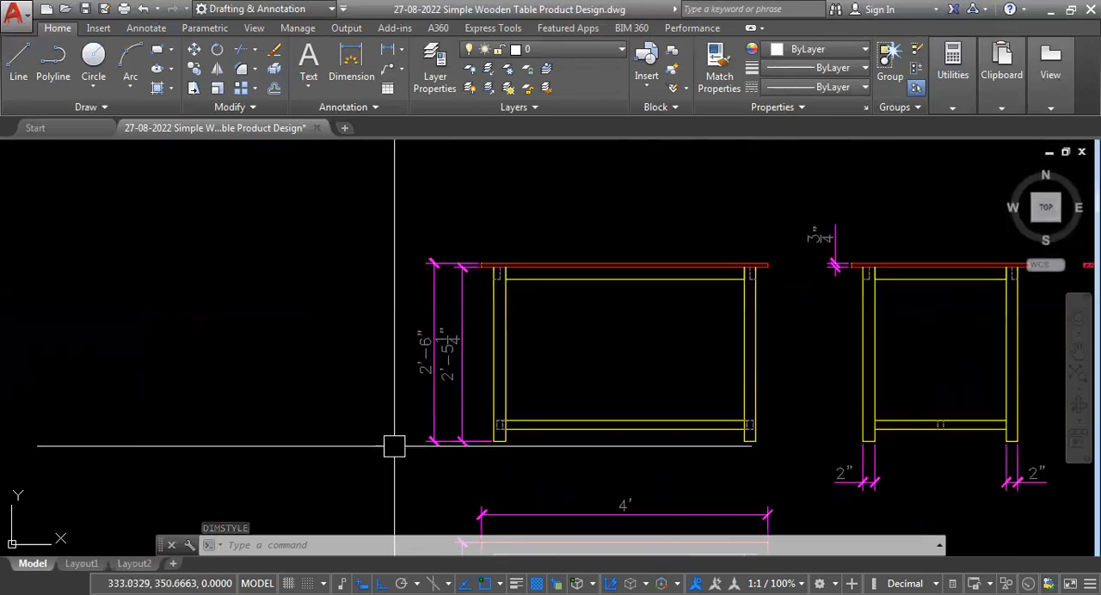
{"action": "scroll", "coordinate": [395, 395], "scroll_direction": "down", "scroll_amount": 5}
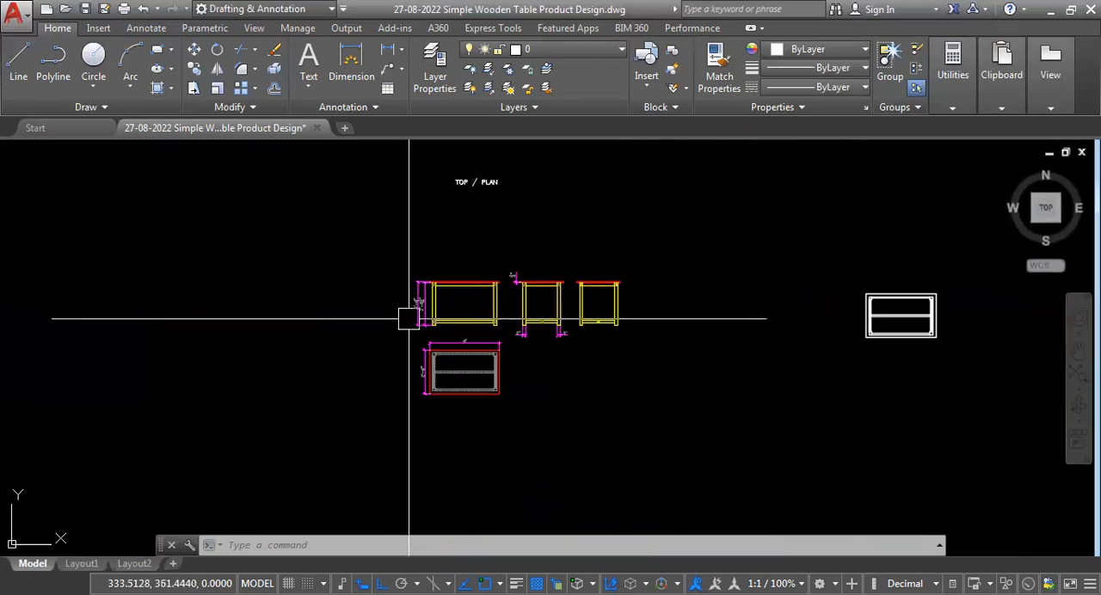
{"action": "scroll", "coordinate": [563, 400], "scroll_direction": "up", "scroll_amount": 2}
{"action": "scroll", "coordinate": [426, 376], "scroll_direction": "down", "scroll_amount": 3}
{"action": "scroll", "coordinate": [426, 376], "scroll_direction": "down", "scroll_amount": 2}
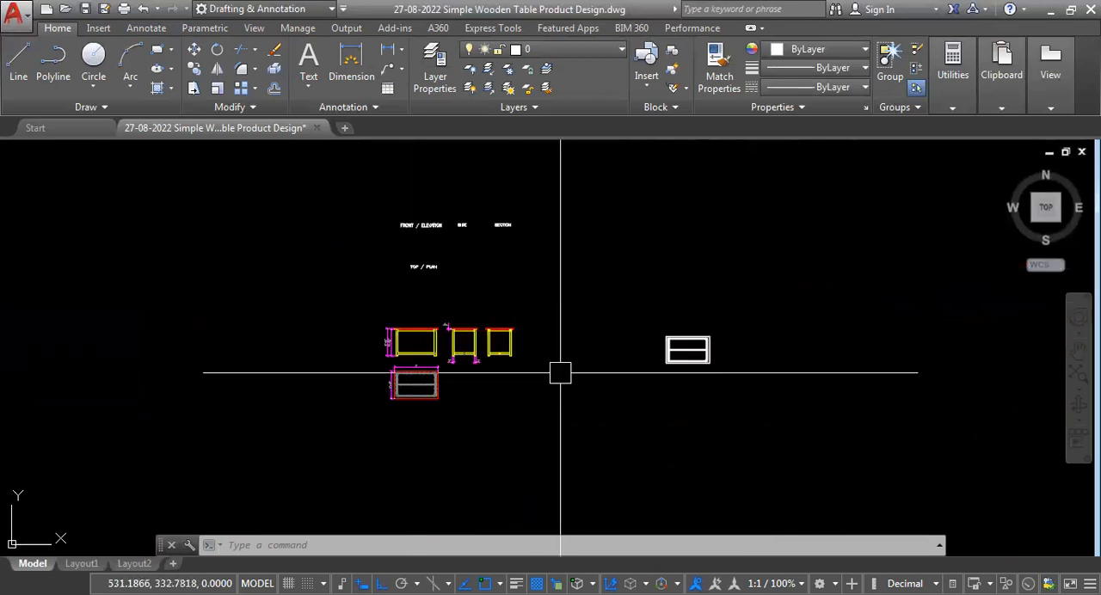
{"action": "scroll", "coordinate": [413, 364], "scroll_direction": "up", "scroll_amount": 3}
{"action": "scroll", "coordinate": [525, 382], "scroll_direction": "up", "scroll_amount": 1}
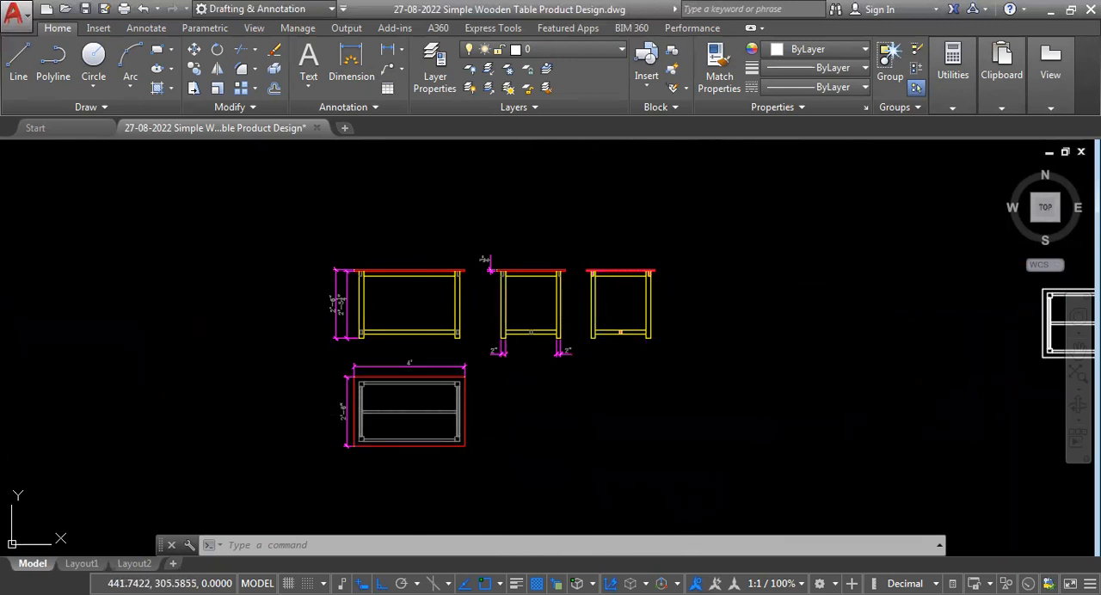
{"action": "scroll", "coordinate": [569, 444], "scroll_direction": "up", "scroll_amount": 3}
{"action": "scroll", "coordinate": [516, 435], "scroll_direction": "down", "scroll_amount": 2}
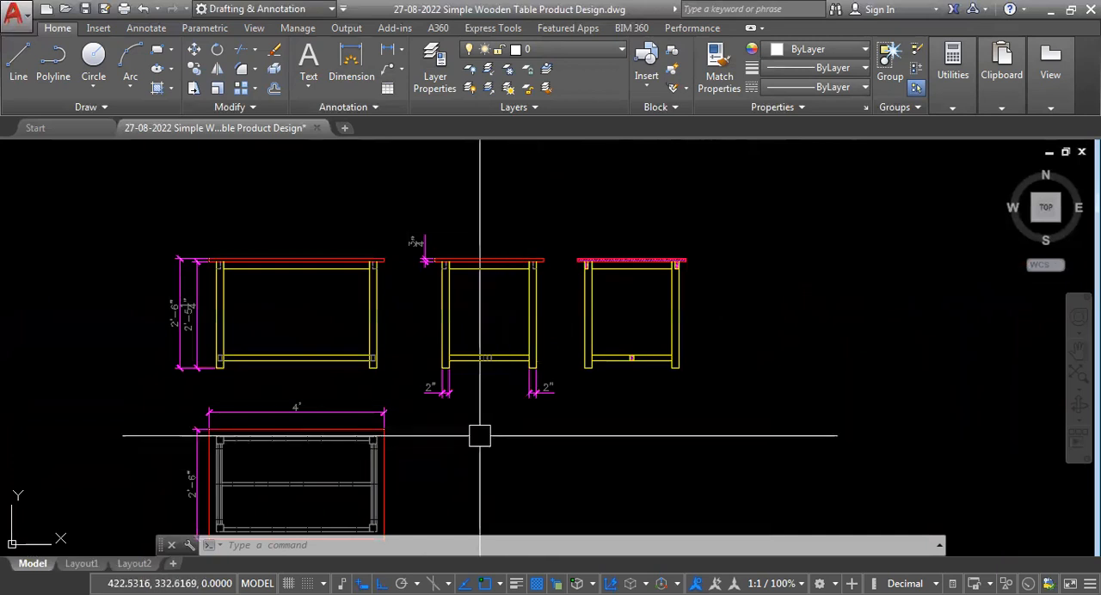
Add a linear dimension from the left leg's foot to the underside of the lower rail in the side view.
{"action": "scroll", "coordinate": [408, 386], "scroll_direction": "up", "scroll_amount": 4}
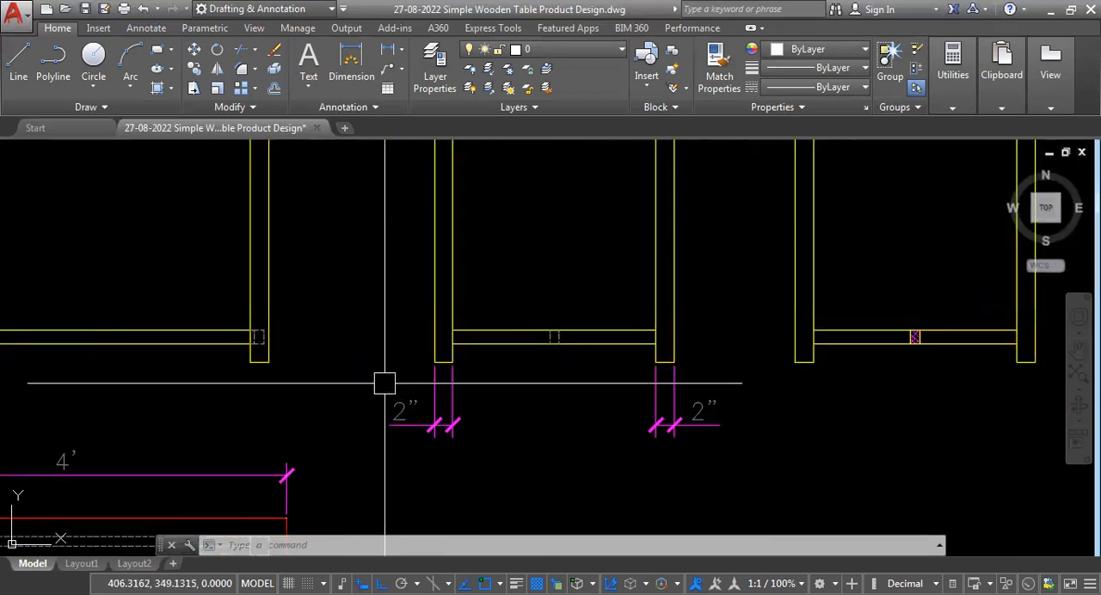
{"action": "type", "text": "dli"}
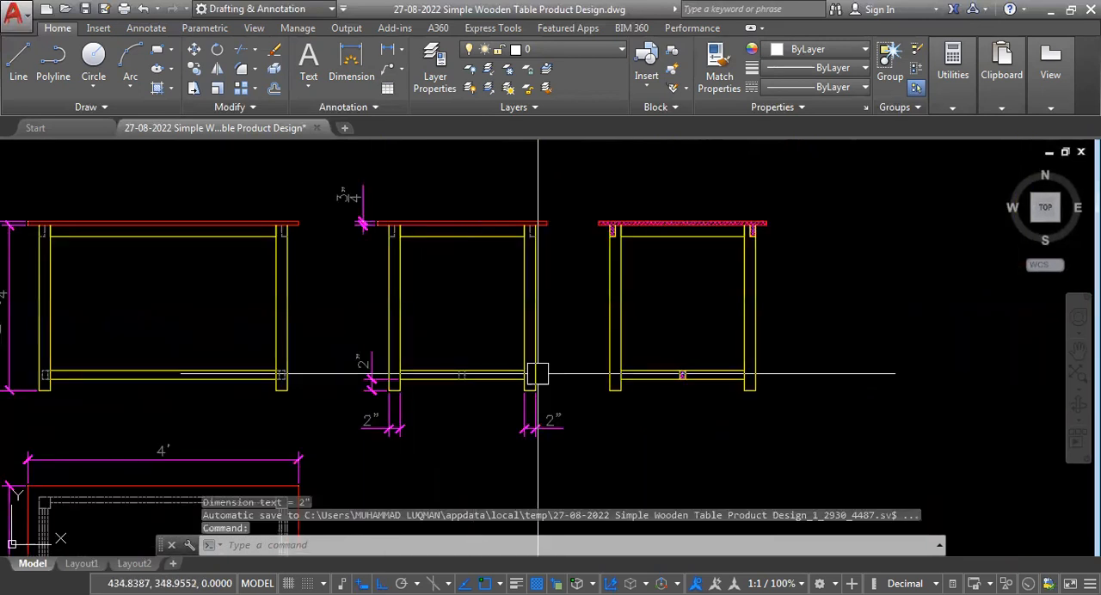
{"action": "scroll", "coordinate": [467, 438], "scroll_direction": "down", "scroll_amount": 2}
{"action": "scroll", "coordinate": [455, 374], "scroll_direction": "up", "scroll_amount": 2}
{"action": "scroll", "coordinate": [568, 366], "scroll_direction": "down", "scroll_amount": 2}
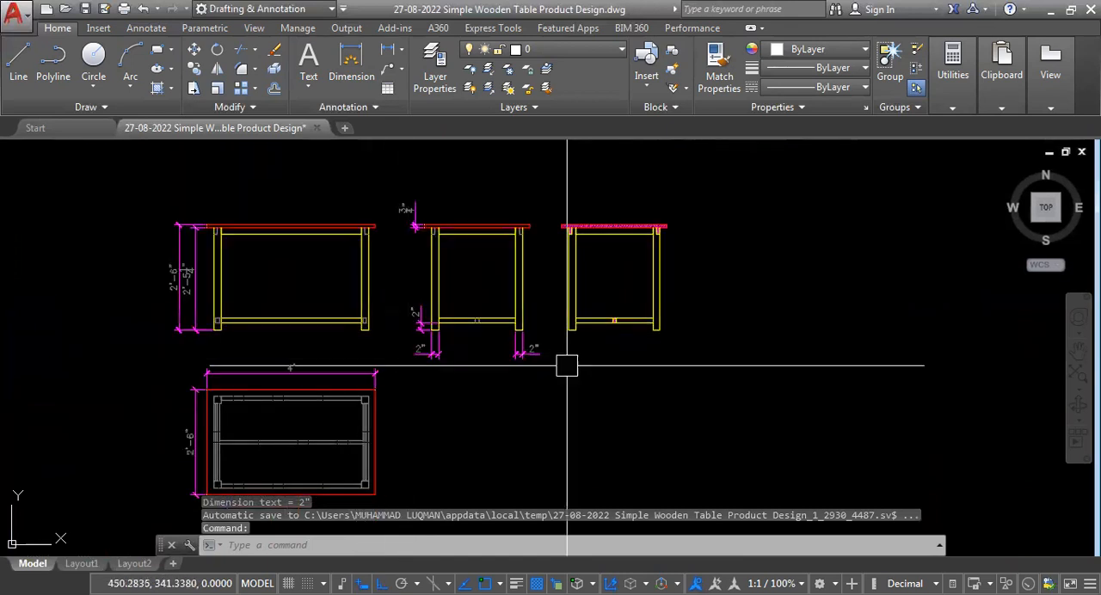
Dimension the clear distance between the legs below the front view.
{"action": "scroll", "coordinate": [563, 376], "scroll_direction": "up", "scroll_amount": 3}
{"action": "scroll", "coordinate": [559, 392], "scroll_direction": "down", "scroll_amount": 3}
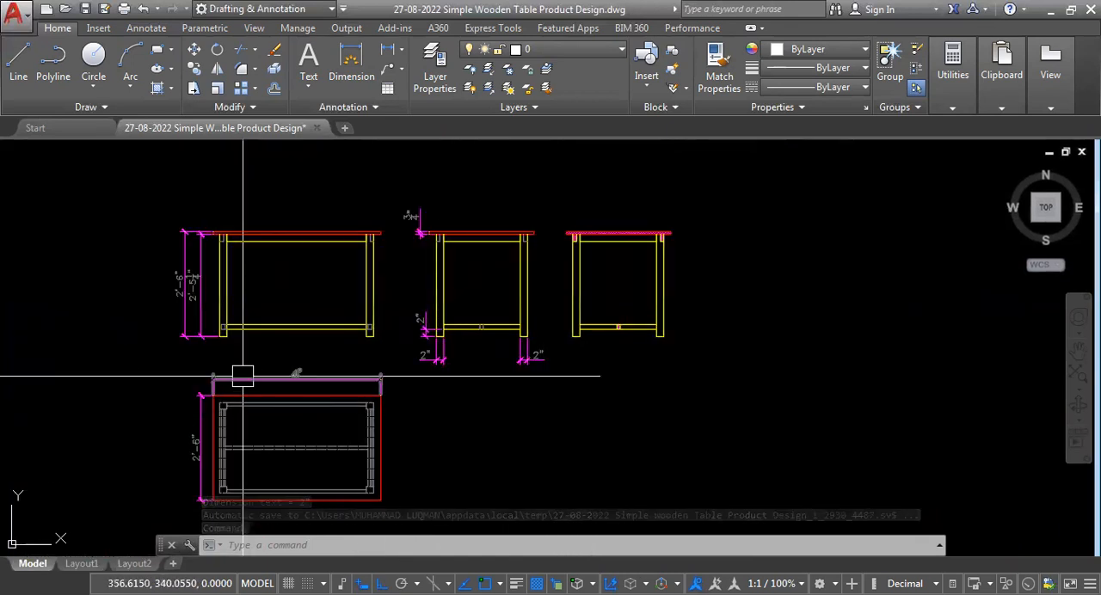
{"action": "scroll", "coordinate": [232, 370], "scroll_direction": "up", "scroll_amount": 3}
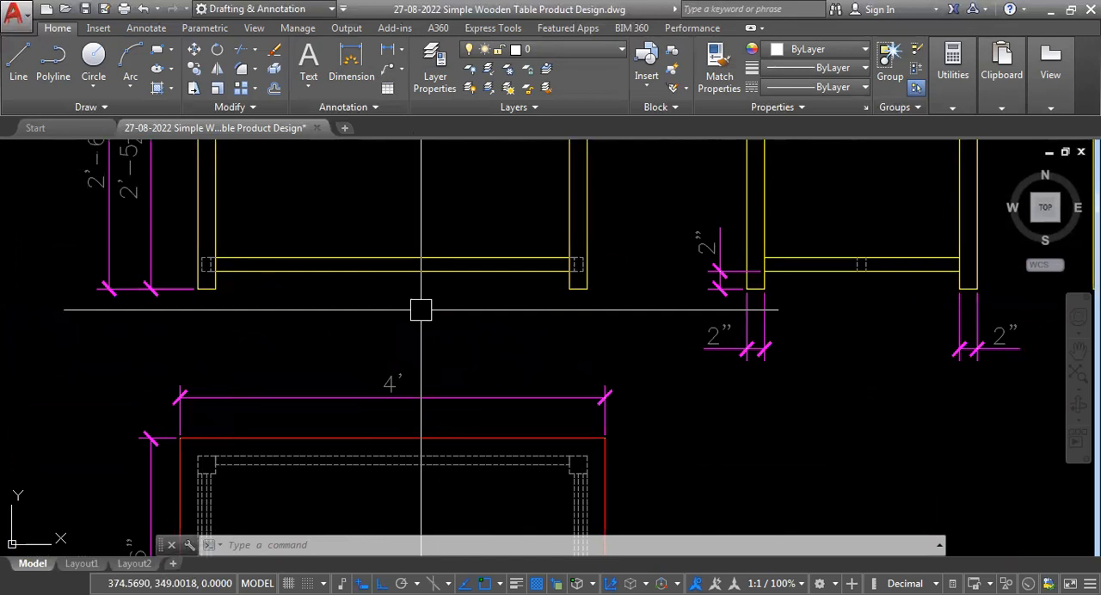
{"action": "scroll", "coordinate": [608, 341], "scroll_direction": "down", "scroll_amount": 2}
Dimension the section view's clear distance between the legs and its overall table height.
{"action": "scroll", "coordinate": [700, 329], "scroll_direction": "down", "scroll_amount": 2}
{"action": "scroll", "coordinate": [762, 369], "scroll_direction": "up", "scroll_amount": 4}
{"action": "scroll", "coordinate": [761, 369], "scroll_direction": "down", "scroll_amount": 3}
{"action": "scroll", "coordinate": [730, 330], "scroll_direction": "up", "scroll_amount": 3}
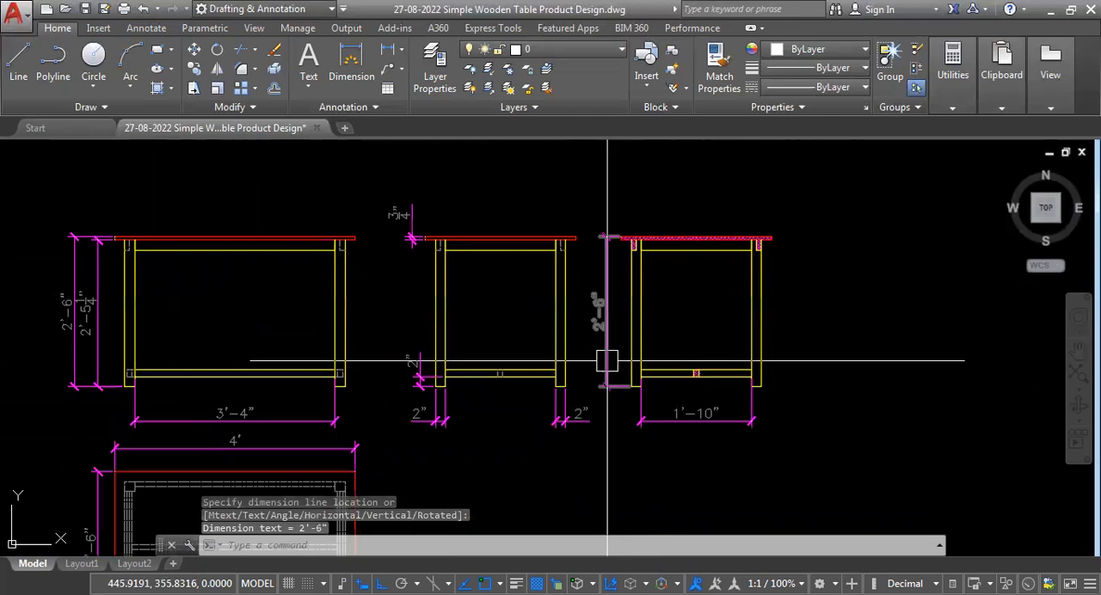
Erase the front view's leg height dimension and move the overall height dimension inward, in line with the plan's depth dimension.
{"action": "scroll", "coordinate": [66, 382], "scroll_direction": "up", "scroll_amount": 5}
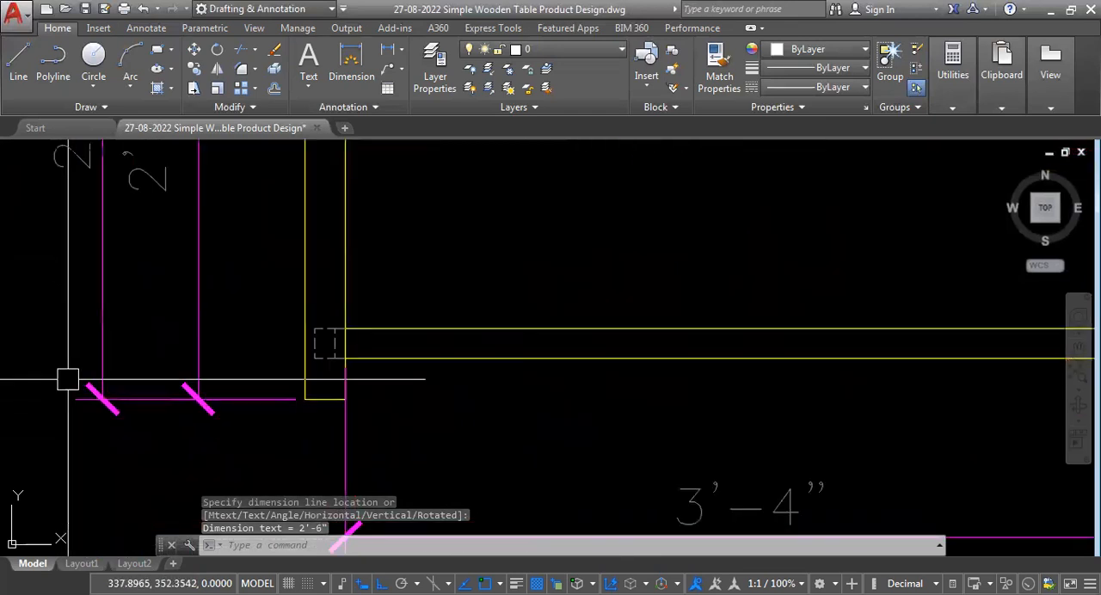
{"action": "left_click", "coordinate": [195, 330]}
{"action": "scroll", "coordinate": [314, 196], "scroll_direction": "down", "scroll_amount": 5}
{"action": "key", "text": "Delete"}
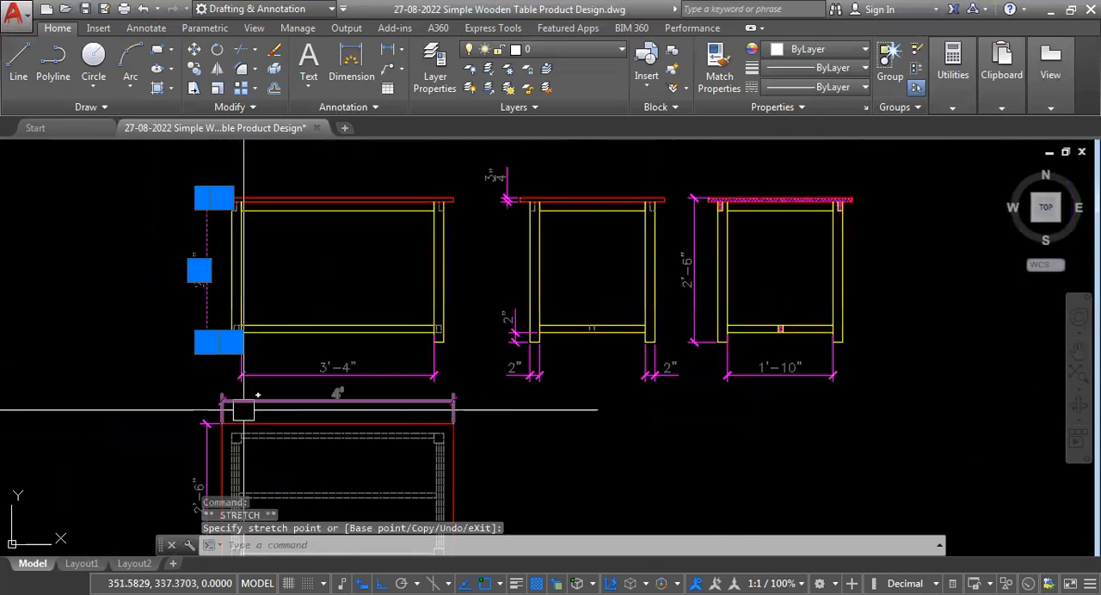
{"action": "key", "text": "Escape"}
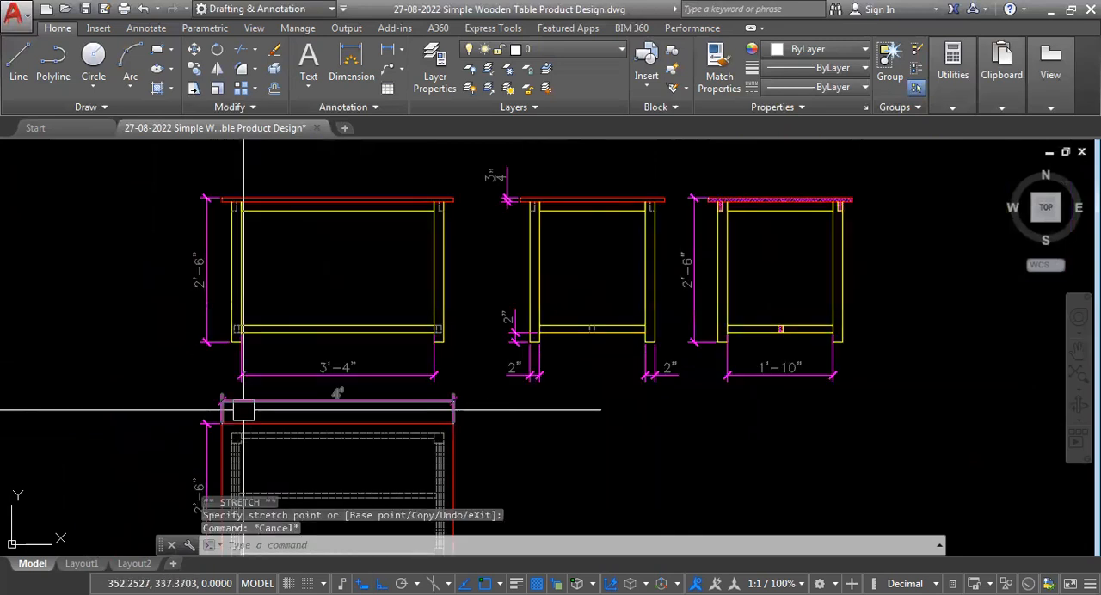
Examine the completed dimensions across the front, side and section views.
{"action": "scroll", "coordinate": [610, 388], "scroll_direction": "up", "scroll_amount": 3}
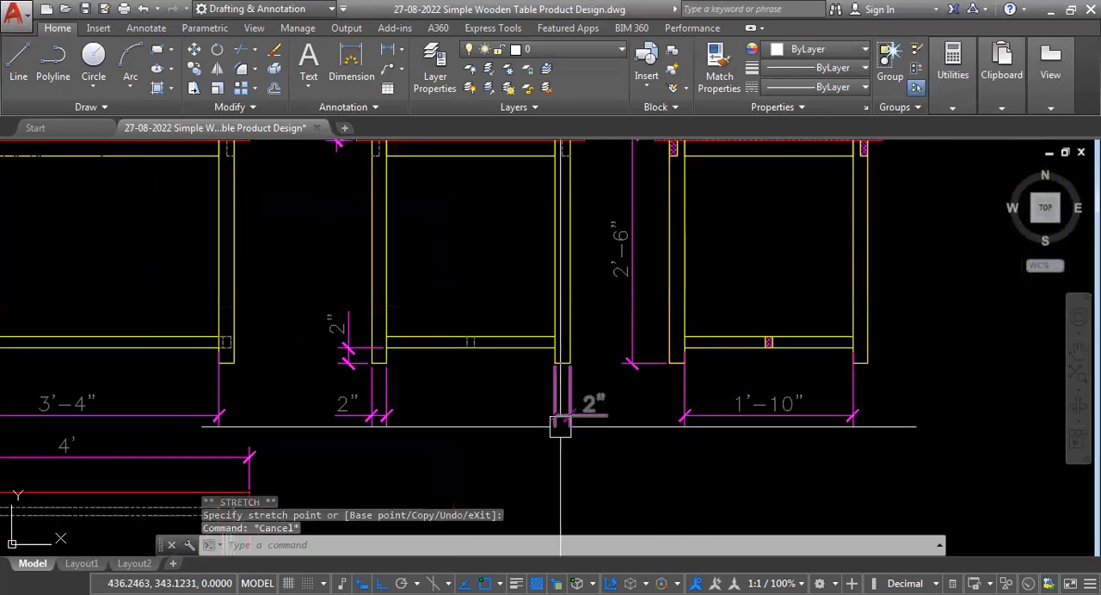
{"action": "scroll", "coordinate": [534, 410], "scroll_direction": "down", "scroll_amount": 3}
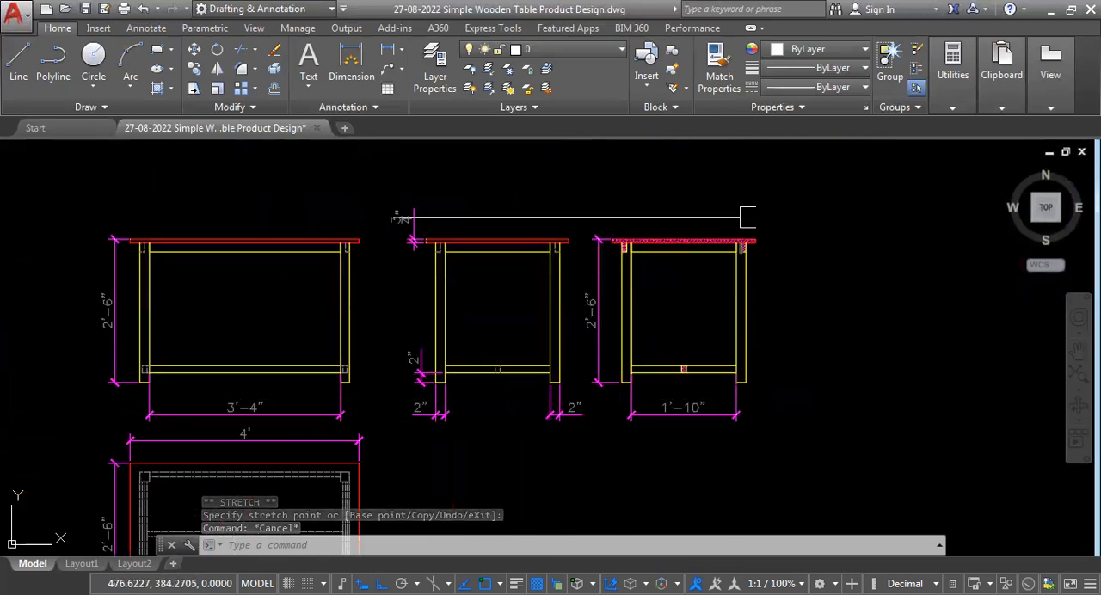
{"action": "left_click", "coordinate": [955, 69]}
{"action": "left_click", "coordinate": [969, 72]}
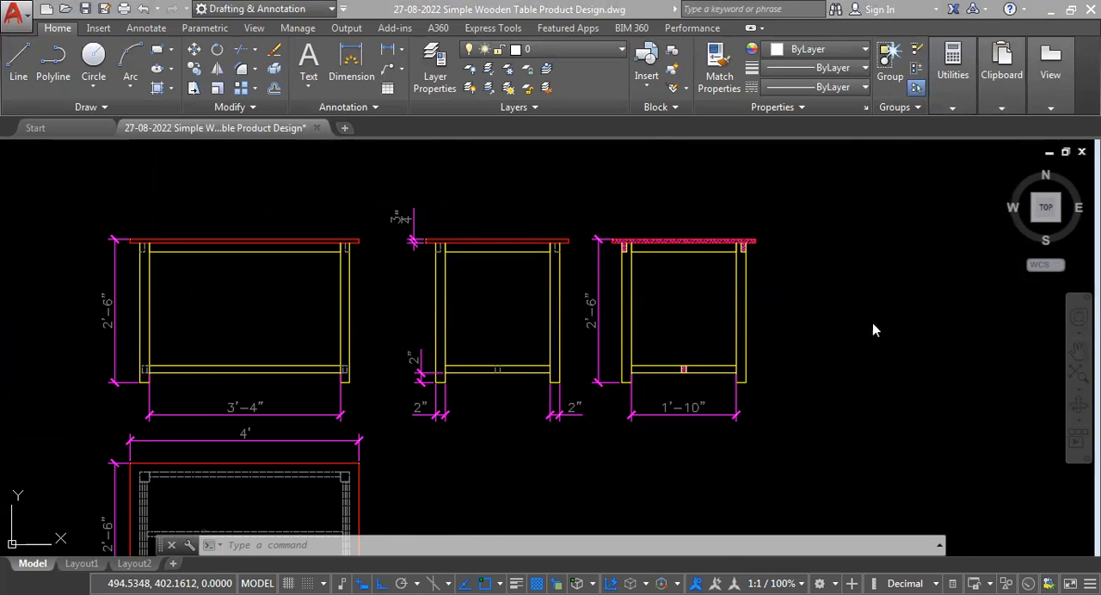
{"action": "scroll", "coordinate": [571, 352], "scroll_direction": "up", "scroll_amount": 3}
{"action": "scroll", "coordinate": [536, 450], "scroll_direction": "down", "scroll_amount": 3}
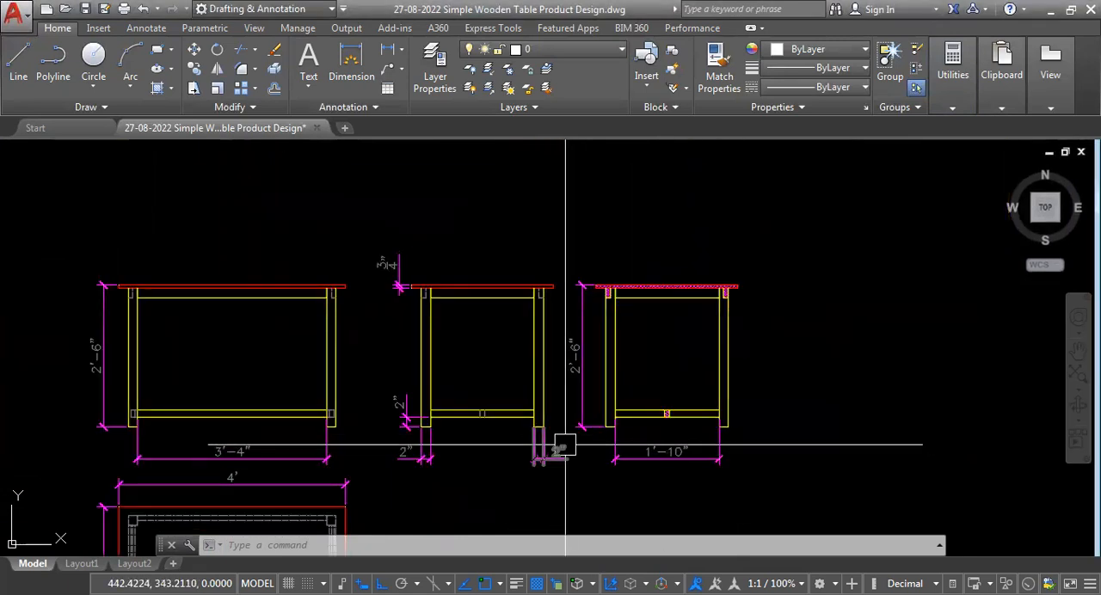
{"action": "scroll", "coordinate": [565, 435], "scroll_direction": "up", "scroll_amount": 2}
{"action": "scroll", "coordinate": [626, 394], "scroll_direction": "down", "scroll_amount": 2}
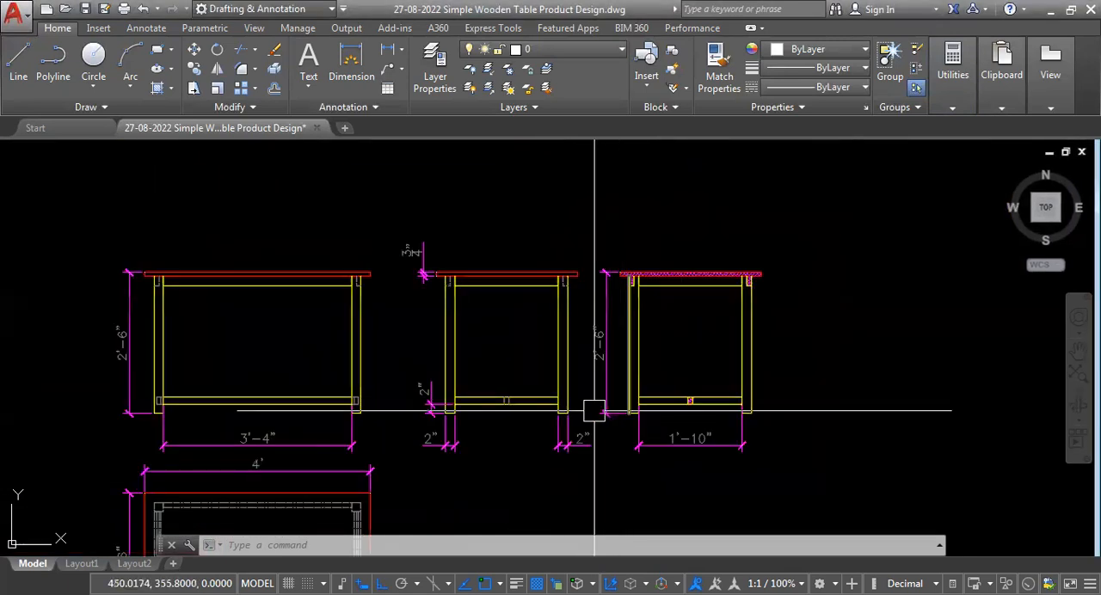
Stretch the section's overall height dimension so it spans only the top rail, from the tabletop's underside to the rail's lower edge.
{"action": "scroll", "coordinate": [636, 358], "scroll_direction": "up", "scroll_amount": 2}
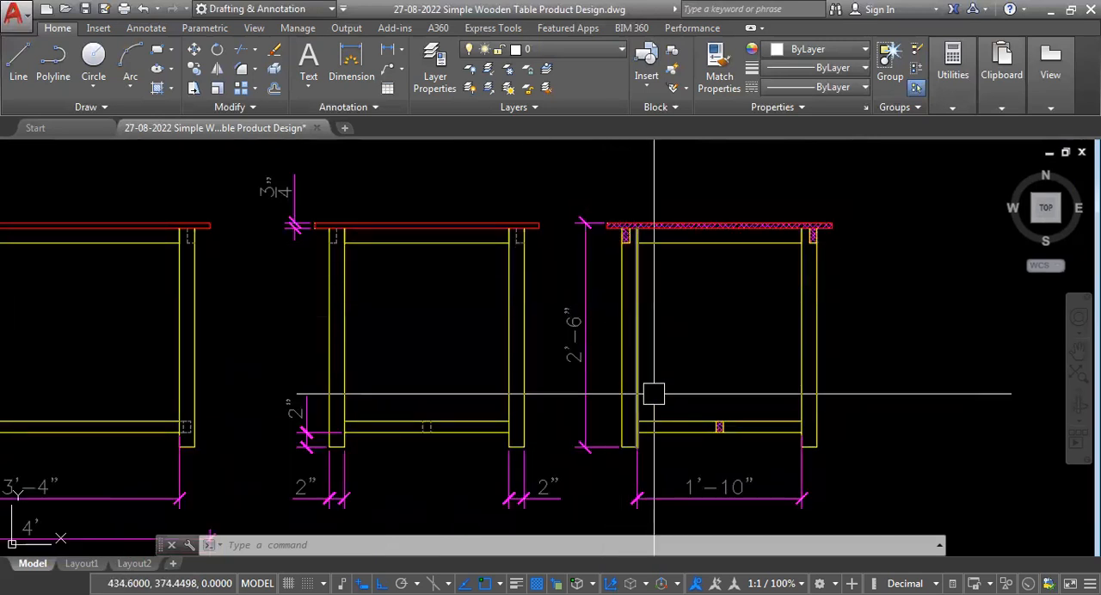
{"action": "scroll", "coordinate": [622, 460], "scroll_direction": "up", "scroll_amount": 2}
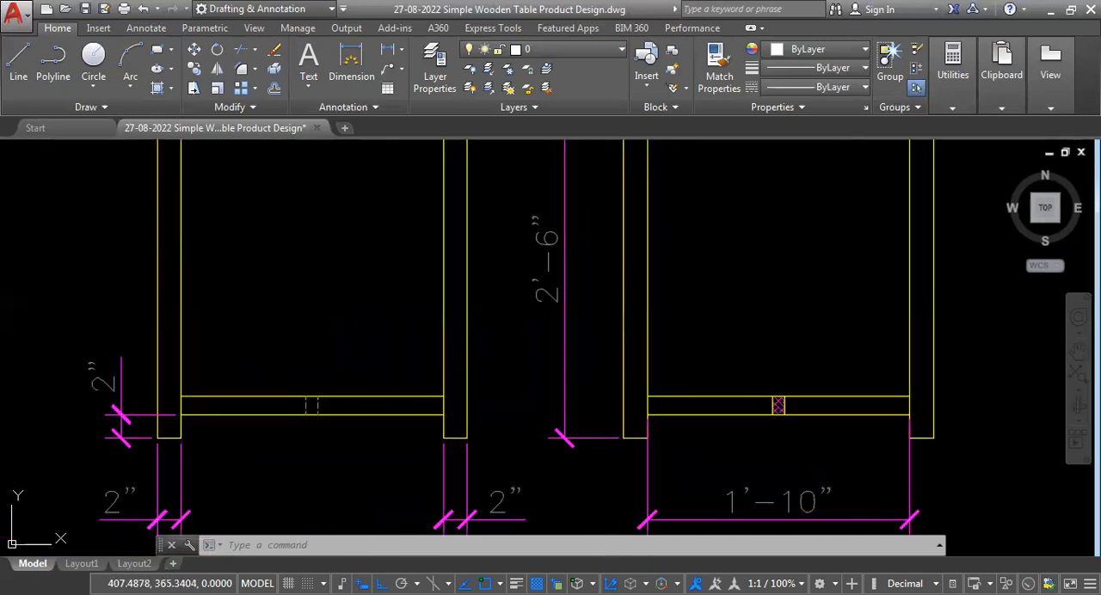
{"action": "left_click", "coordinate": [565, 309]}
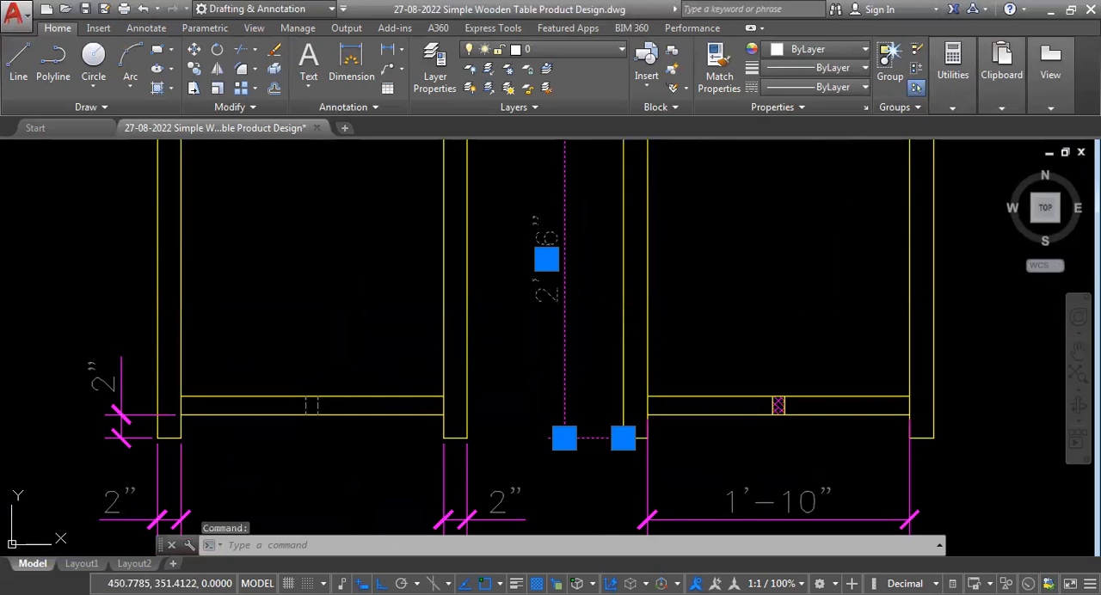
{"action": "left_click", "coordinate": [624, 438]}
{"action": "scroll", "coordinate": [622, 464], "scroll_direction": "up", "scroll_amount": 5}
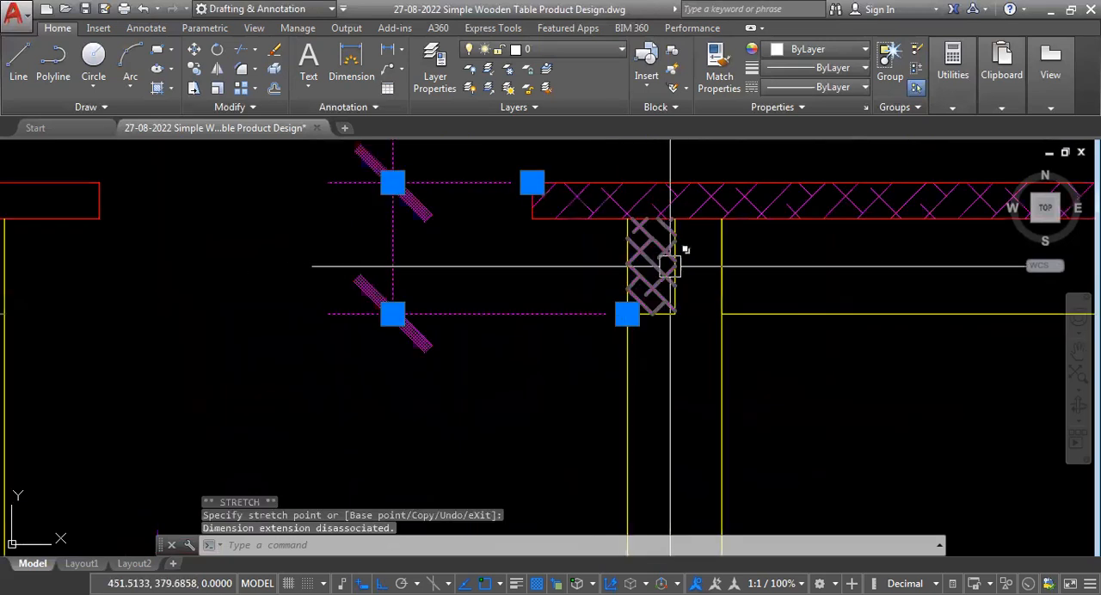
{"action": "scroll", "coordinate": [642, 364], "scroll_direction": "down", "scroll_amount": 2}
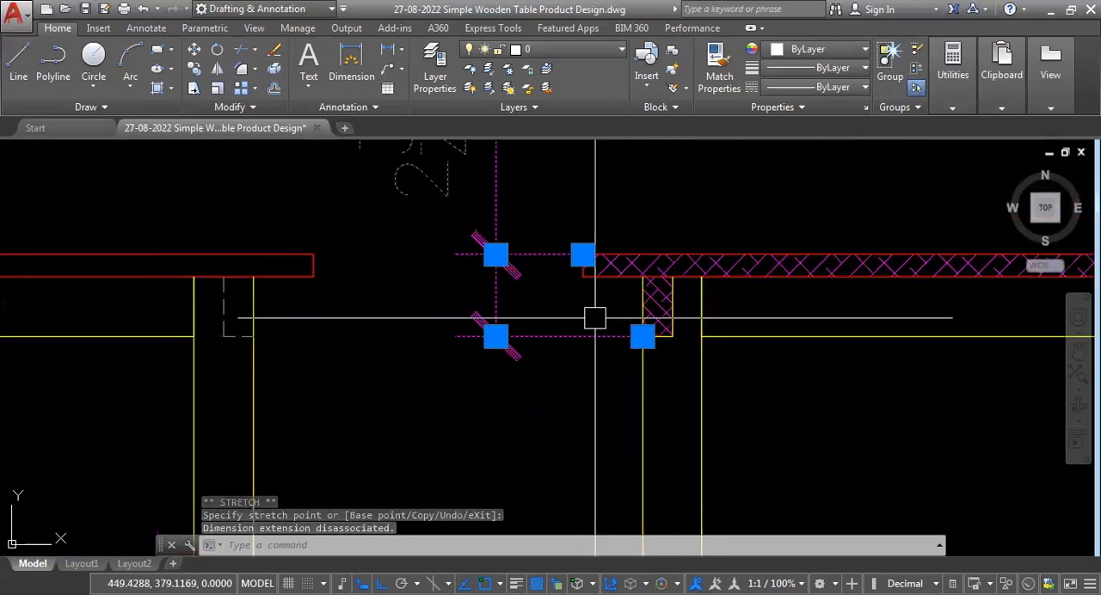
{"action": "scroll", "coordinate": [636, 319], "scroll_direction": "up", "scroll_amount": 2}
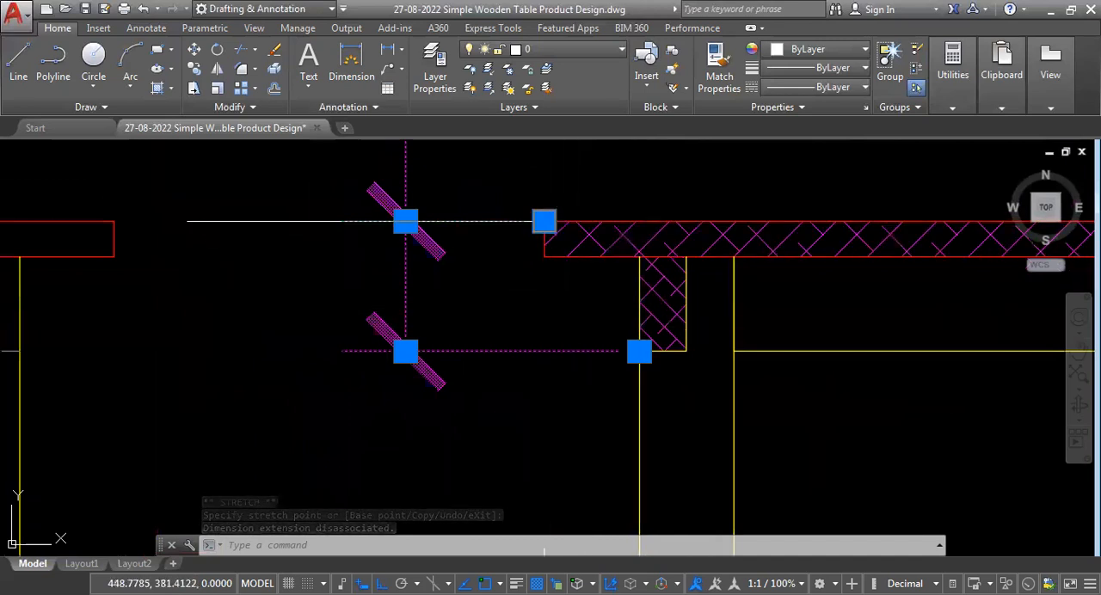
{"action": "scroll", "coordinate": [602, 301], "scroll_direction": "down", "scroll_amount": 2}
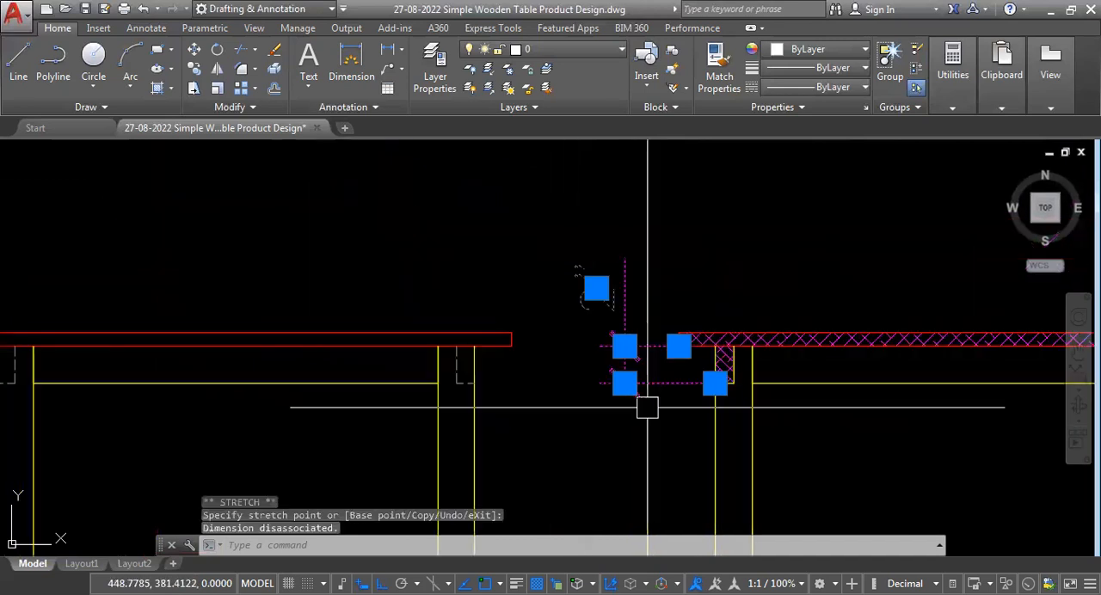
Examine the section's top rail depth dimension against the hidden top rail outline in the side view.
{"action": "scroll", "coordinate": [713, 393], "scroll_direction": "up", "scroll_amount": 3}
{"action": "scroll", "coordinate": [768, 344], "scroll_direction": "down", "scroll_amount": 3}
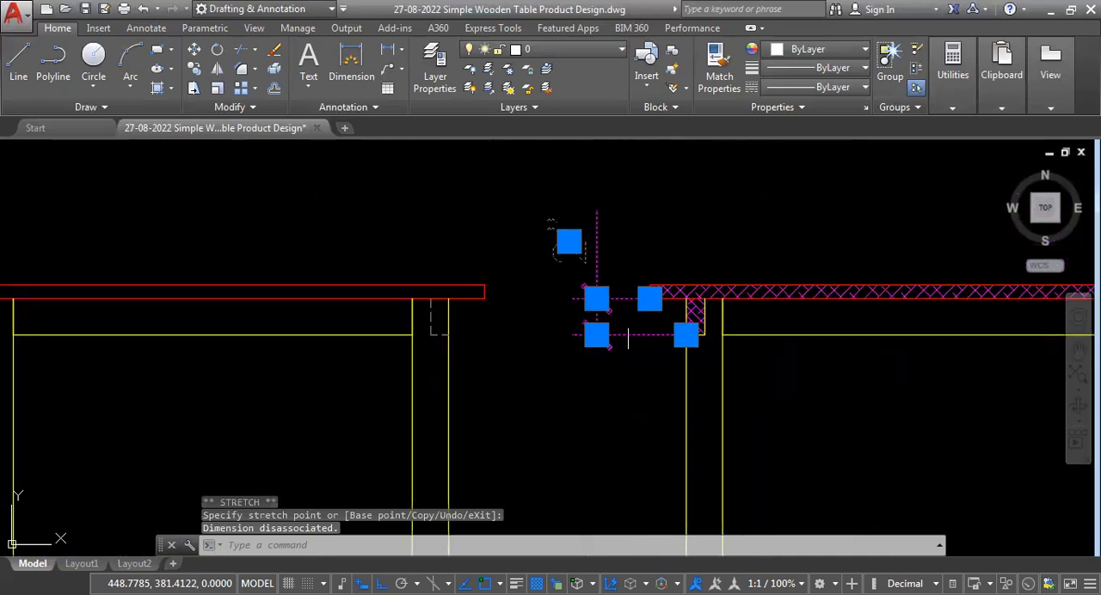
{"action": "scroll", "coordinate": [569, 275], "scroll_direction": "up", "scroll_amount": 2}
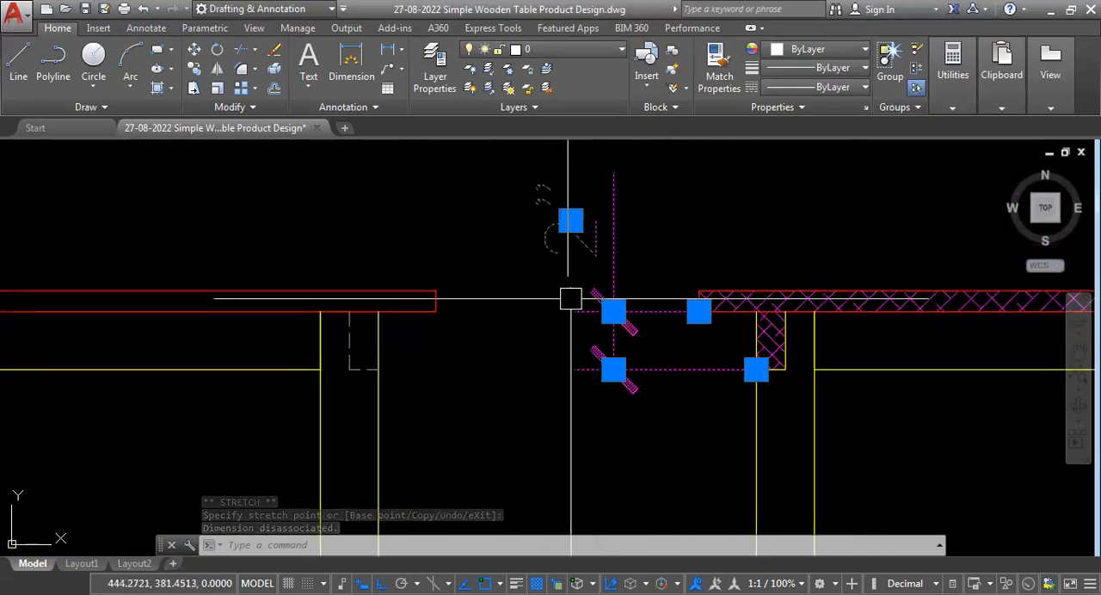
{"action": "scroll", "coordinate": [596, 277], "scroll_direction": "down", "scroll_amount": 2}
{"action": "scroll", "coordinate": [443, 326], "scroll_direction": "up", "scroll_amount": 3}
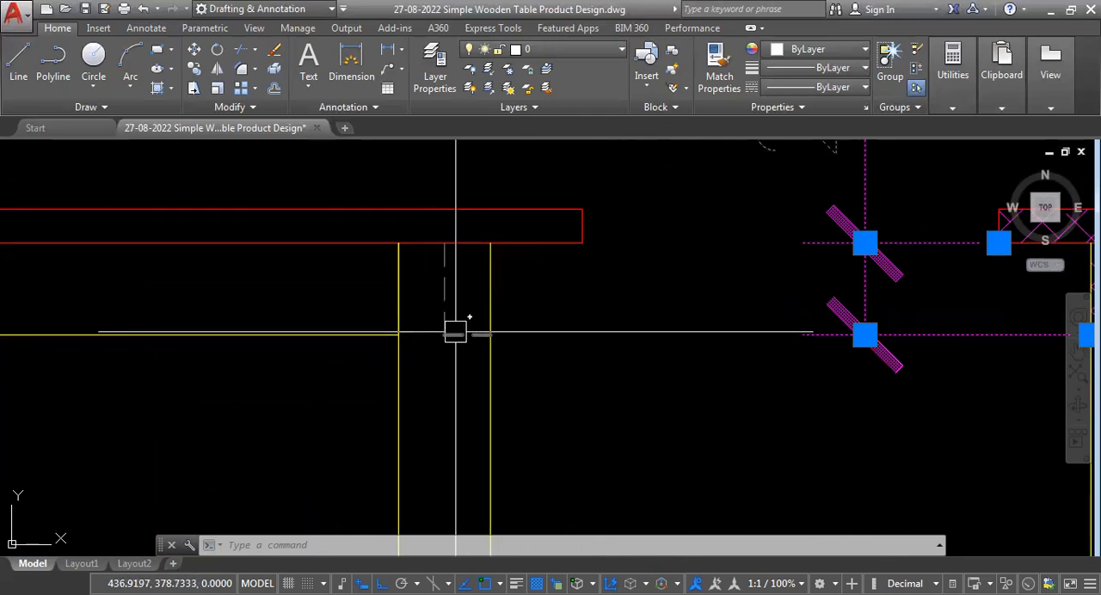
{"action": "scroll", "coordinate": [439, 312], "scroll_direction": "down", "scroll_amount": 3}
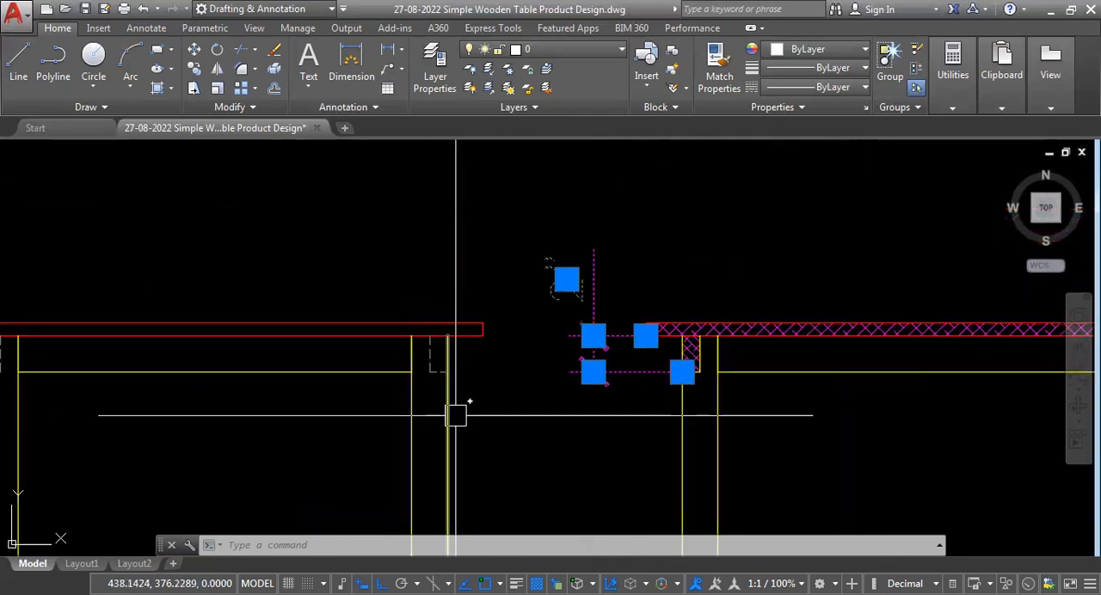
{"action": "scroll", "coordinate": [436, 408], "scroll_direction": "up", "scroll_amount": 5}
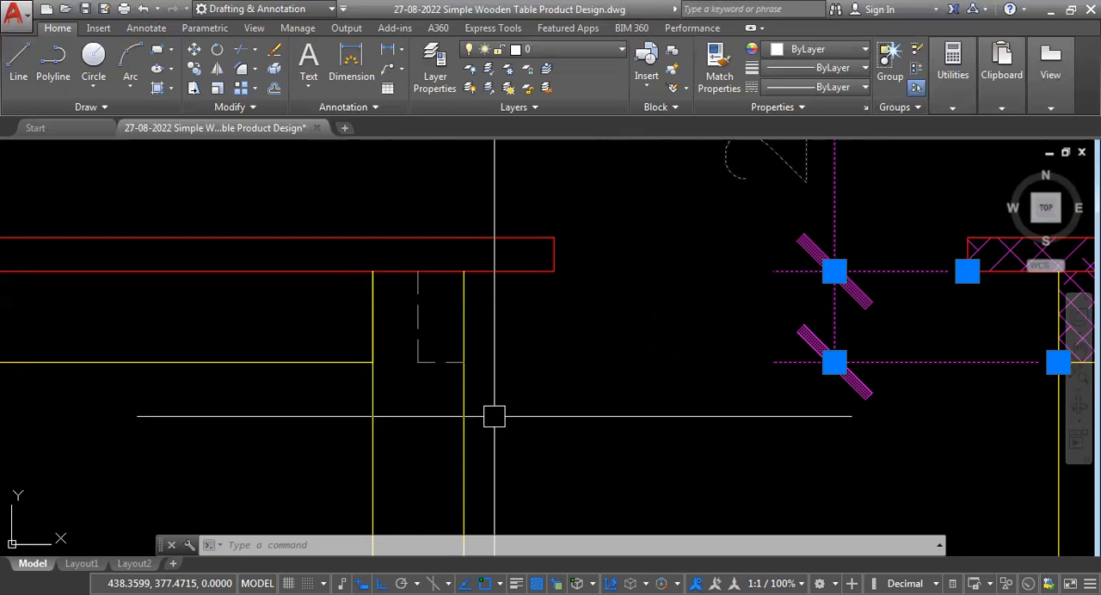
Try a break-out outline: draw a spline around the side view's right-hand hidden top rail and trim its ends to the table edges.
{"action": "type", "text": "sp"}
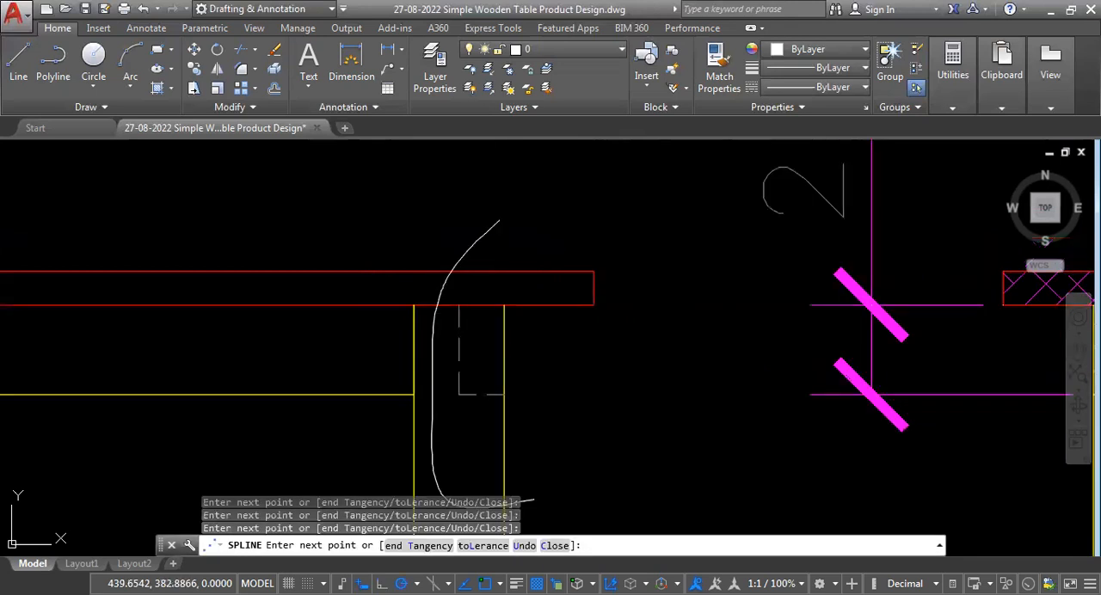
{"action": "key", "text": "Return"}
{"action": "scroll", "coordinate": [542, 199], "scroll_direction": "down", "scroll_amount": 2}
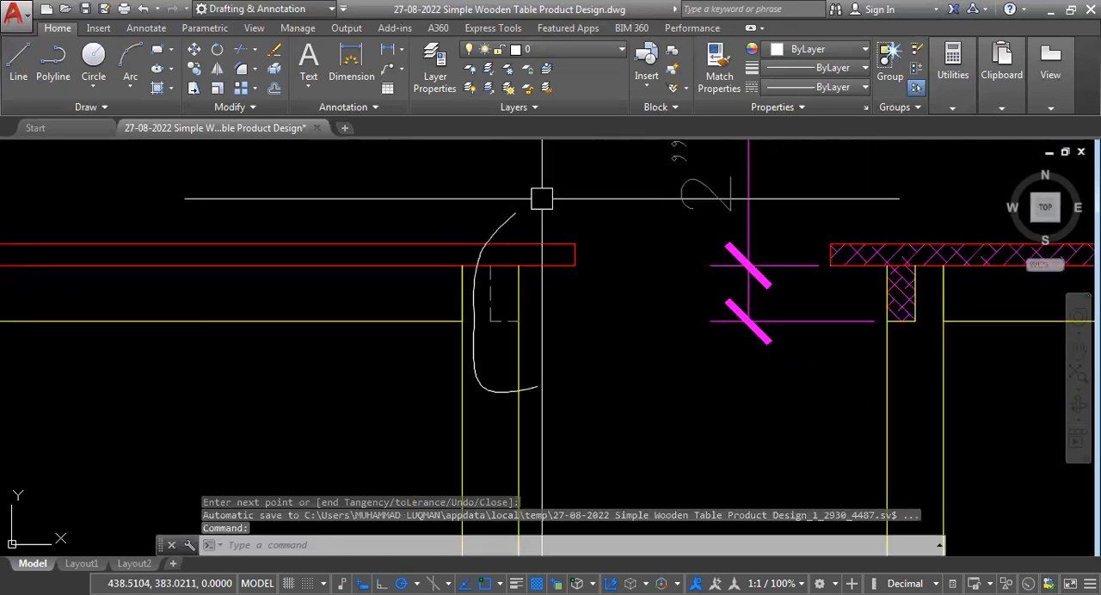
{"action": "type", "text": "tr"}
{"action": "key", "text": "Return"}
{"action": "scroll", "coordinate": [498, 358], "scroll_direction": "up", "scroll_amount": 2}
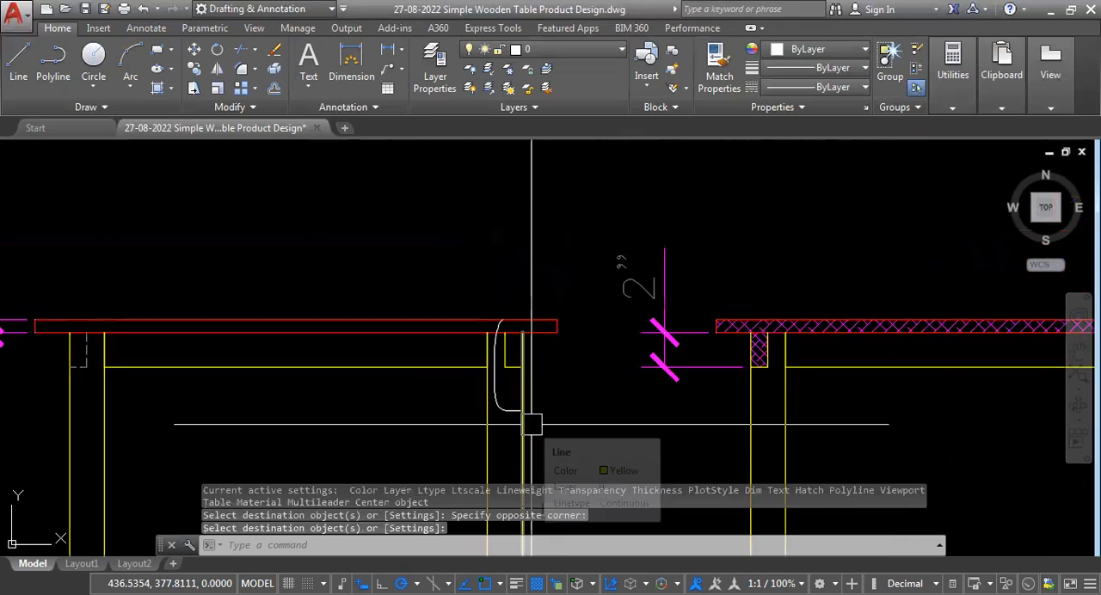
Try hatching the exposed rail end in the side view and match its hatch properties to the section view's magenta hatch.
{"action": "type", "text": "h"}
{"action": "key", "text": "Return"}
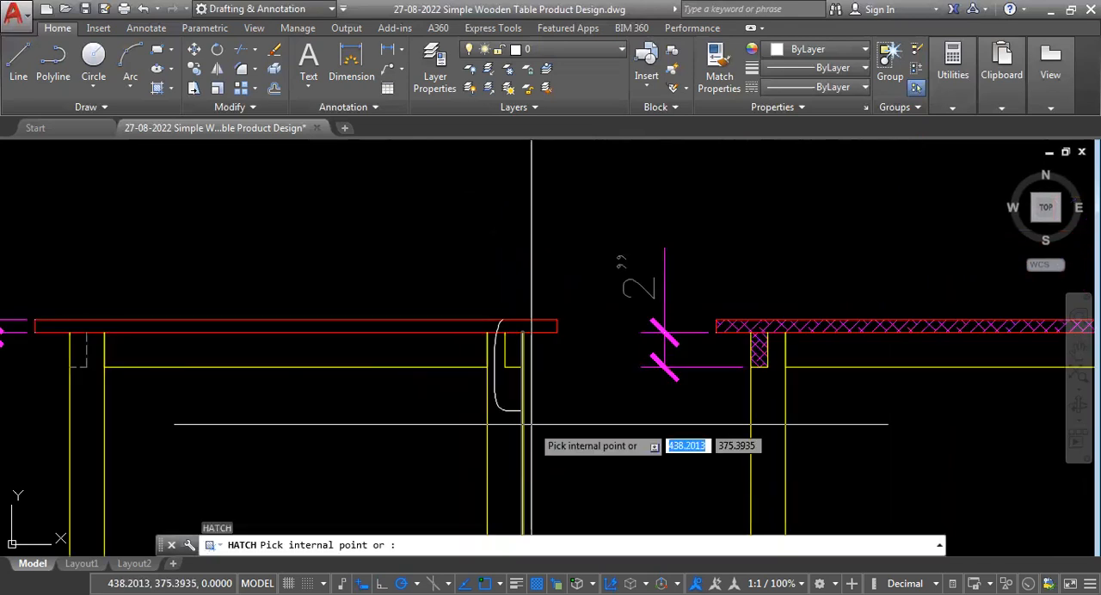
{"action": "left_click", "coordinate": [514, 353]}
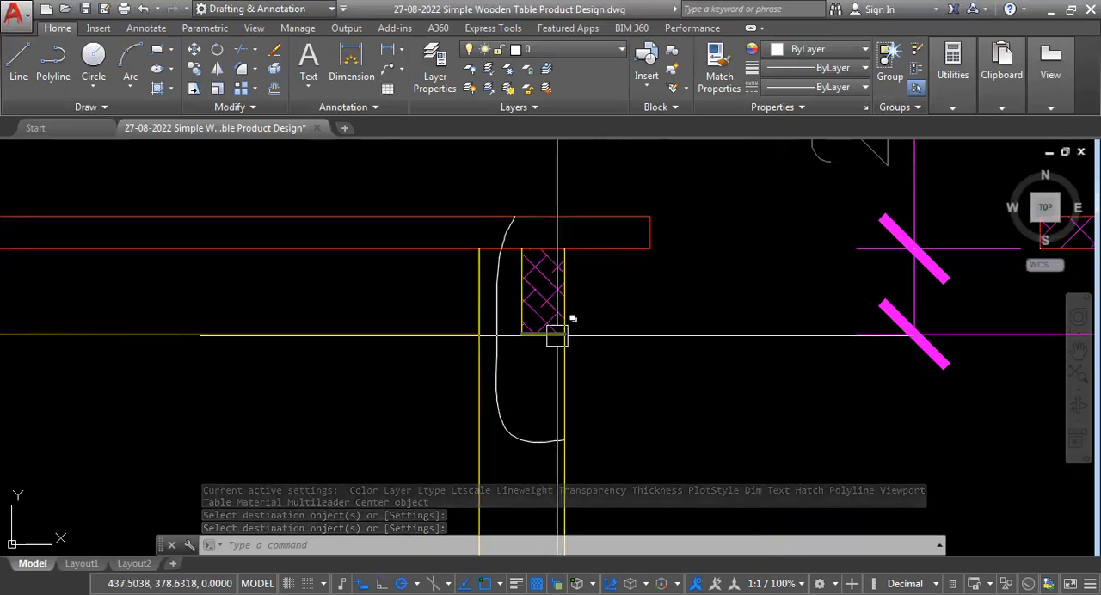
{"action": "scroll", "coordinate": [550, 387], "scroll_direction": "down", "scroll_amount": 4}
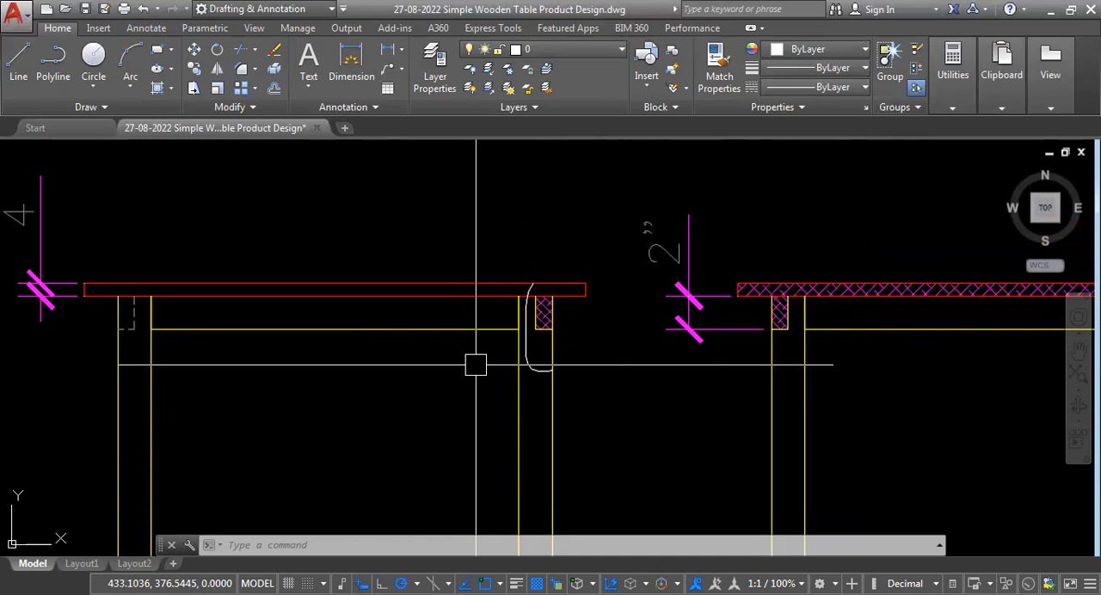
{"action": "scroll", "coordinate": [546, 378], "scroll_direction": "up", "scroll_amount": 4}
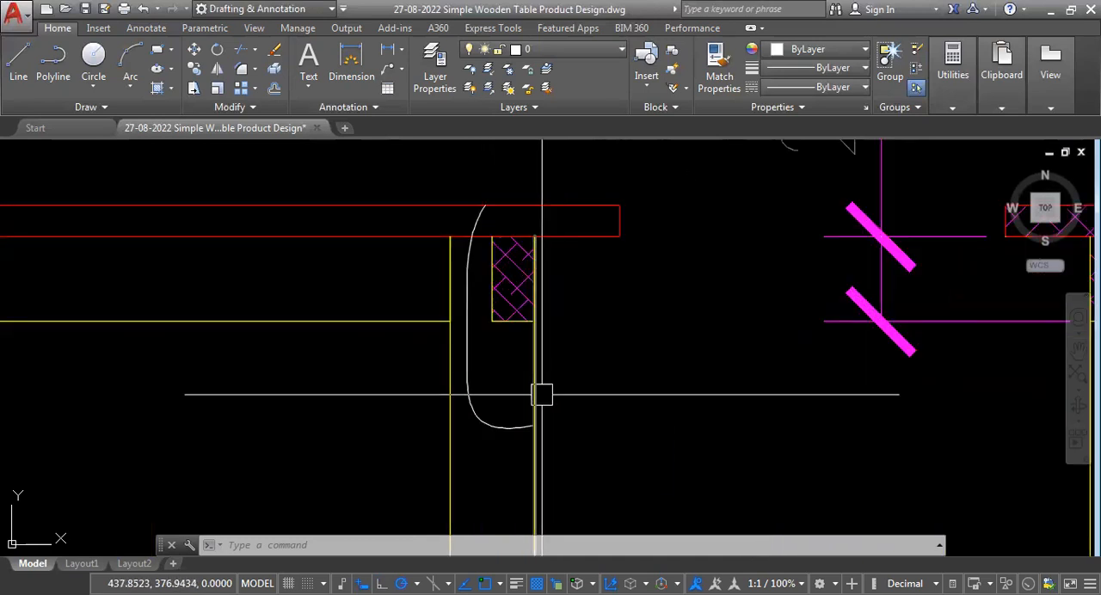
Undo the side view's break-out hatch, rail line changes, trimming and spline.
{"action": "scroll", "coordinate": [542, 395], "scroll_direction": "down", "scroll_amount": 4}
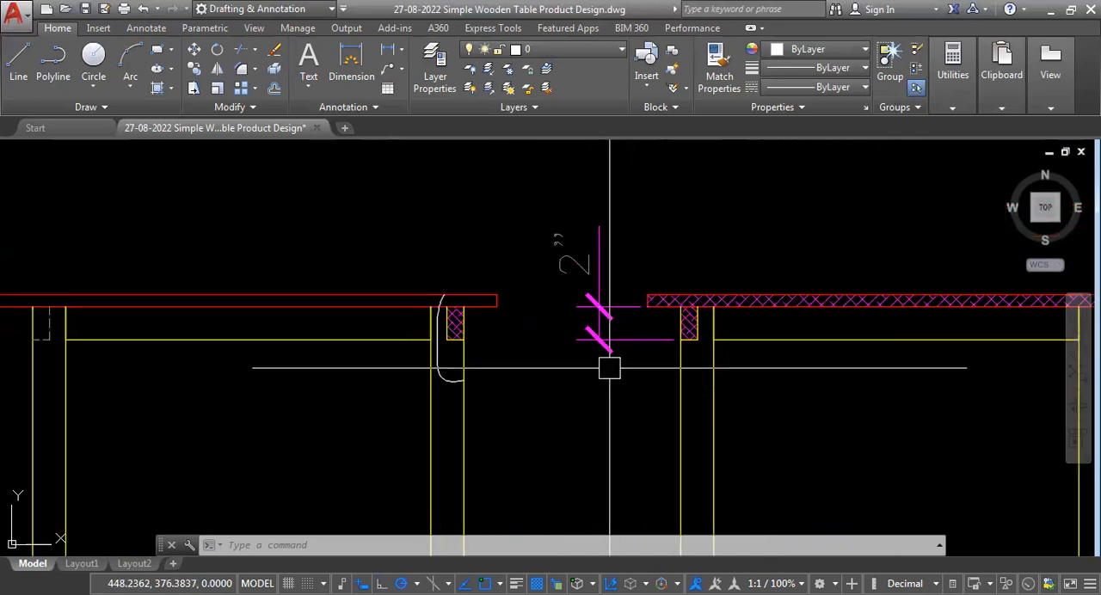
{"action": "scroll", "coordinate": [593, 327], "scroll_direction": "down", "scroll_amount": 2}
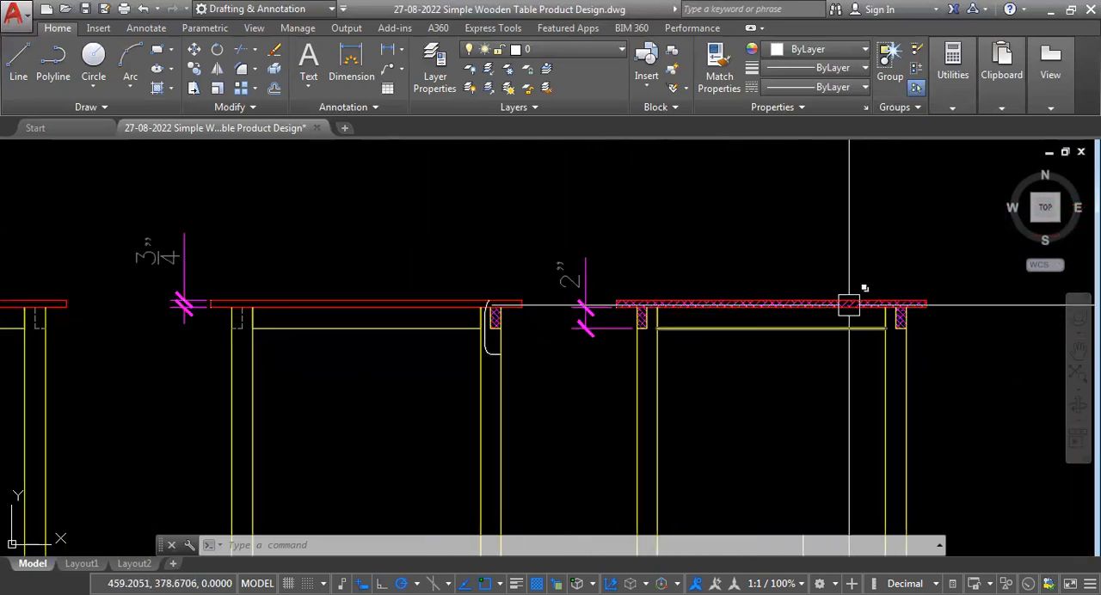
{"action": "scroll", "coordinate": [737, 326], "scroll_direction": "down", "scroll_amount": 3}
{"action": "scroll", "coordinate": [541, 315], "scroll_direction": "up", "scroll_amount": 7}
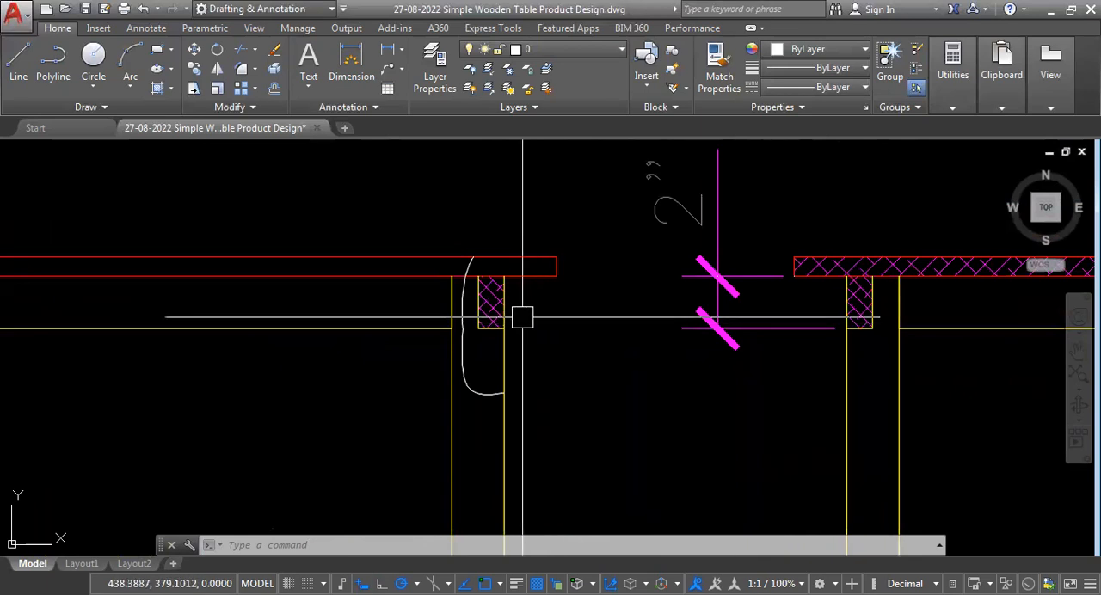
{"action": "scroll", "coordinate": [531, 339], "scroll_direction": "down", "scroll_amount": 5}
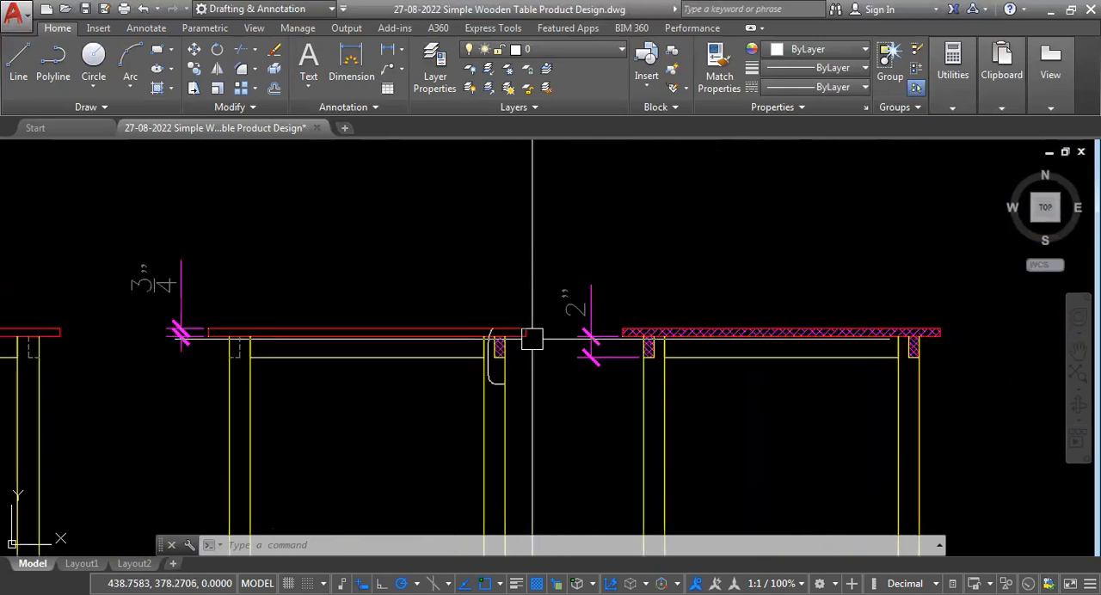
{"action": "scroll", "coordinate": [532, 339], "scroll_direction": "up", "scroll_amount": 3}
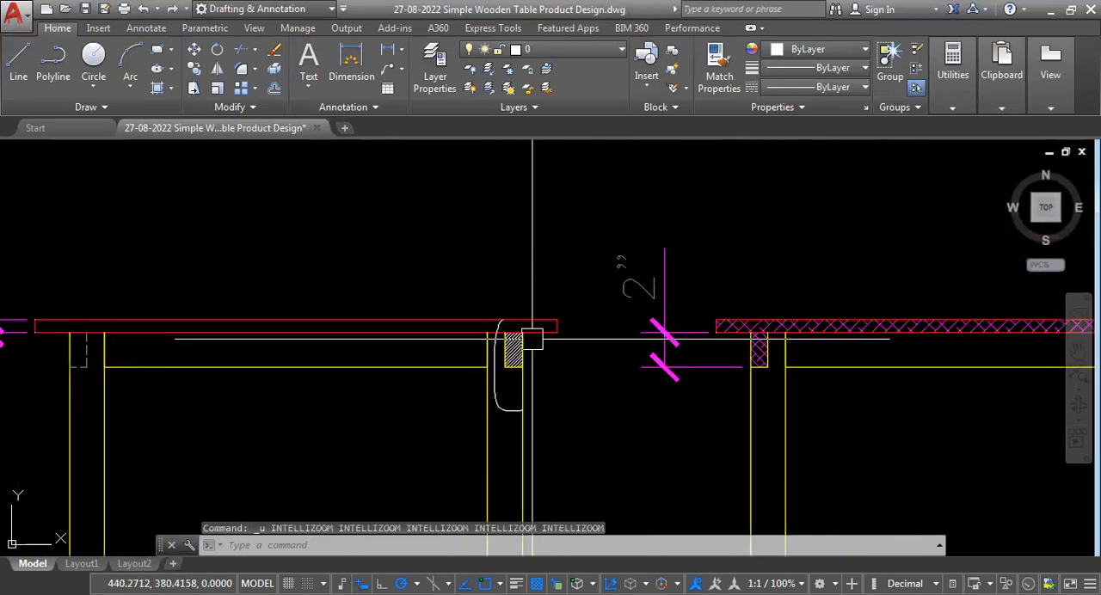
{"action": "scroll", "coordinate": [531, 339], "scroll_direction": "up", "scroll_amount": 2}
{"action": "scroll", "coordinate": [531, 339], "scroll_direction": "up", "scroll_amount": 1}
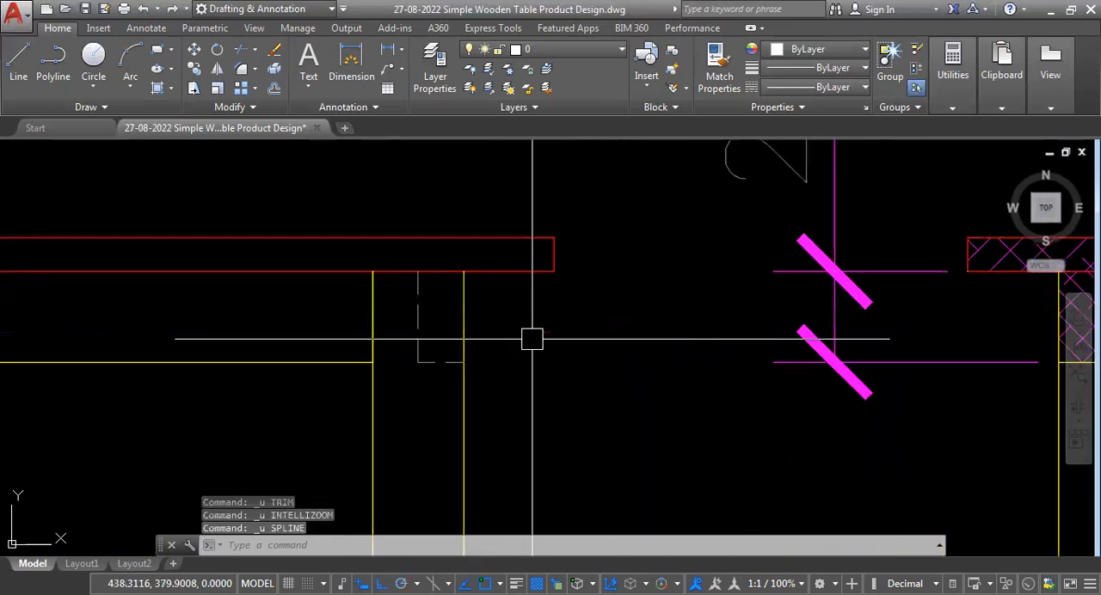
Add a vertical linear dimension for the lower rail's height beside the section view's left leg.
{"action": "scroll", "coordinate": [532, 338], "scroll_direction": "down", "scroll_amount": 4}
{"action": "scroll", "coordinate": [568, 381], "scroll_direction": "up", "scroll_amount": 2}
{"action": "scroll", "coordinate": [567, 382], "scroll_direction": "down", "scroll_amount": 2}
{"action": "scroll", "coordinate": [590, 391], "scroll_direction": "up", "scroll_amount": 2}
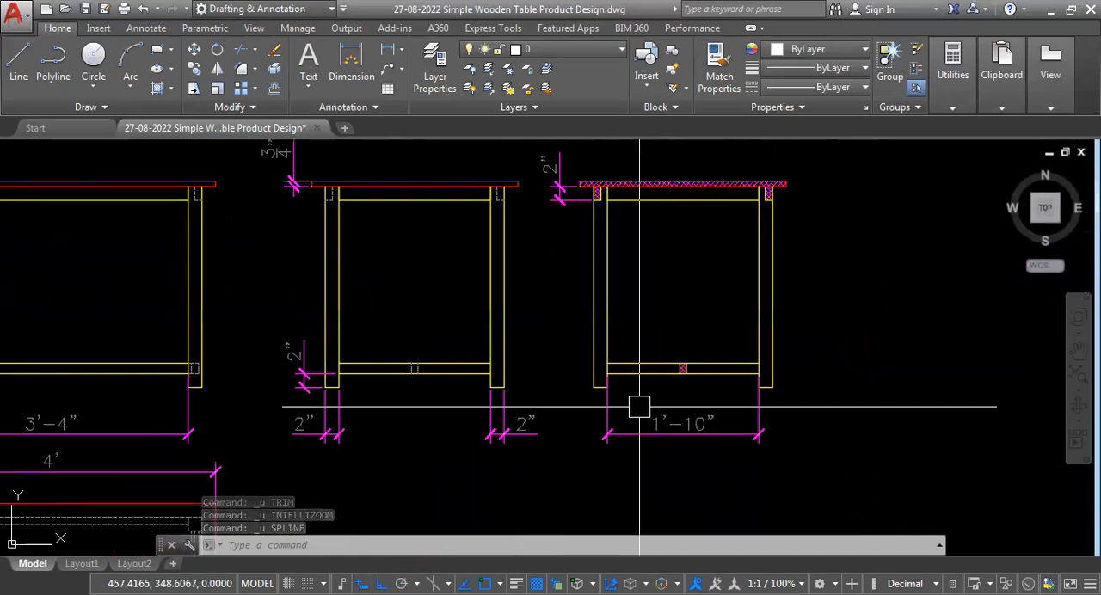
{"action": "scroll", "coordinate": [638, 410], "scroll_direction": "up", "scroll_amount": 2}
{"action": "scroll", "coordinate": [632, 405], "scroll_direction": "down", "scroll_amount": 4}
{"action": "scroll", "coordinate": [735, 407], "scroll_direction": "up", "scroll_amount": 5}
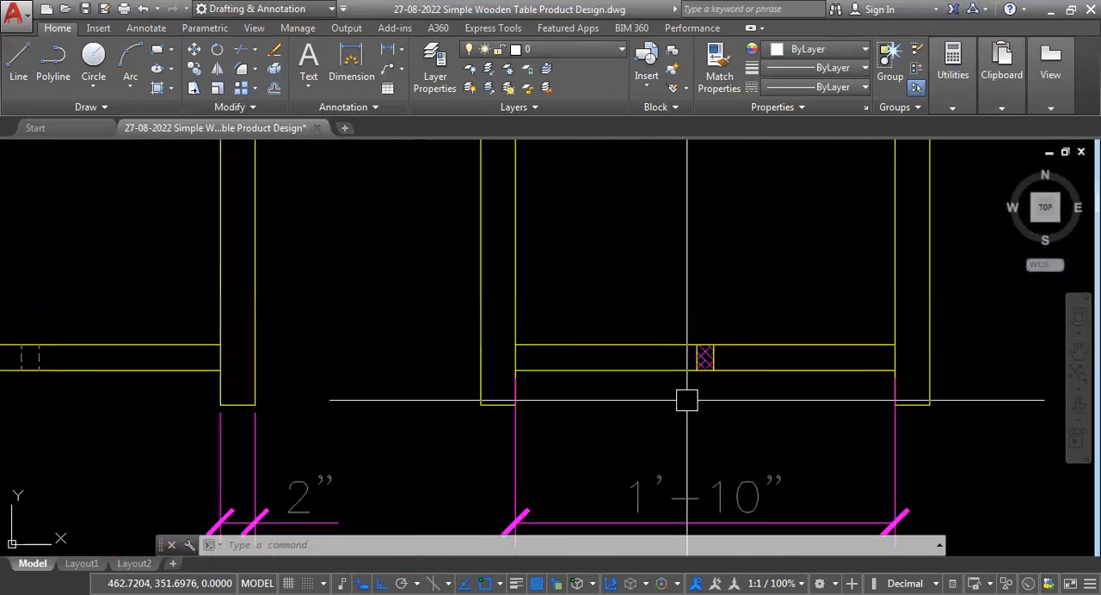
{"action": "type", "text": "DLI"}
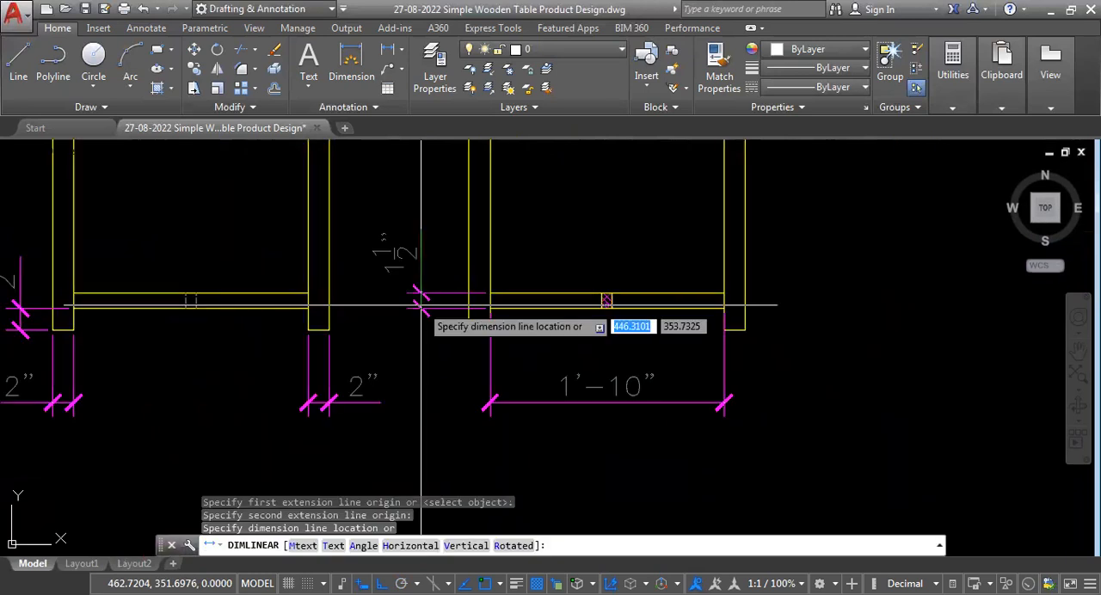
{"action": "left_click", "coordinate": [420, 305]}
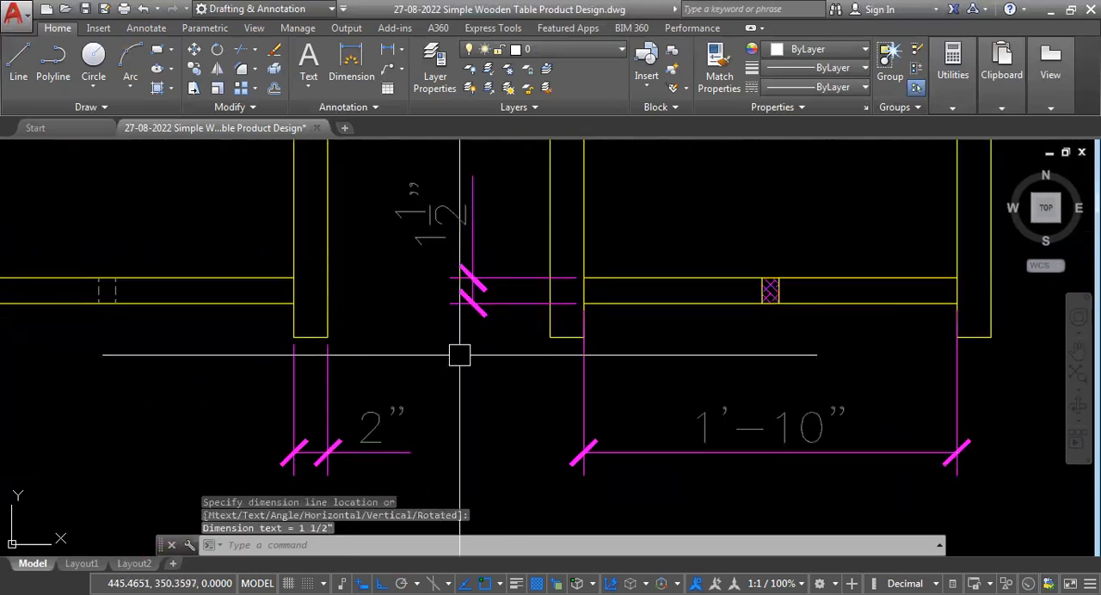
Add a vertical linear dimension for the lower rail's height in the front view, near the right leg.
{"action": "scroll", "coordinate": [460, 356], "scroll_direction": "down", "scroll_amount": 2}
{"action": "scroll", "coordinate": [315, 381], "scroll_direction": "down", "scroll_amount": 3}
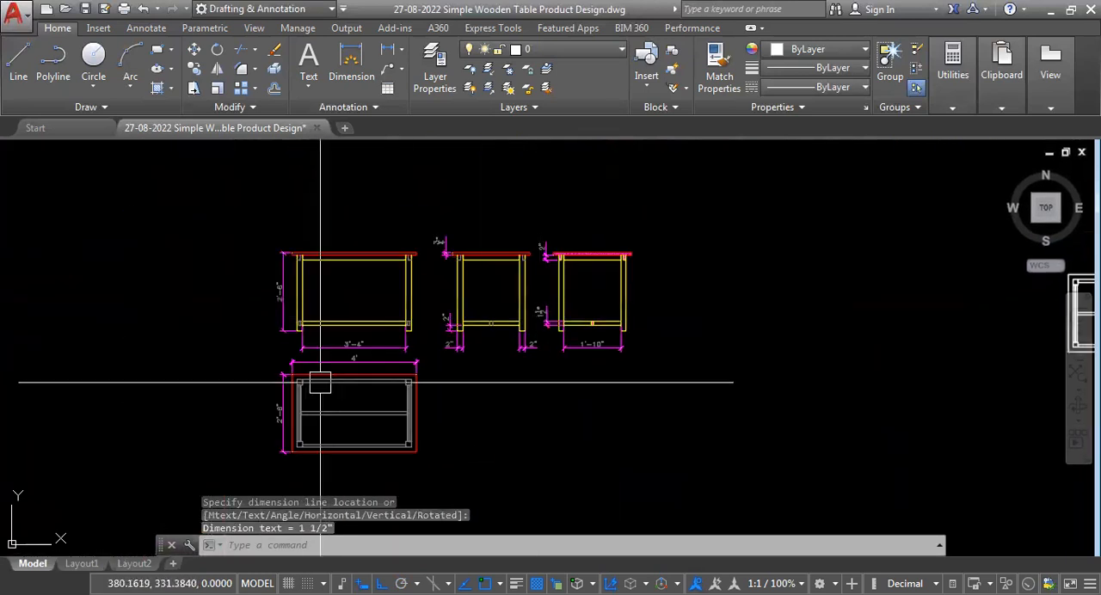
{"action": "scroll", "coordinate": [290, 342], "scroll_direction": "up", "scroll_amount": 5}
{"action": "scroll", "coordinate": [361, 373], "scroll_direction": "down", "scroll_amount": 4}
{"action": "scroll", "coordinate": [449, 335], "scroll_direction": "up", "scroll_amount": 4}
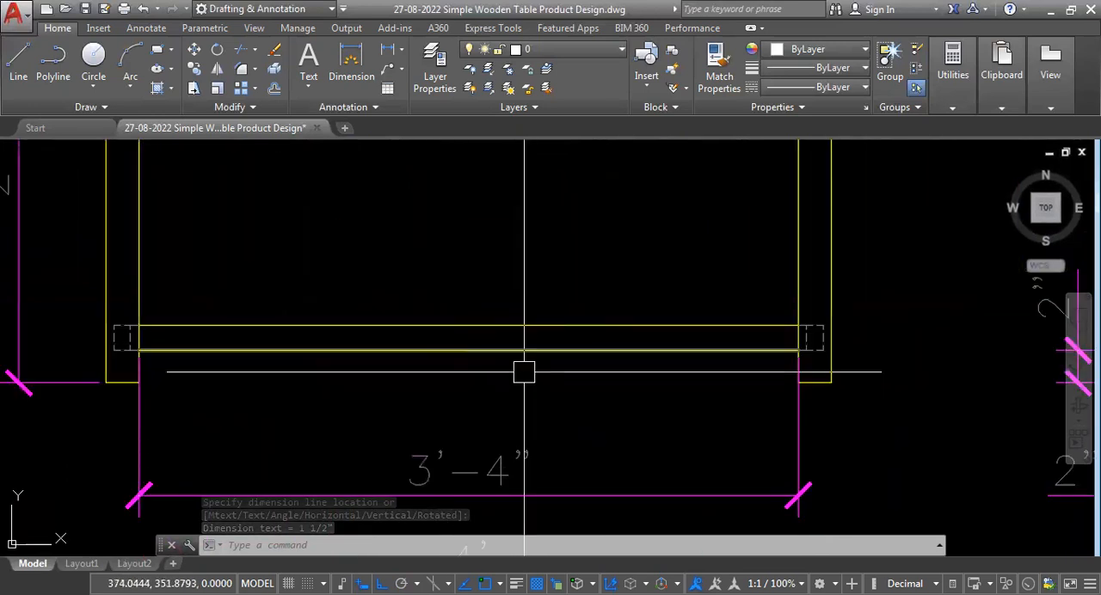
{"action": "scroll", "coordinate": [524, 371], "scroll_direction": "down", "scroll_amount": 4}
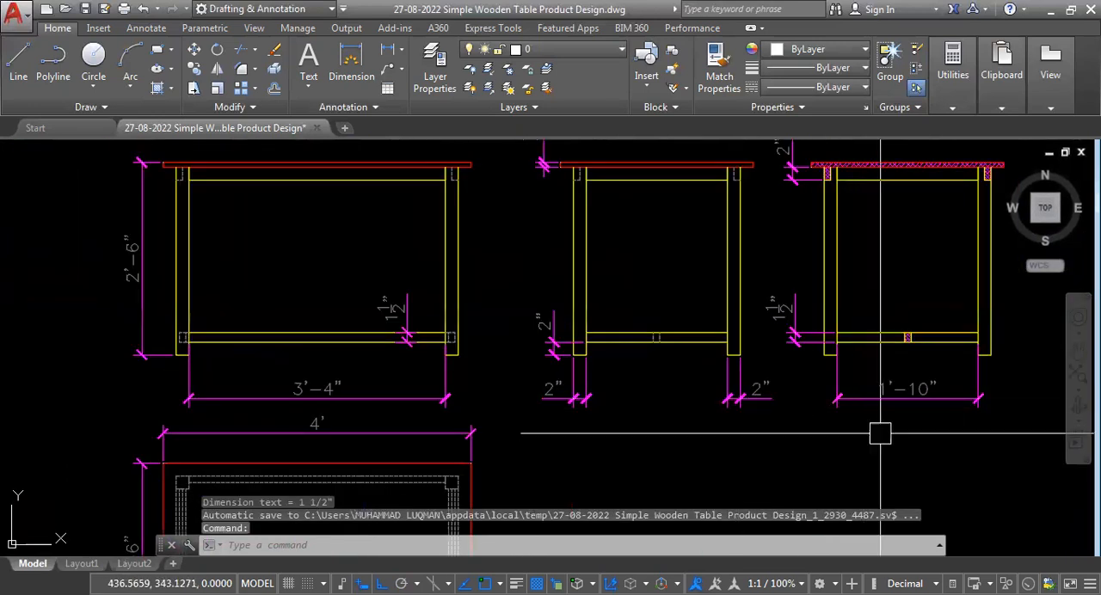
Stretch both extension line origins of the section's leg spacing dimension down to the legs' inner bottom corners.
{"action": "scroll", "coordinate": [852, 378], "scroll_direction": "up", "scroll_amount": 4}
{"action": "scroll", "coordinate": [728, 312], "scroll_direction": "up", "scroll_amount": 3}
{"action": "scroll", "coordinate": [556, 386], "scroll_direction": "down", "scroll_amount": 3}
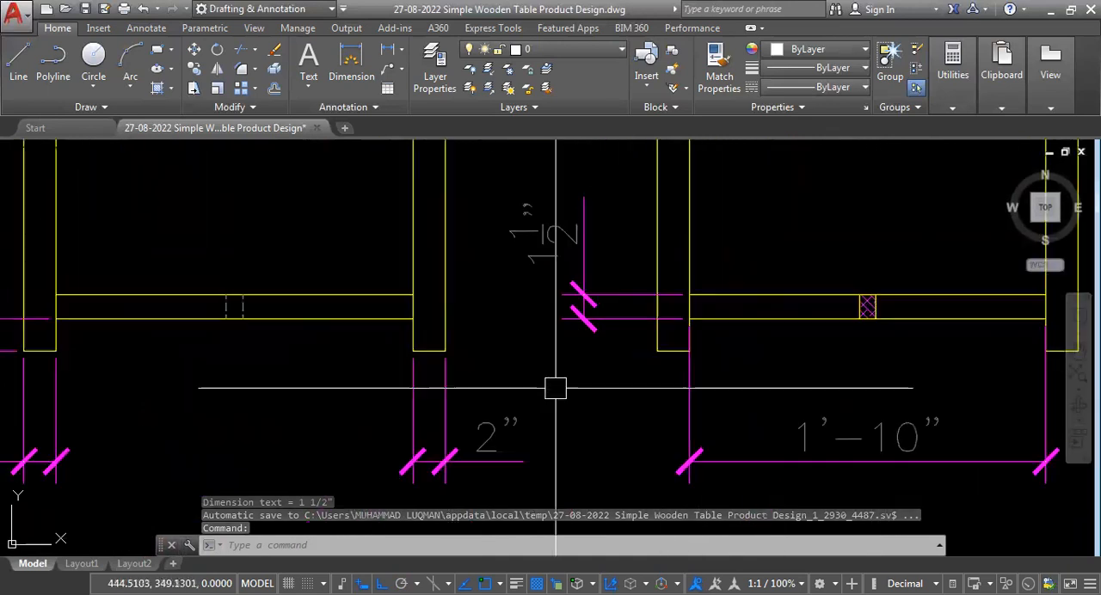
{"action": "left_click", "coordinate": [733, 405]}
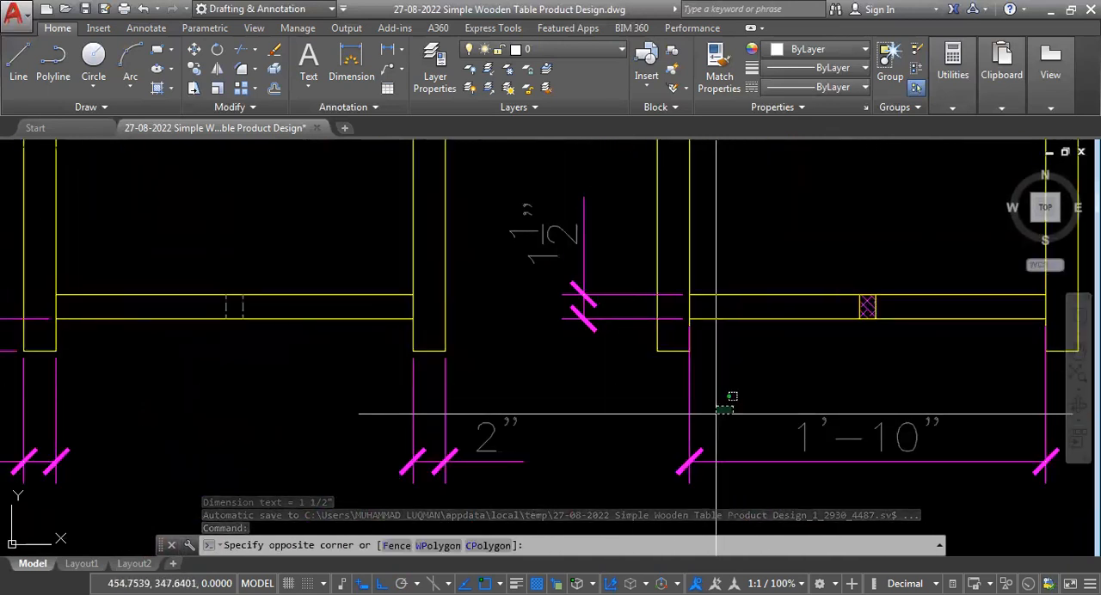
{"action": "left_click", "coordinate": [675, 429]}
{"action": "scroll", "coordinate": [714, 330], "scroll_direction": "up", "scroll_amount": 4}
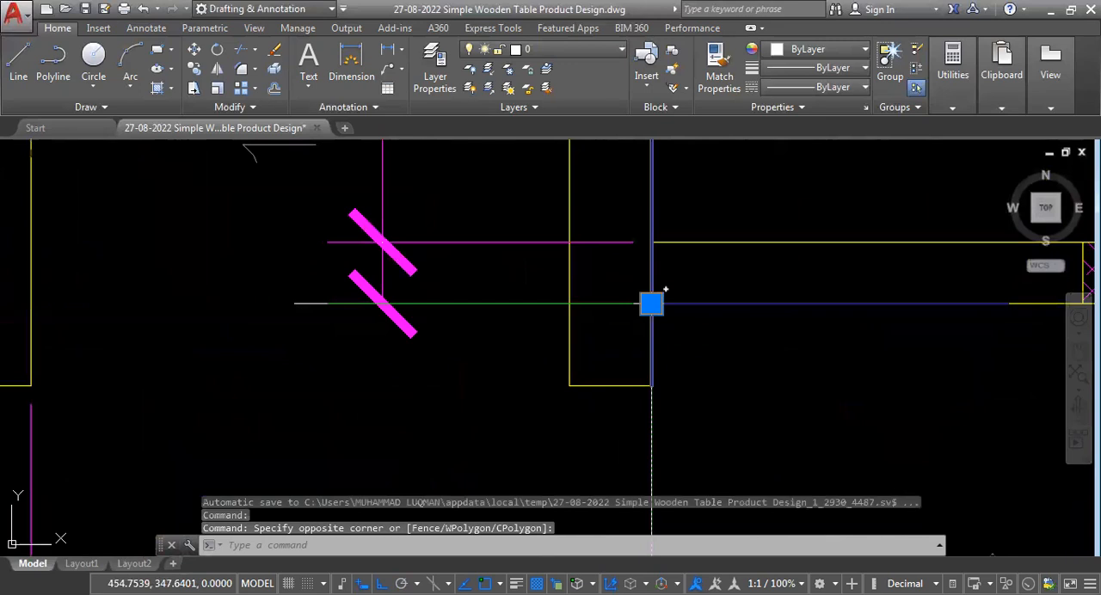
{"action": "left_click", "coordinate": [652, 301]}
{"action": "scroll", "coordinate": [482, 528], "scroll_direction": "down", "scroll_amount": 2}
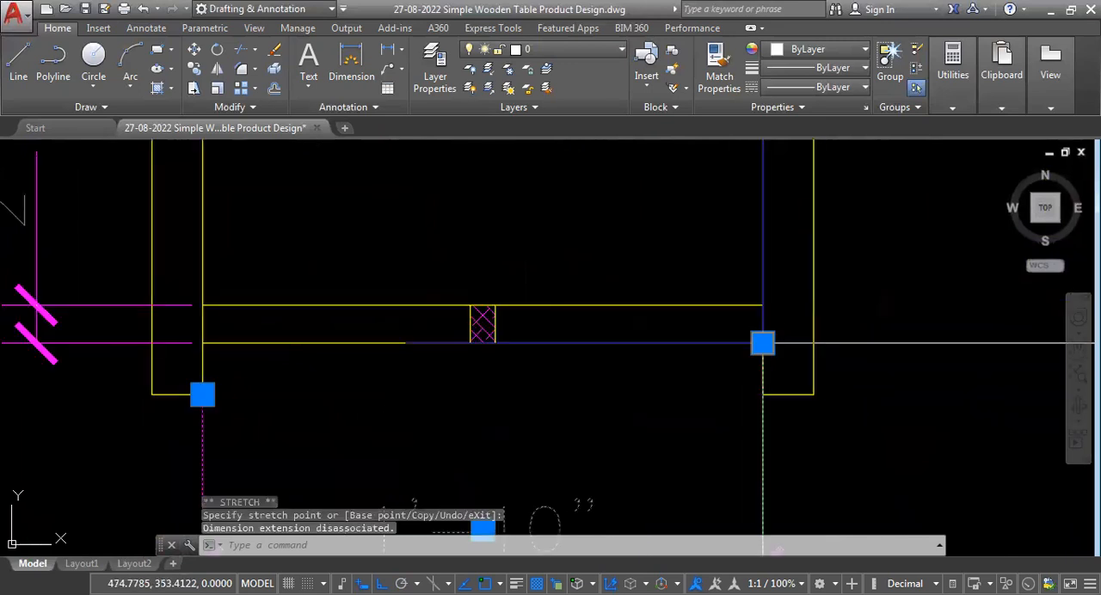
{"action": "scroll", "coordinate": [483, 529], "scroll_direction": "down", "scroll_amount": 3}
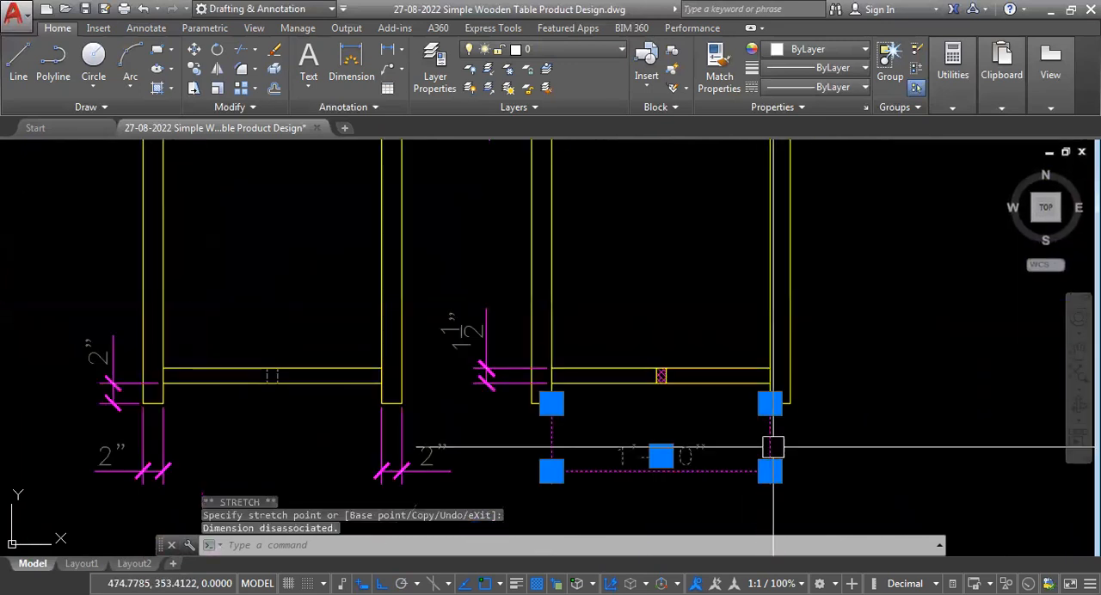
{"action": "key", "text": "Escape"}
Stretch both extension line origins of the front view's leg spacing dimension down to the legs' inner bottom corners.
{"action": "scroll", "coordinate": [741, 491], "scroll_direction": "down", "scroll_amount": 3}
{"action": "scroll", "coordinate": [654, 492], "scroll_direction": "up", "scroll_amount": 3}
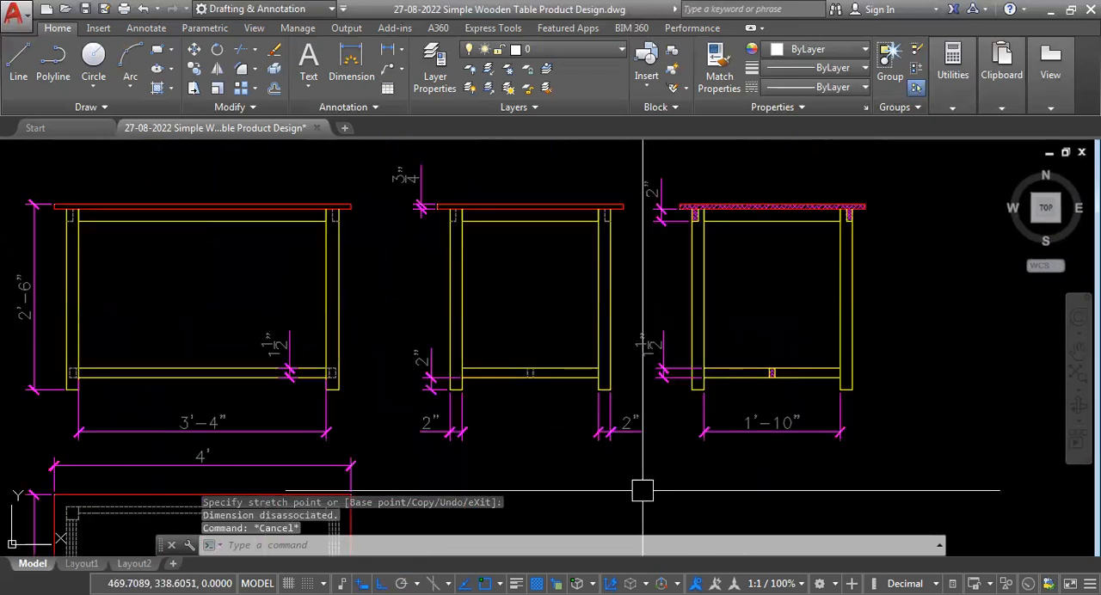
{"action": "scroll", "coordinate": [501, 403], "scroll_direction": "down", "scroll_amount": 4}
{"action": "scroll", "coordinate": [499, 411], "scroll_direction": "up", "scroll_amount": 4}
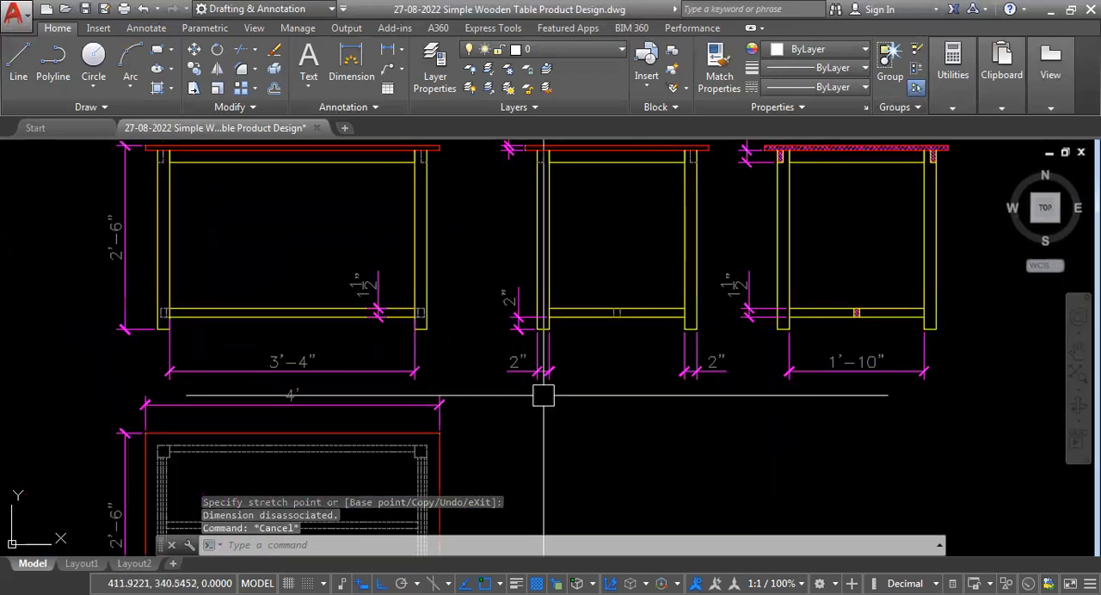
{"action": "scroll", "coordinate": [468, 359], "scroll_direction": "up", "scroll_amount": 4}
{"action": "left_click", "coordinate": [468, 359]}
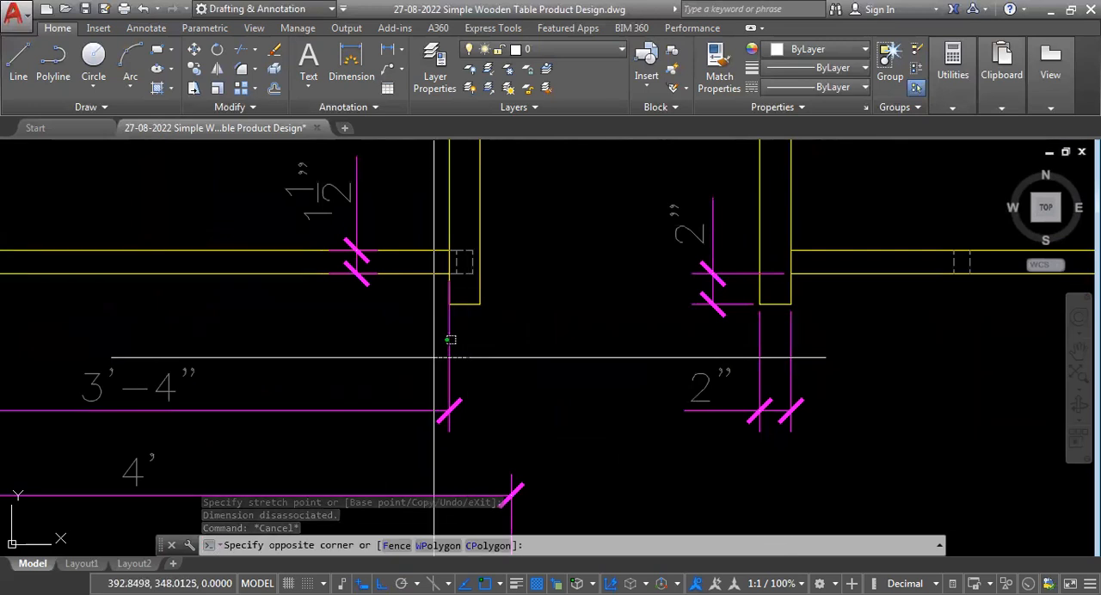
{"action": "left_click", "coordinate": [434, 357]}
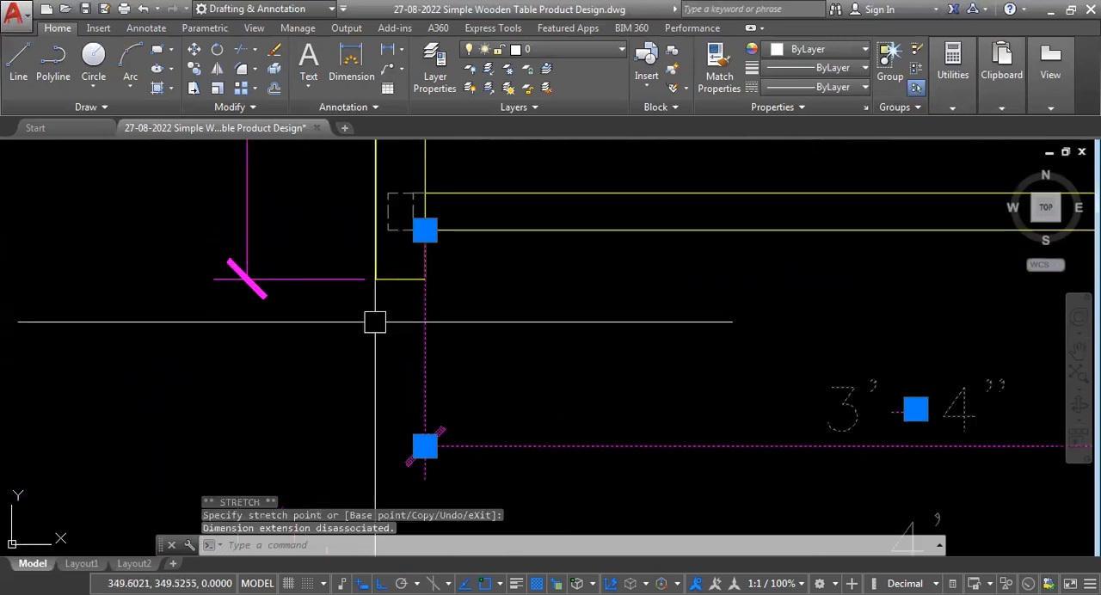
{"action": "scroll", "coordinate": [432, 246], "scroll_direction": "up", "scroll_amount": 2}
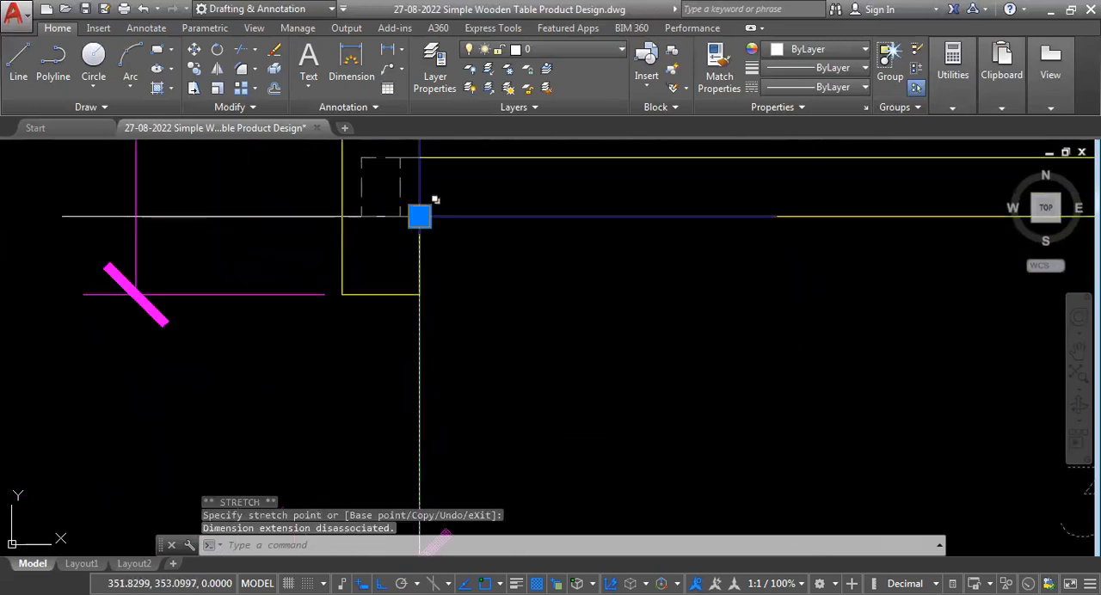
{"action": "scroll", "coordinate": [319, 393], "scroll_direction": "down", "scroll_amount": 4}
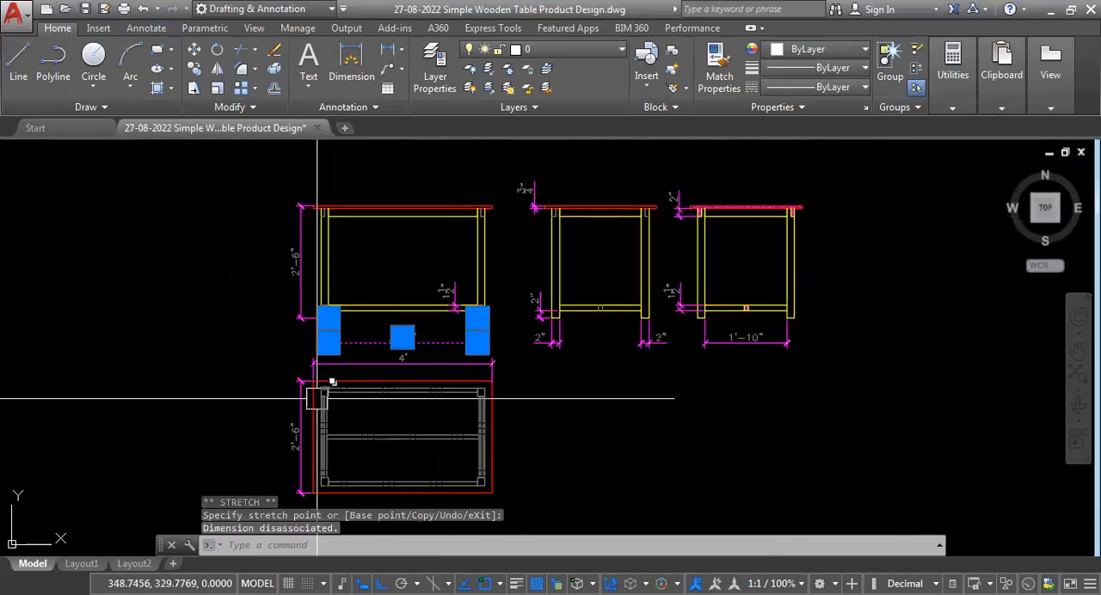
{"action": "key", "text": "Escape"}
{"action": "scroll", "coordinate": [559, 413], "scroll_direction": "down", "scroll_amount": 2}
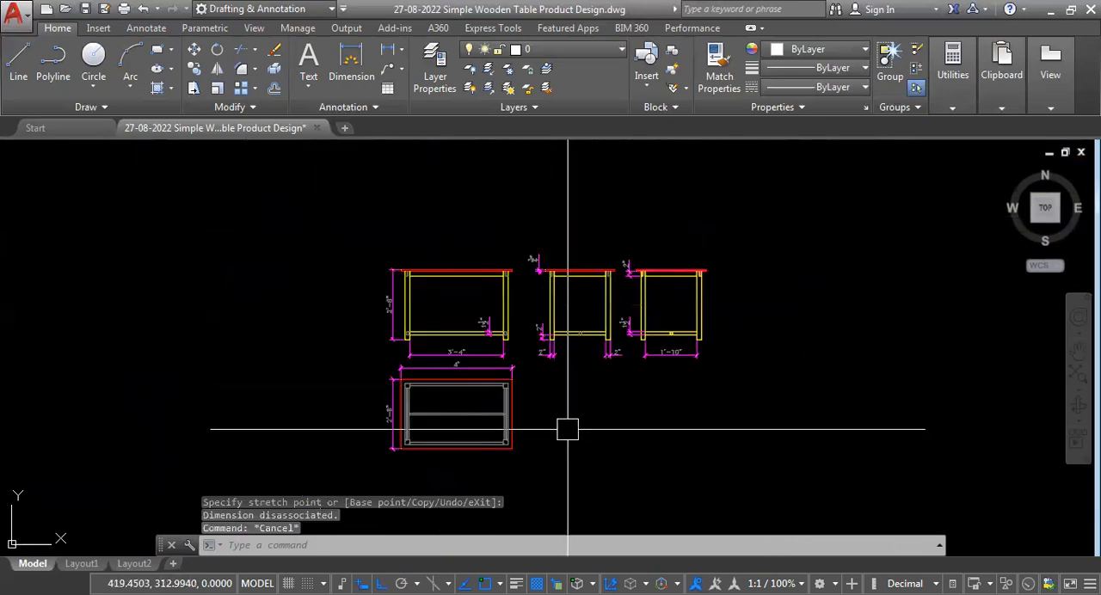
{"action": "scroll", "coordinate": [567, 395], "scroll_direction": "up", "scroll_amount": 2}
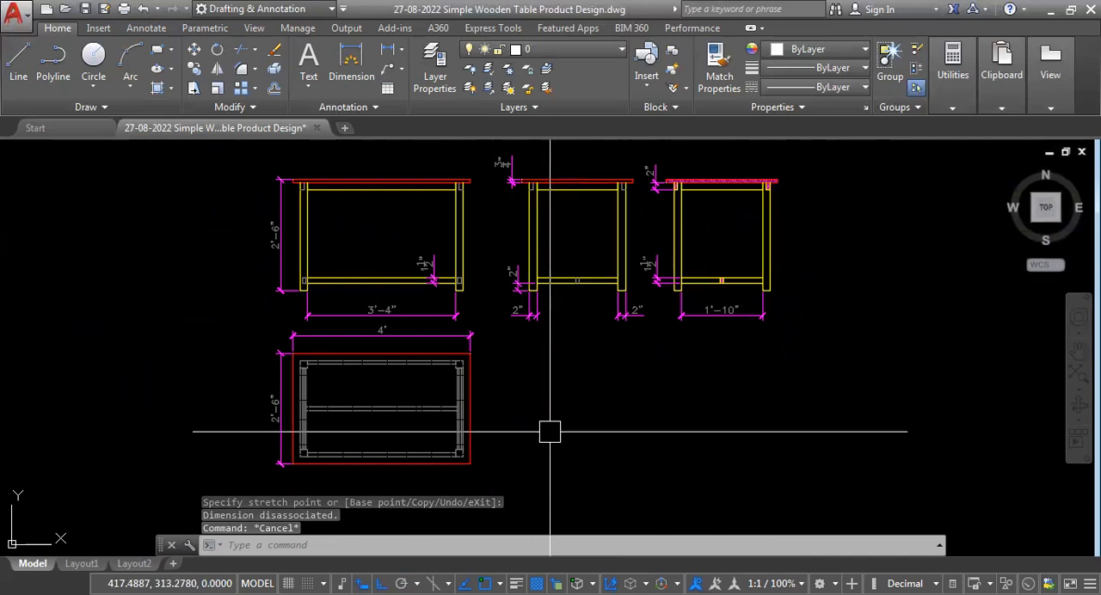
{"action": "scroll", "coordinate": [395, 387], "scroll_direction": "down", "scroll_amount": 3}
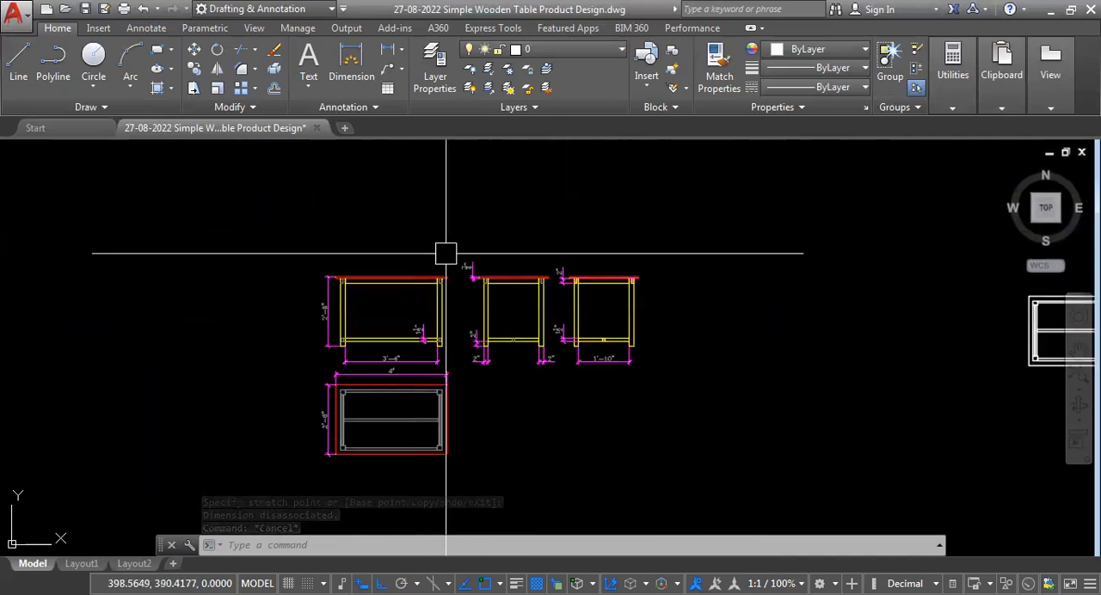
{"action": "scroll", "coordinate": [384, 361], "scroll_direction": "up", "scroll_amount": 3}
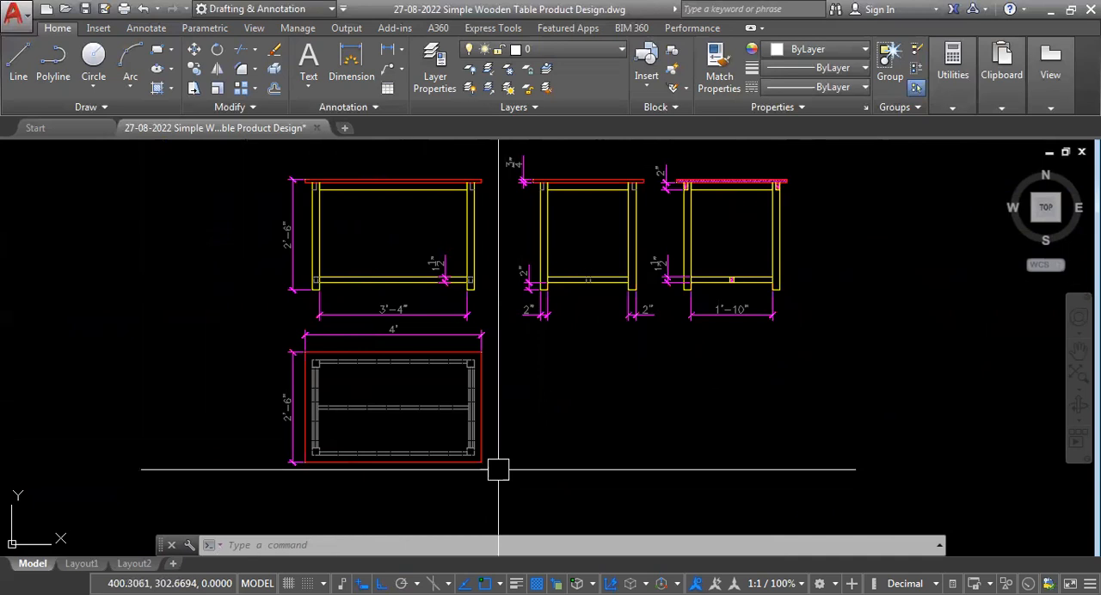
Examine the front view's tabletop, rails and legs for missing dimensions.
{"action": "scroll", "coordinate": [518, 450], "scroll_direction": "down", "scroll_amount": 2}
{"action": "scroll", "coordinate": [447, 241], "scroll_direction": "up", "scroll_amount": 6}
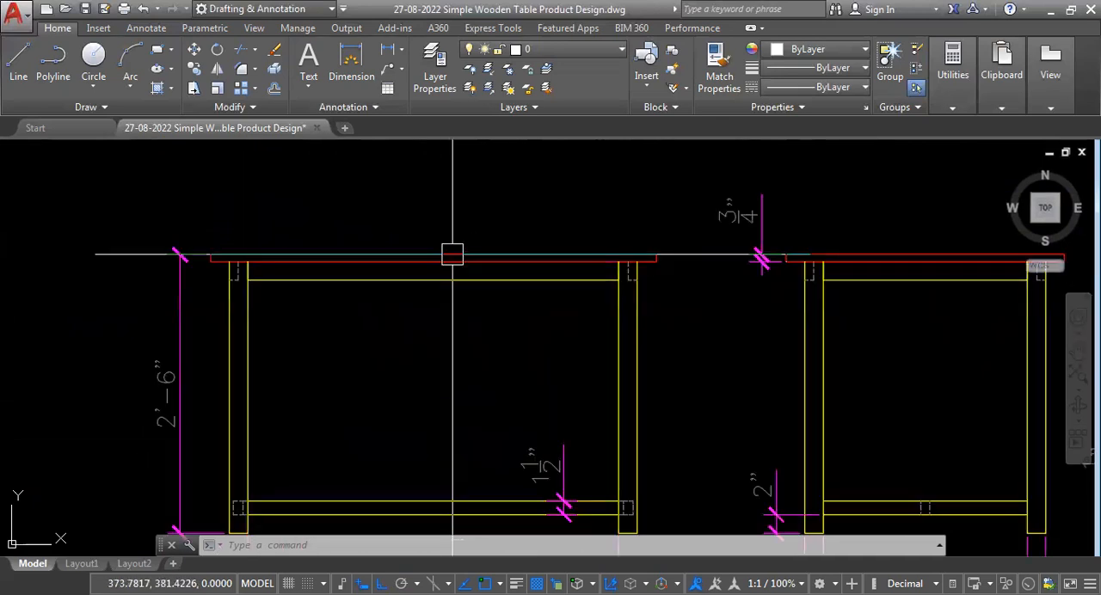
{"action": "scroll", "coordinate": [649, 258], "scroll_direction": "up", "scroll_amount": 2}
{"action": "left_click", "coordinate": [684, 212]}
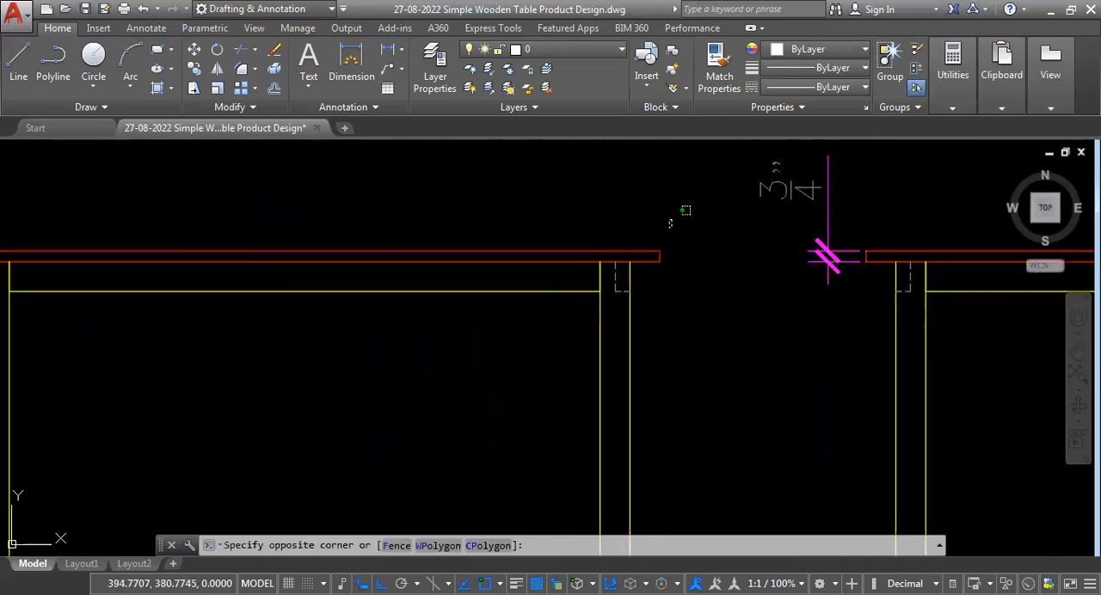
{"action": "left_click", "coordinate": [649, 265]}
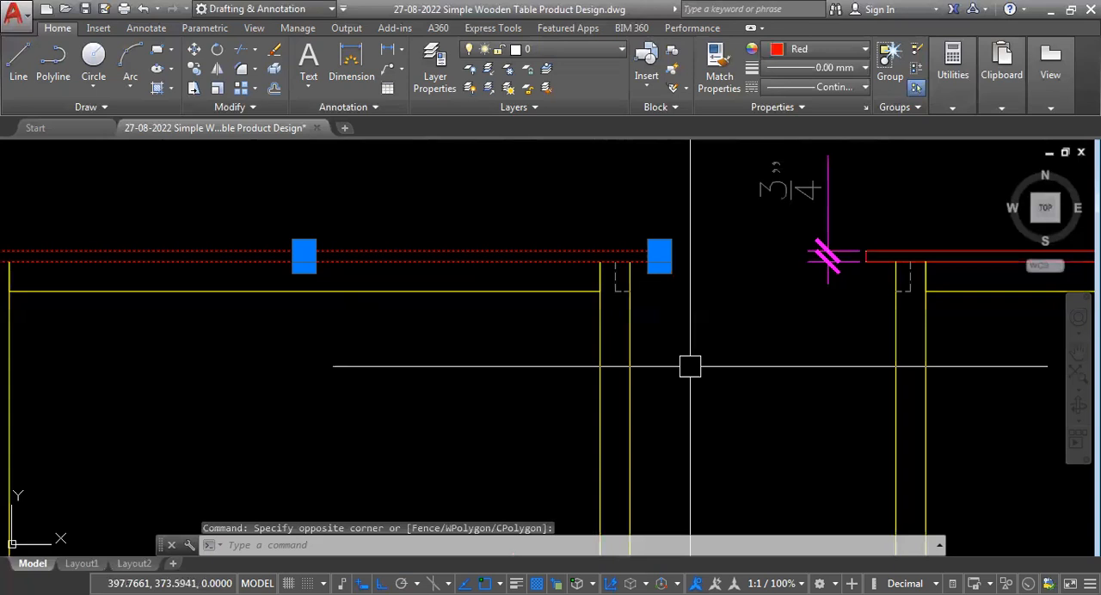
{"action": "key", "text": "Escape"}
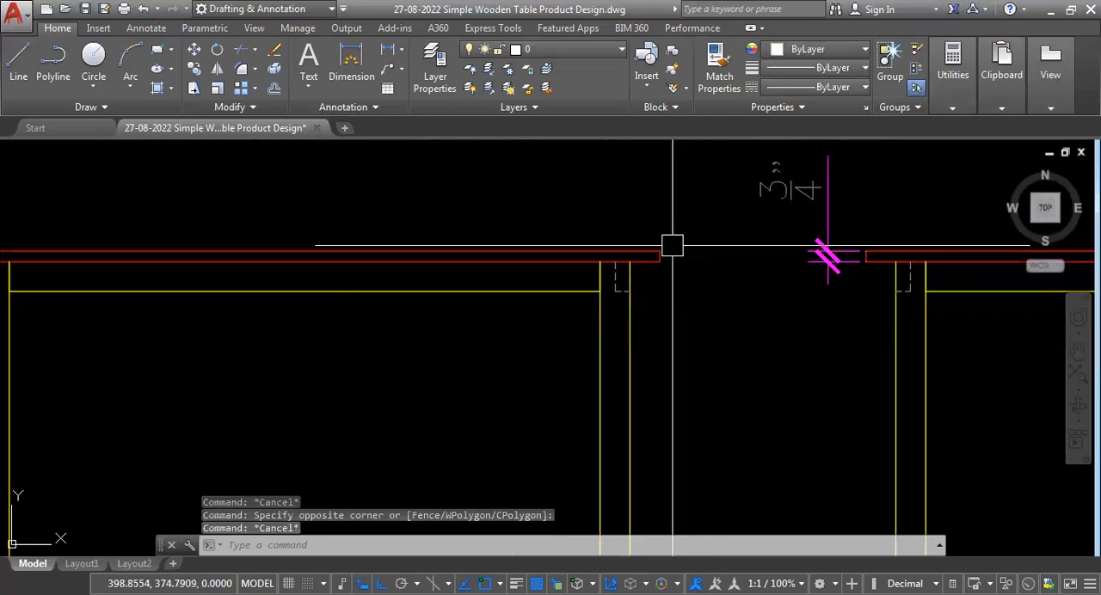
{"action": "scroll", "coordinate": [672, 246], "scroll_direction": "down", "scroll_amount": 2}
{"action": "scroll", "coordinate": [560, 198], "scroll_direction": "down", "scroll_amount": 4}
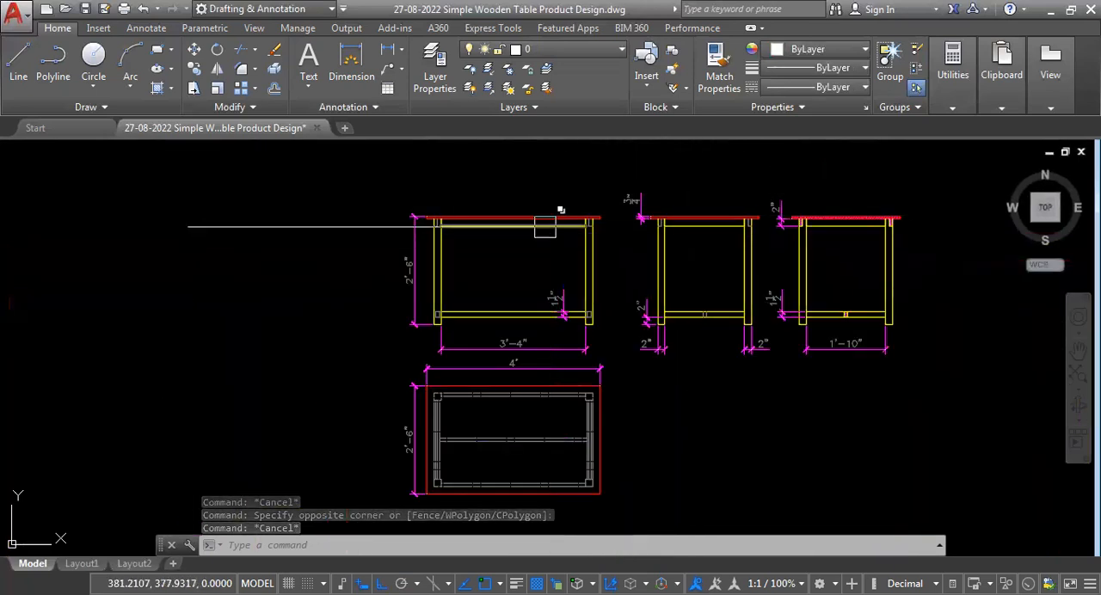
{"action": "scroll", "coordinate": [545, 226], "scroll_direction": "up", "scroll_amount": 4}
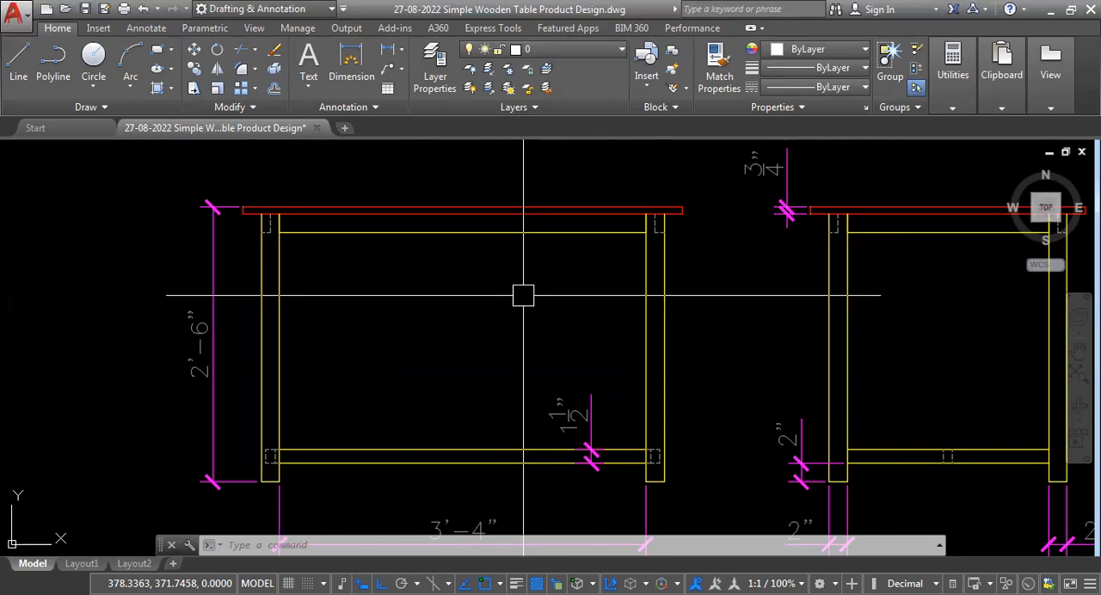
{"action": "scroll", "coordinate": [404, 275], "scroll_direction": "down", "scroll_amount": 5}
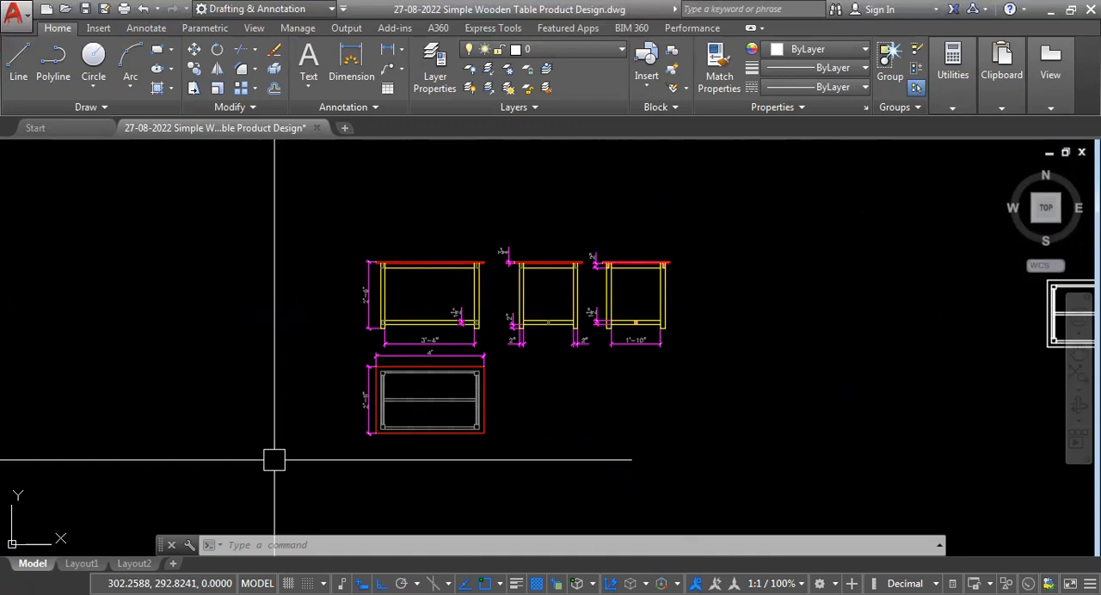
Examine the plan view's outline and hidden rail lines against its overall dimensions.
{"action": "scroll", "coordinate": [361, 422], "scroll_direction": "up", "scroll_amount": 4}
{"action": "scroll", "coordinate": [536, 275], "scroll_direction": "up", "scroll_amount": 2}
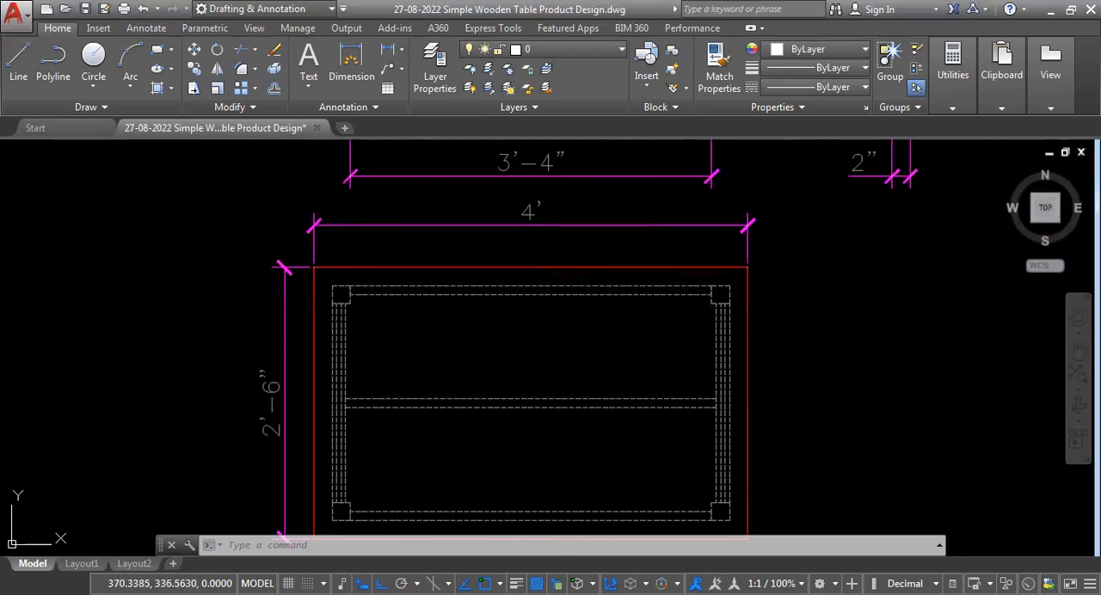
{"action": "scroll", "coordinate": [499, 221], "scroll_direction": "down", "scroll_amount": 2}
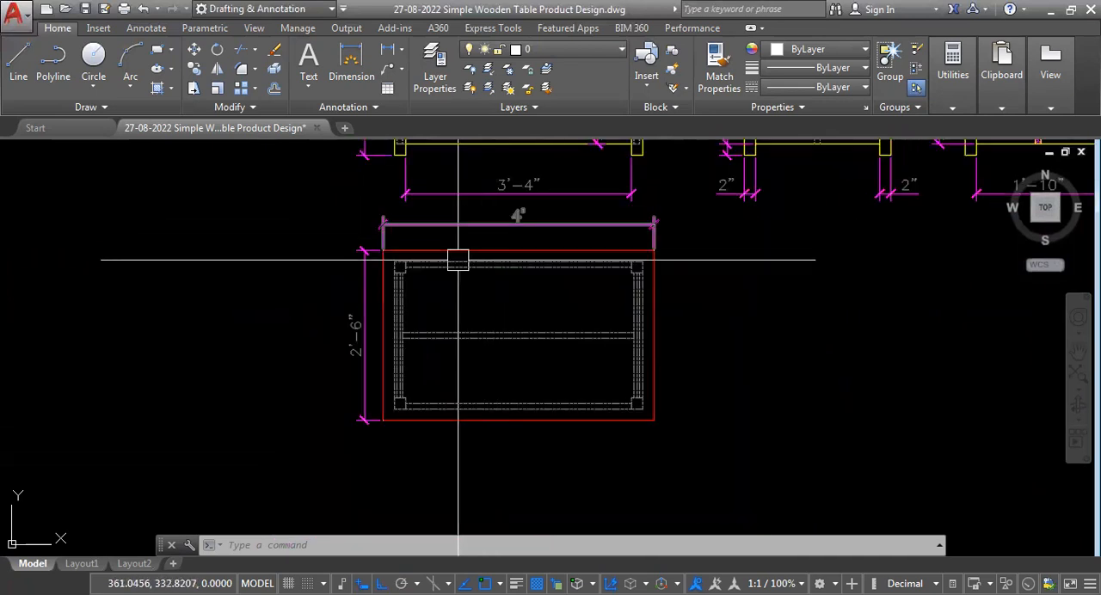
{"action": "scroll", "coordinate": [342, 345], "scroll_direction": "up", "scroll_amount": 2}
{"action": "scroll", "coordinate": [281, 371], "scroll_direction": "down", "scroll_amount": 2}
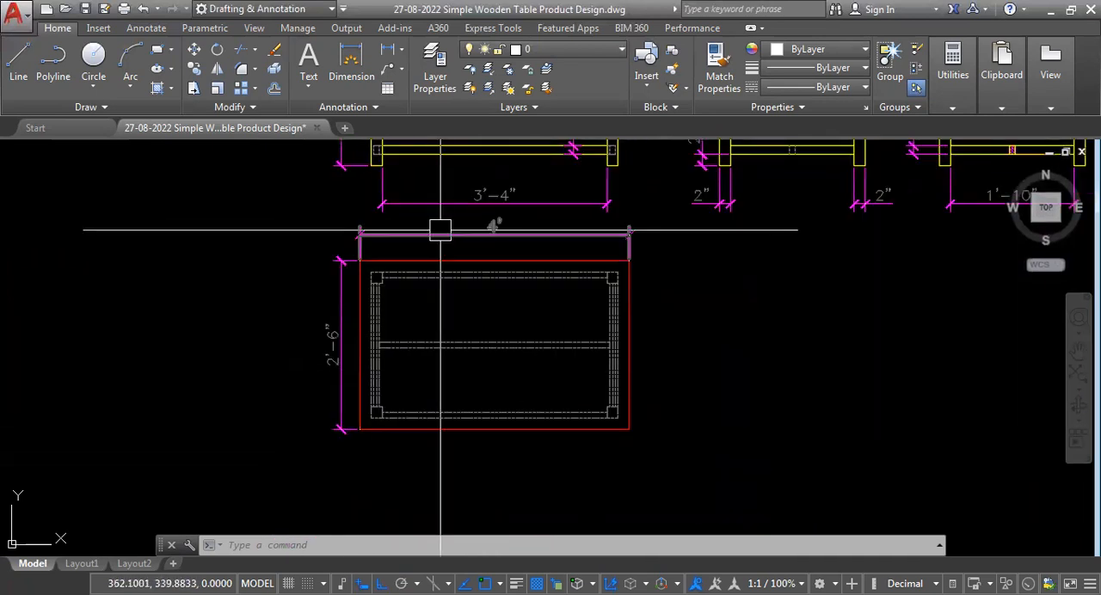
{"action": "scroll", "coordinate": [430, 233], "scroll_direction": "up", "scroll_amount": 2}
{"action": "scroll", "coordinate": [222, 390], "scroll_direction": "down", "scroll_amount": 5}
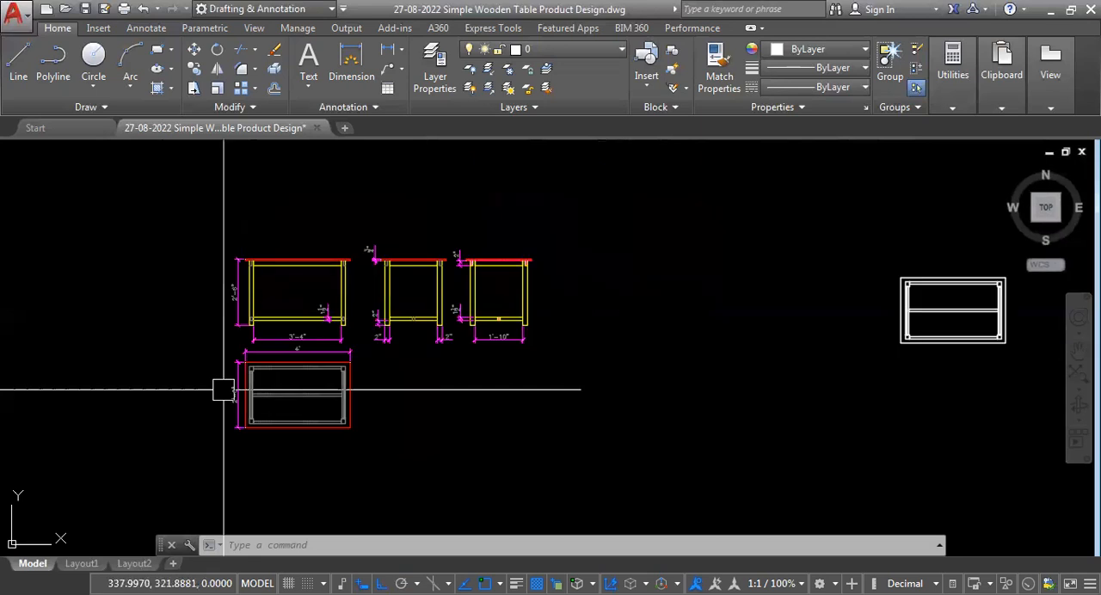
Review the height, thickness and spacing dimensions across the front, side and section views for gaps.
{"action": "scroll", "coordinate": [368, 250], "scroll_direction": "up", "scroll_amount": 5}
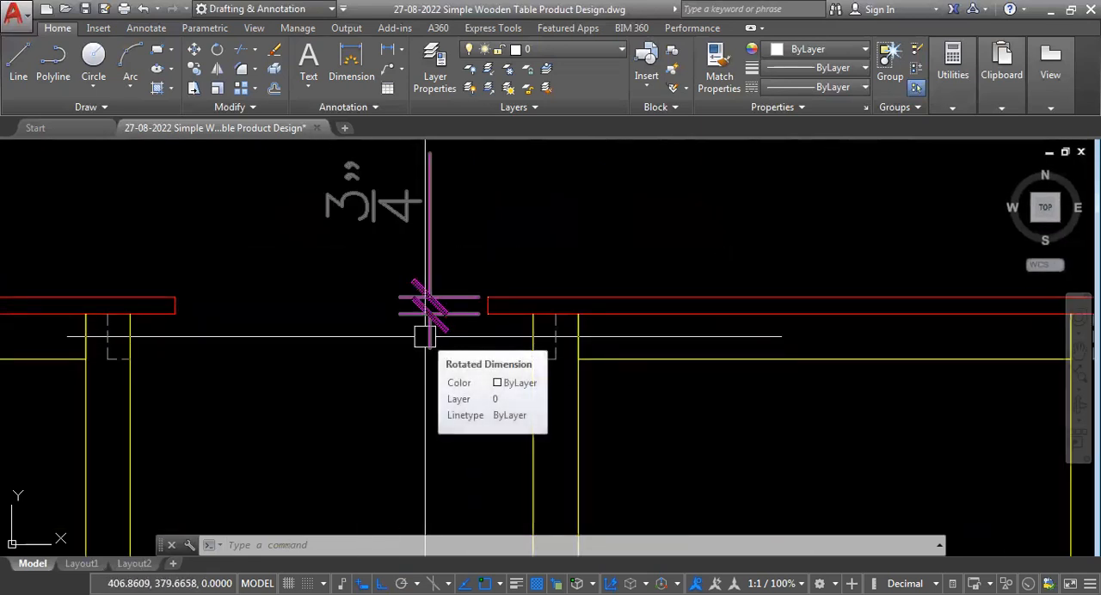
{"action": "scroll", "coordinate": [425, 337], "scroll_direction": "down", "scroll_amount": 5}
{"action": "scroll", "coordinate": [361, 386], "scroll_direction": "down", "scroll_amount": 5}
{"action": "scroll", "coordinate": [393, 381], "scroll_direction": "up", "scroll_amount": 4}
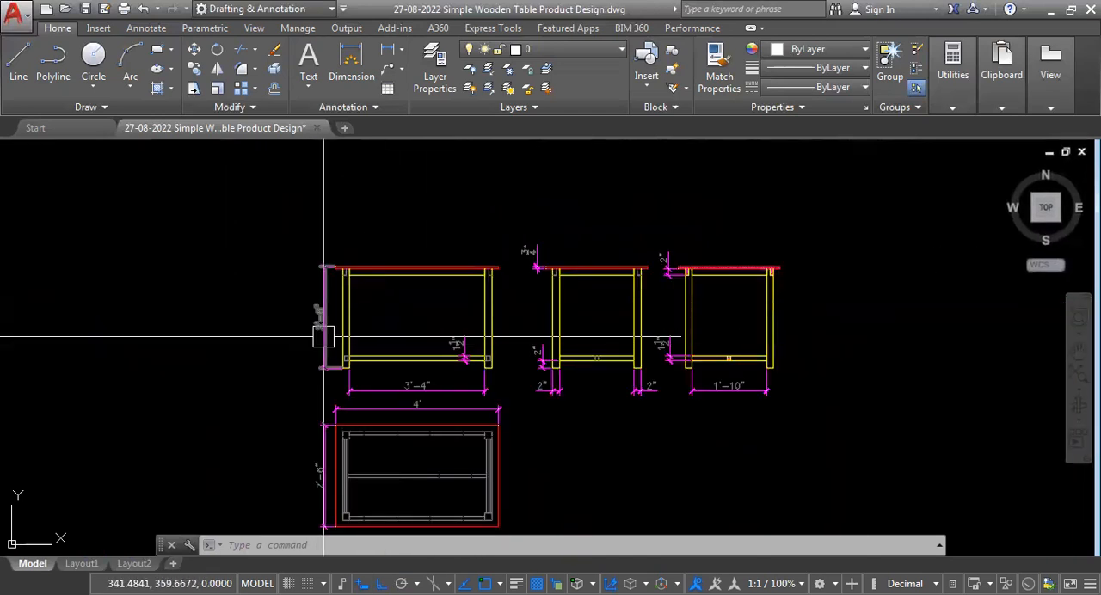
{"action": "scroll", "coordinate": [425, 277], "scroll_direction": "up", "scroll_amount": 4}
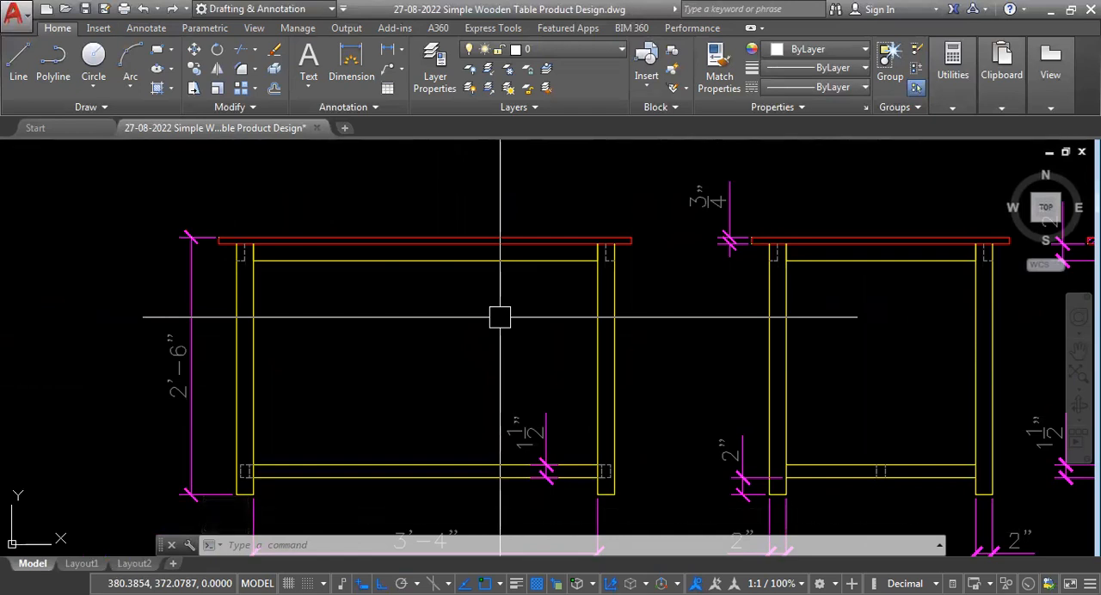
{"action": "scroll", "coordinate": [489, 315], "scroll_direction": "down", "scroll_amount": 2}
{"action": "scroll", "coordinate": [258, 387], "scroll_direction": "up", "scroll_amount": 2}
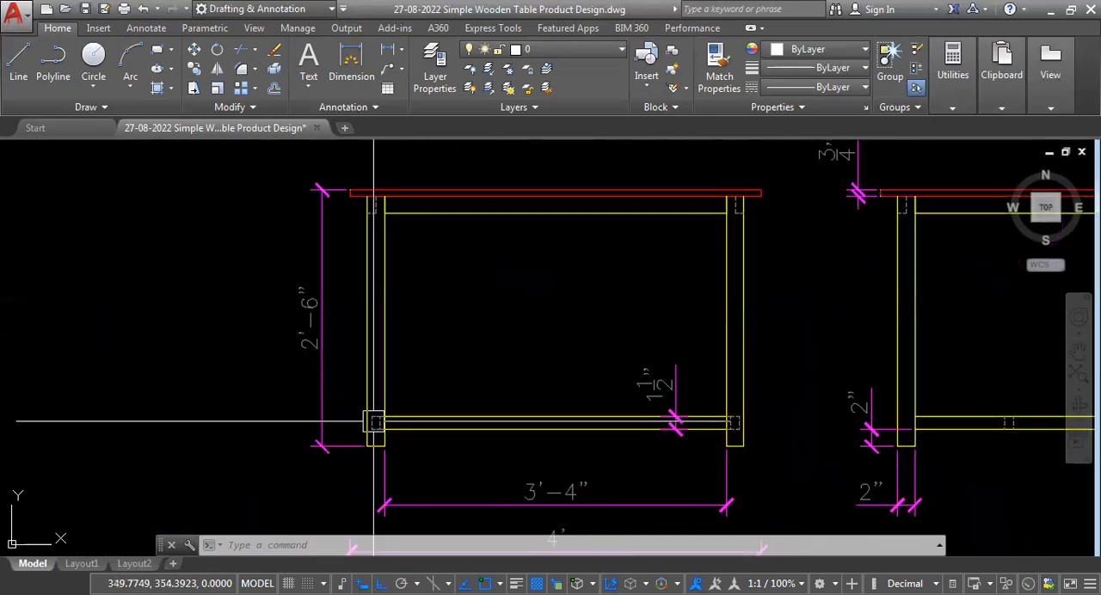
{"action": "scroll", "coordinate": [352, 379], "scroll_direction": "down", "scroll_amount": 4}
{"action": "scroll", "coordinate": [704, 387], "scroll_direction": "up", "scroll_amount": 2}
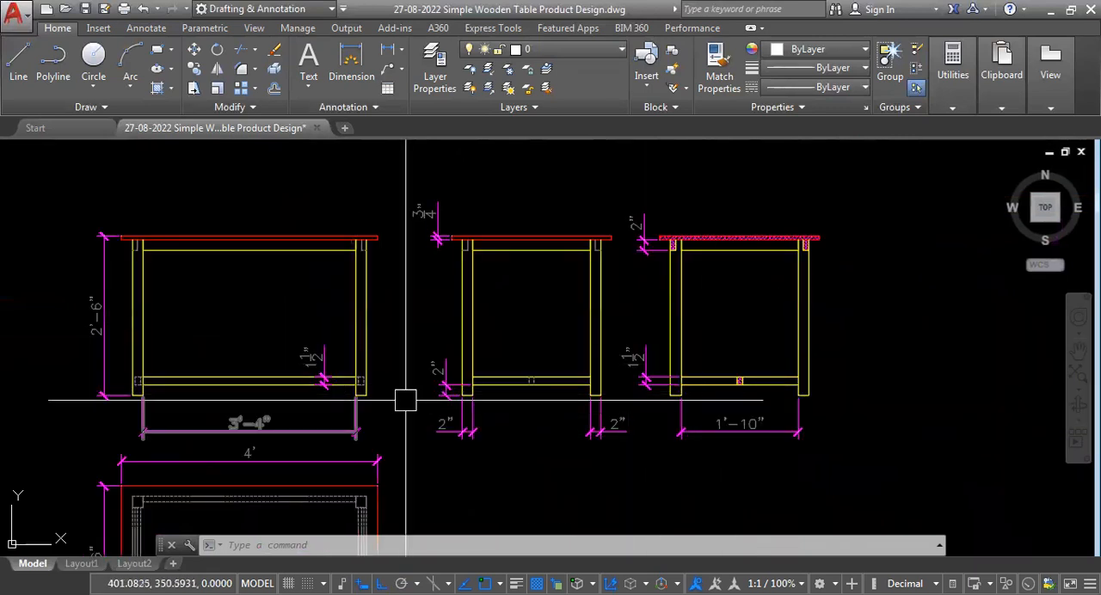
{"action": "scroll", "coordinate": [536, 400], "scroll_direction": "down", "scroll_amount": 4}
{"action": "scroll", "coordinate": [432, 372], "scroll_direction": "up", "scroll_amount": 4}
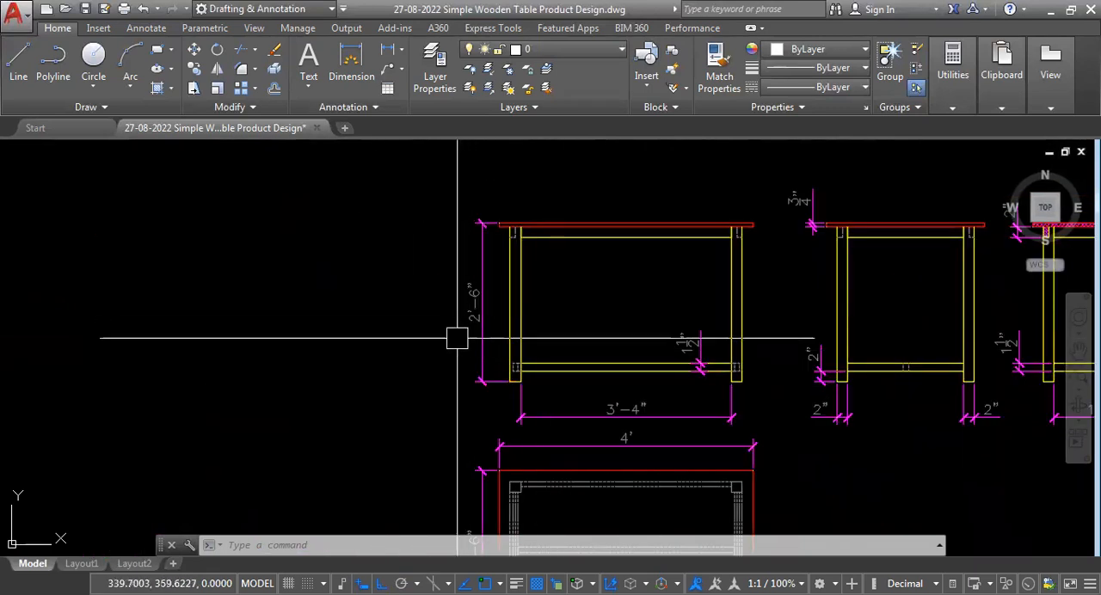
{"action": "scroll", "coordinate": [484, 345], "scroll_direction": "up", "scroll_amount": 4}
{"action": "scroll", "coordinate": [484, 345], "scroll_direction": "down", "scroll_amount": 4}
{"action": "scroll", "coordinate": [479, 182], "scroll_direction": "up", "scroll_amount": 5}
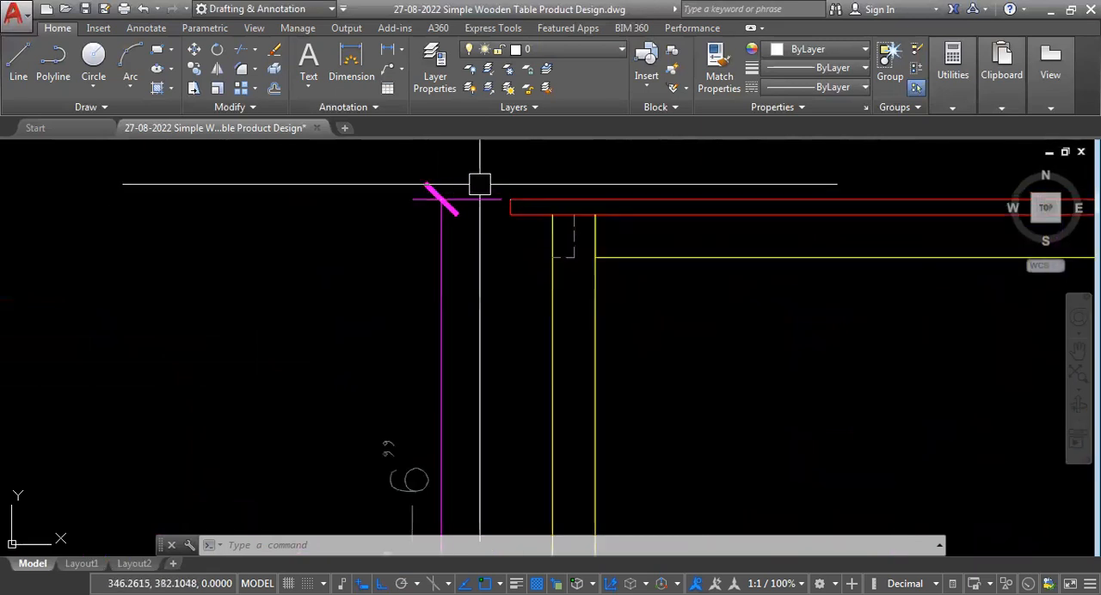
{"action": "scroll", "coordinate": [474, 231], "scroll_direction": "down", "scroll_amount": 1}
{"action": "scroll", "coordinate": [369, 267], "scroll_direction": "down", "scroll_amount": 3}
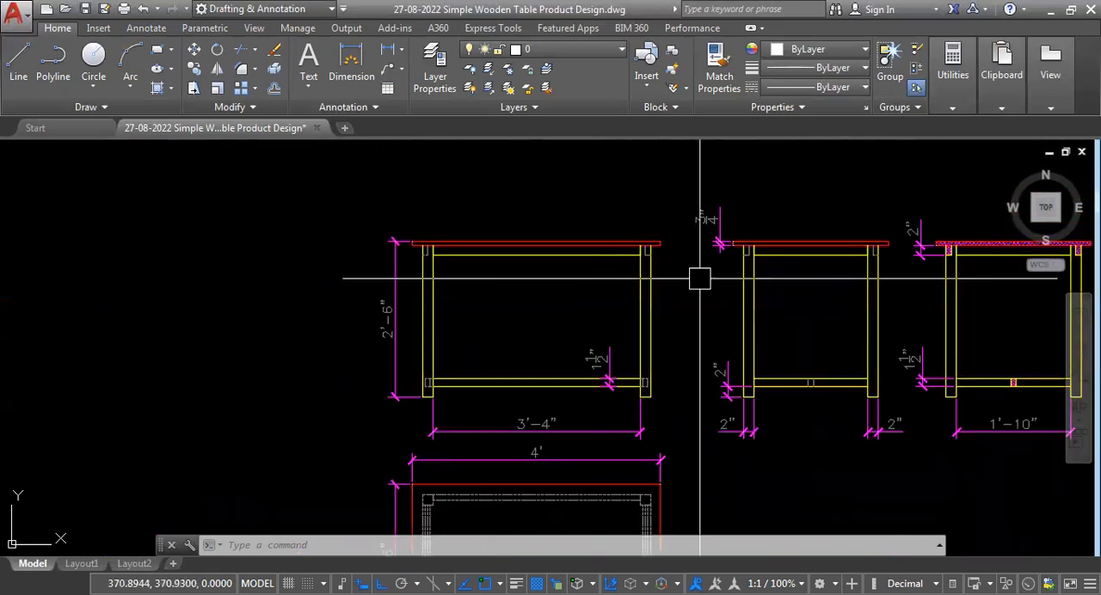
{"action": "scroll", "coordinate": [697, 275], "scroll_direction": "up", "scroll_amount": 2}
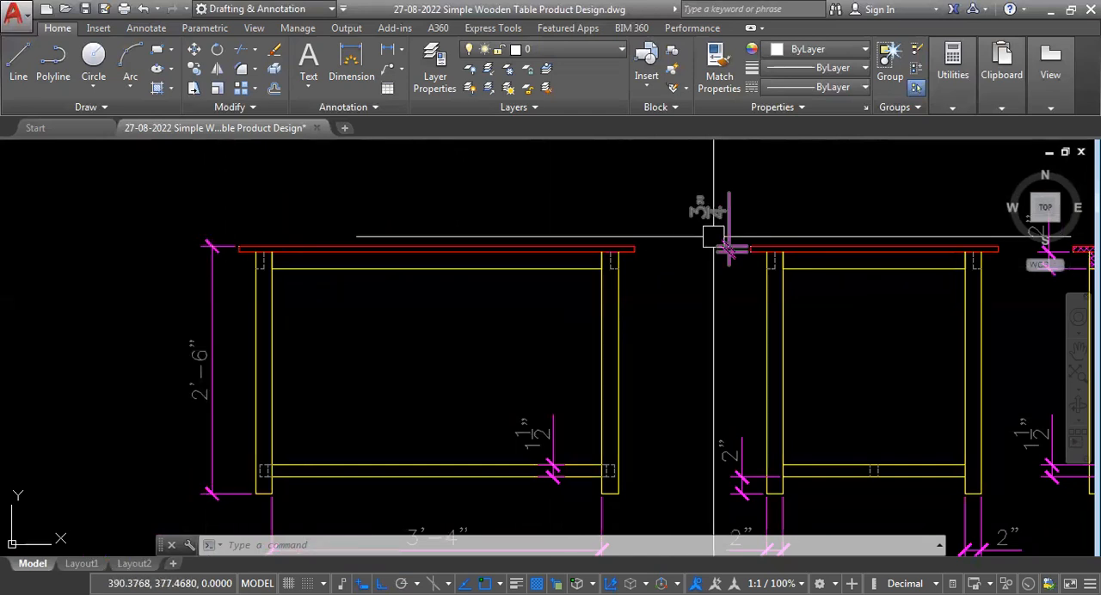
{"action": "scroll", "coordinate": [218, 320], "scroll_direction": "down", "scroll_amount": 2}
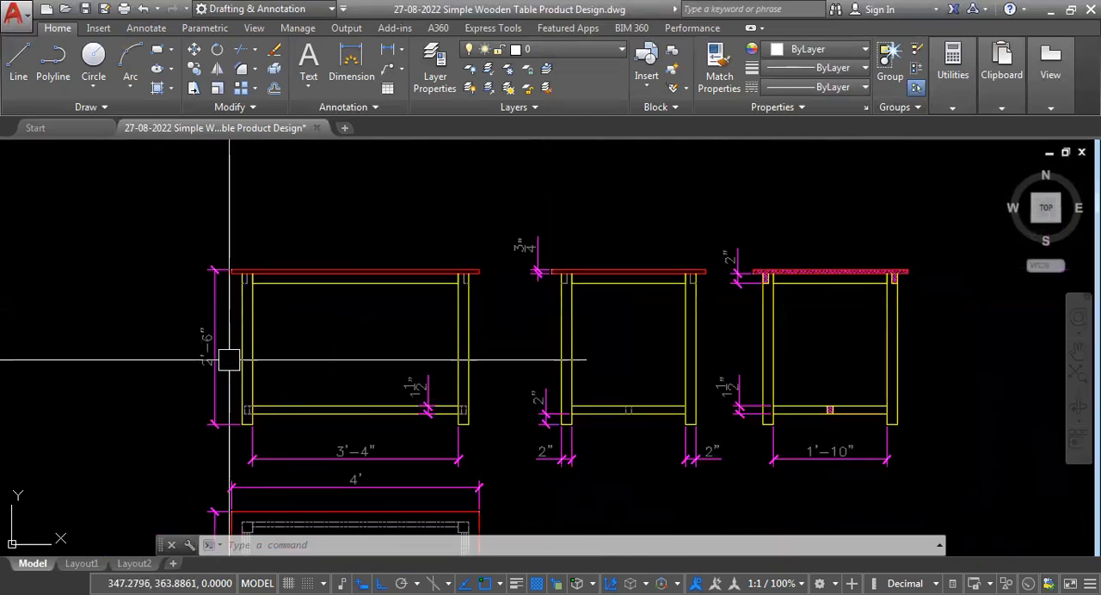
Add a vertical linear dimension for the section view's right leg height and stretch its upper extension origin to the tabletop's lower right corner.
{"action": "scroll", "coordinate": [548, 373], "scroll_direction": "down", "scroll_amount": 2}
{"action": "scroll", "coordinate": [770, 372], "scroll_direction": "up", "scroll_amount": 2}
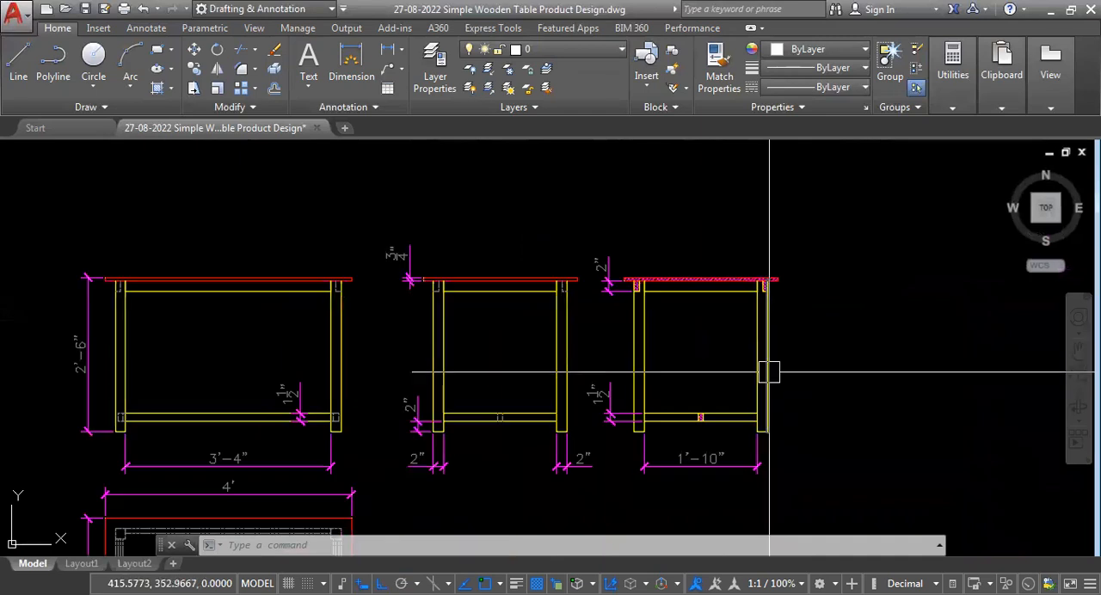
{"action": "type", "text": "DLI"}
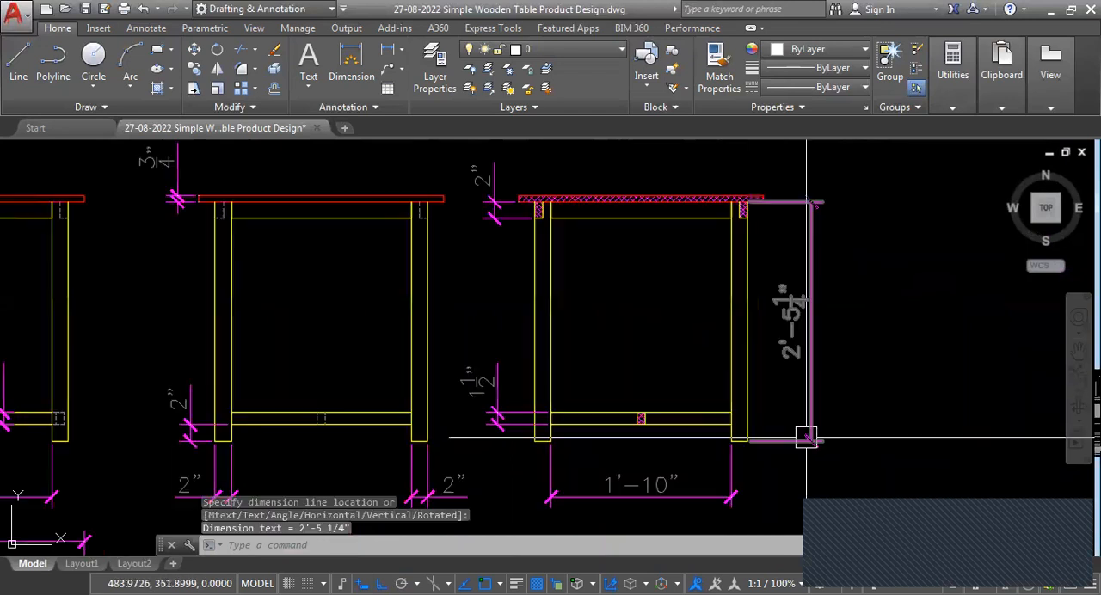
{"action": "scroll", "coordinate": [786, 208], "scroll_direction": "up", "scroll_amount": 4}
{"action": "left_click", "coordinate": [783, 201]}
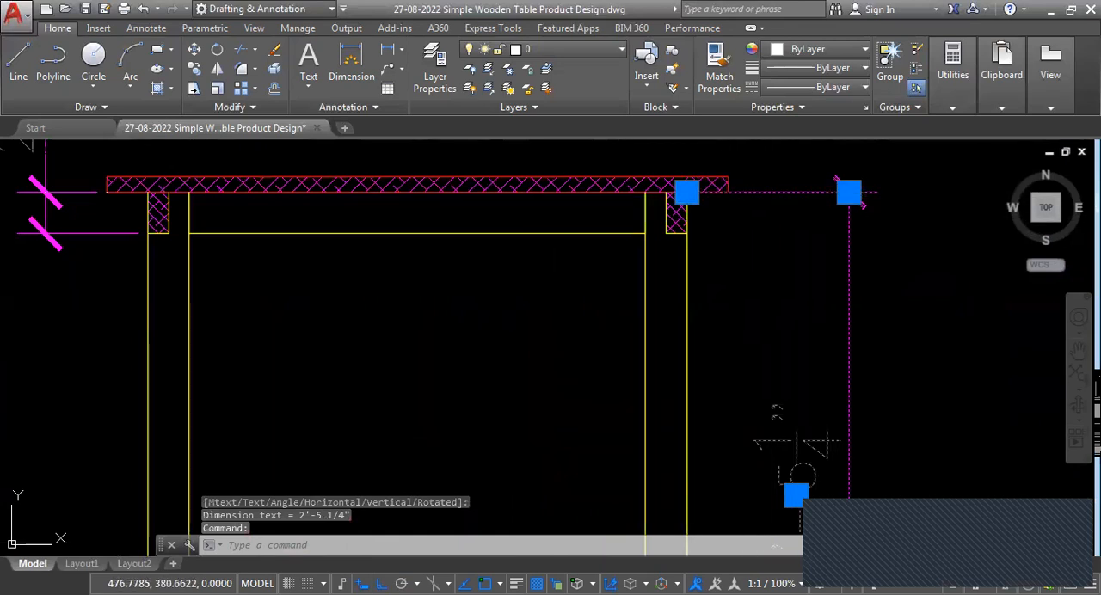
{"action": "scroll", "coordinate": [618, 279], "scroll_direction": "up", "scroll_amount": 3}
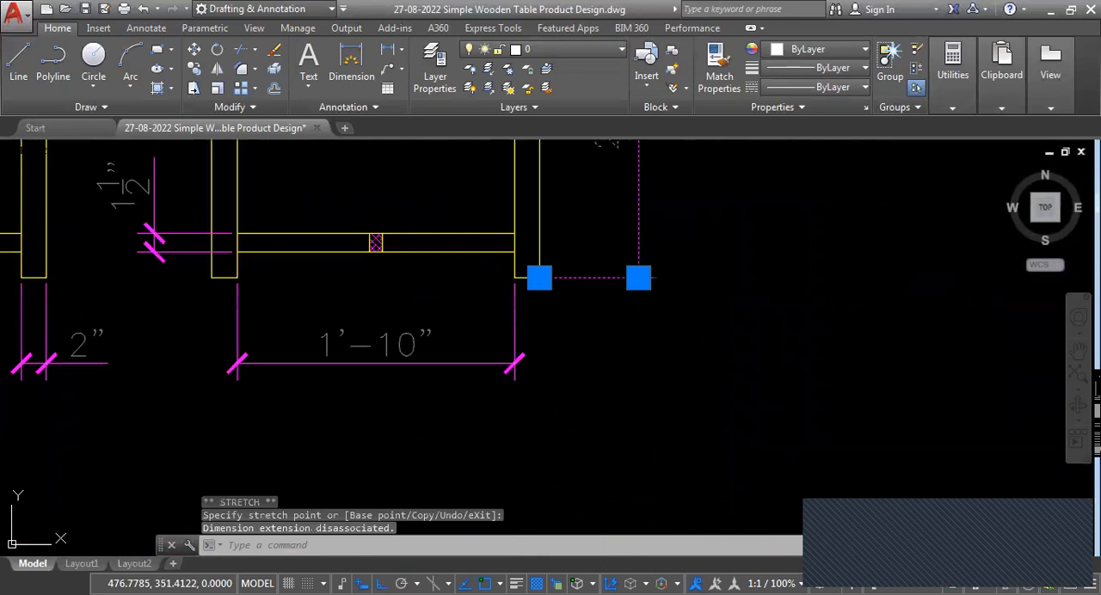
{"action": "key", "text": "Escape"}
{"action": "scroll", "coordinate": [599, 366], "scroll_direction": "down", "scroll_amount": 4}
{"action": "scroll", "coordinate": [344, 327], "scroll_direction": "up", "scroll_amount": 2}
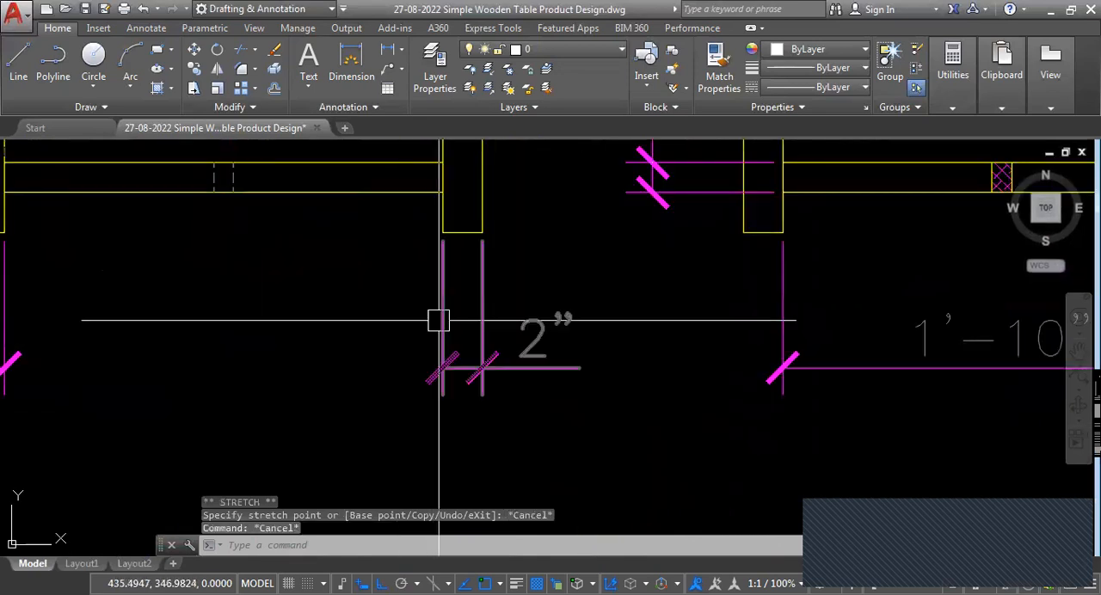
{"action": "left_click", "coordinate": [478, 356]}
{"action": "scroll", "coordinate": [536, 393], "scroll_direction": "down", "scroll_amount": 4}
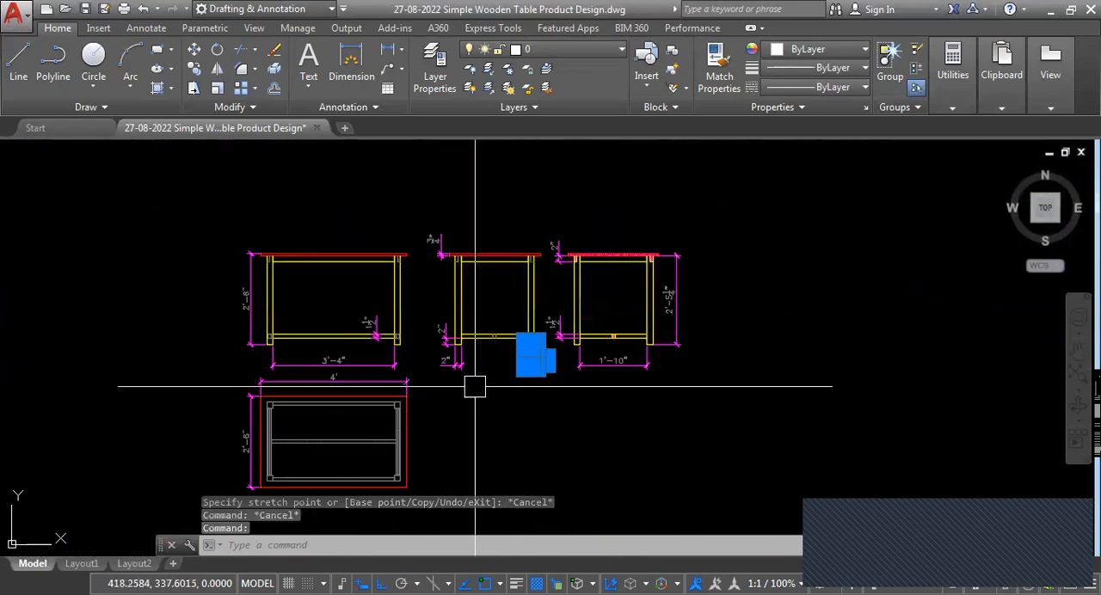
{"action": "scroll", "coordinate": [474, 387], "scroll_direction": "up", "scroll_amount": 4}
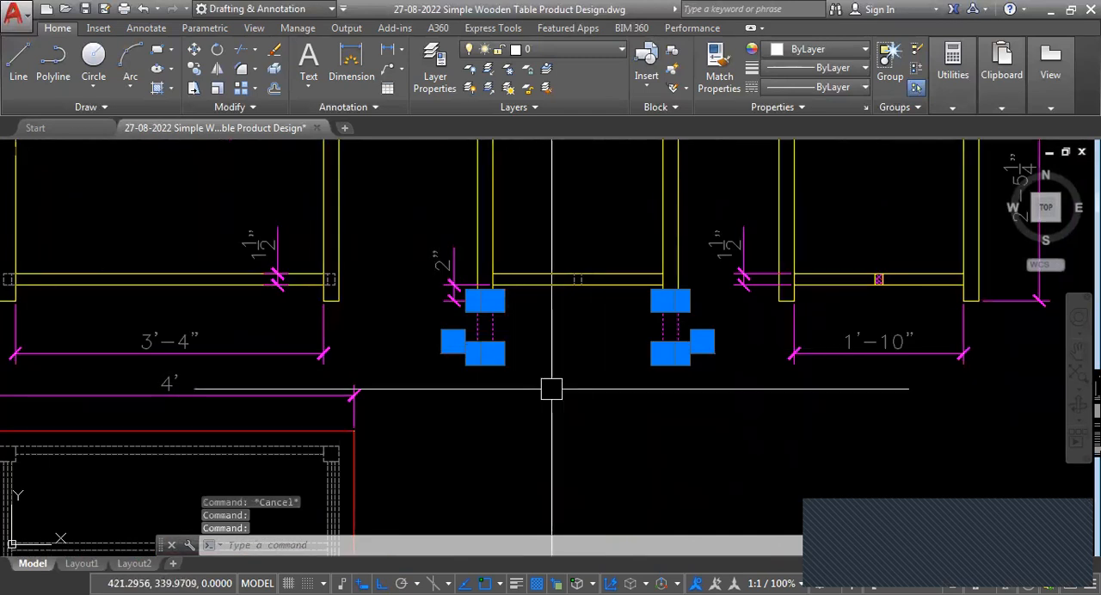
{"action": "key", "text": "Escape"}
{"action": "scroll", "coordinate": [551, 386], "scroll_direction": "down", "scroll_amount": 3}
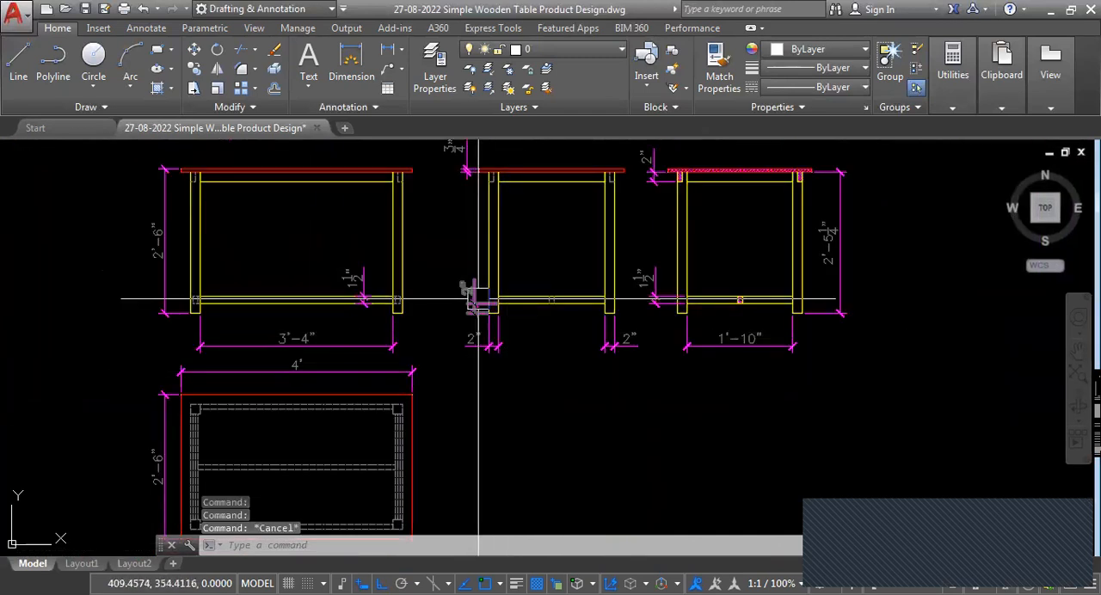
Add a horizontal linear dimension for the right leg's width below the front view, in line with the leg spacing dimension.
{"action": "scroll", "coordinate": [370, 346], "scroll_direction": "up", "scroll_amount": 2}
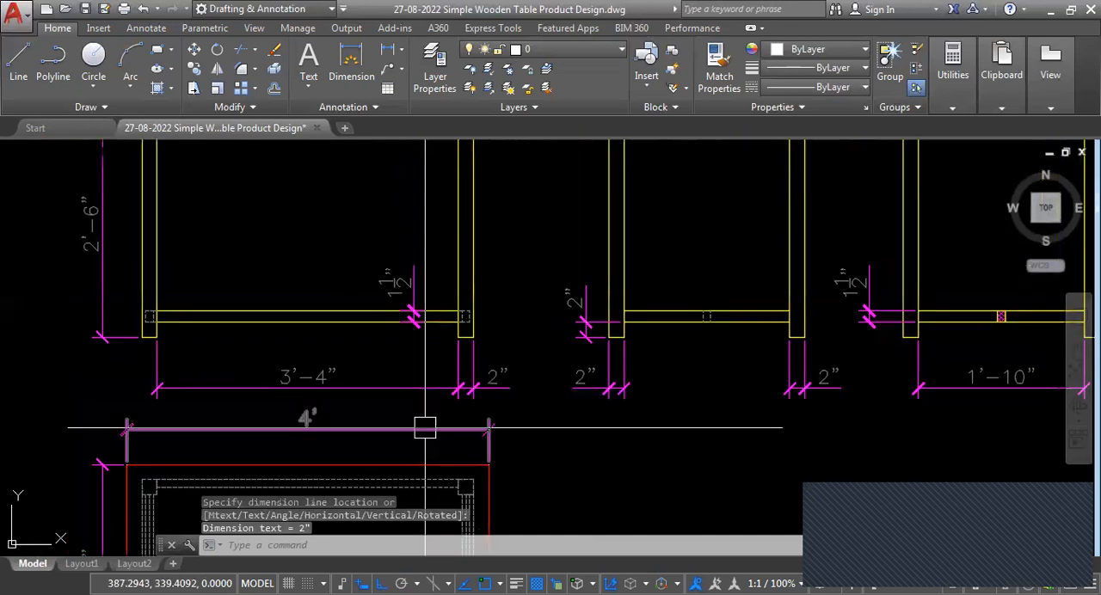
{"action": "scroll", "coordinate": [433, 416], "scroll_direction": "down", "scroll_amount": 4}
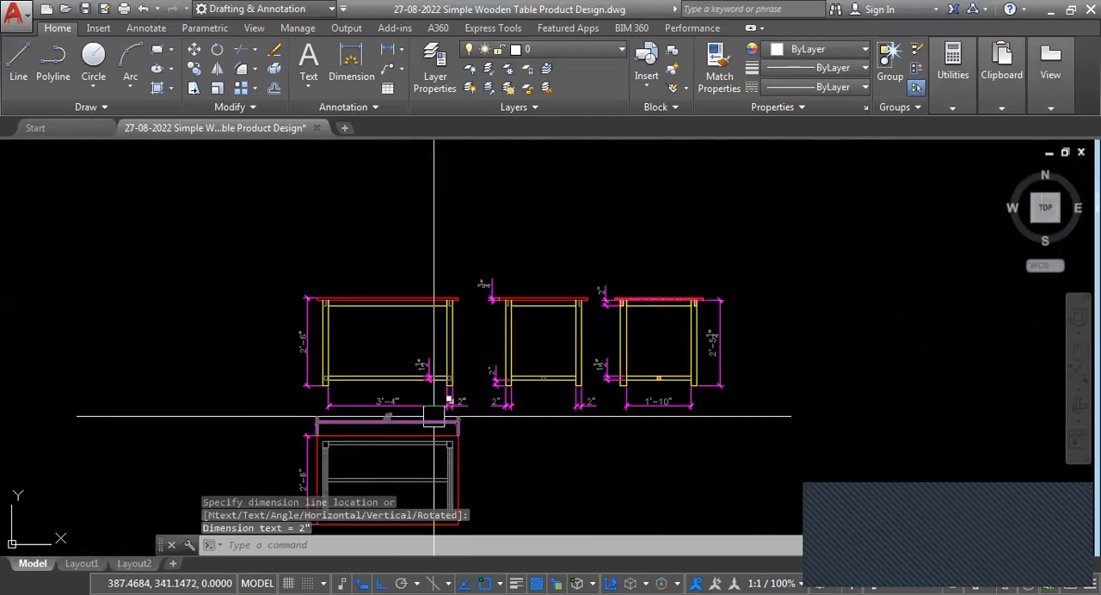
{"action": "scroll", "coordinate": [437, 411], "scroll_direction": "up", "scroll_amount": 2}
{"action": "scroll", "coordinate": [456, 374], "scroll_direction": "down", "scroll_amount": 2}
{"action": "scroll", "coordinate": [455, 309], "scroll_direction": "up", "scroll_amount": 4}
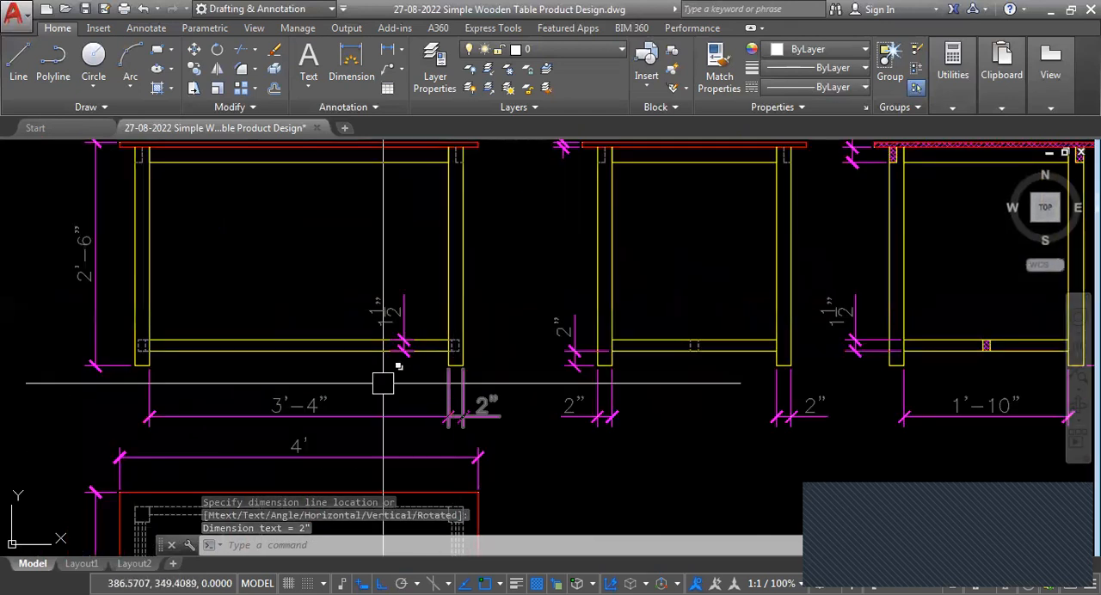
{"action": "scroll", "coordinate": [499, 387], "scroll_direction": "down", "scroll_amount": 2}
{"action": "left_click", "coordinate": [480, 369]}
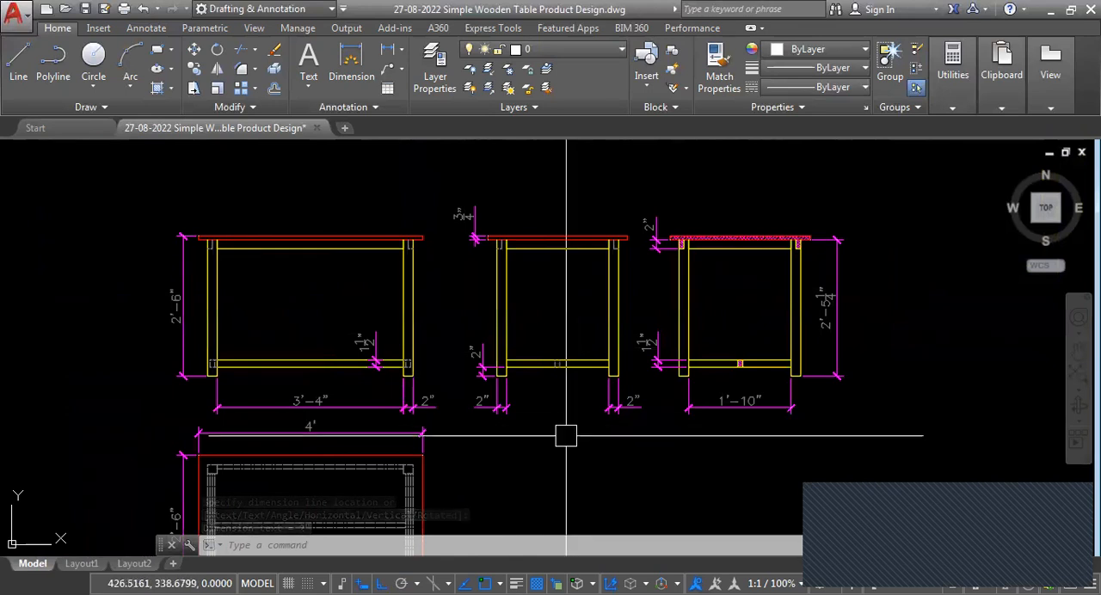
{"action": "scroll", "coordinate": [364, 357], "scroll_direction": "down", "scroll_amount": 2}
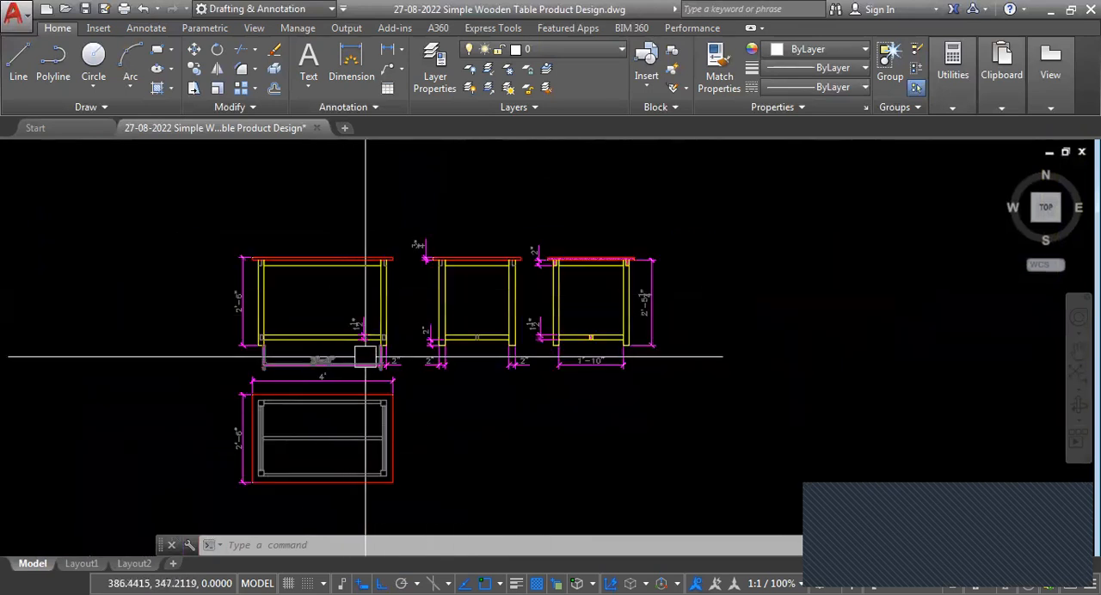
{"action": "scroll", "coordinate": [356, 312], "scroll_direction": "up", "scroll_amount": 2}
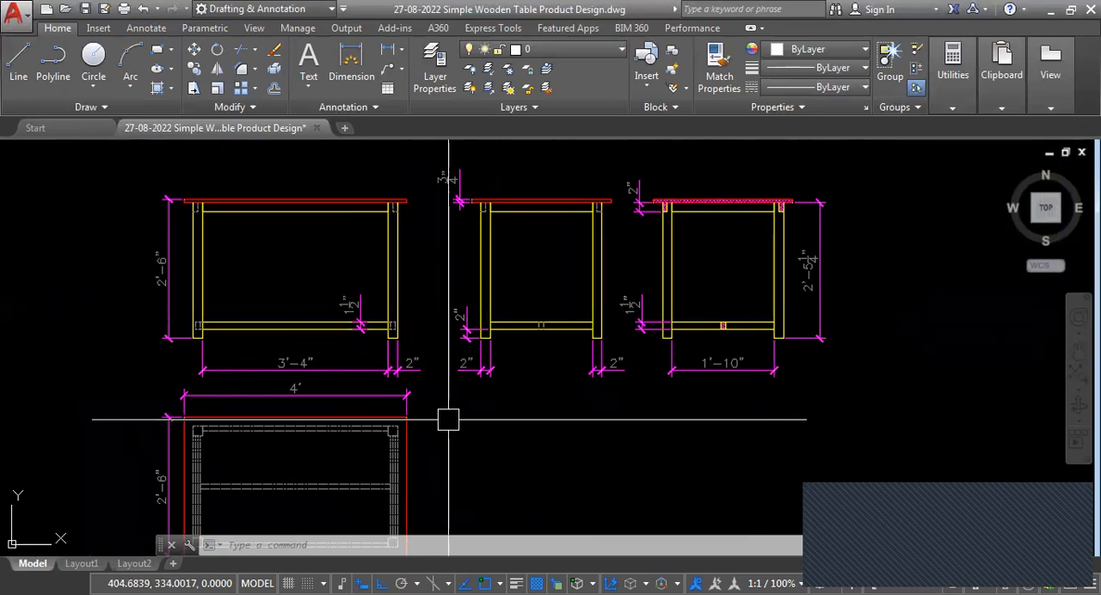
Compare the plan view's hidden leg and rail lines with the dimensioned legs and rails in the front view.
{"action": "scroll", "coordinate": [283, 455], "scroll_direction": "down", "scroll_amount": 2}
{"action": "scroll", "coordinate": [314, 418], "scroll_direction": "up", "scroll_amount": 4}
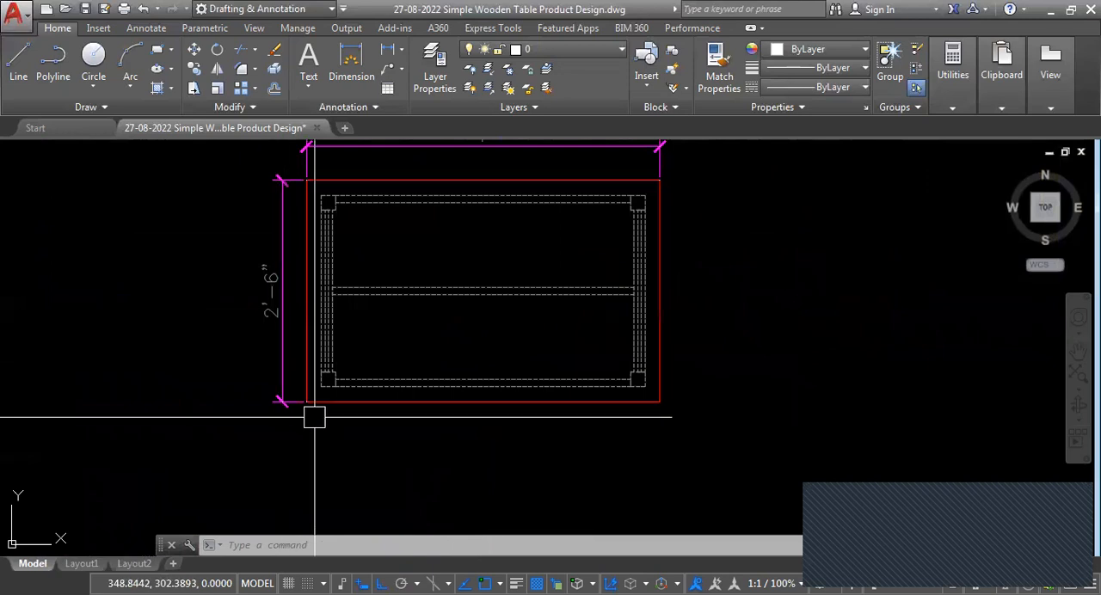
{"action": "scroll", "coordinate": [451, 256], "scroll_direction": "up", "scroll_amount": 2}
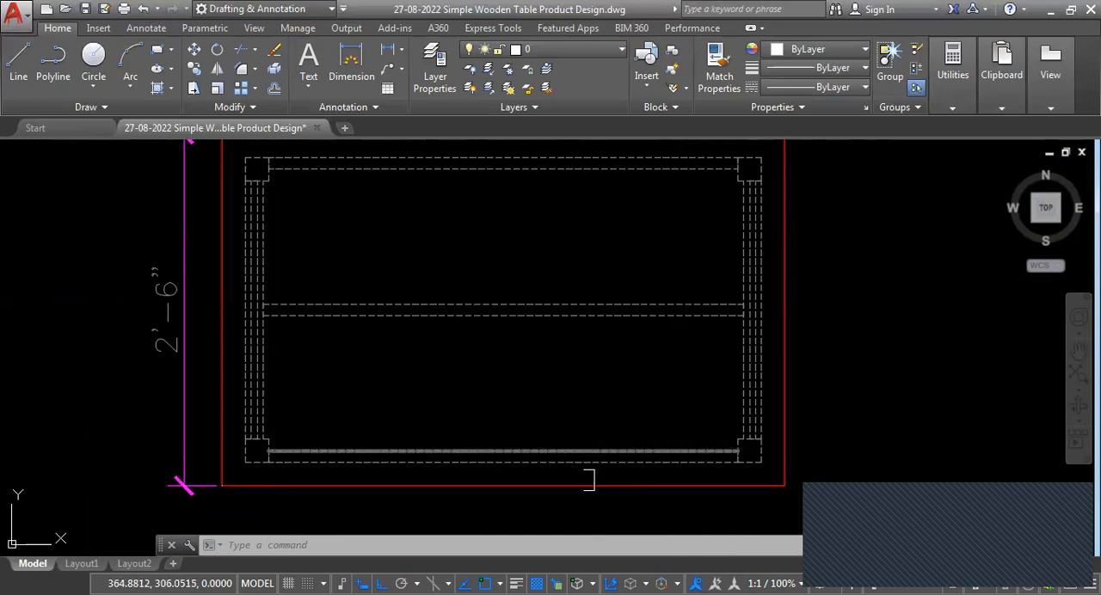
{"action": "scroll", "coordinate": [323, 482], "scroll_direction": "down", "scroll_amount": 3}
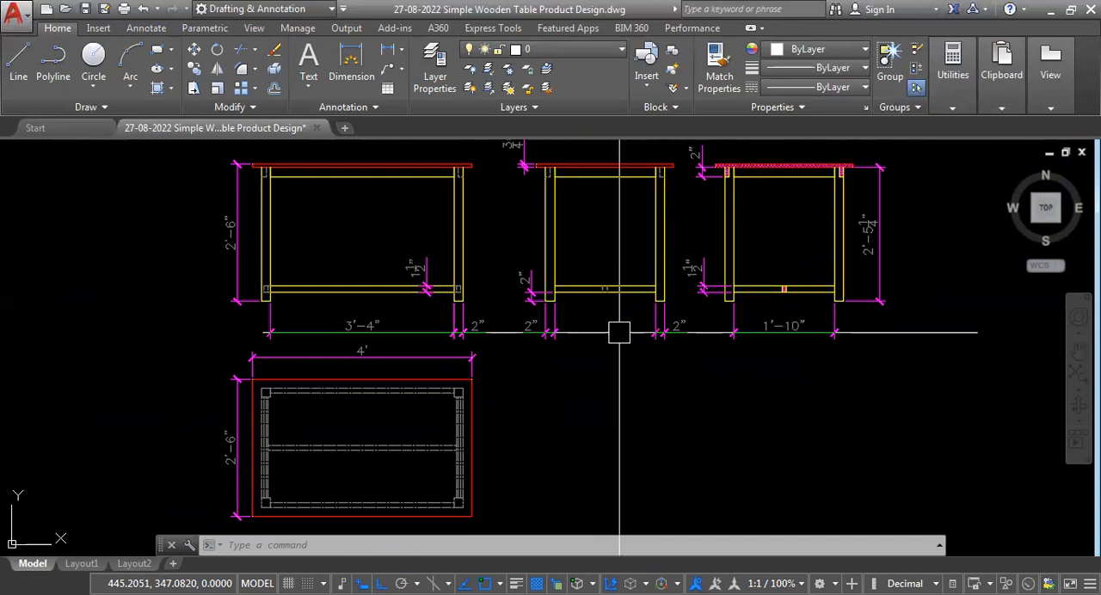
{"action": "scroll", "coordinate": [332, 465], "scroll_direction": "up", "scroll_amount": 3}
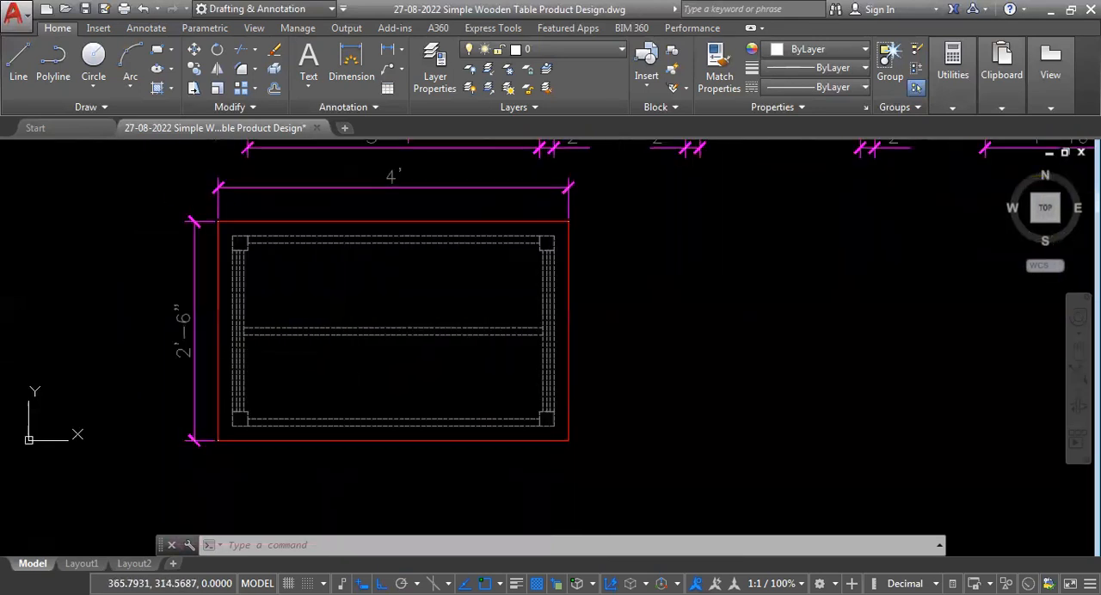
{"action": "scroll", "coordinate": [346, 341], "scroll_direction": "up", "scroll_amount": 2}
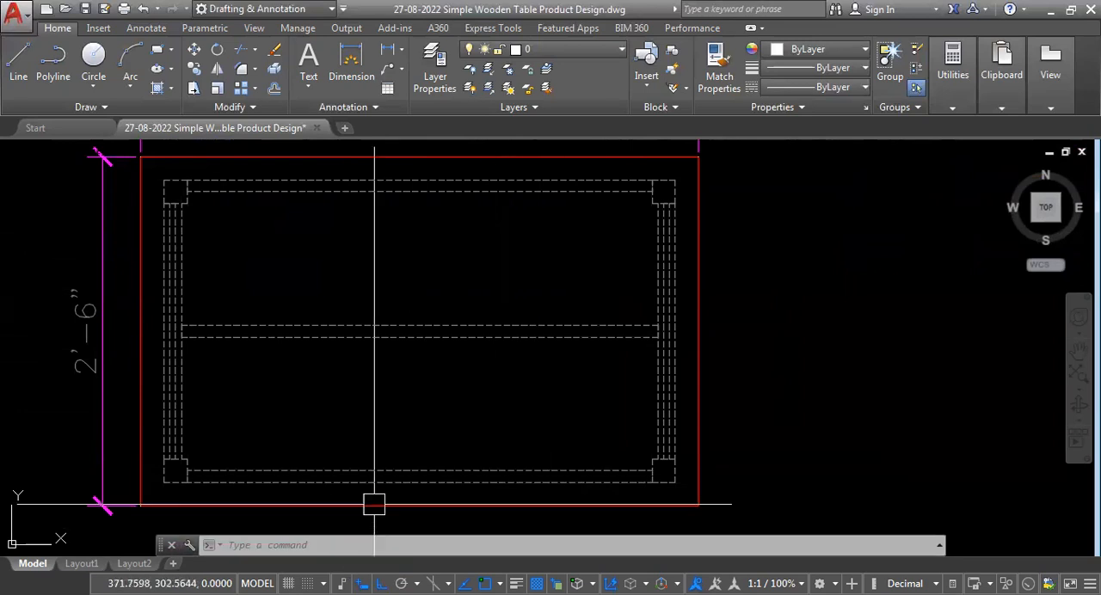
{"action": "scroll", "coordinate": [377, 490], "scroll_direction": "down", "scroll_amount": 2}
{"action": "scroll", "coordinate": [378, 475], "scroll_direction": "down", "scroll_amount": 2}
{"action": "scroll", "coordinate": [401, 241], "scroll_direction": "down", "scroll_amount": 2}
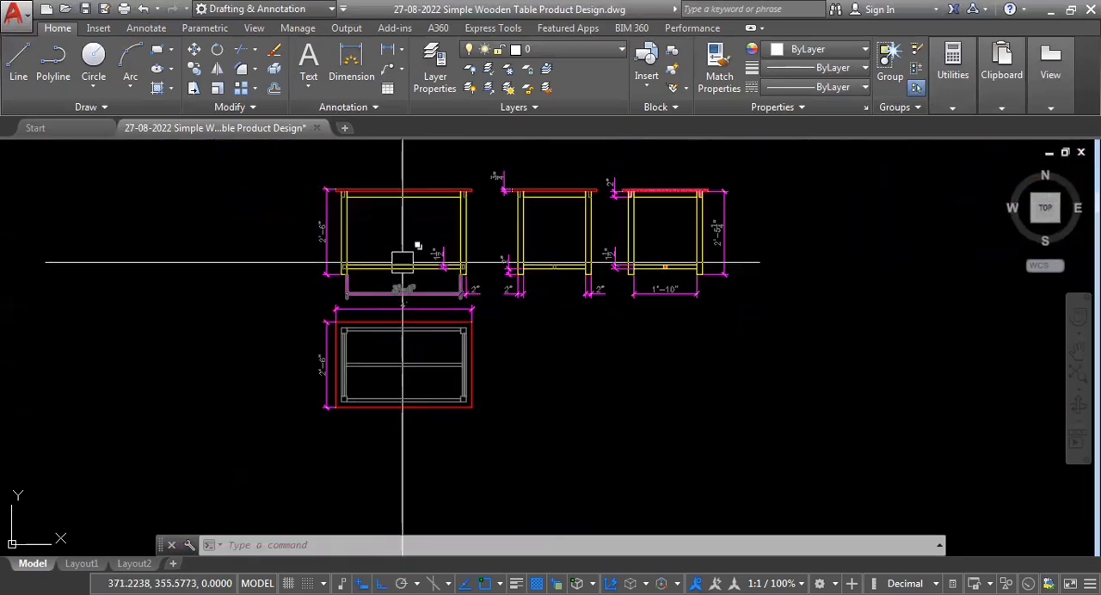
{"action": "scroll", "coordinate": [439, 213], "scroll_direction": "up", "scroll_amount": 4}
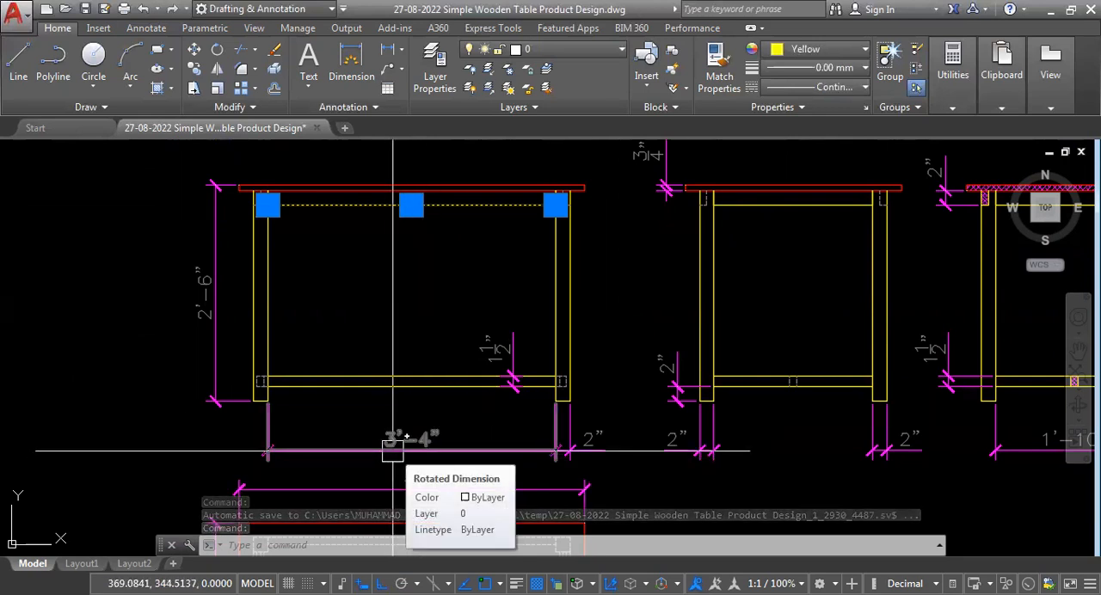
{"action": "key", "text": "Escape"}
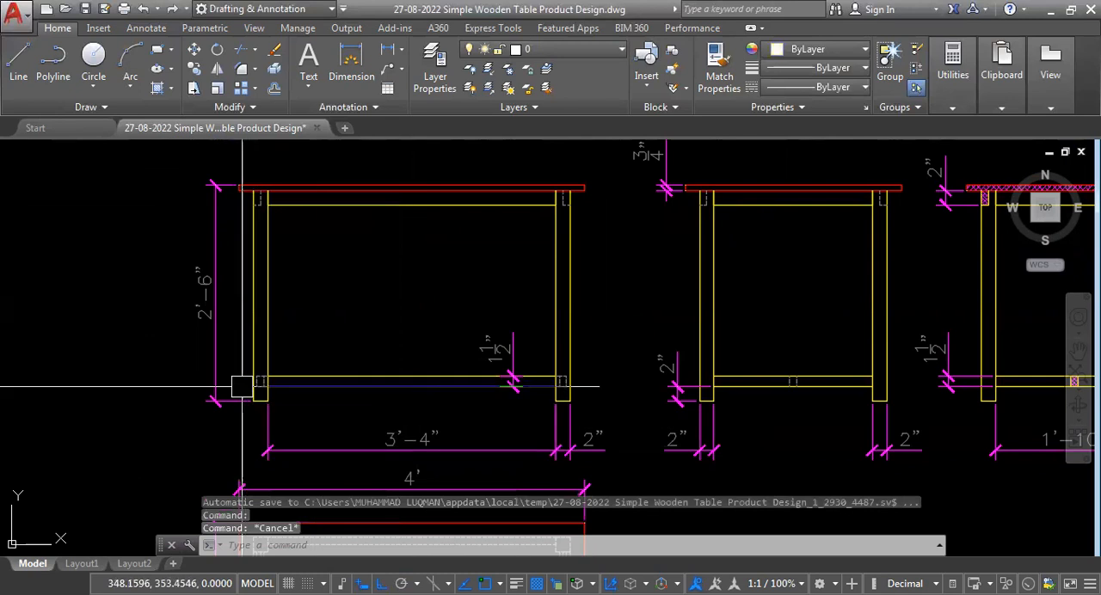
Add a horizontal linear dimension for the thickness of the section view's left hatched top rail, and move its text outside the leg.
{"action": "scroll", "coordinate": [241, 387], "scroll_direction": "down", "scroll_amount": 2}
{"action": "scroll", "coordinate": [618, 280], "scroll_direction": "up", "scroll_amount": 2}
{"action": "scroll", "coordinate": [724, 266], "scroll_direction": "up", "scroll_amount": 2}
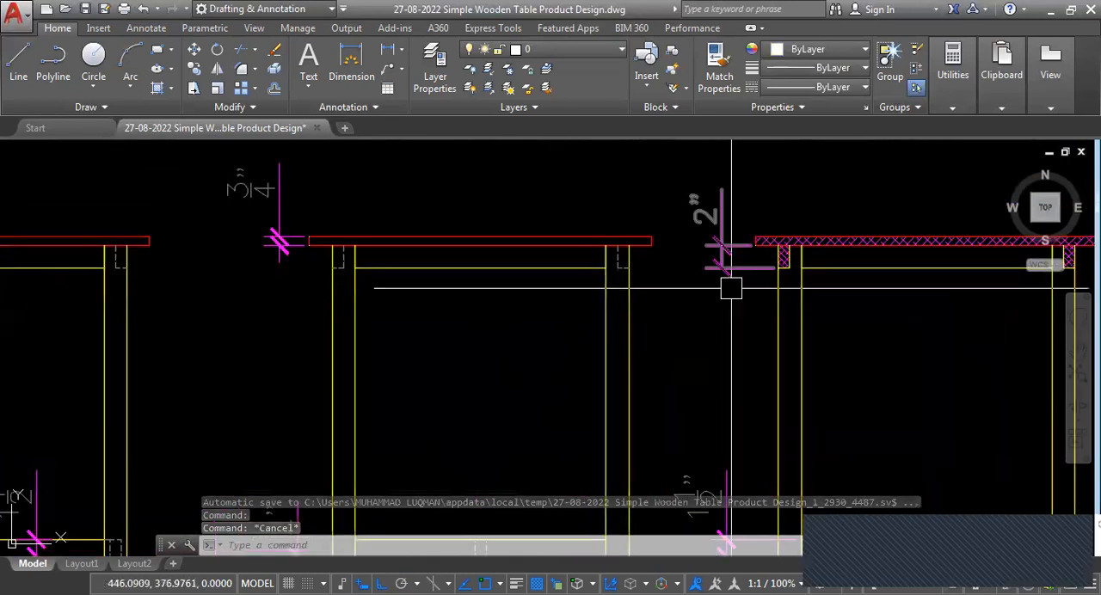
{"action": "scroll", "coordinate": [722, 271], "scroll_direction": "up", "scroll_amount": 2}
{"action": "scroll", "coordinate": [631, 277], "scroll_direction": "down", "scroll_amount": 2}
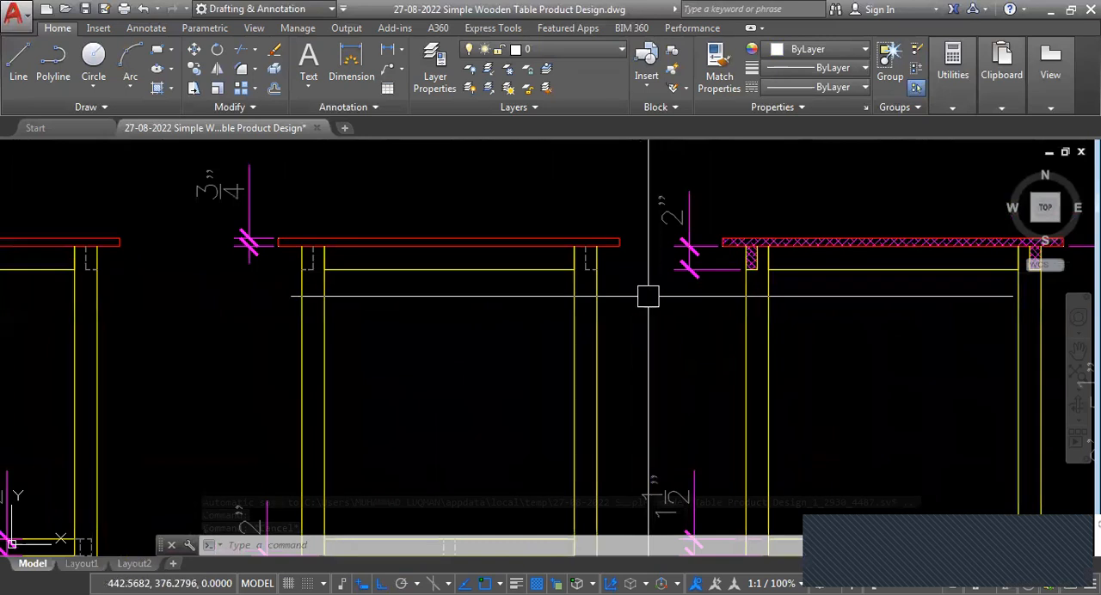
{"action": "scroll", "coordinate": [676, 290], "scroll_direction": "down", "scroll_amount": 2}
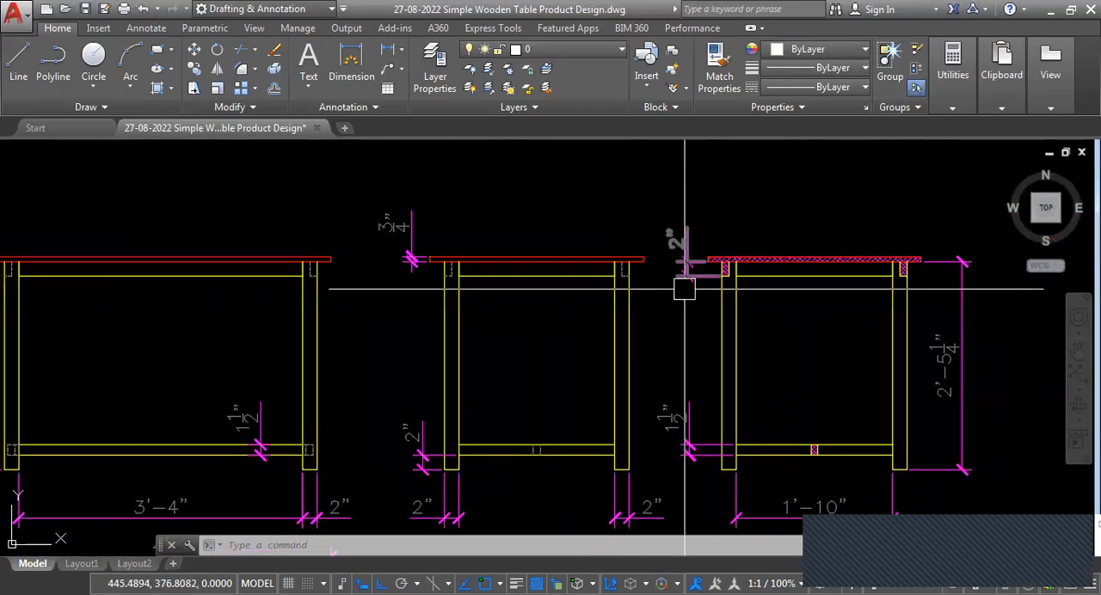
{"action": "scroll", "coordinate": [698, 287], "scroll_direction": "up", "scroll_amount": 5}
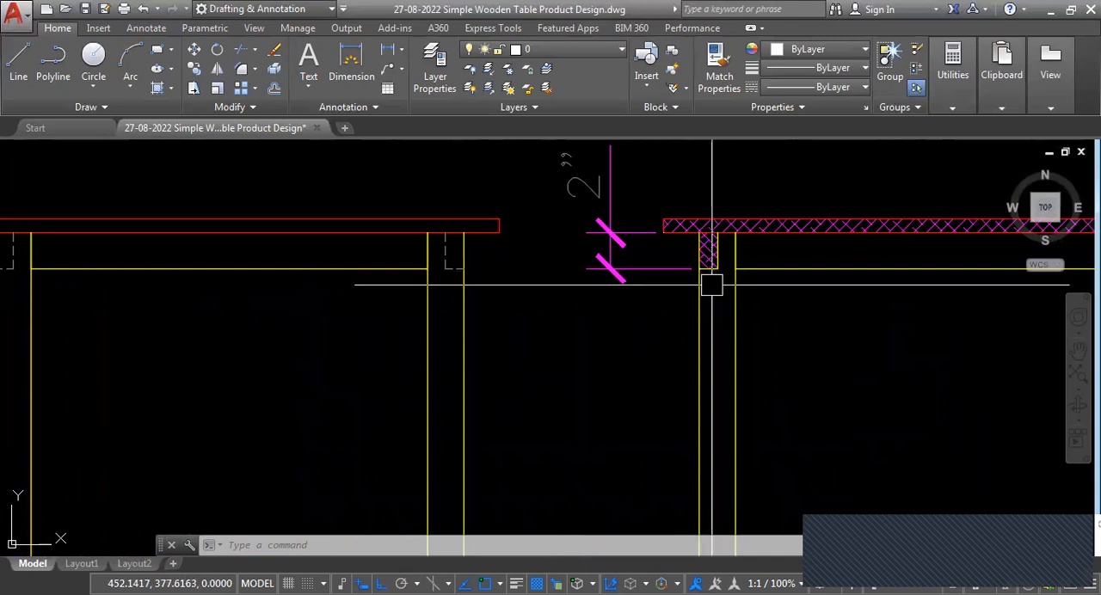
{"action": "type", "text": "DLI"}
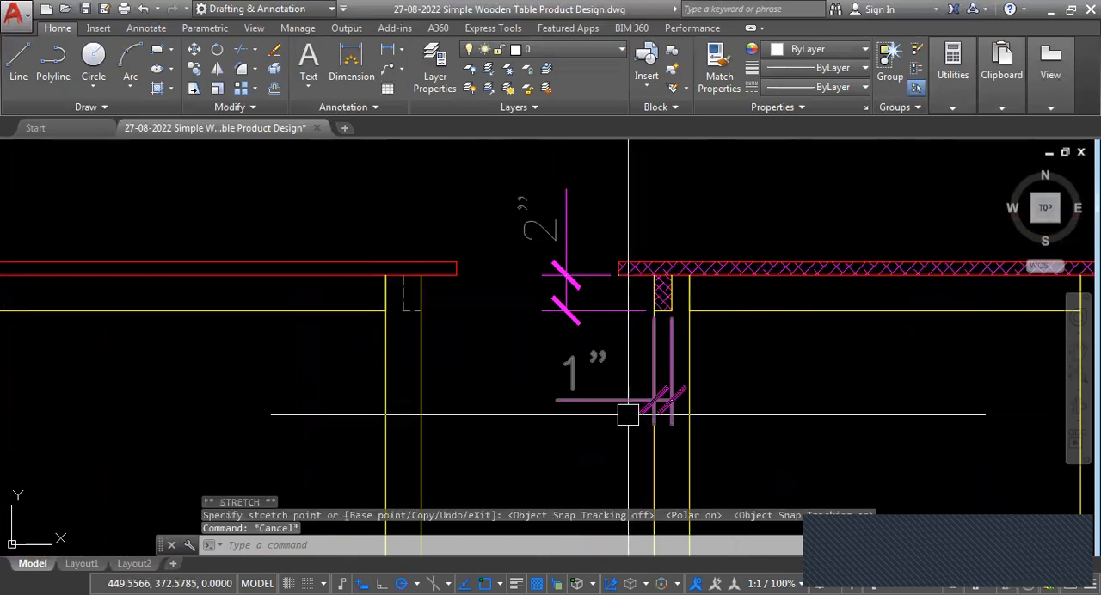
{"action": "scroll", "coordinate": [625, 415], "scroll_direction": "down", "scroll_amount": 4}
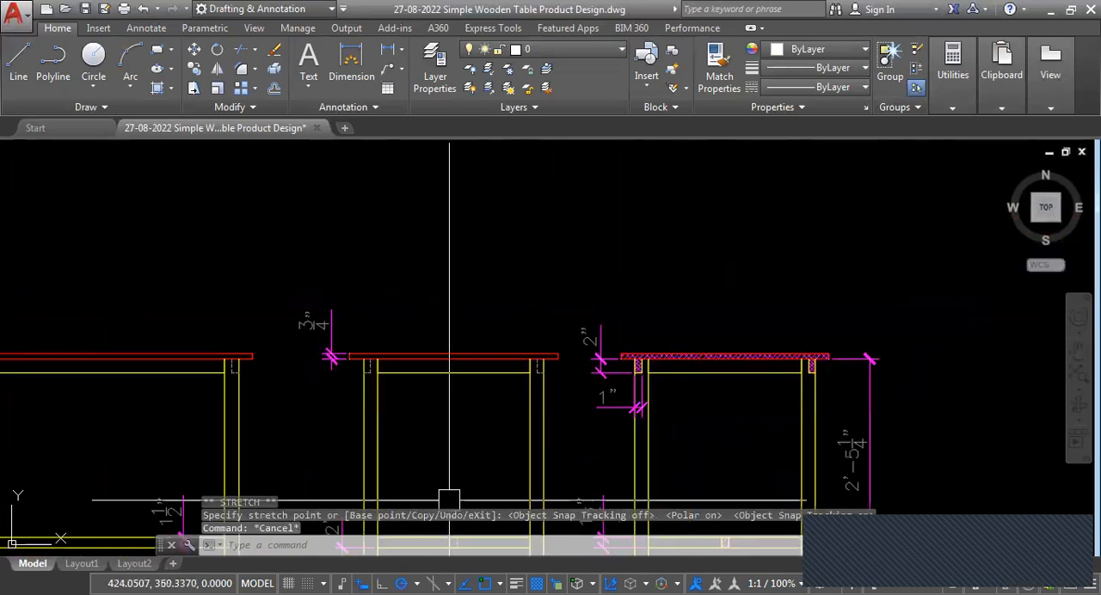
Check the tabletop, top rail and leg dimensions across the front, side and section views for anything missing.
{"action": "scroll", "coordinate": [663, 295], "scroll_direction": "down", "scroll_amount": 5}
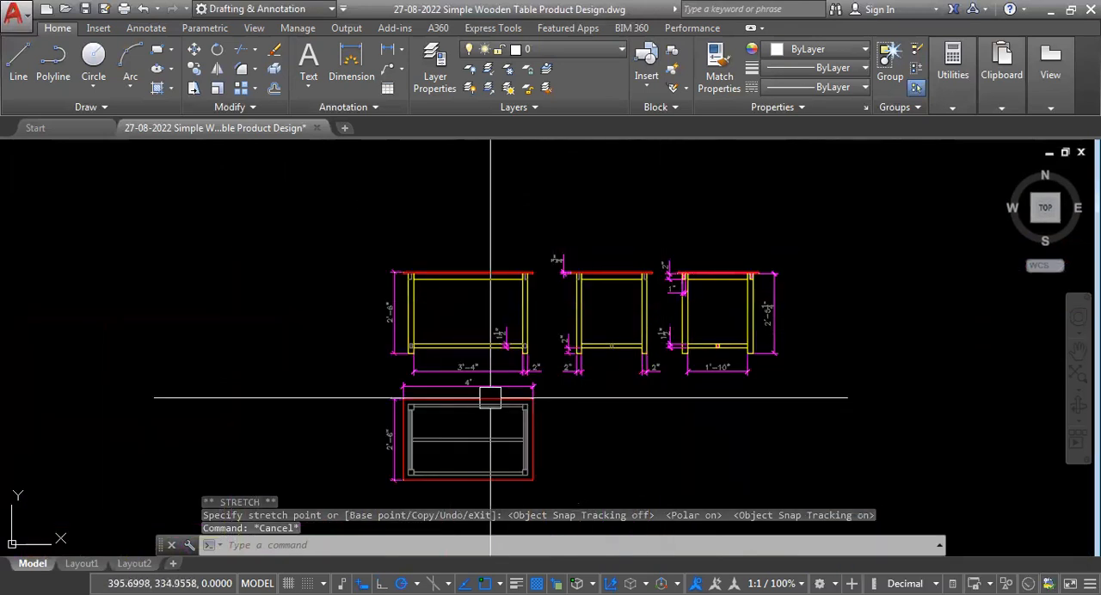
{"action": "scroll", "coordinate": [454, 315], "scroll_direction": "up", "scroll_amount": 3}
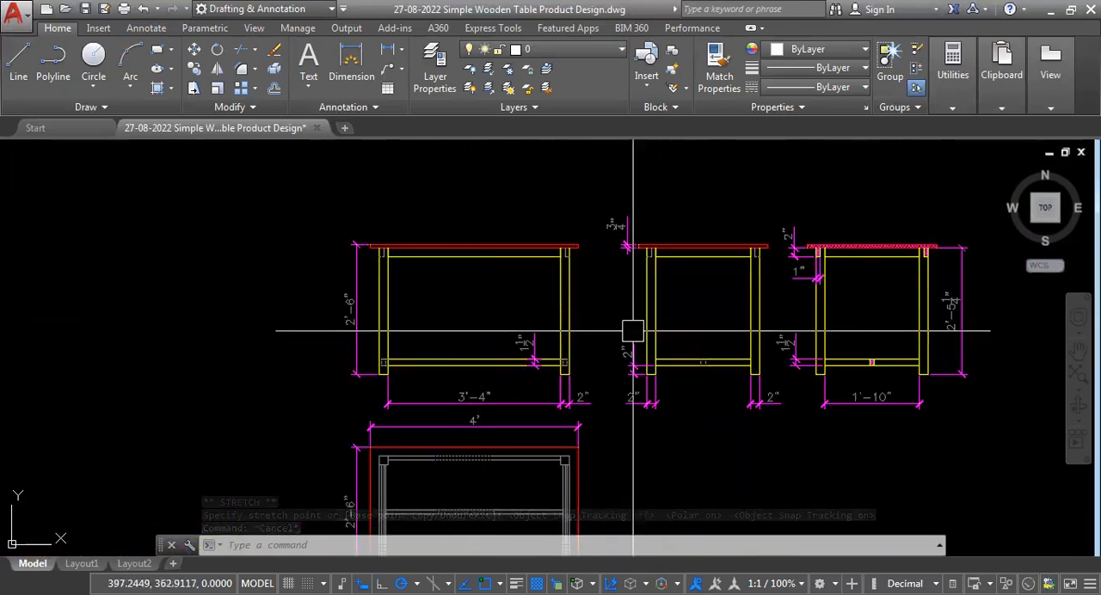
{"action": "scroll", "coordinate": [748, 267], "scroll_direction": "up", "scroll_amount": 2}
{"action": "scroll", "coordinate": [644, 315], "scroll_direction": "down", "scroll_amount": 3}
{"action": "scroll", "coordinate": [605, 360], "scroll_direction": "up", "scroll_amount": 1}
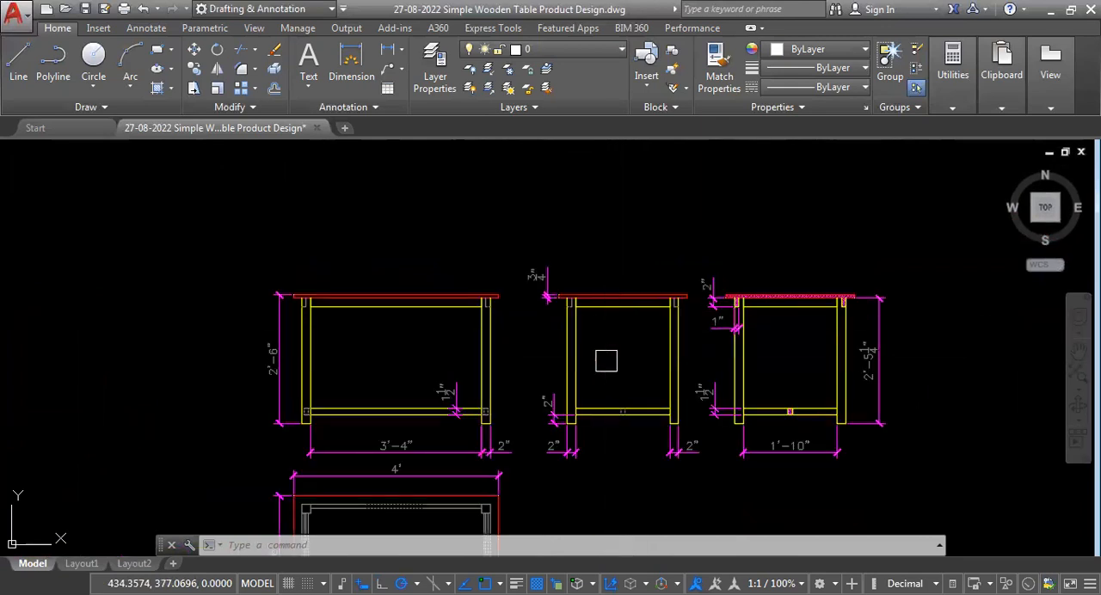
{"action": "scroll", "coordinate": [602, 331], "scroll_direction": "up", "scroll_amount": 2}
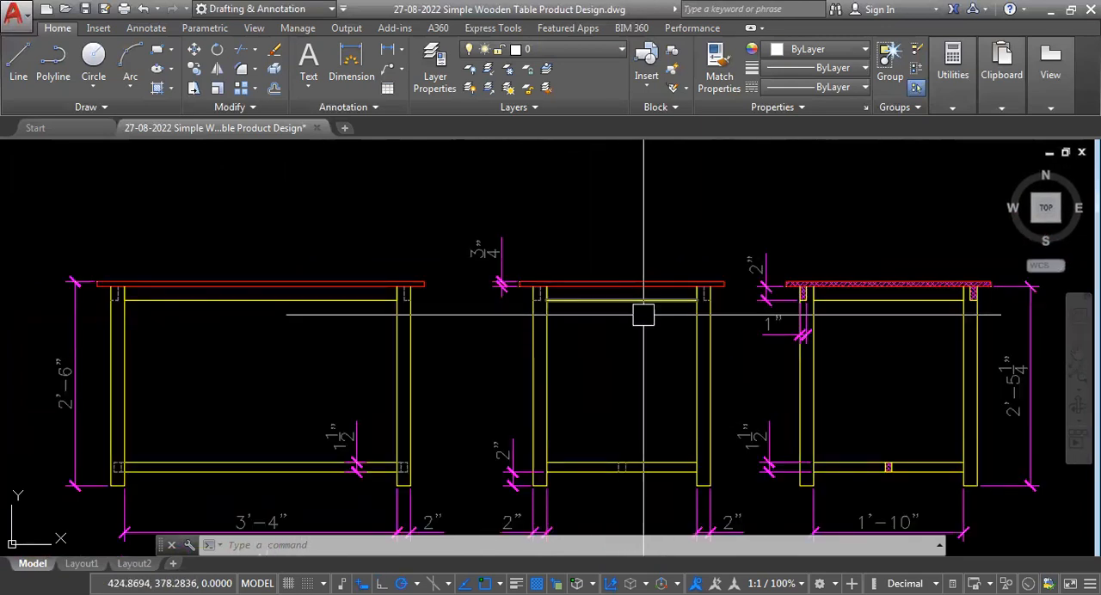
{"action": "scroll", "coordinate": [632, 310], "scroll_direction": "down", "scroll_amount": 4}
{"action": "scroll", "coordinate": [625, 304], "scroll_direction": "up", "scroll_amount": 2}
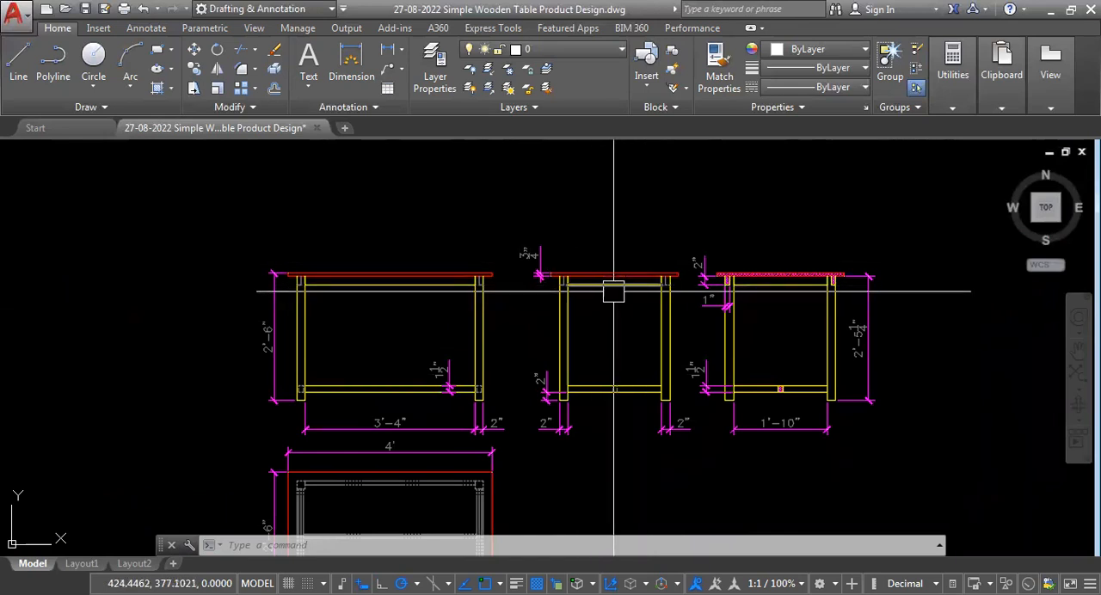
{"action": "scroll", "coordinate": [791, 437], "scroll_direction": "up", "scroll_amount": 2}
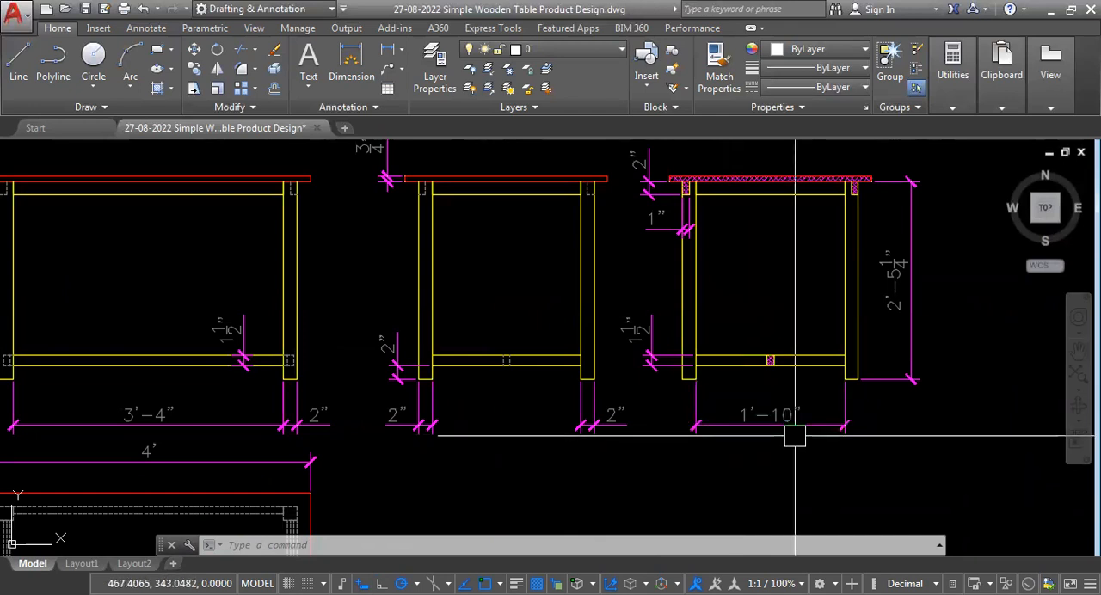
{"action": "scroll", "coordinate": [795, 436], "scroll_direction": "down", "scroll_amount": 2}
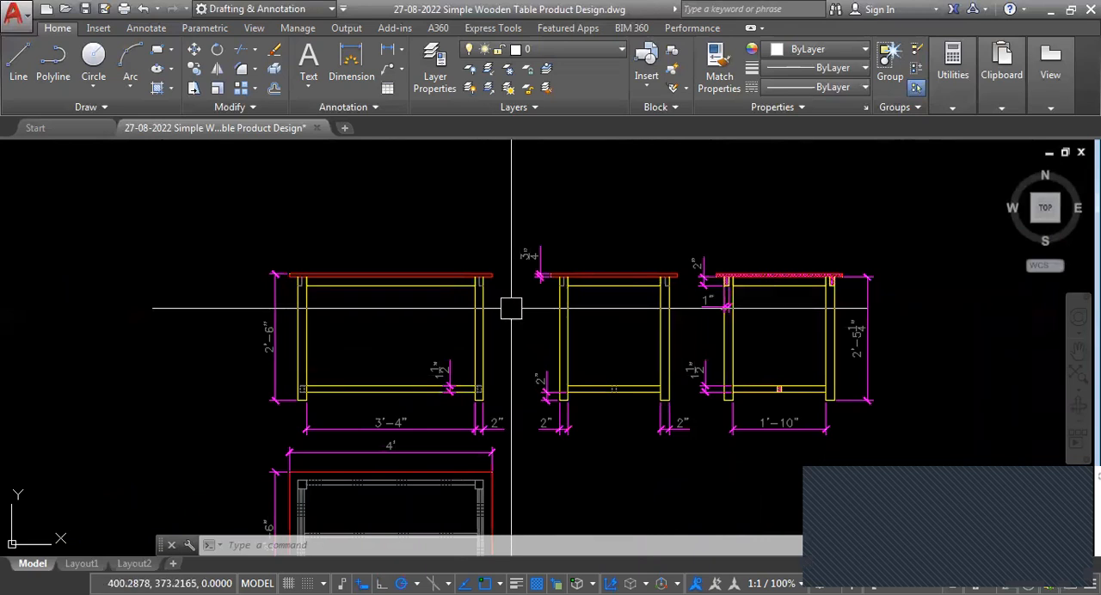
{"action": "scroll", "coordinate": [817, 283], "scroll_direction": "up", "scroll_amount": 6}
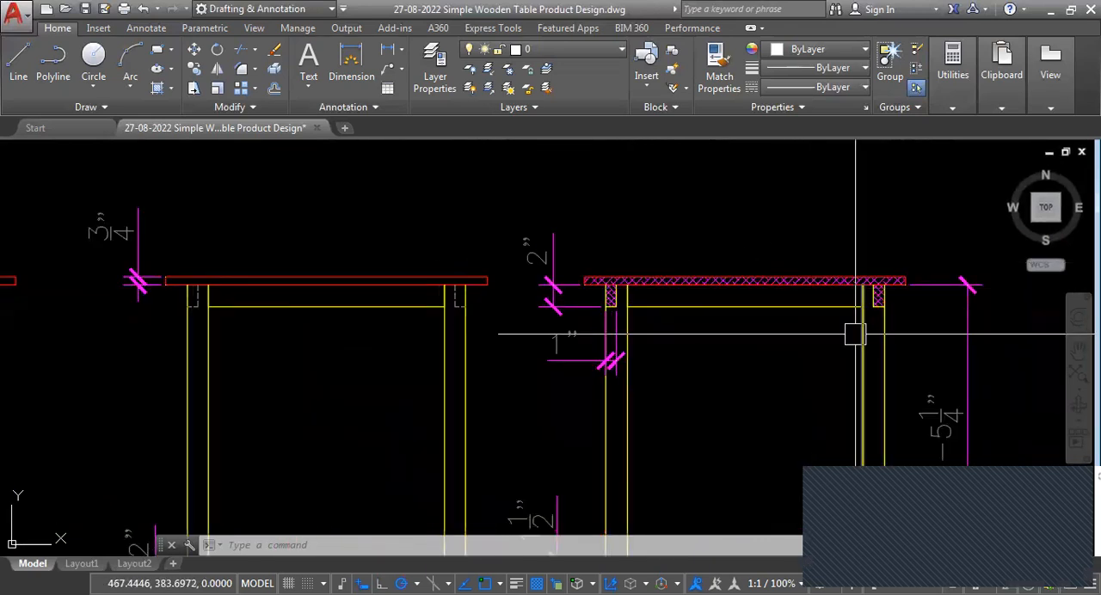
{"action": "scroll", "coordinate": [869, 301], "scroll_direction": "up", "scroll_amount": 2}
{"action": "scroll", "coordinate": [809, 327], "scroll_direction": "down", "scroll_amount": 4}
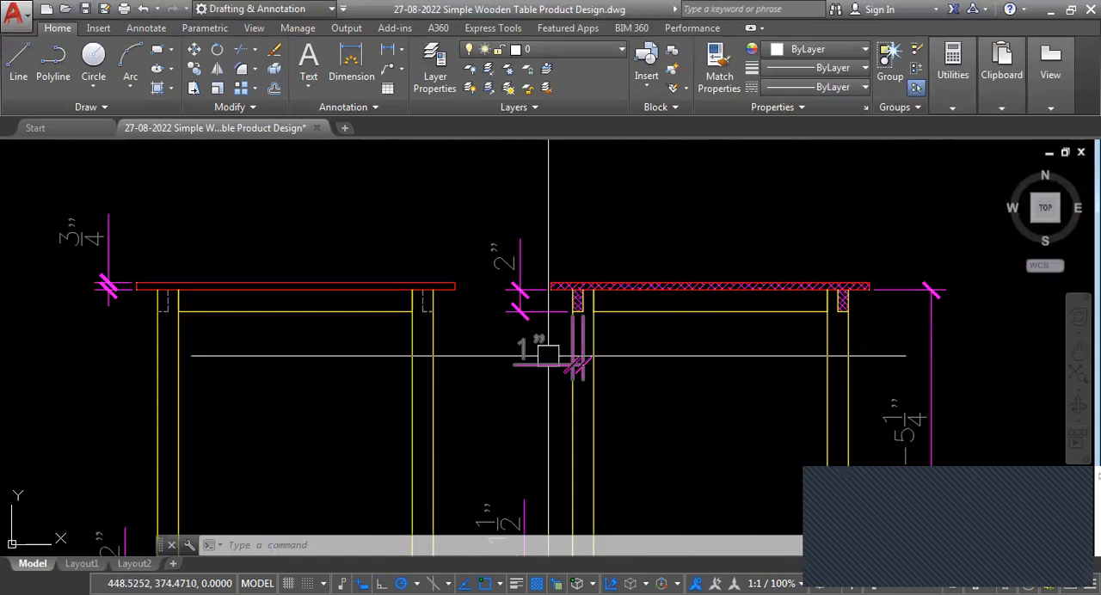
Review the leg spacing dimension below the front view against the plan view's overall length dimension.
{"action": "scroll", "coordinate": [604, 331], "scroll_direction": "down", "scroll_amount": 4}
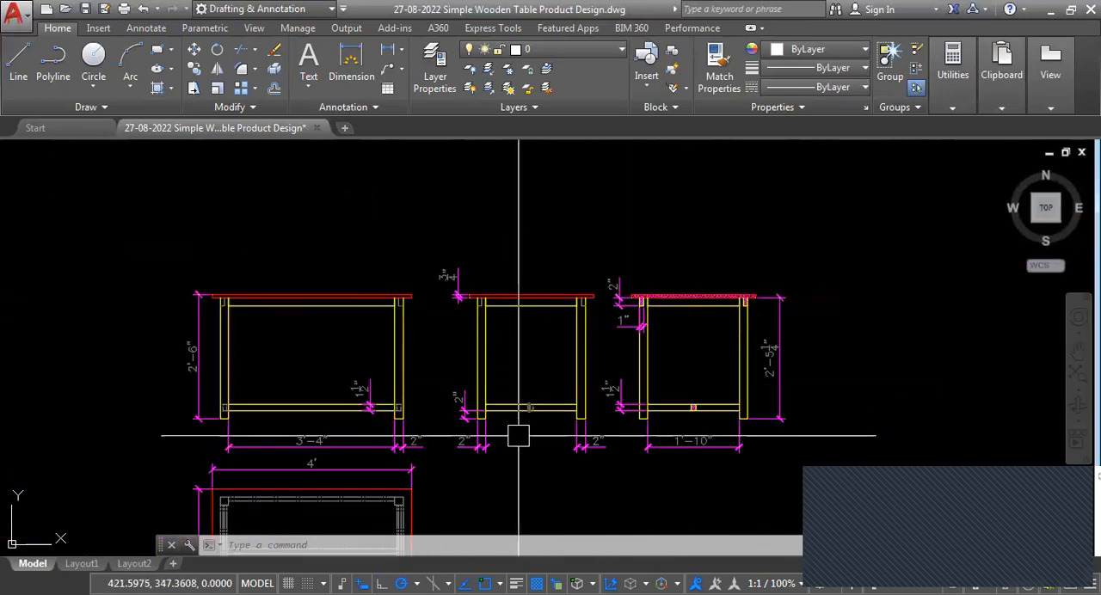
{"action": "scroll", "coordinate": [524, 351], "scroll_direction": "down", "scroll_amount": 2}
{"action": "scroll", "coordinate": [430, 384], "scroll_direction": "up", "scroll_amount": 2}
{"action": "scroll", "coordinate": [430, 385], "scroll_direction": "up", "scroll_amount": 2}
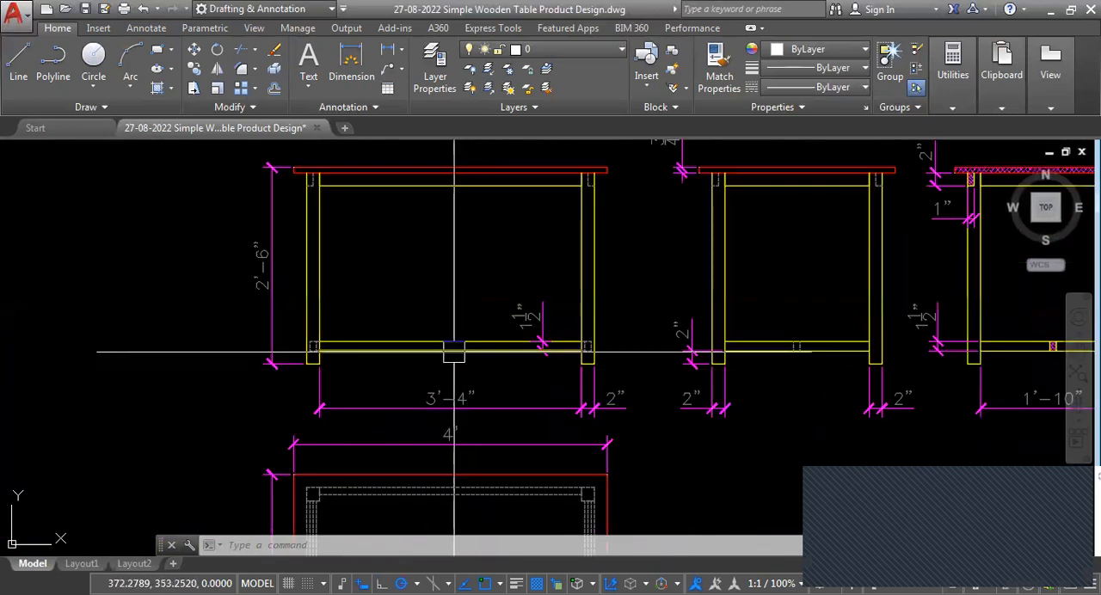
{"action": "scroll", "coordinate": [457, 386], "scroll_direction": "down", "scroll_amount": 2}
{"action": "scroll", "coordinate": [451, 389], "scroll_direction": "up", "scroll_amount": 2}
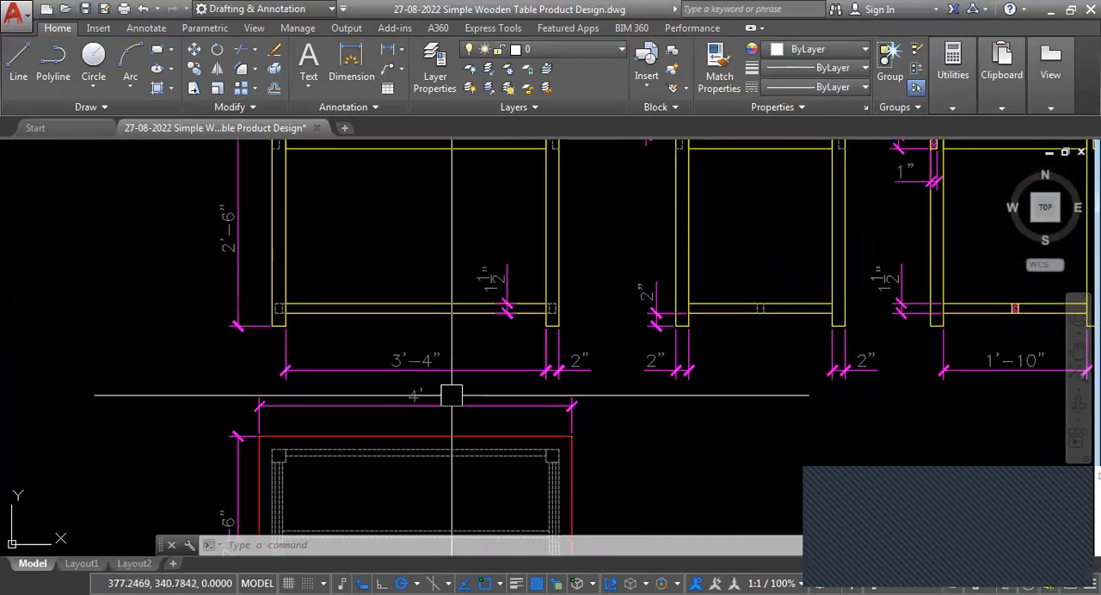
{"action": "left_click", "coordinate": [470, 377]}
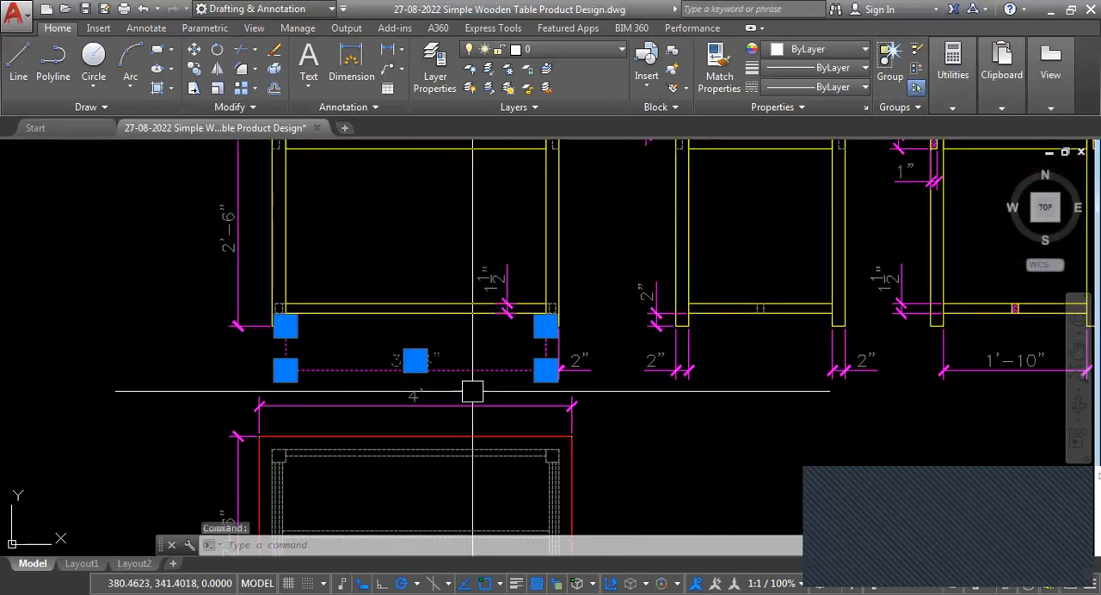
{"action": "scroll", "coordinate": [447, 389], "scroll_direction": "down", "scroll_amount": 2}
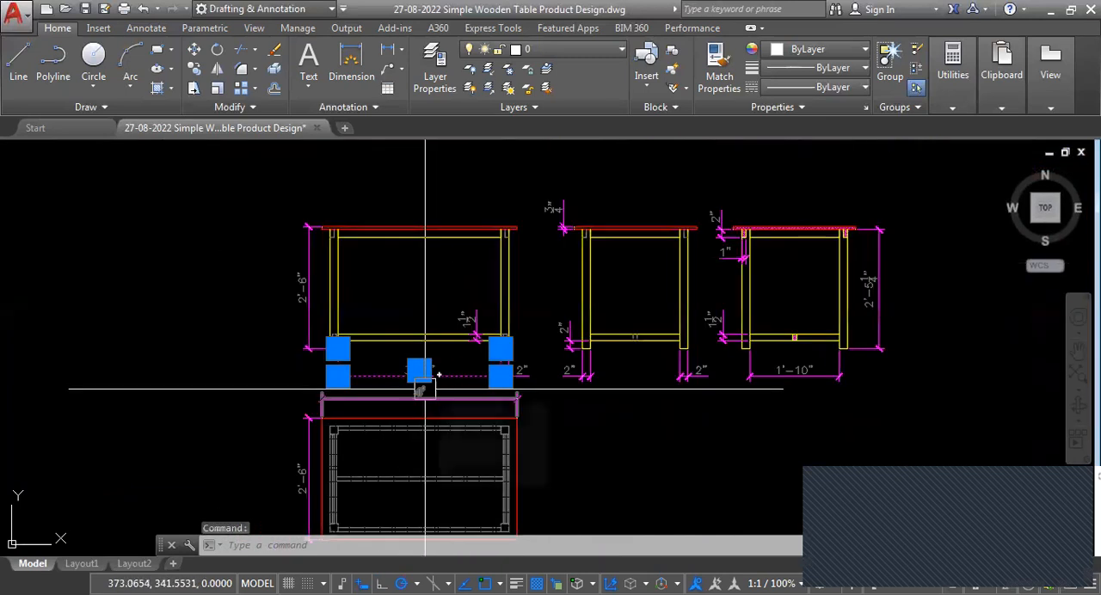
{"action": "key", "text": "Escape"}
{"action": "key", "text": "Escape"}
Inspect the lower rail thickness, floor clearance and leg width dimensions at the bottom of the section, side and front views.
{"action": "scroll", "coordinate": [803, 363], "scroll_direction": "up", "scroll_amount": 5}
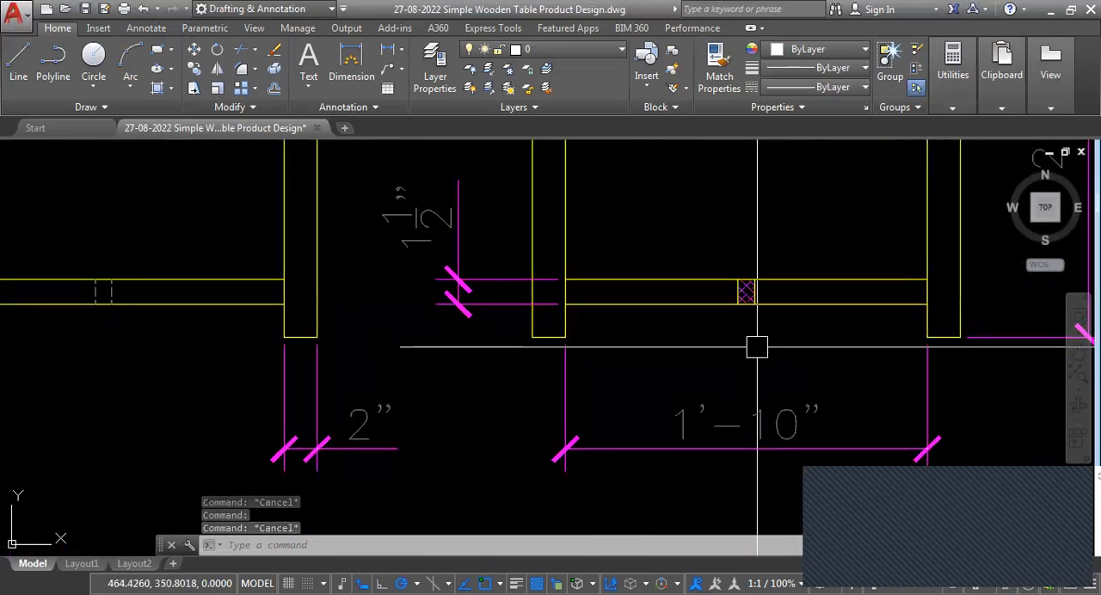
{"action": "scroll", "coordinate": [545, 406], "scroll_direction": "down", "scroll_amount": 3}
{"action": "scroll", "coordinate": [462, 374], "scroll_direction": "up", "scroll_amount": 3}
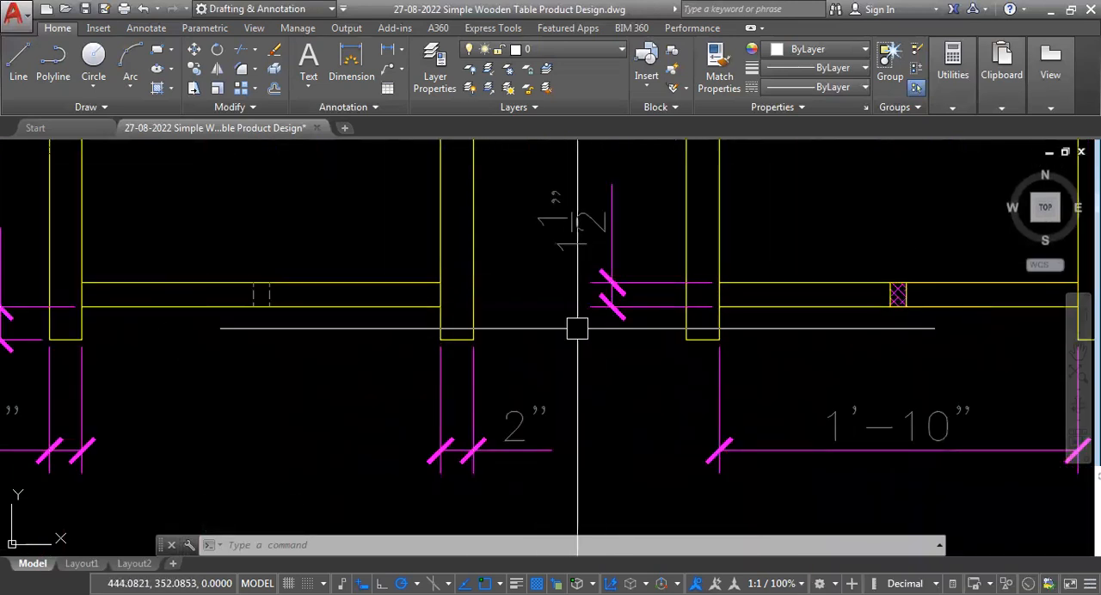
{"action": "scroll", "coordinate": [585, 311], "scroll_direction": "down", "scroll_amount": 3}
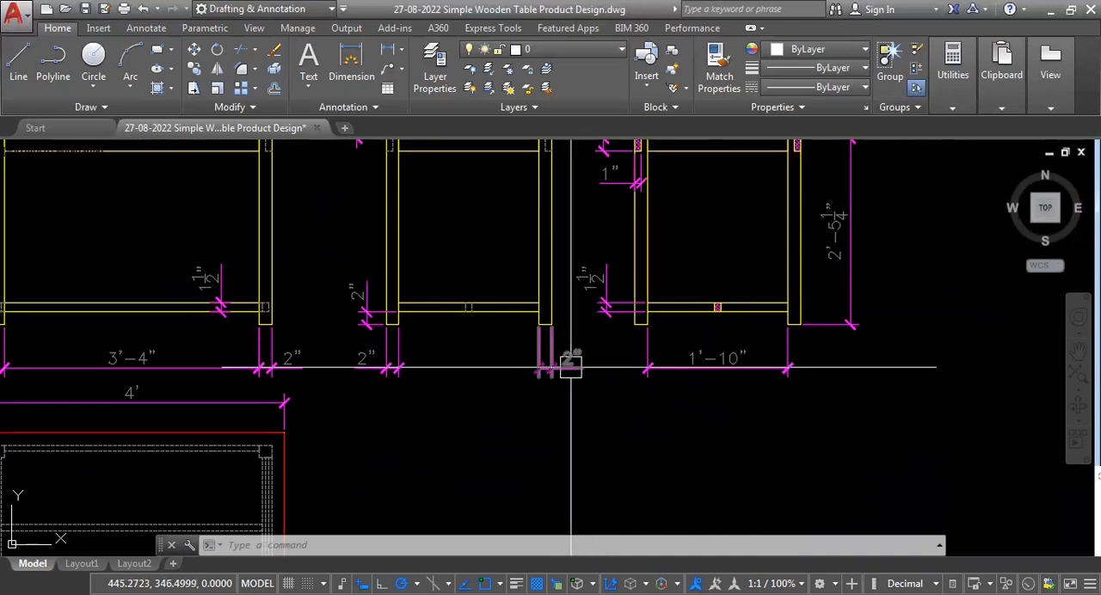
{"action": "scroll", "coordinate": [597, 356], "scroll_direction": "down", "scroll_amount": 3}
{"action": "scroll", "coordinate": [356, 327], "scroll_direction": "up", "scroll_amount": 5}
{"action": "scroll", "coordinate": [343, 326], "scroll_direction": "up", "scroll_amount": 4}
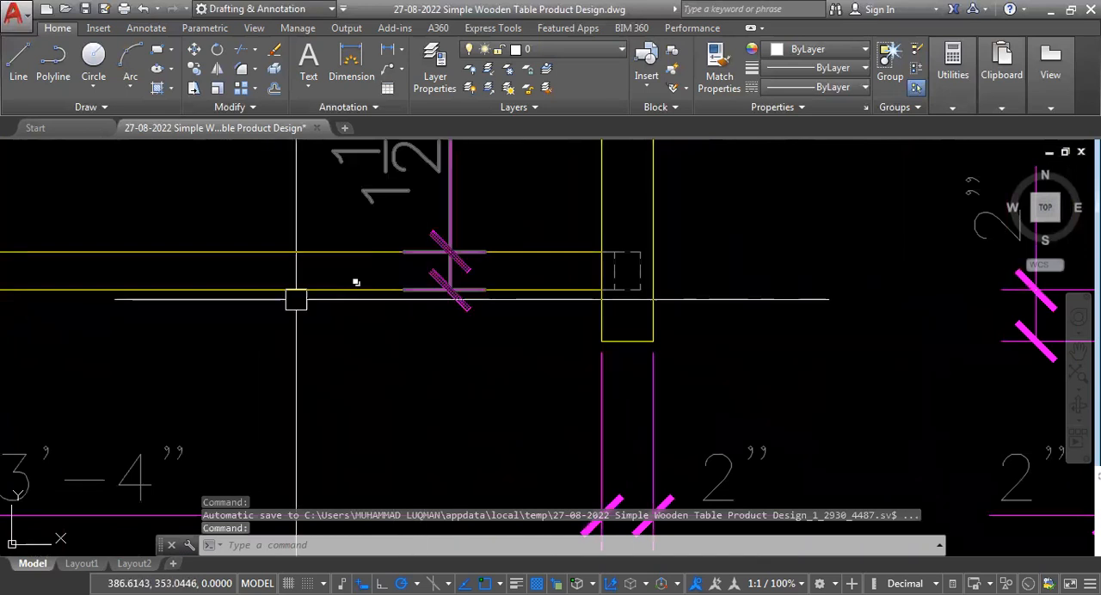
{"action": "scroll", "coordinate": [294, 340], "scroll_direction": "down", "scroll_amount": 4}
{"action": "scroll", "coordinate": [325, 344], "scroll_direction": "up", "scroll_amount": 2}
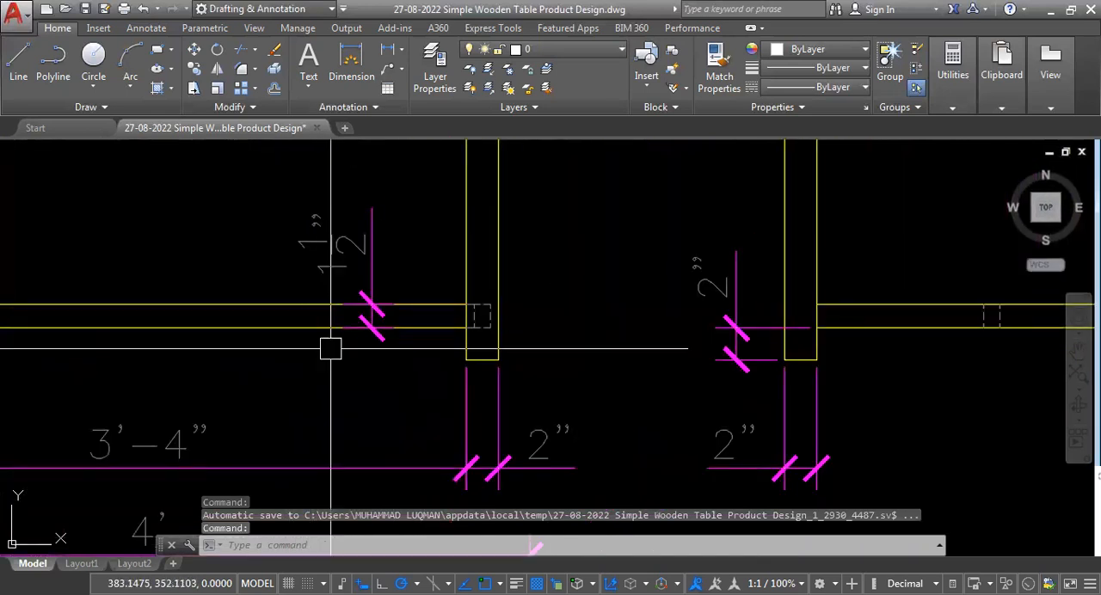
{"action": "scroll", "coordinate": [391, 353], "scroll_direction": "down", "scroll_amount": 4}
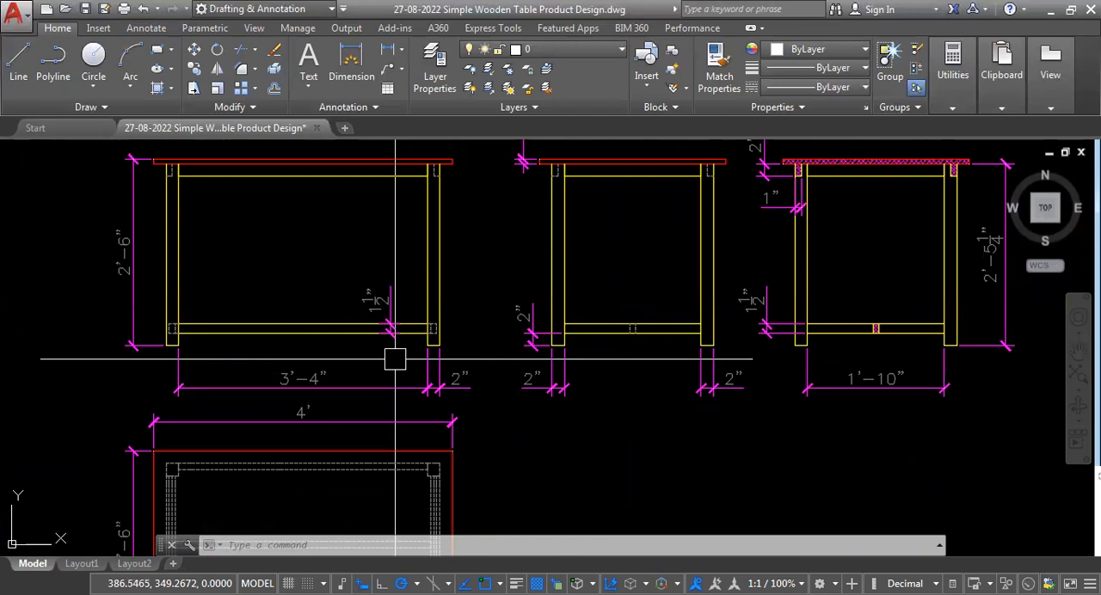
{"action": "scroll", "coordinate": [386, 369], "scroll_direction": "up", "scroll_amount": 5}
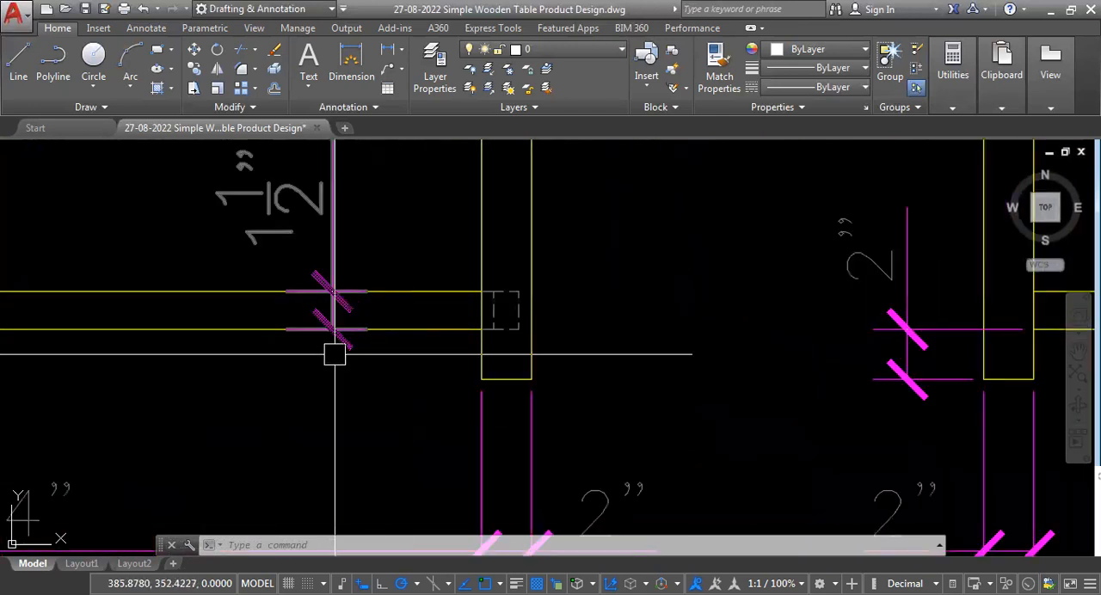
Try a linear dimension on the dashed lower rail end inside the front view's right leg, and erase it.
{"action": "scroll", "coordinate": [344, 356], "scroll_direction": "down", "scroll_amount": 3}
{"action": "scroll", "coordinate": [379, 354], "scroll_direction": "up", "scroll_amount": 5}
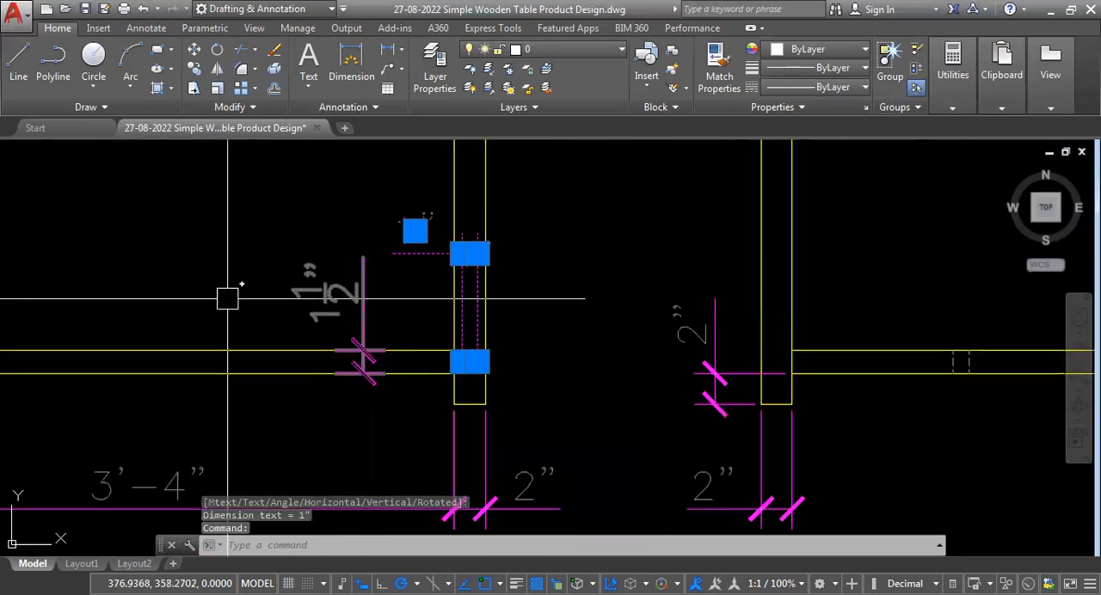
{"action": "scroll", "coordinate": [219, 299], "scroll_direction": "down", "scroll_amount": 4}
{"action": "key", "text": "Delete"}
{"action": "scroll", "coordinate": [265, 332], "scroll_direction": "up", "scroll_amount": 2}
{"action": "scroll", "coordinate": [156, 334], "scroll_direction": "down", "scroll_amount": 4}
{"action": "scroll", "coordinate": [189, 351], "scroll_direction": "up", "scroll_amount": 2}
{"action": "scroll", "coordinate": [550, 331], "scroll_direction": "up", "scroll_amount": 3}
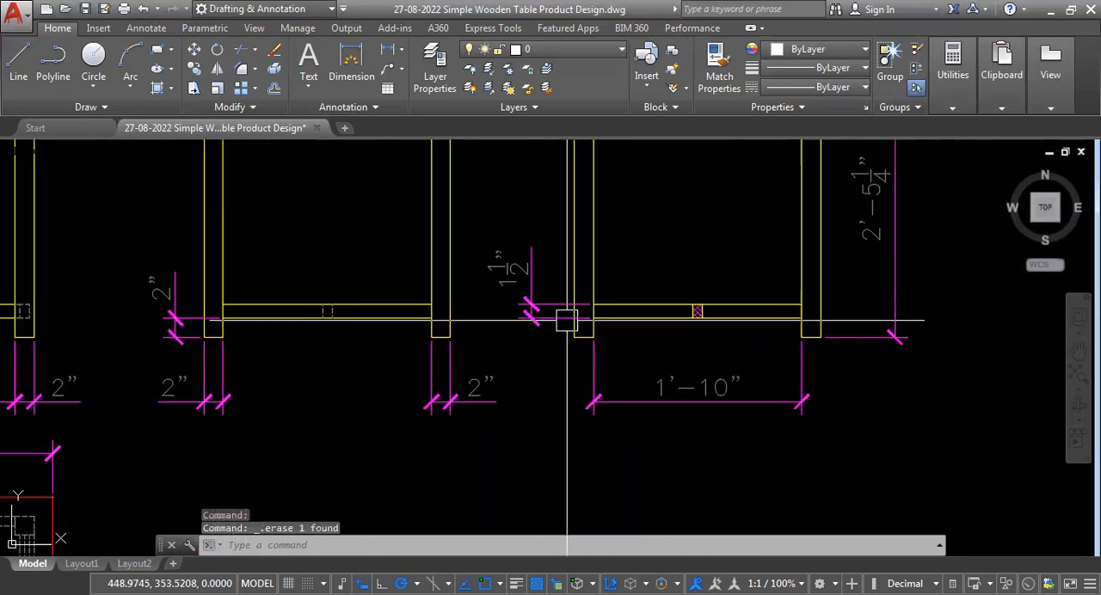
Compare the lower rail thickness, floor clearance and leg width dimensions between the front, side and section views.
{"action": "scroll", "coordinate": [565, 345], "scroll_direction": "down", "scroll_amount": 4}
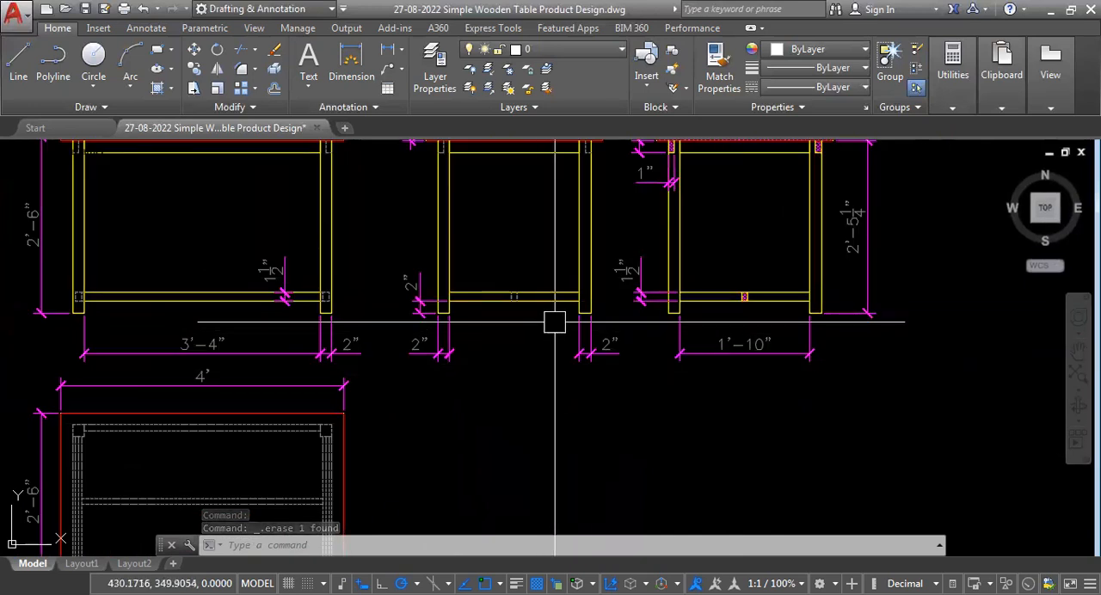
{"action": "scroll", "coordinate": [585, 344], "scroll_direction": "up", "scroll_amount": 4}
{"action": "scroll", "coordinate": [641, 368], "scroll_direction": "down", "scroll_amount": 4}
{"action": "scroll", "coordinate": [609, 363], "scroll_direction": "up", "scroll_amount": 4}
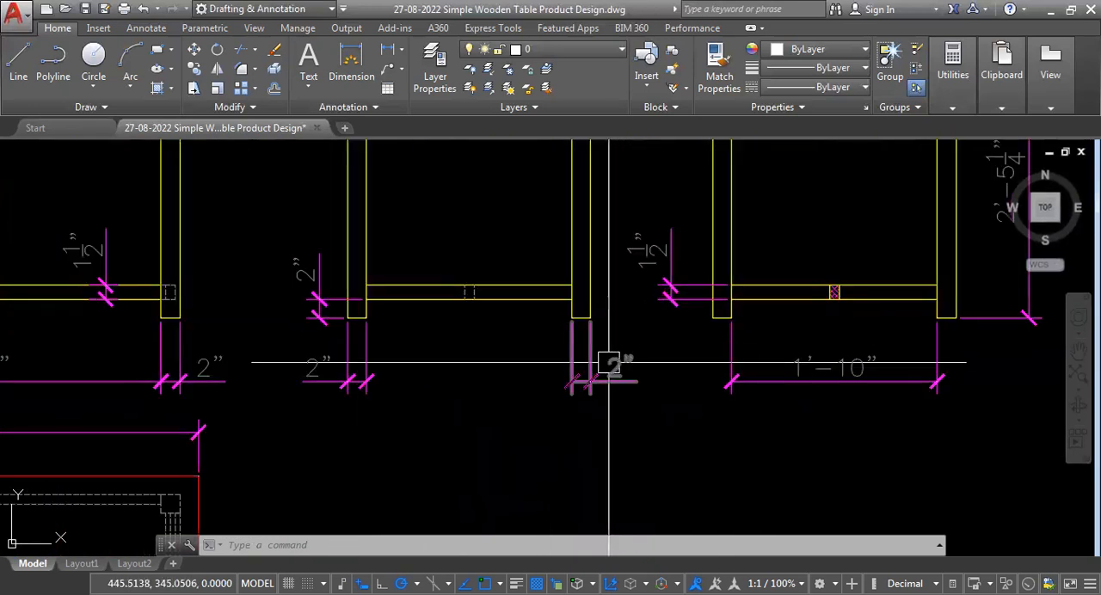
{"action": "scroll", "coordinate": [699, 367], "scroll_direction": "down", "scroll_amount": 2}
{"action": "scroll", "coordinate": [314, 359], "scroll_direction": "up", "scroll_amount": 3}
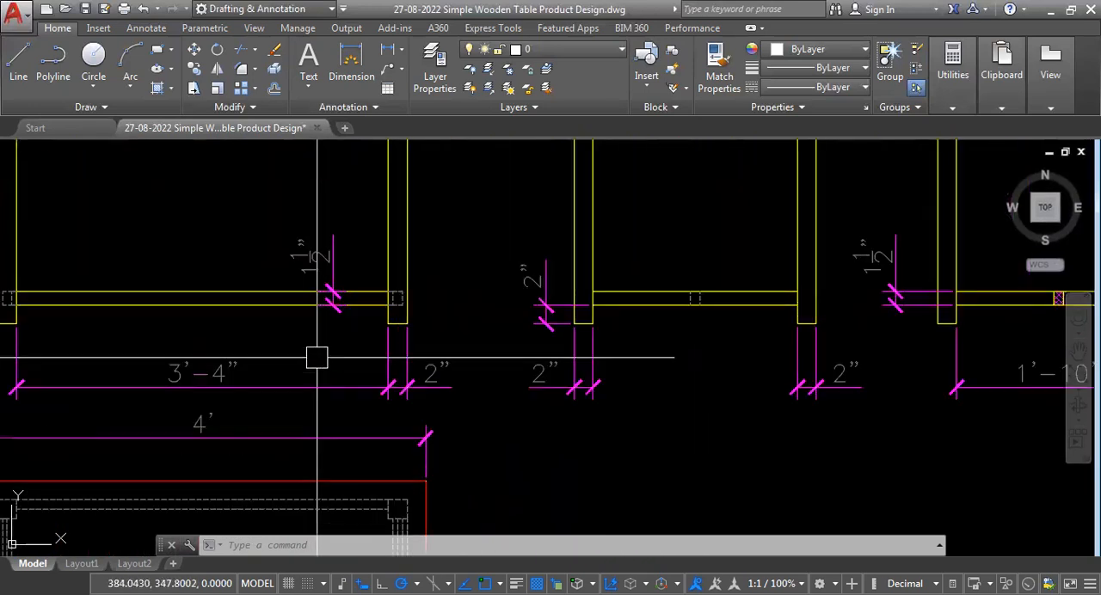
{"action": "scroll", "coordinate": [426, 402], "scroll_direction": "down", "scroll_amount": 5}
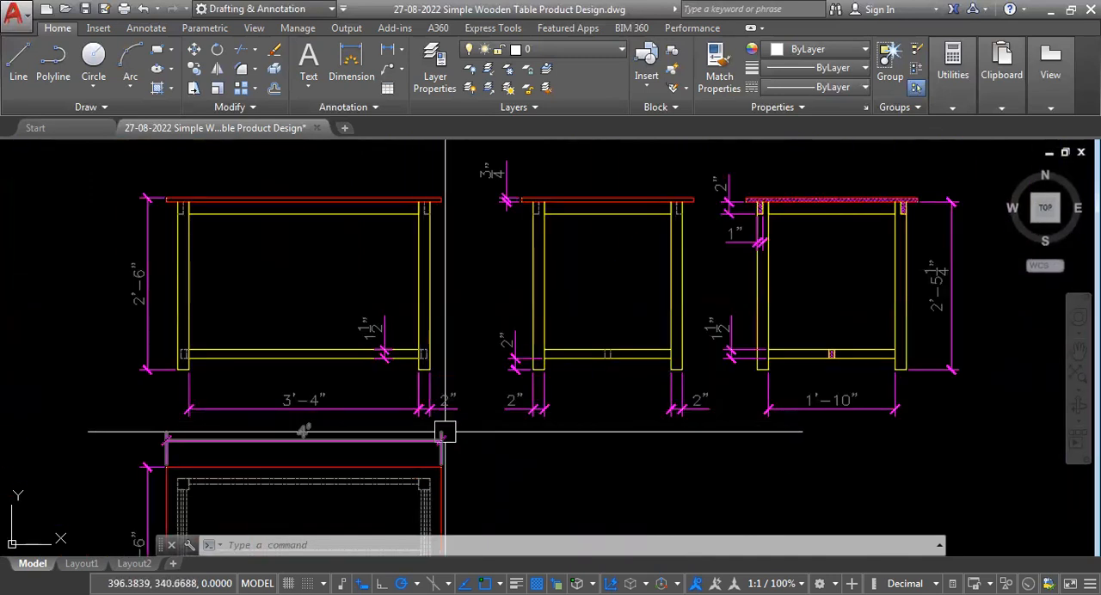
{"action": "scroll", "coordinate": [434, 430], "scroll_direction": "up", "scroll_amount": 3}
{"action": "scroll", "coordinate": [349, 402], "scroll_direction": "down", "scroll_amount": 3}
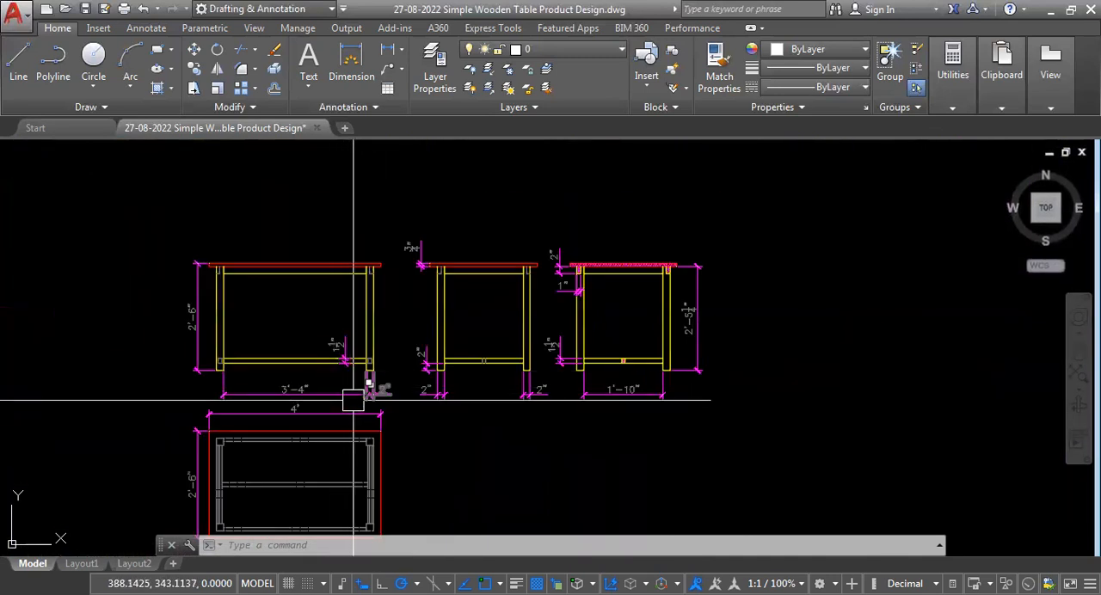
{"action": "scroll", "coordinate": [336, 394], "scroll_direction": "up", "scroll_amount": 2}
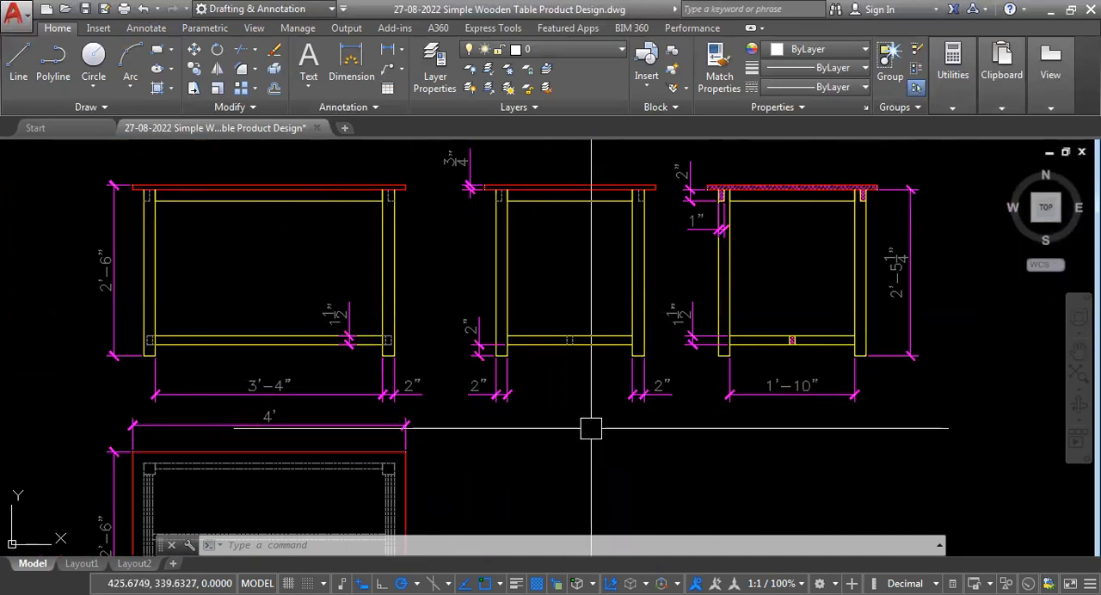
{"action": "scroll", "coordinate": [389, 344], "scroll_direction": "up", "scroll_amount": 2}
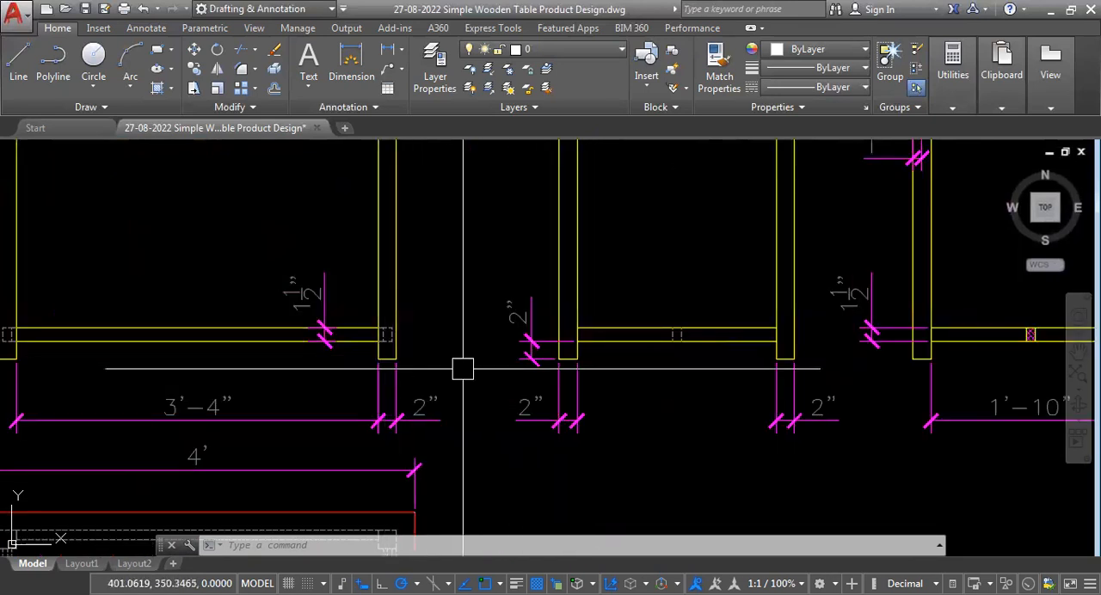
{"action": "scroll", "coordinate": [463, 369], "scroll_direction": "down", "scroll_amount": 2}
{"action": "scroll", "coordinate": [435, 373], "scroll_direction": "up", "scroll_amount": 4}
{"action": "scroll", "coordinate": [435, 373], "scroll_direction": "down", "scroll_amount": 3}
{"action": "scroll", "coordinate": [418, 336], "scroll_direction": "down", "scroll_amount": 1}
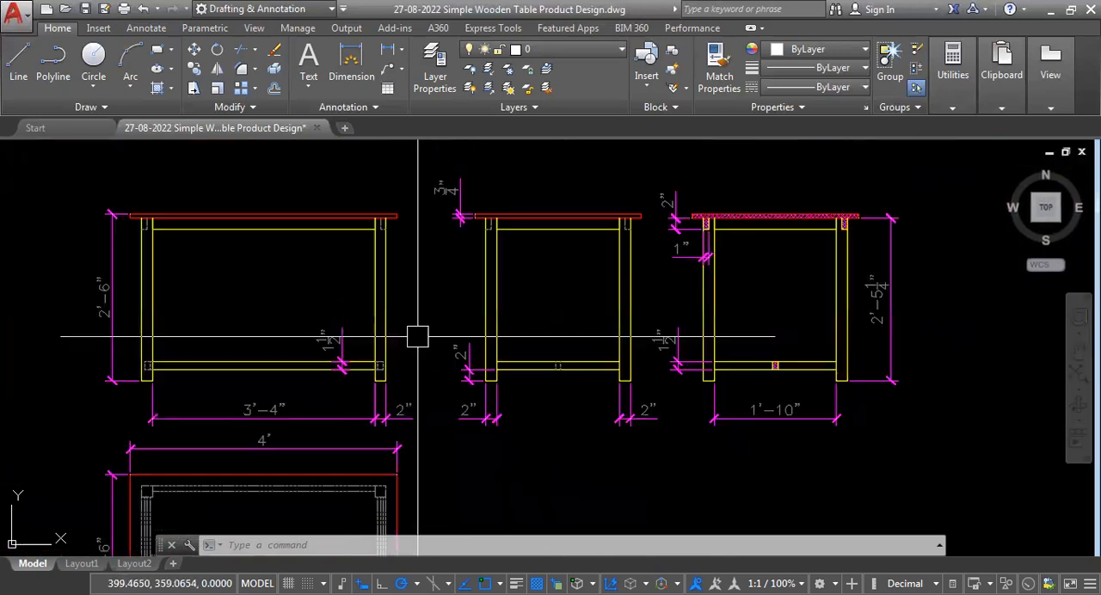
Examine the front view's right leg and lower rail dimensions against the matching parts of the side and section views.
{"action": "scroll", "coordinate": [677, 389], "scroll_direction": "up", "scroll_amount": 2}
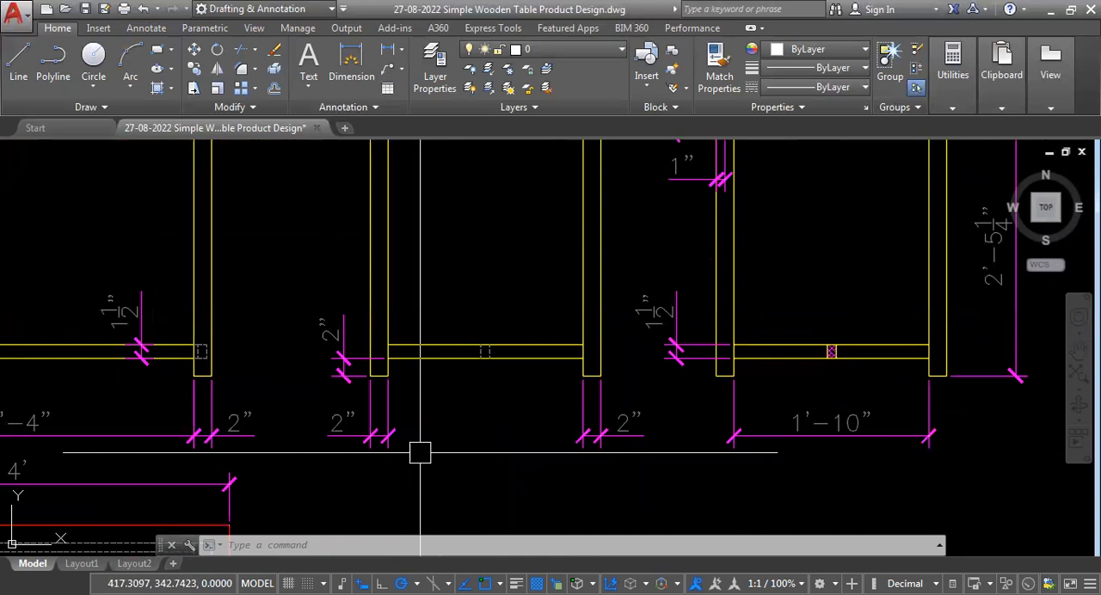
{"action": "scroll", "coordinate": [840, 349], "scroll_direction": "up", "scroll_amount": 2}
{"action": "scroll", "coordinate": [728, 393], "scroll_direction": "down", "scroll_amount": 4}
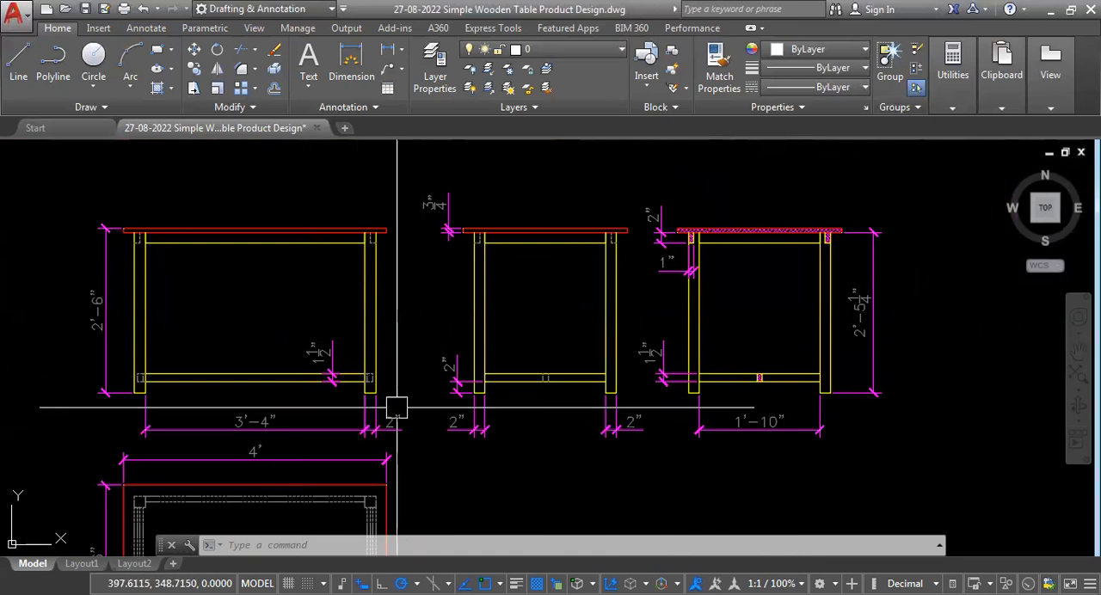
{"action": "scroll", "coordinate": [396, 408], "scroll_direction": "up", "scroll_amount": 2}
{"action": "scroll", "coordinate": [365, 413], "scroll_direction": "up", "scroll_amount": 2}
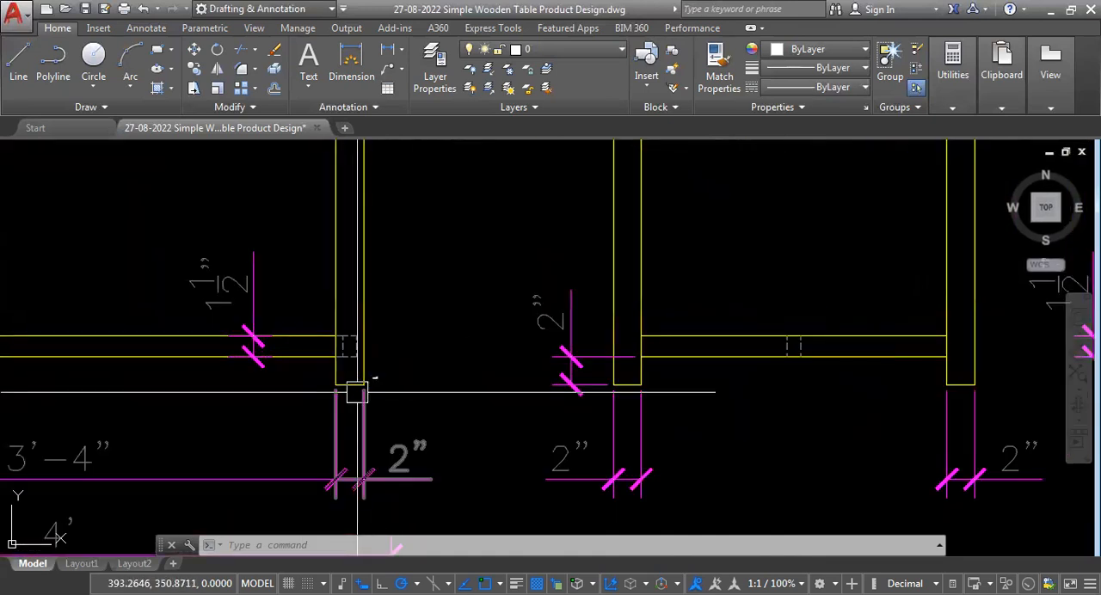
{"action": "scroll", "coordinate": [357, 393], "scroll_direction": "down", "scroll_amount": 4}
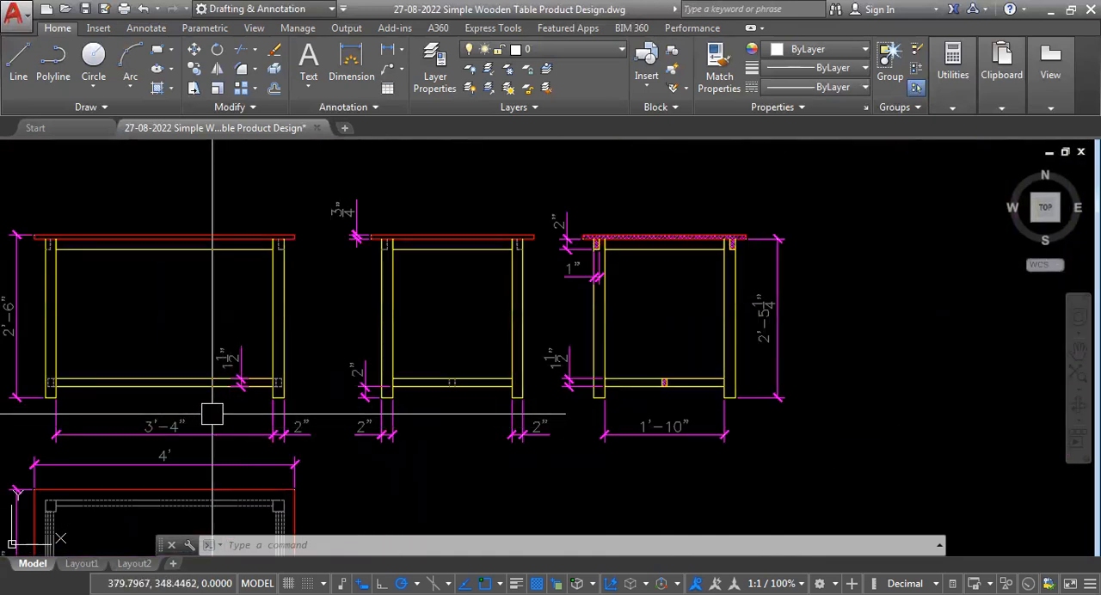
{"action": "scroll", "coordinate": [247, 402], "scroll_direction": "up", "scroll_amount": 2}
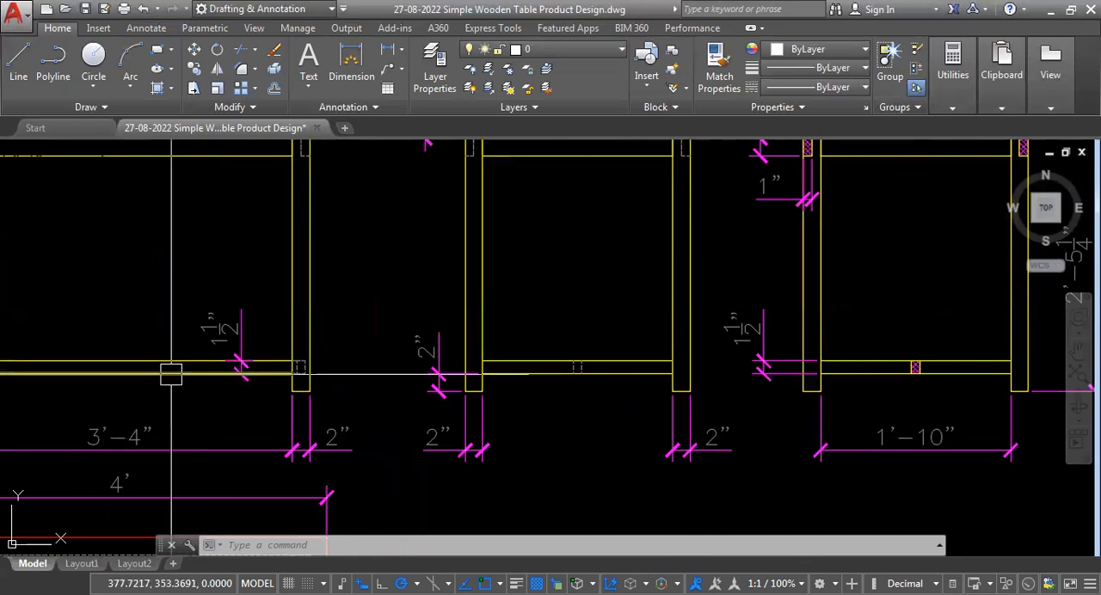
{"action": "scroll", "coordinate": [190, 387], "scroll_direction": "down", "scroll_amount": 3}
{"action": "scroll", "coordinate": [241, 392], "scroll_direction": "up", "scroll_amount": 2}
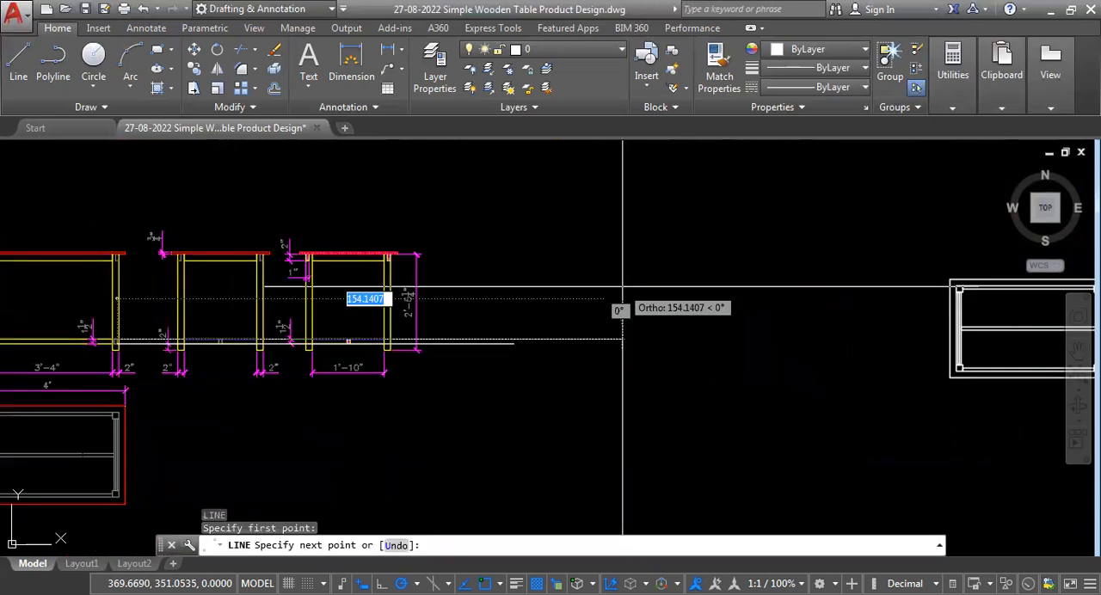
Draw horizontal projection lines from the front view's right dashed rail end across to the section view.
{"action": "left_click", "coordinate": [623, 287]}
{"action": "key", "text": "Return"}
{"action": "scroll", "coordinate": [121, 336], "scroll_direction": "up", "scroll_amount": 2}
{"action": "middle_click_drag", "start_coordinate": [121, 335], "coordinate": [270, 226]}
{"action": "scroll", "coordinate": [266, 222], "scroll_direction": "up", "scroll_amount": 5}
{"action": "middle_click_drag", "start_coordinate": [197, 449], "coordinate": [212, 316]}
{"action": "scroll", "coordinate": [215, 318], "scroll_direction": "down", "scroll_amount": 2}
{"action": "scroll", "coordinate": [207, 348], "scroll_direction": "up", "scroll_amount": 1}
Copy the dashed lower rail end from the front view into the section view's right leg and give it solid yellow lines.
{"action": "left_click", "coordinate": [175, 369]}
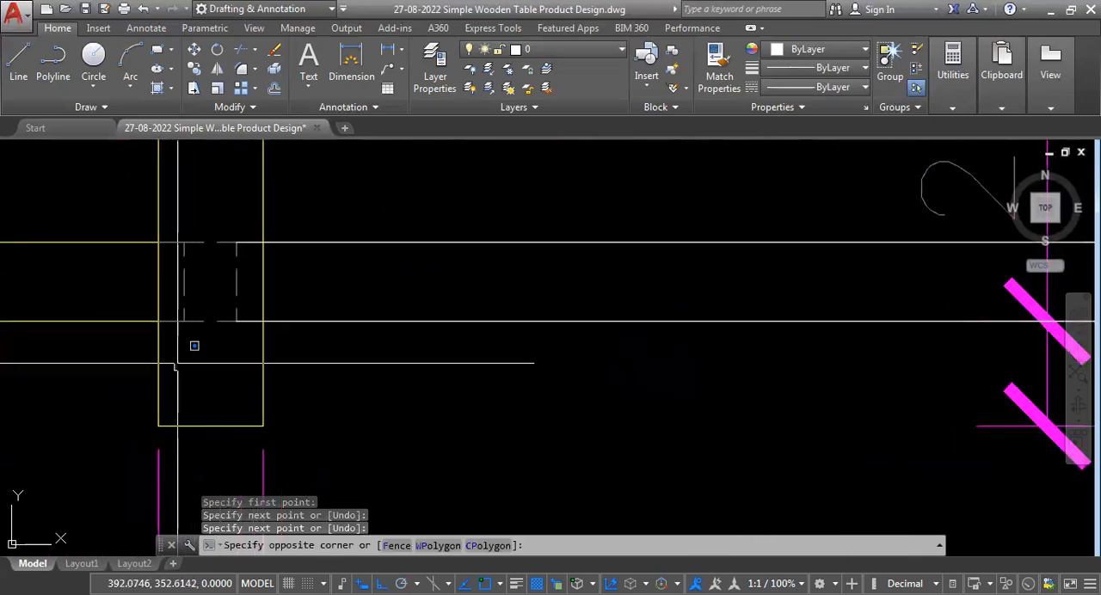
{"action": "left_click", "coordinate": [361, 256]}
{"action": "type", "text": "CO"}
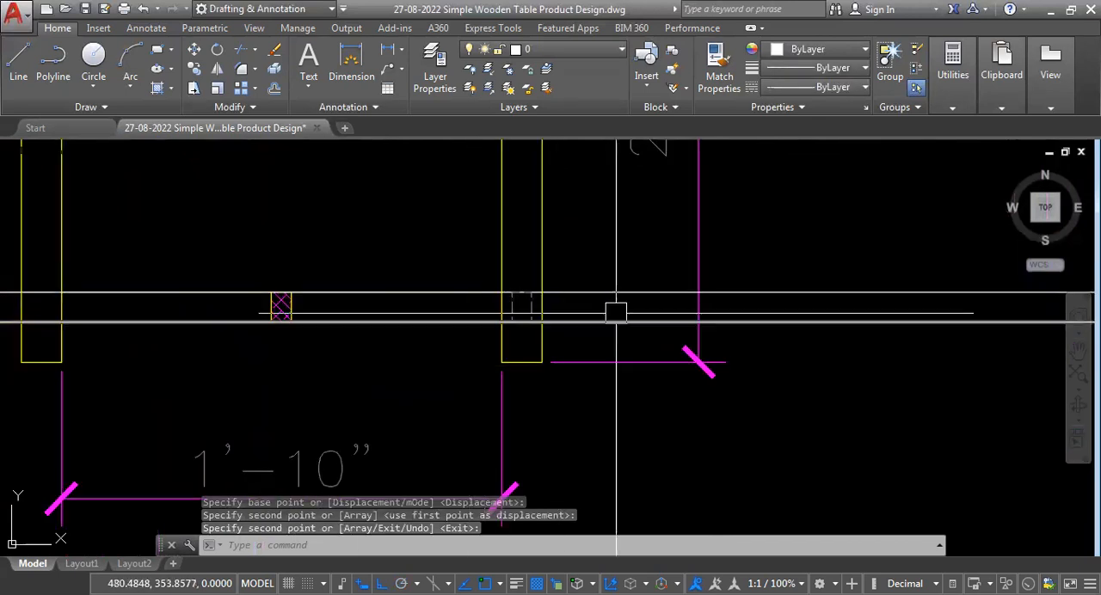
{"action": "key", "text": "Return"}
{"action": "left_click", "coordinate": [635, 249]}
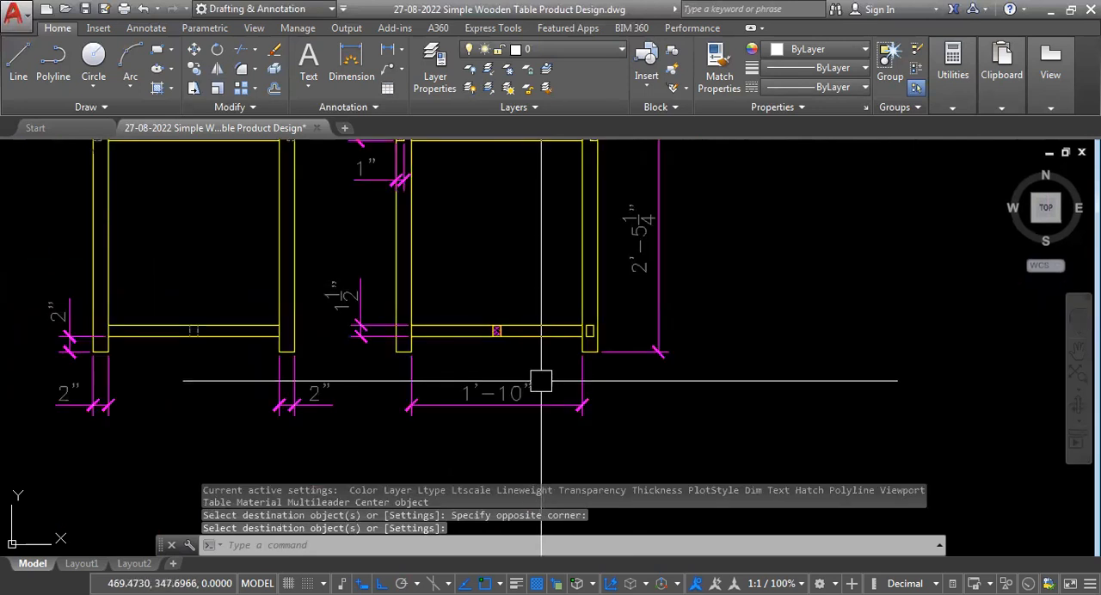
Delete the copied rail end rectangle from the bottom of the section view's right leg.
{"action": "scroll", "coordinate": [576, 396], "scroll_direction": "down", "scroll_amount": 5}
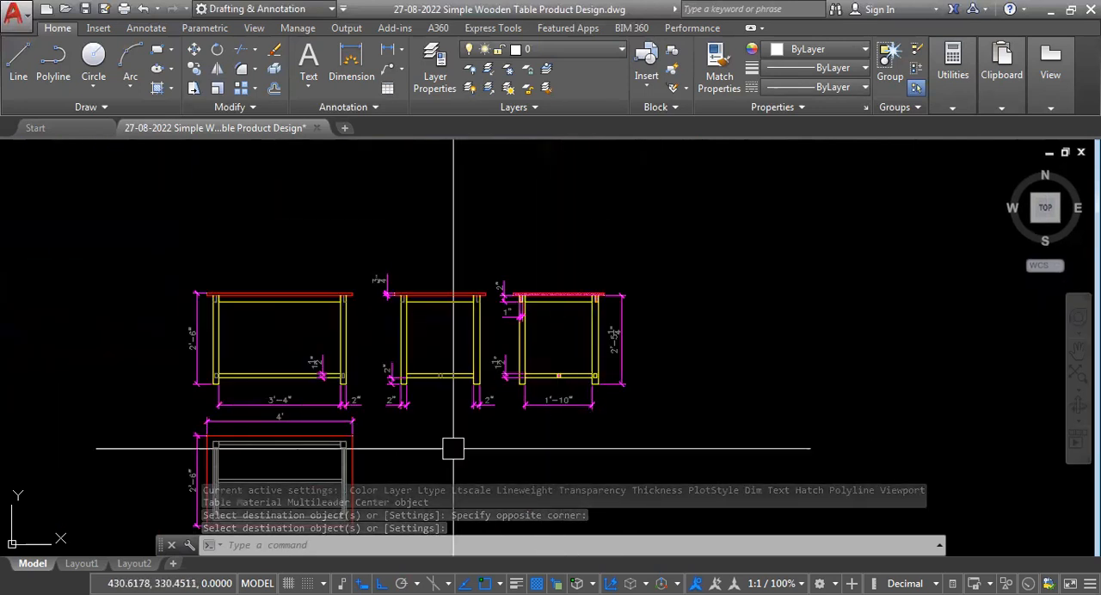
{"action": "scroll", "coordinate": [274, 408], "scroll_direction": "up", "scroll_amount": 5}
{"action": "scroll", "coordinate": [215, 387], "scroll_direction": "down", "scroll_amount": 3}
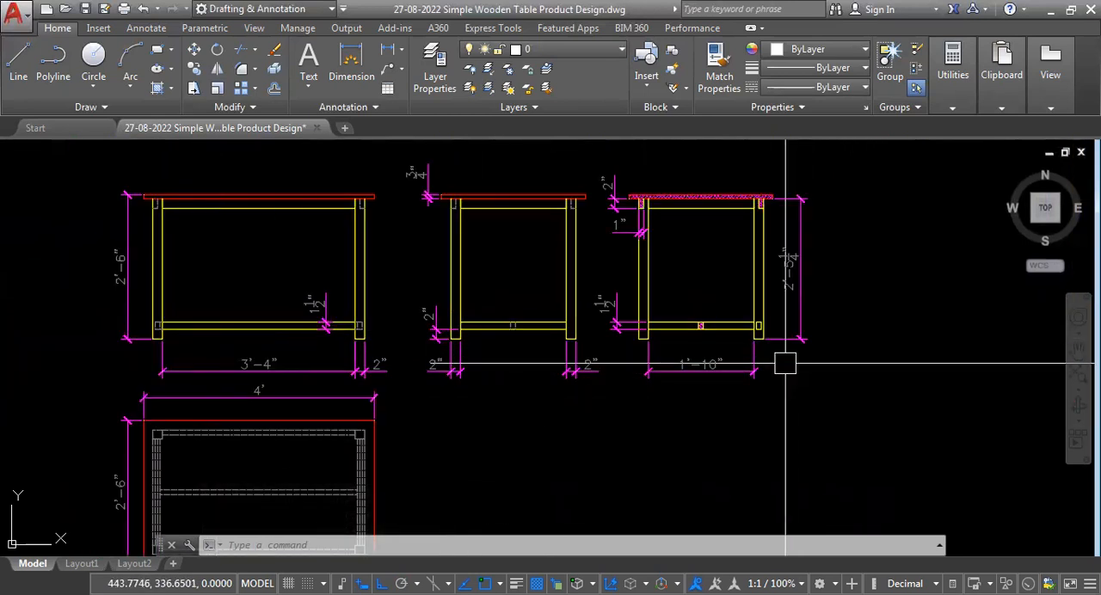
{"action": "scroll", "coordinate": [774, 366], "scroll_direction": "up", "scroll_amount": 6}
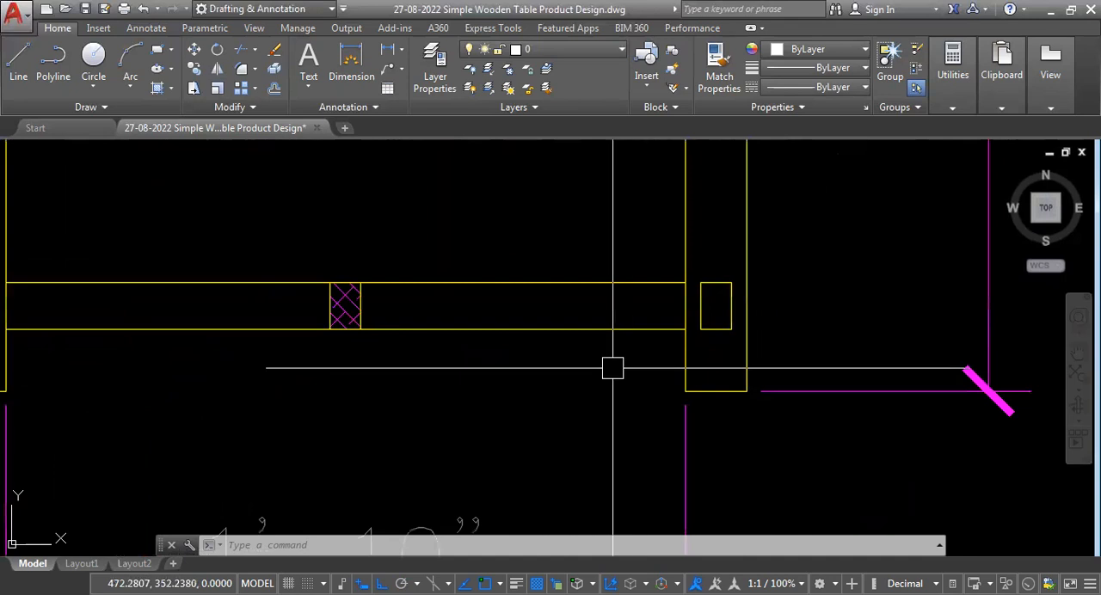
{"action": "left_click", "coordinate": [624, 348]}
{"action": "left_click", "coordinate": [802, 262]}
{"action": "scroll", "coordinate": [817, 299], "scroll_direction": "down", "scroll_amount": 2}
{"action": "scroll", "coordinate": [781, 354], "scroll_direction": "down", "scroll_amount": 2}
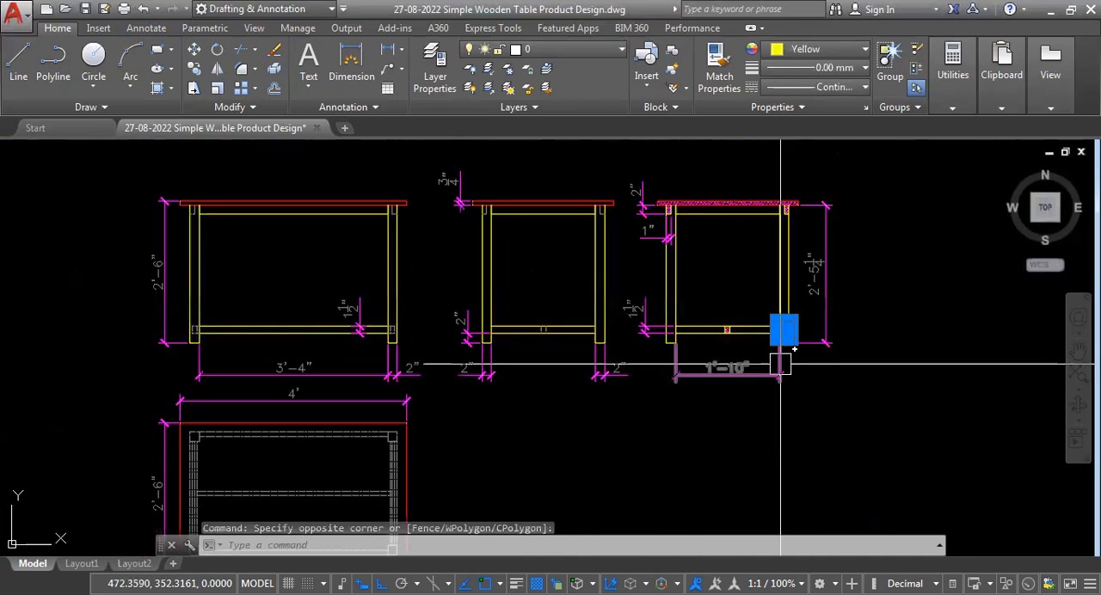
{"action": "scroll", "coordinate": [667, 409], "scroll_direction": "up", "scroll_amount": 1}
{"action": "key", "text": "Delete"}
{"action": "scroll", "coordinate": [786, 394], "scroll_direction": "down", "scroll_amount": 3}
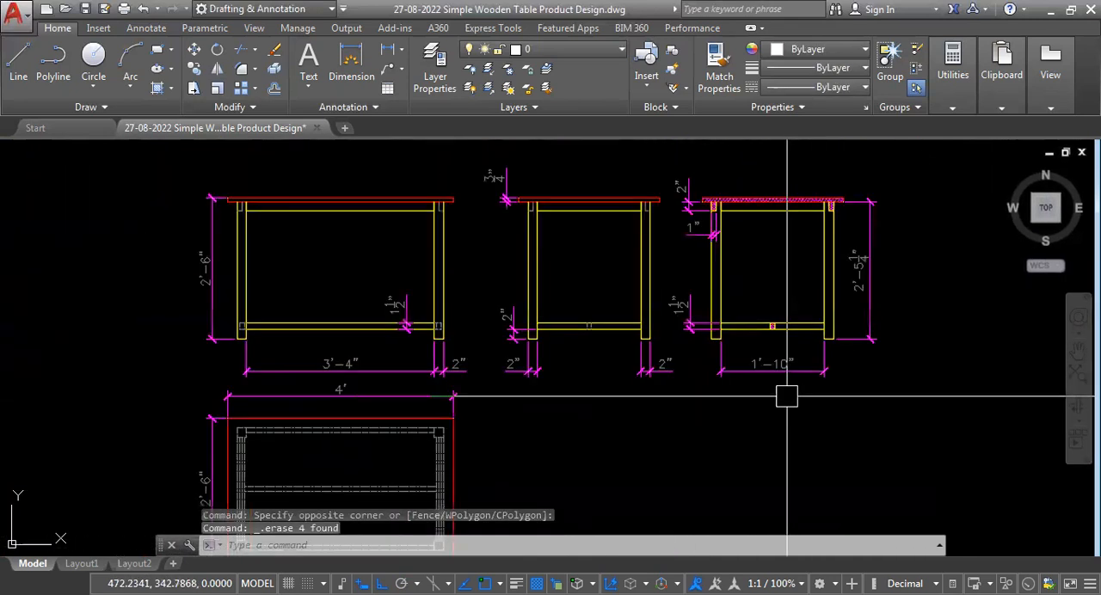
Start a spline beside the dashed lower rail end in the front view's right leg.
{"action": "scroll", "coordinate": [404, 344], "scroll_direction": "up", "scroll_amount": 3}
{"action": "scroll", "coordinate": [396, 354], "scroll_direction": "down", "scroll_amount": 3}
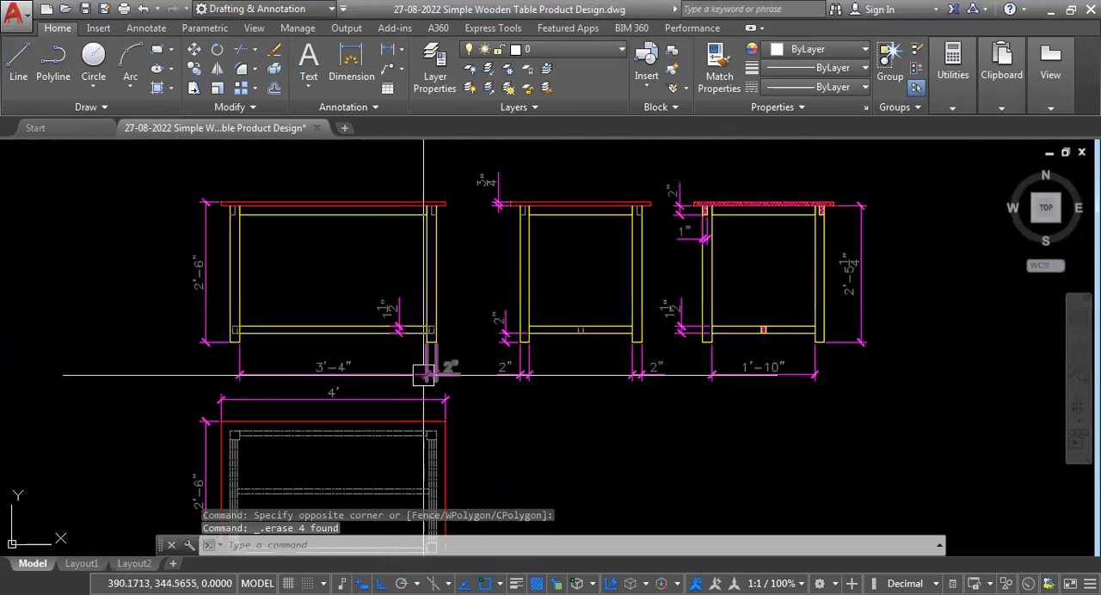
{"action": "scroll", "coordinate": [423, 359], "scroll_direction": "up", "scroll_amount": 5}
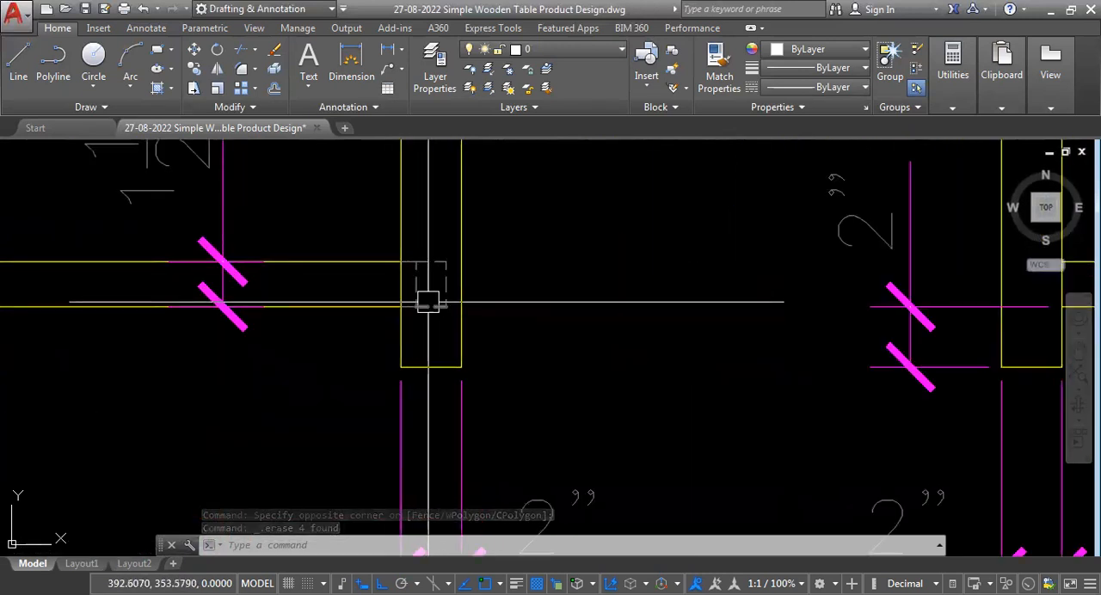
{"action": "scroll", "coordinate": [275, 443], "scroll_direction": "down", "scroll_amount": 4}
{"action": "scroll", "coordinate": [336, 402], "scroll_direction": "up", "scroll_amount": 4}
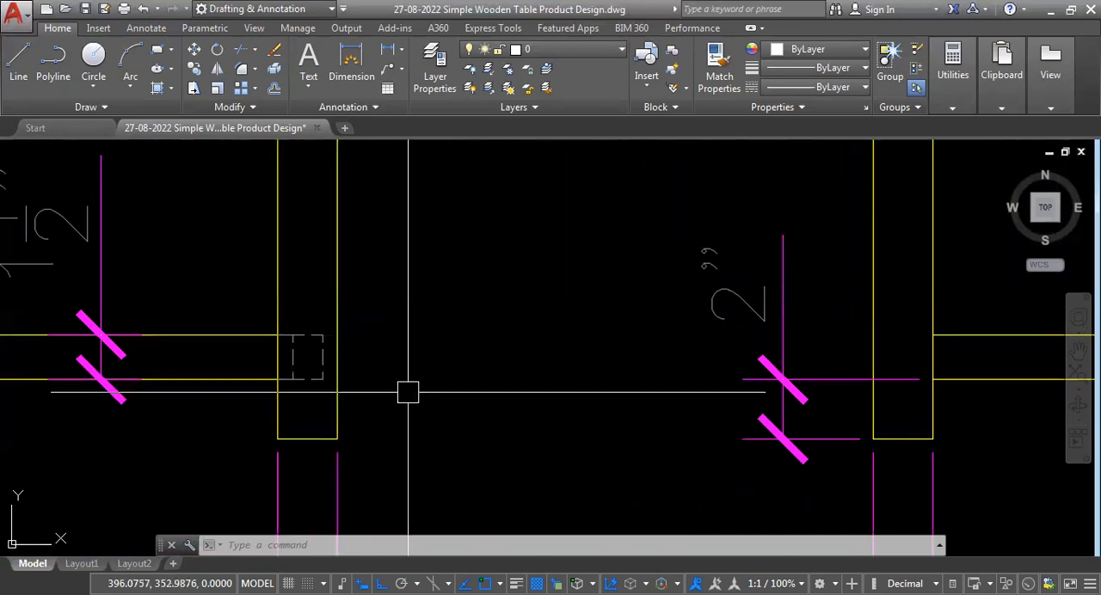
{"action": "type", "text": "SP"}
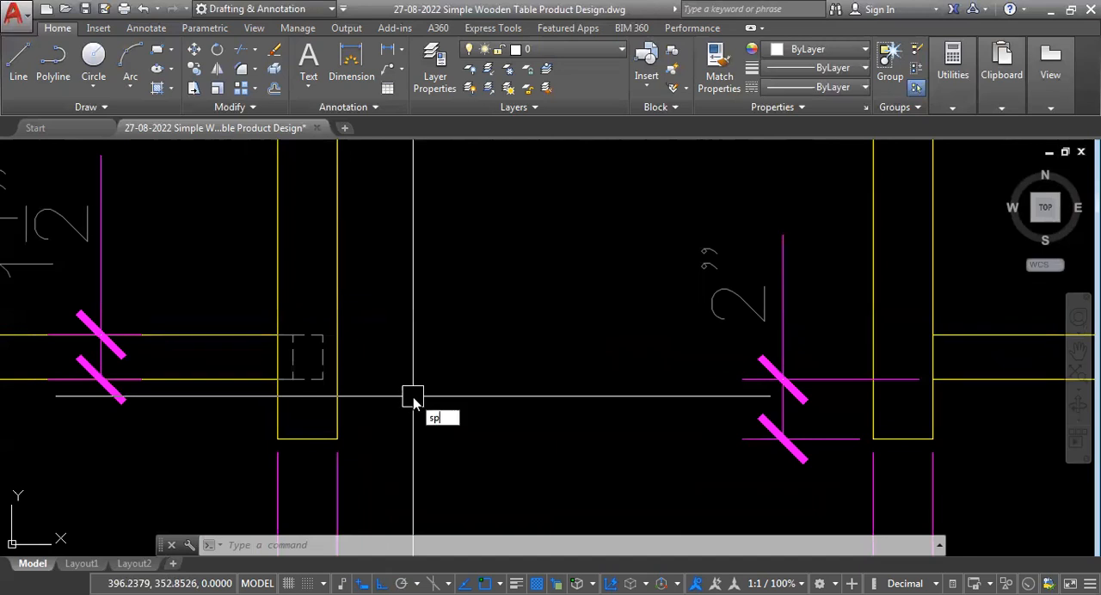
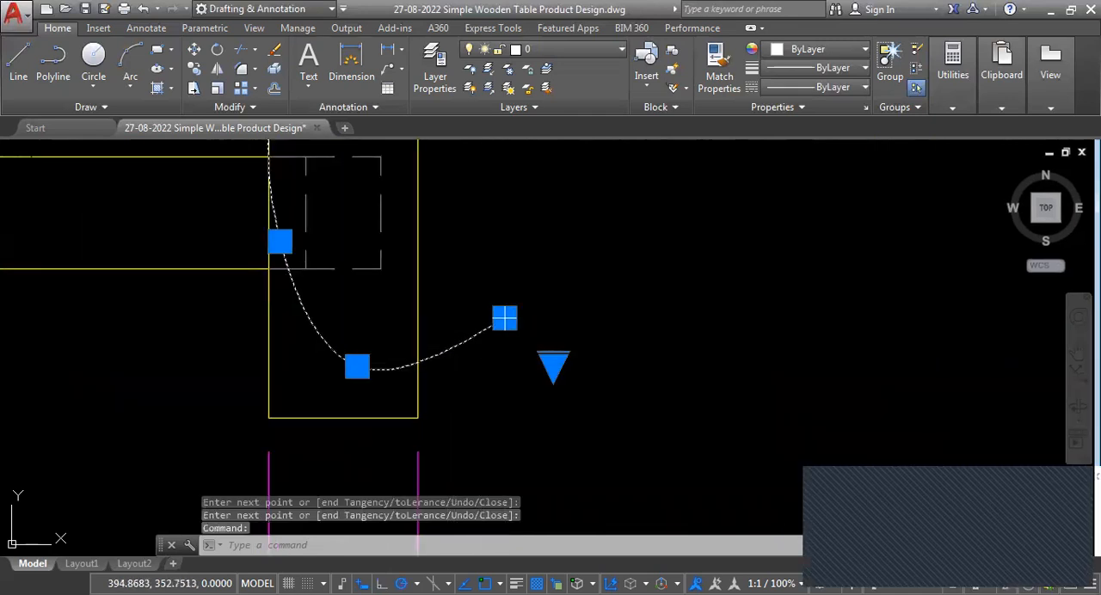
Reshape the spline into a curved break line around the front view's dashed lower rail end and trim it to the right leg's edges.
{"action": "left_click", "coordinate": [505, 319]}
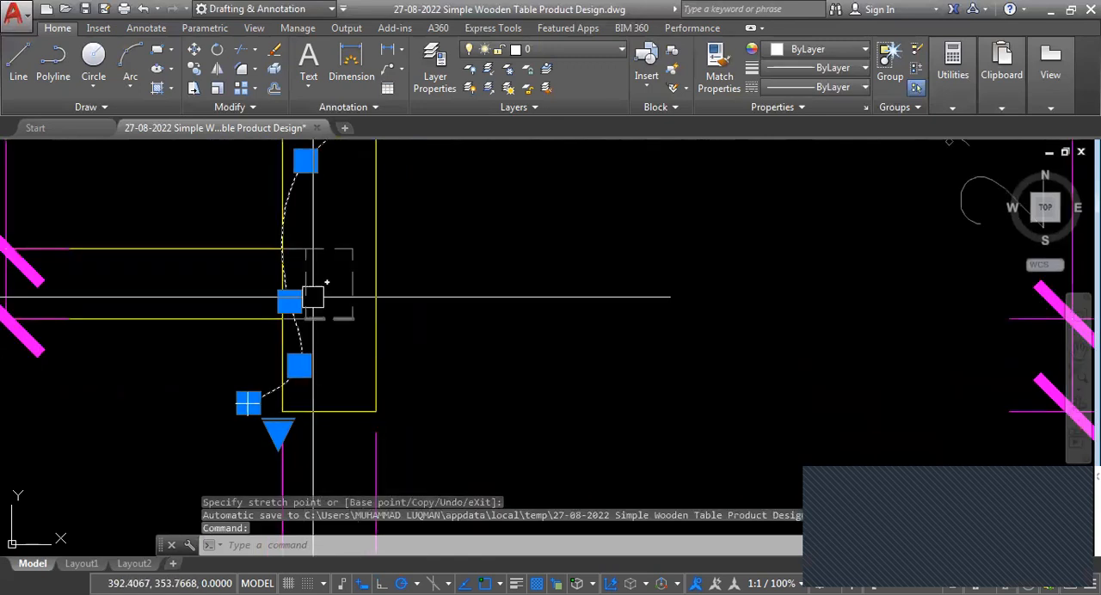
{"action": "scroll", "coordinate": [271, 443], "scroll_direction": "down", "scroll_amount": 4}
{"action": "scroll", "coordinate": [260, 373], "scroll_direction": "up", "scroll_amount": 4}
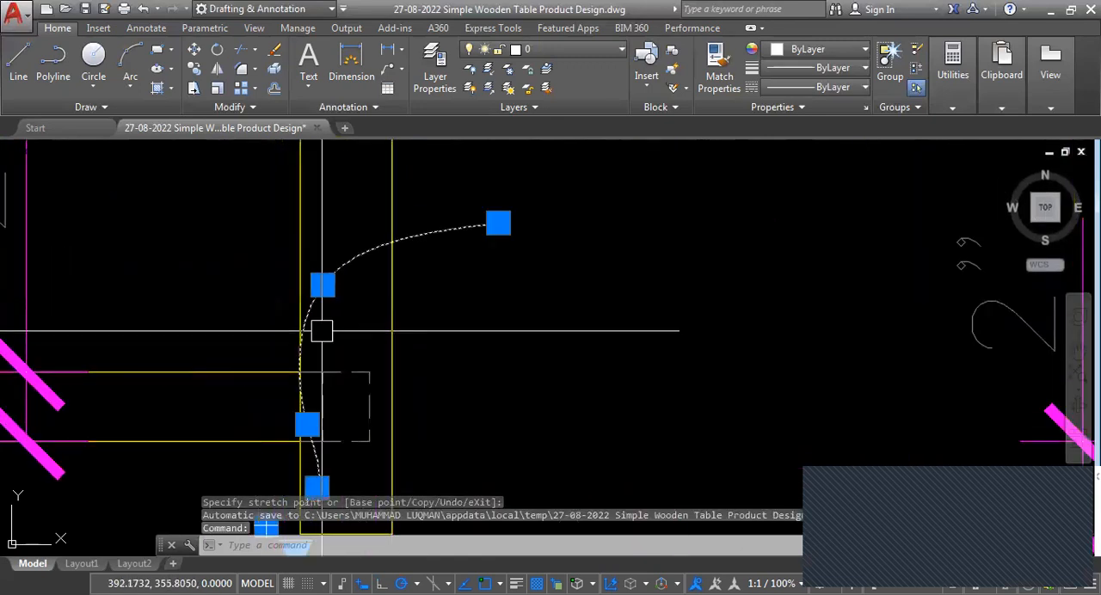
{"action": "mouse_move", "coordinate": [323, 285]}
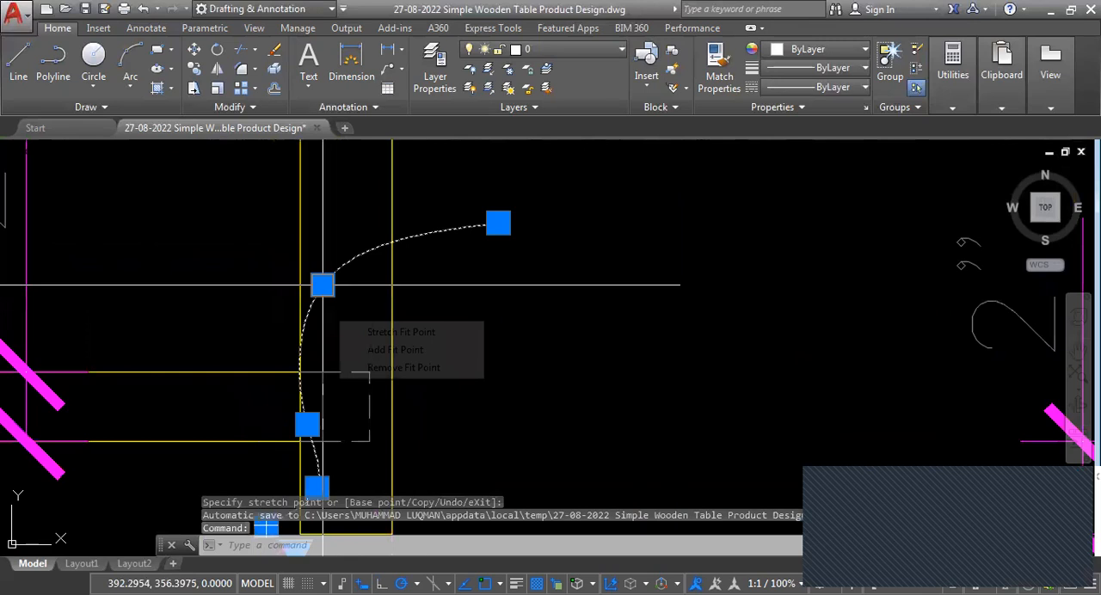
{"action": "scroll", "coordinate": [309, 405], "scroll_direction": "down", "scroll_amount": 2}
{"action": "key", "text": "Escape"}
{"action": "key", "text": "Escape"}
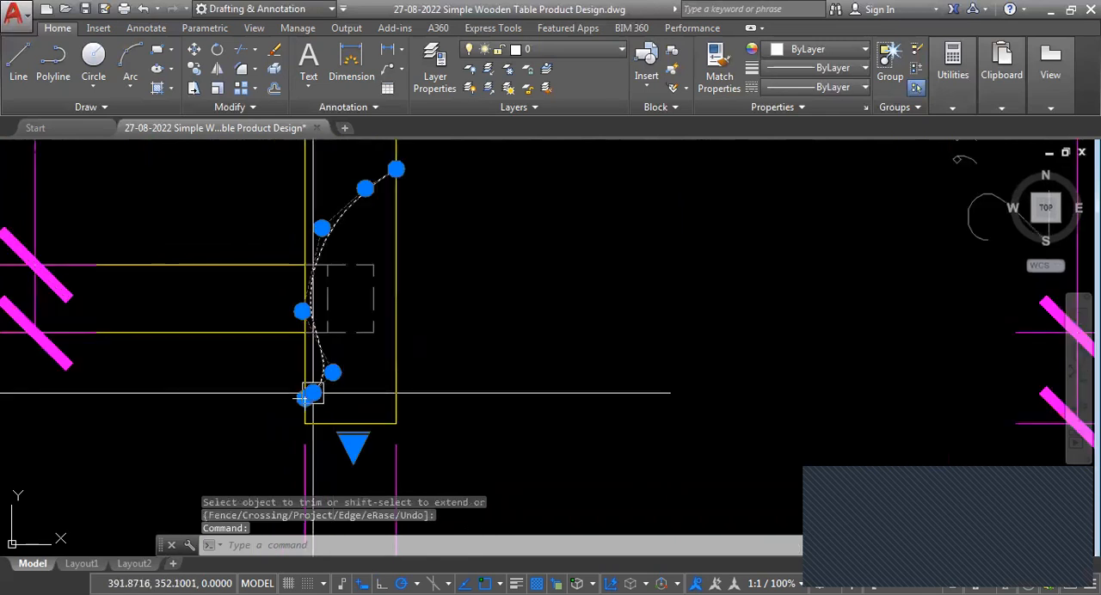
Set the break line spline's colour to index colour 11.
{"action": "left_click", "coordinate": [865, 50]}
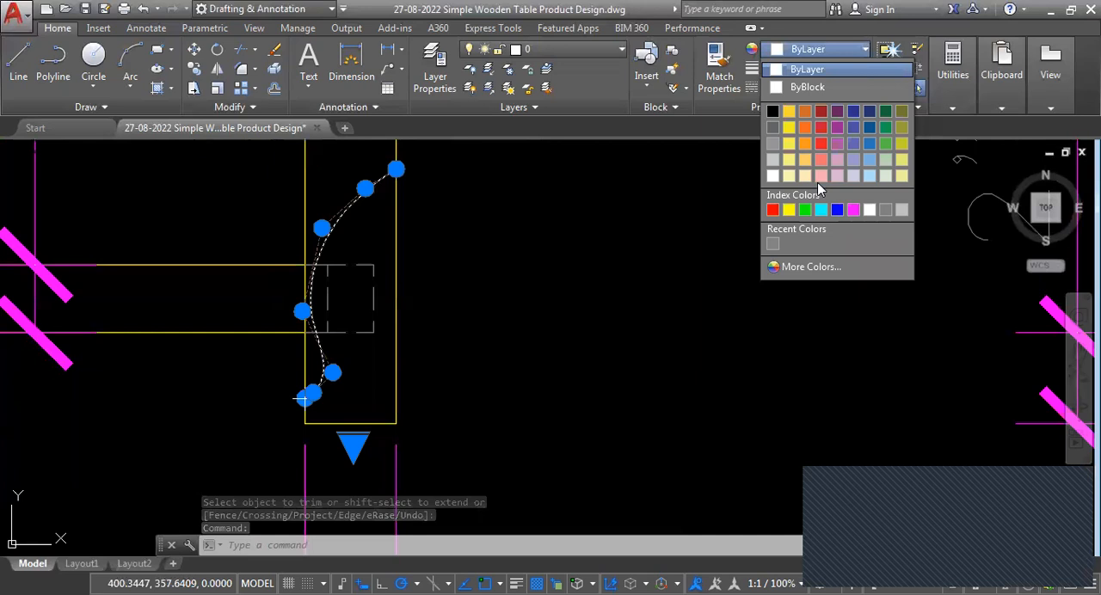
{"action": "left_click", "coordinate": [810, 269]}
{"action": "double_click", "coordinate": [774, 421]}
{"action": "type", "text": "11"}
{"action": "key", "text": "Return"}
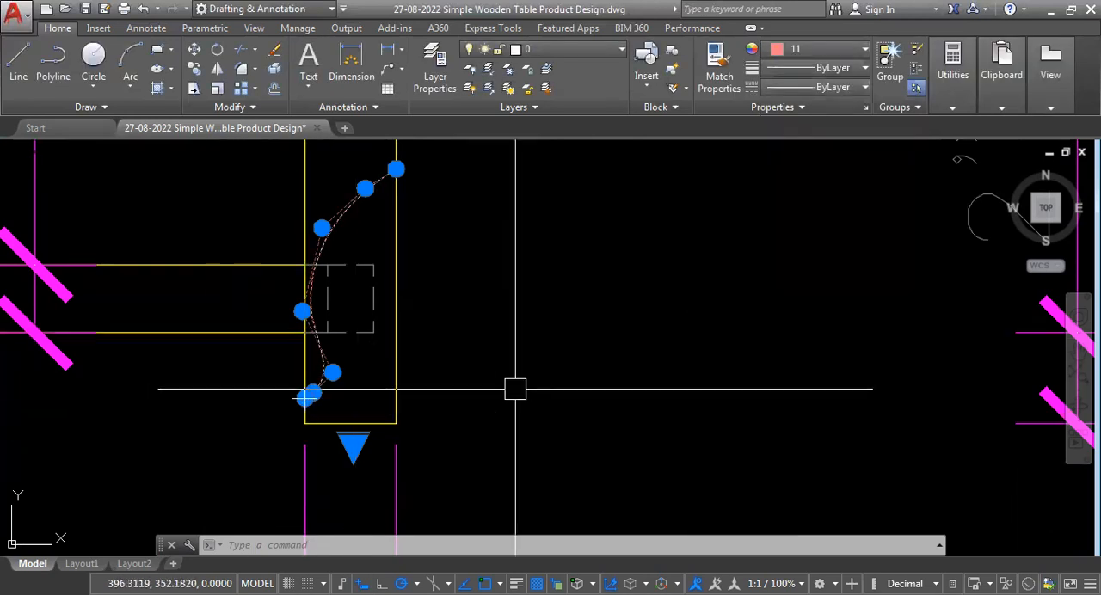
{"action": "key", "text": "Escape"}
{"action": "key", "text": "Escape"}
Make the lower rail end inside the break line a solid yellow rectangle and trim the dashed rail lines between it and the spline.
{"action": "scroll", "coordinate": [332, 360], "scroll_direction": "up", "scroll_amount": 4}
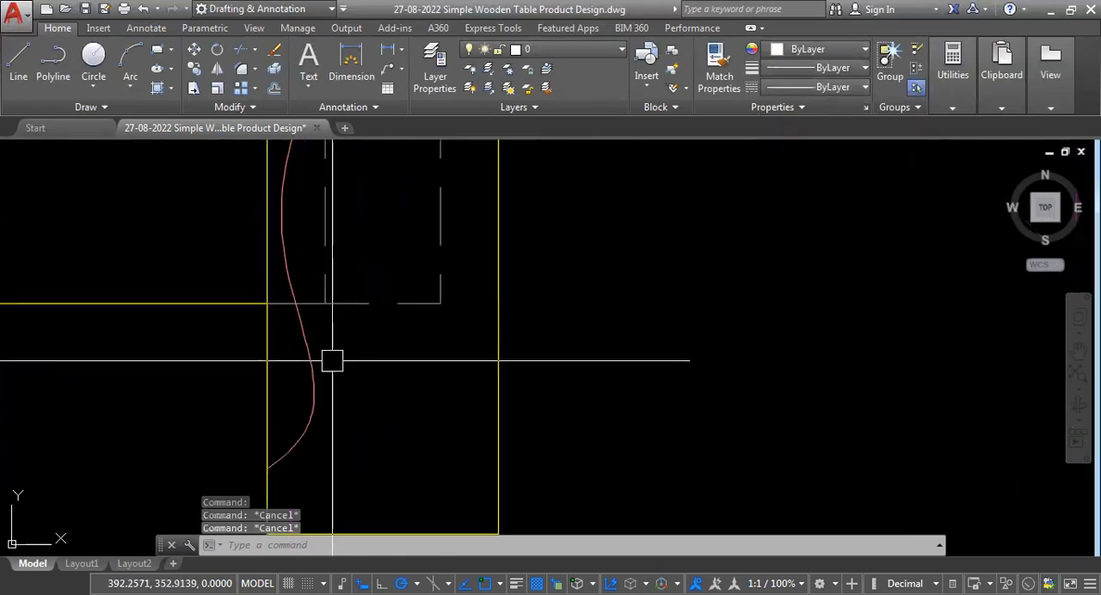
{"action": "scroll", "coordinate": [331, 409], "scroll_direction": "down", "scroll_amount": 2}
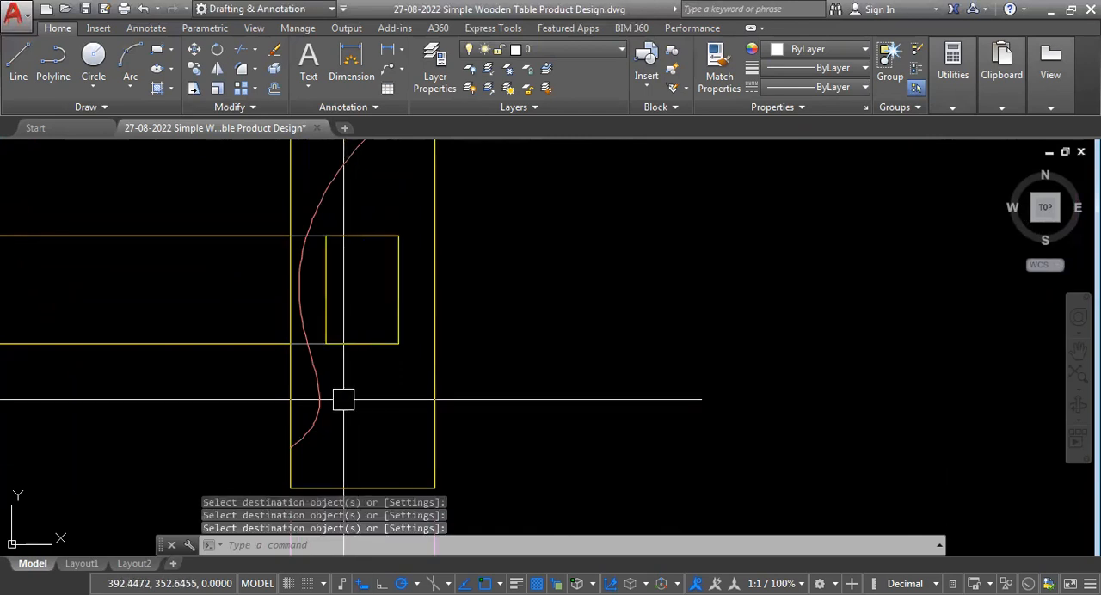
{"action": "scroll", "coordinate": [298, 351], "scroll_direction": "up", "scroll_amount": 2}
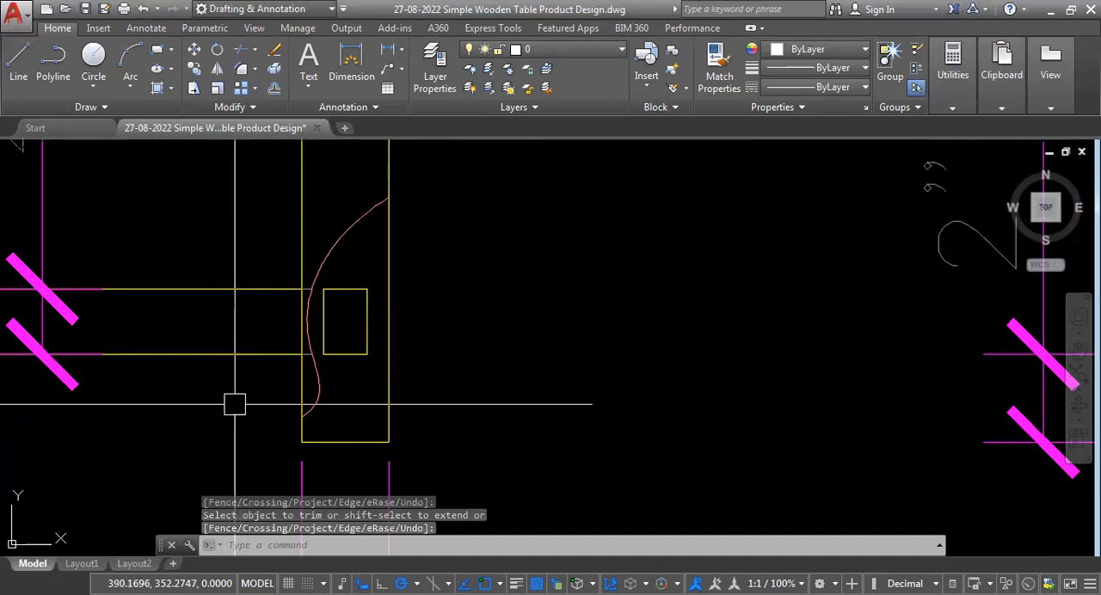
{"action": "scroll", "coordinate": [290, 312], "scroll_direction": "up", "scroll_amount": 2}
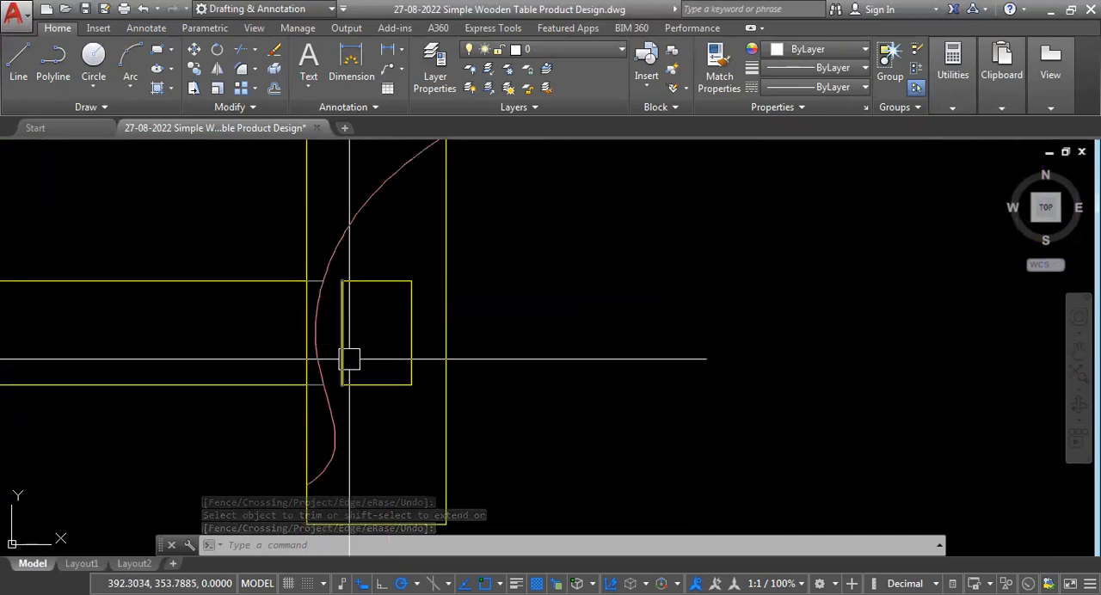
Hatch the rail end in the front view's right leg, match it to the section view's rail hatch, and save the drawing.
{"action": "mouse_move", "coordinate": [337, 414]}
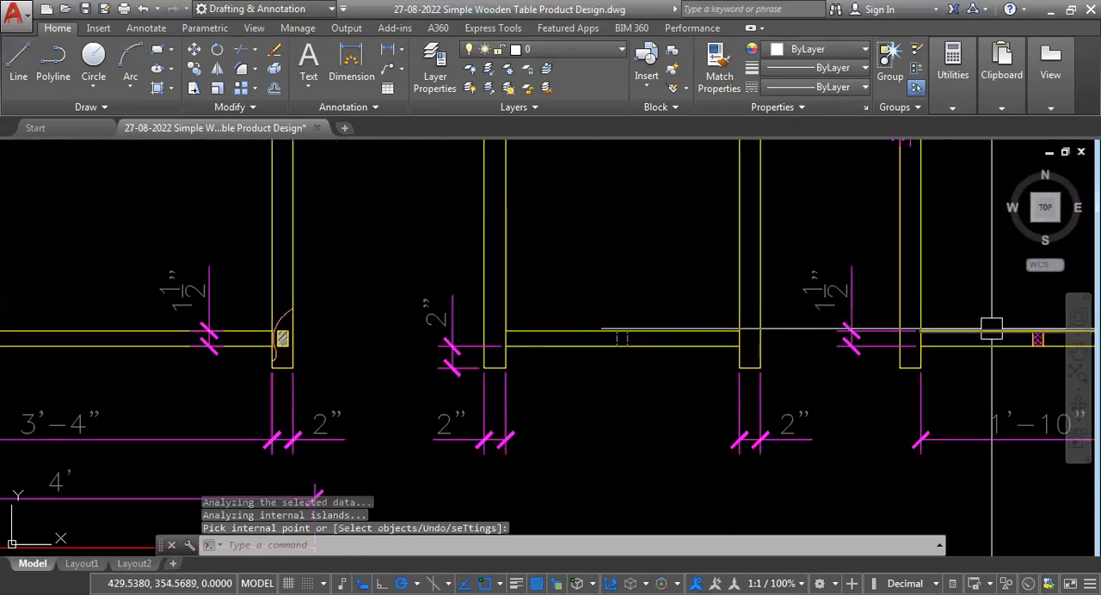
{"action": "middle_click_drag", "start_coordinate": [922, 347], "coordinate": [775, 369]}
{"action": "scroll", "coordinate": [775, 369], "scroll_direction": "up", "scroll_amount": 6}
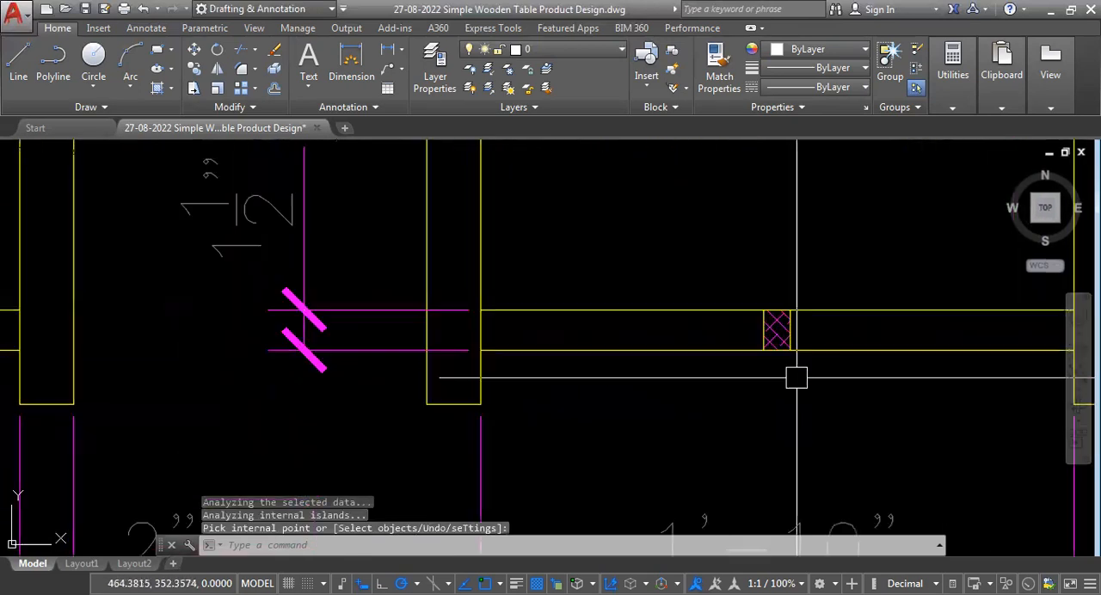
{"action": "type", "text": "mas"}
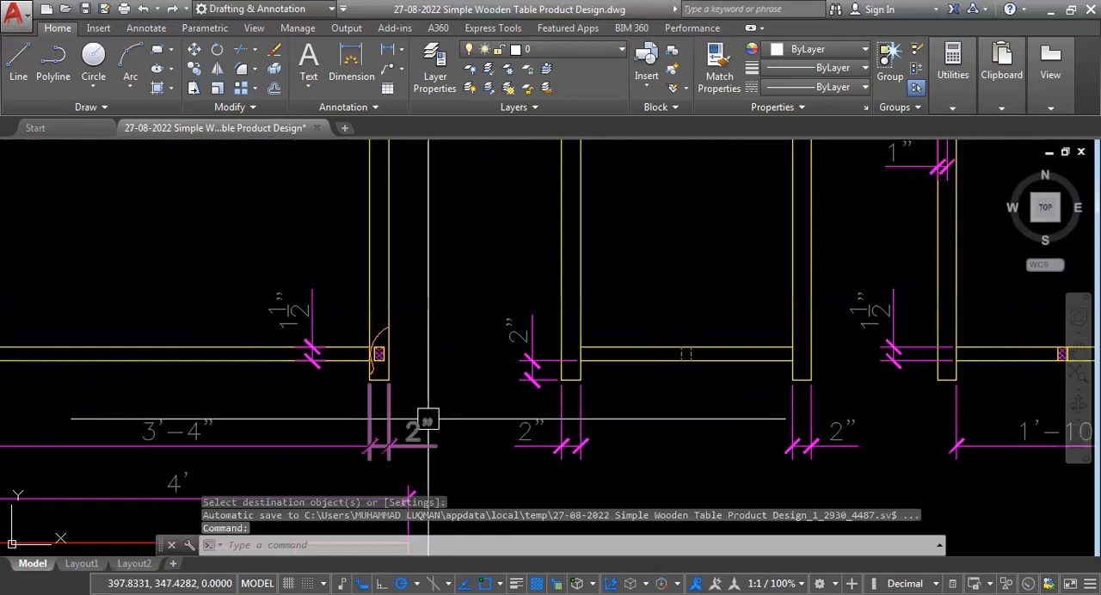
{"action": "key", "text": "ctrl+s"}
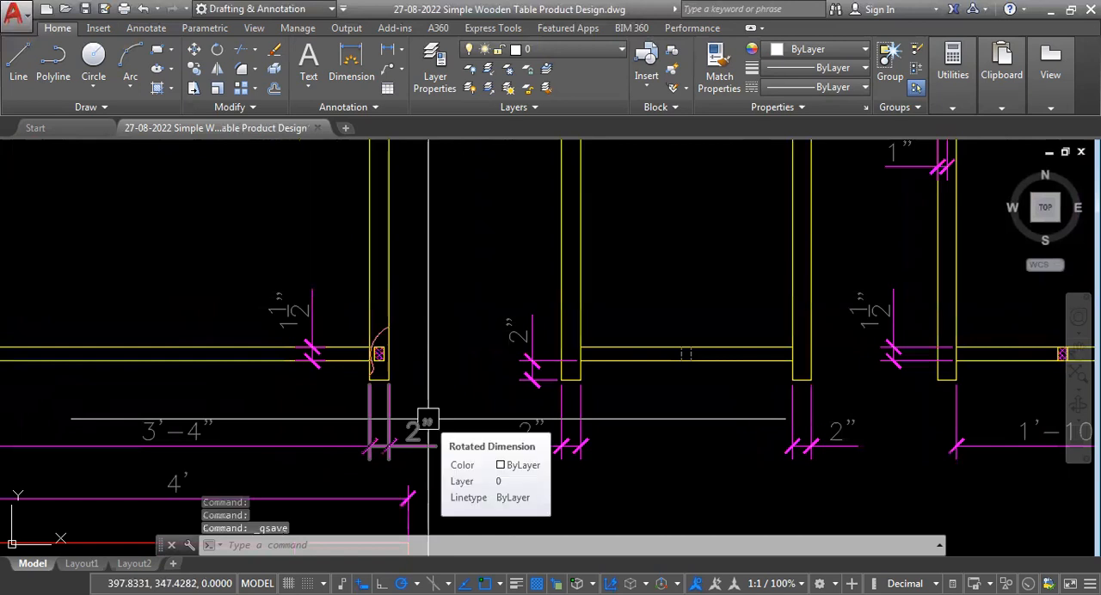
Add a horizontal linear dimension for the hatched rail end's width, placed above it in the front view's right leg.
{"action": "scroll", "coordinate": [370, 378], "scroll_direction": "down", "scroll_amount": 5}
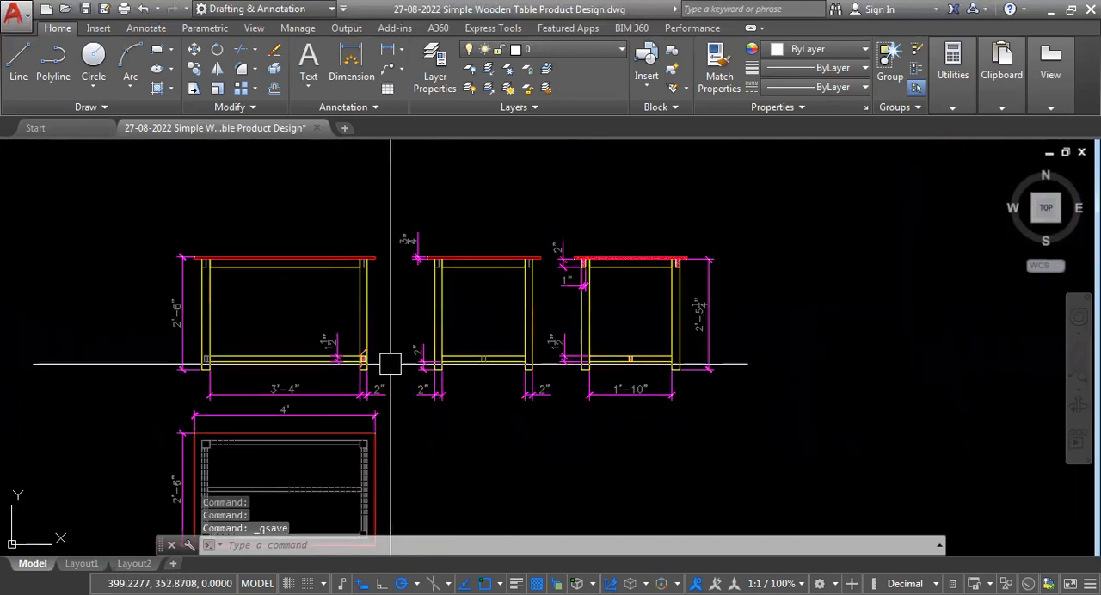
{"action": "scroll", "coordinate": [421, 372], "scroll_direction": "up", "scroll_amount": 2}
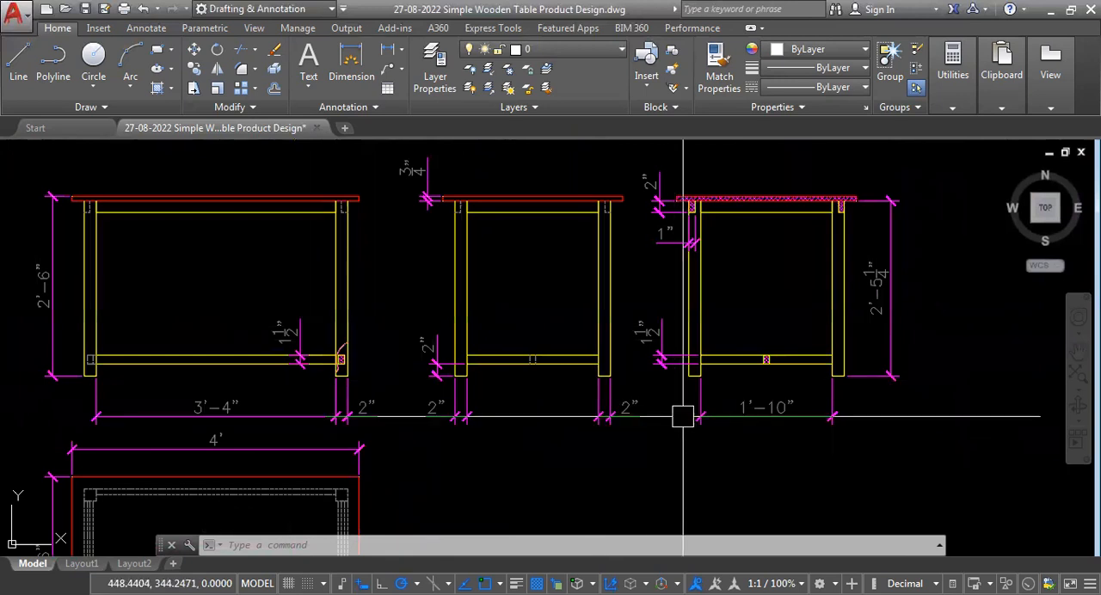
{"action": "scroll", "coordinate": [634, 408], "scroll_direction": "down", "scroll_amount": 2}
{"action": "scroll", "coordinate": [461, 415], "scroll_direction": "up", "scroll_amount": 5}
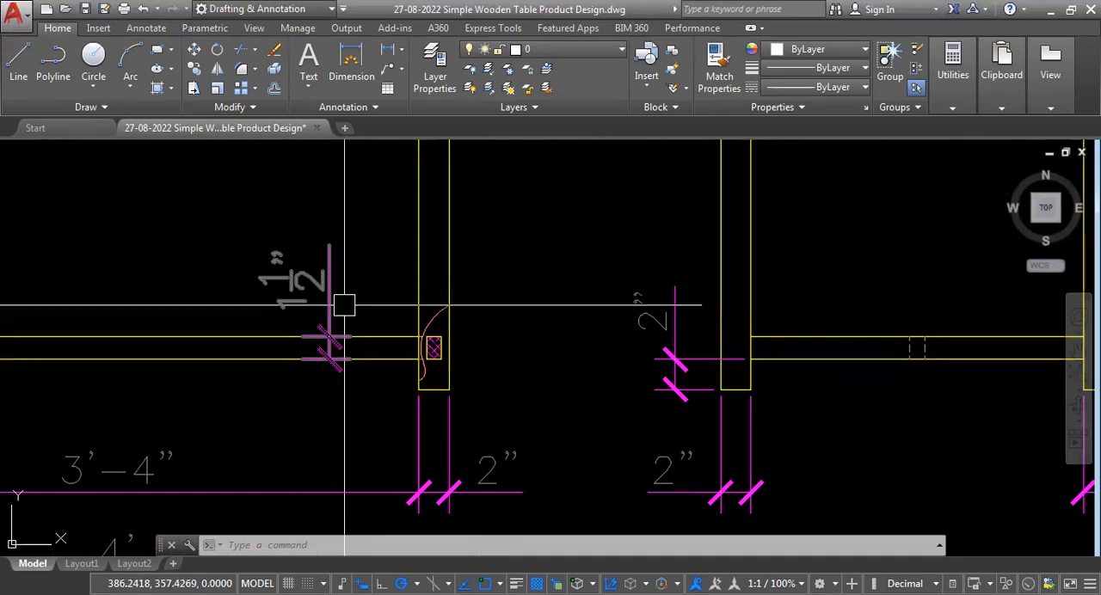
{"action": "scroll", "coordinate": [480, 378], "scroll_direction": "up", "scroll_amount": 2}
{"action": "type", "text": "DLI"}
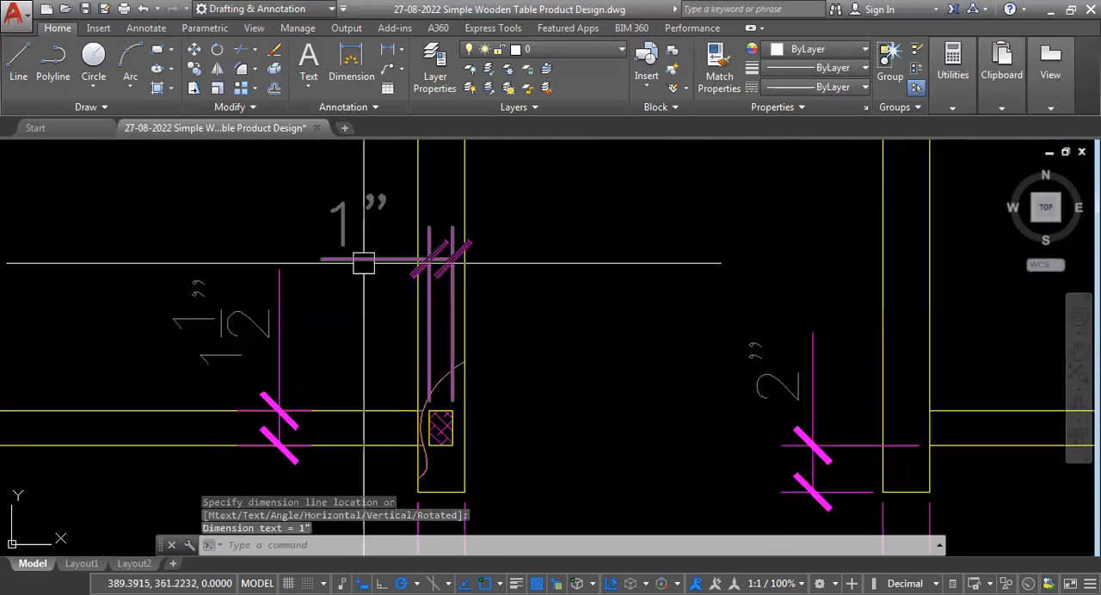
{"action": "left_click", "coordinate": [364, 256]}
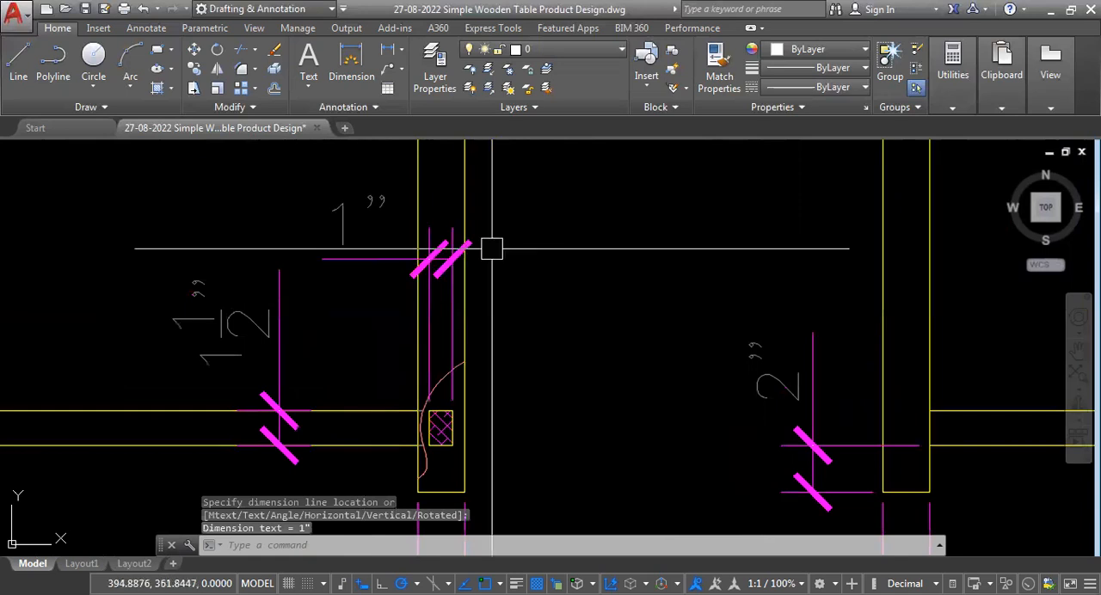
Dimension the horizontal gap between the hatched rail end and the front view's right leg outer edge, placed below the leg.
{"action": "scroll", "coordinate": [477, 445], "scroll_direction": "down", "scroll_amount": 2}
{"action": "scroll", "coordinate": [460, 387], "scroll_direction": "up", "scroll_amount": 3}
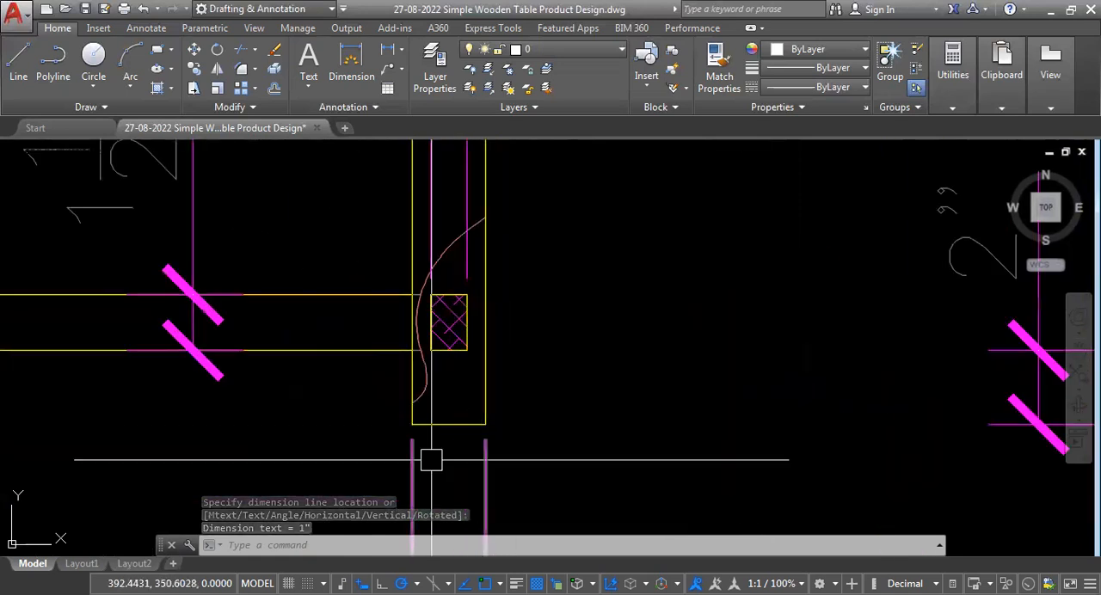
{"action": "scroll", "coordinate": [398, 492], "scroll_direction": "down", "scroll_amount": 3}
{"action": "scroll", "coordinate": [459, 425], "scroll_direction": "up", "scroll_amount": 2}
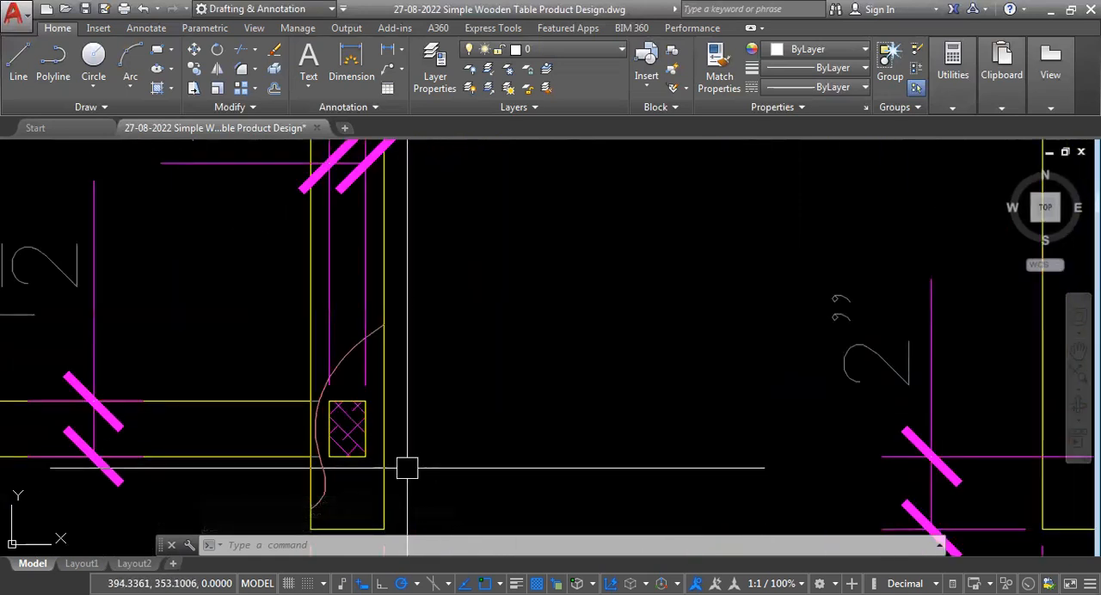
{"action": "scroll", "coordinate": [435, 373], "scroll_direction": "down", "scroll_amount": 3}
{"action": "scroll", "coordinate": [422, 322], "scroll_direction": "up", "scroll_amount": 2}
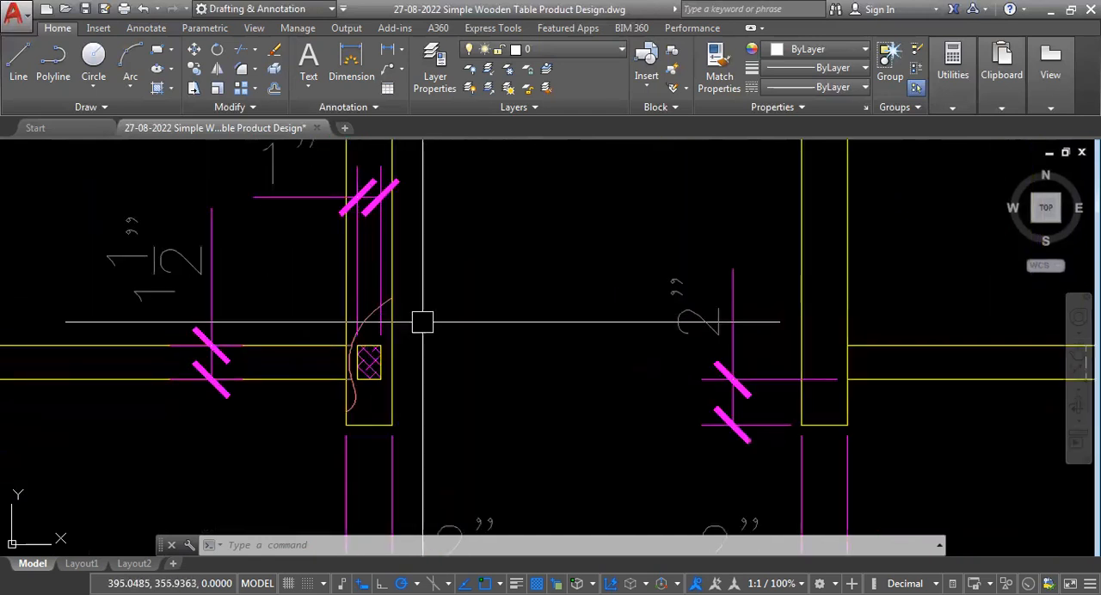
{"action": "scroll", "coordinate": [423, 352], "scroll_direction": "up", "scroll_amount": 2}
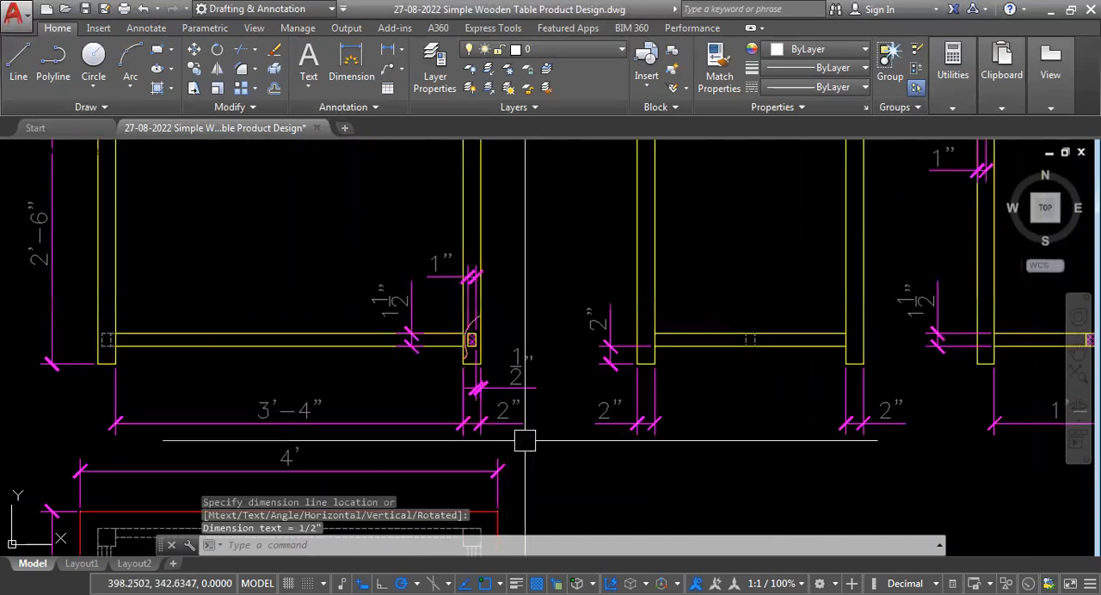
{"action": "scroll", "coordinate": [527, 430], "scroll_direction": "up", "scroll_amount": 3}
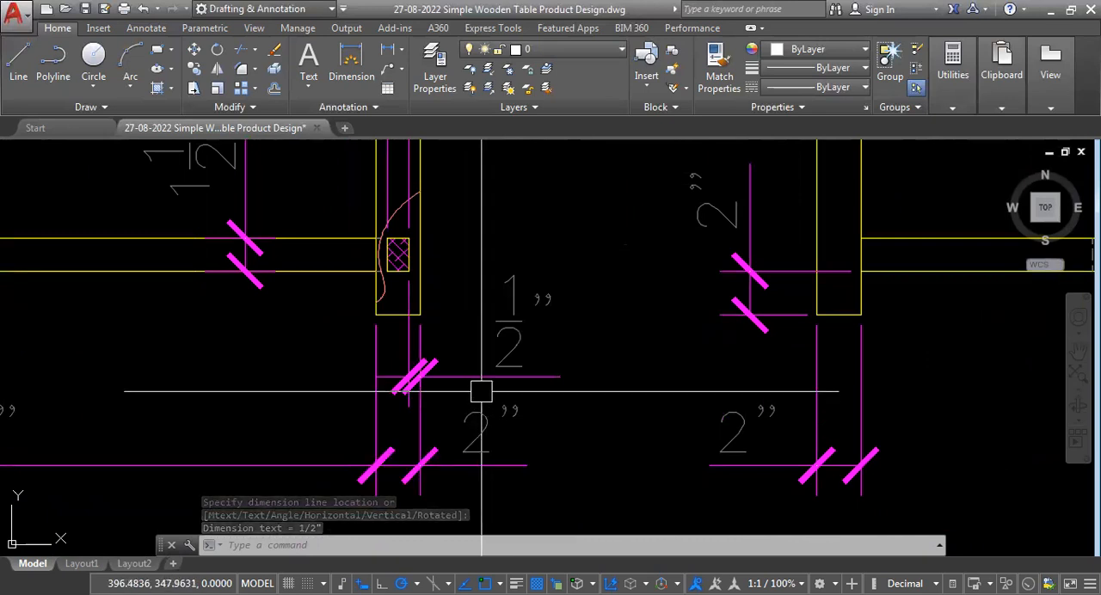
Examine the front, side and section views for missing dimensions, especially around the lower rails.
{"action": "scroll", "coordinate": [471, 436], "scroll_direction": "down", "scroll_amount": 3}
{"action": "scroll", "coordinate": [482, 404], "scroll_direction": "down", "scroll_amount": 5}
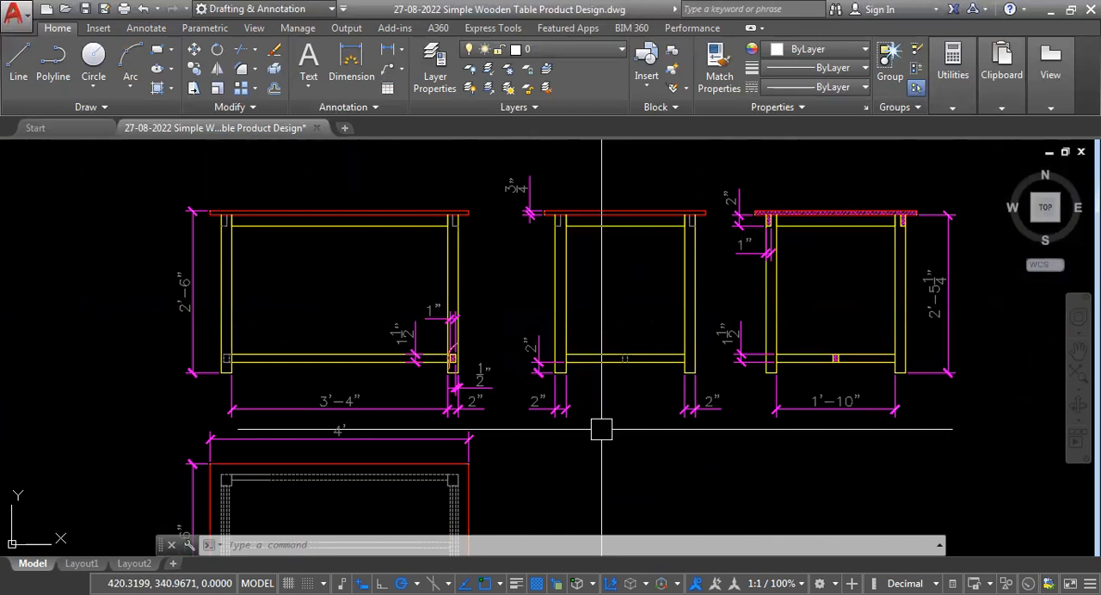
{"action": "middle_click_drag", "start_coordinate": [769, 422], "coordinate": [630, 407]}
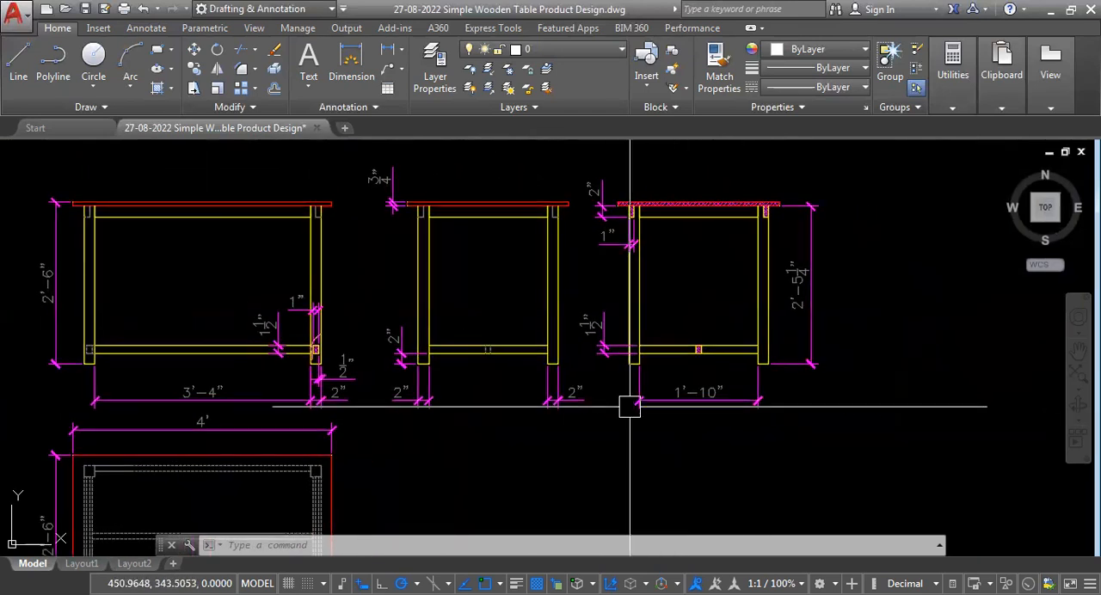
{"action": "scroll", "coordinate": [688, 362], "scroll_direction": "up", "scroll_amount": 5}
{"action": "scroll", "coordinate": [602, 391], "scroll_direction": "down", "scroll_amount": 5}
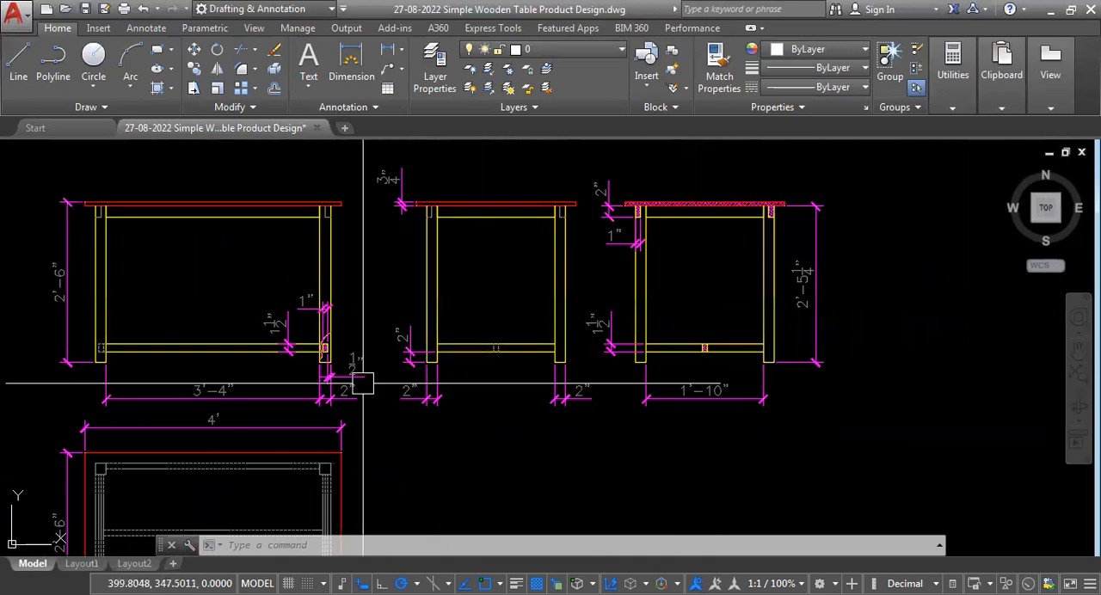
{"action": "scroll", "coordinate": [155, 361], "scroll_direction": "up", "scroll_amount": 2}
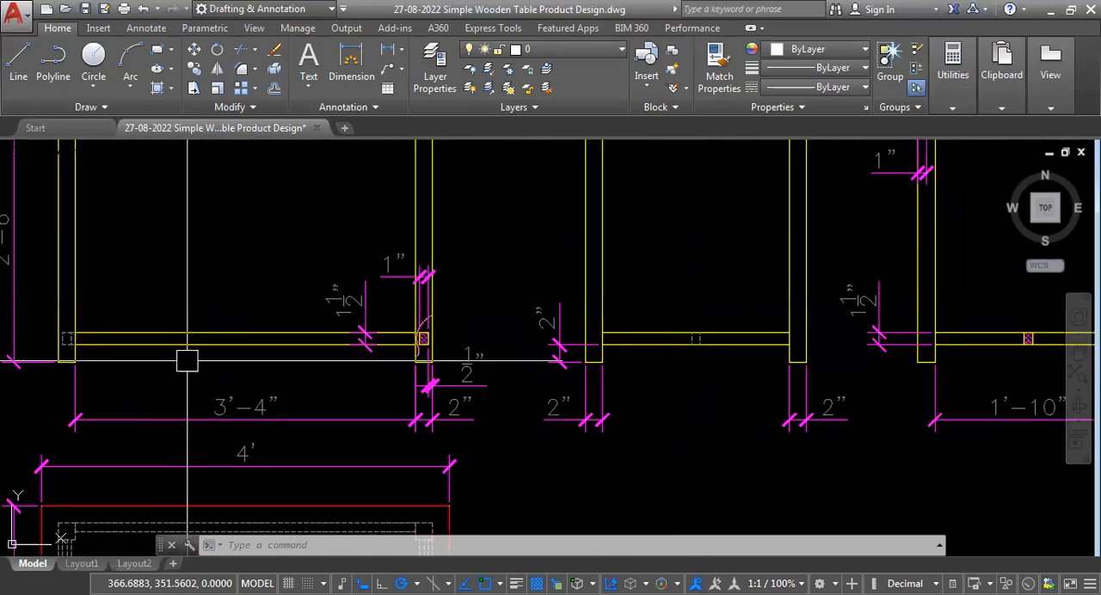
{"action": "left_click", "coordinate": [225, 274]}
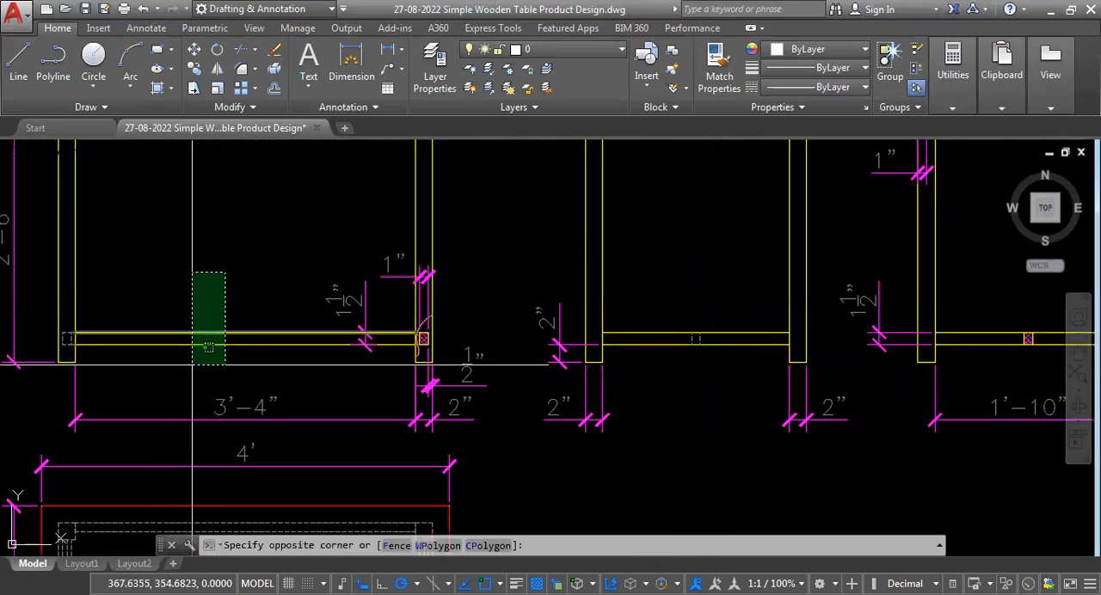
{"action": "key", "text": "Escape"}
{"action": "key", "text": "Escape"}
{"action": "scroll", "coordinate": [217, 418], "scroll_direction": "down", "scroll_amount": 3}
{"action": "scroll", "coordinate": [464, 378], "scroll_direction": "up", "scroll_amount": 4}
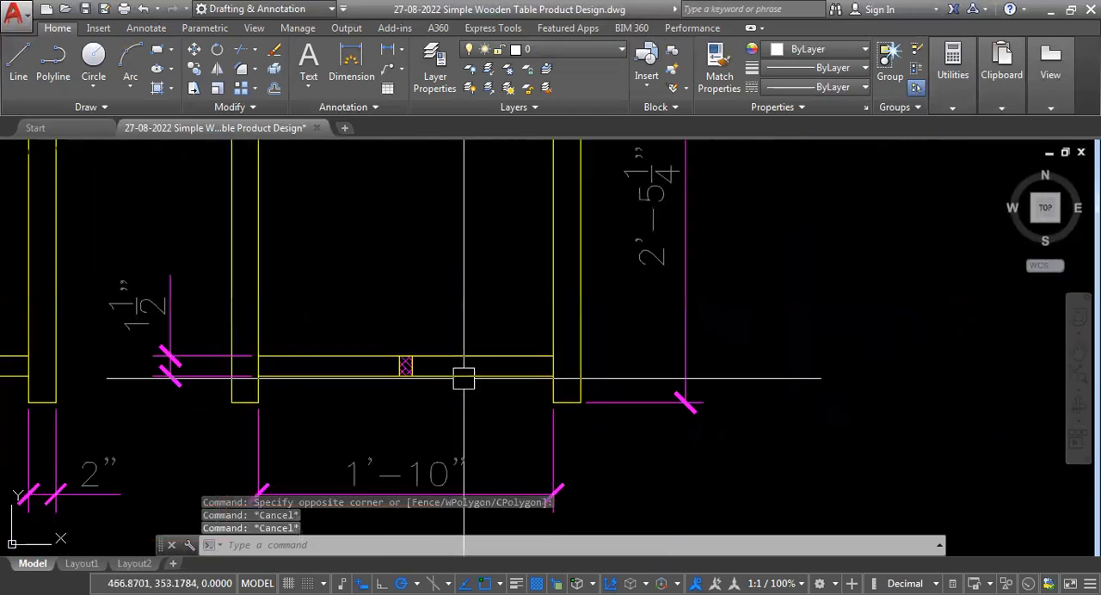
Add linear dimensions for the height and width of the hatched rail in the middle of the section view's lower rail.
{"action": "scroll", "coordinate": [456, 380], "scroll_direction": "up", "scroll_amount": 3}
{"action": "type", "text": "DLI"}
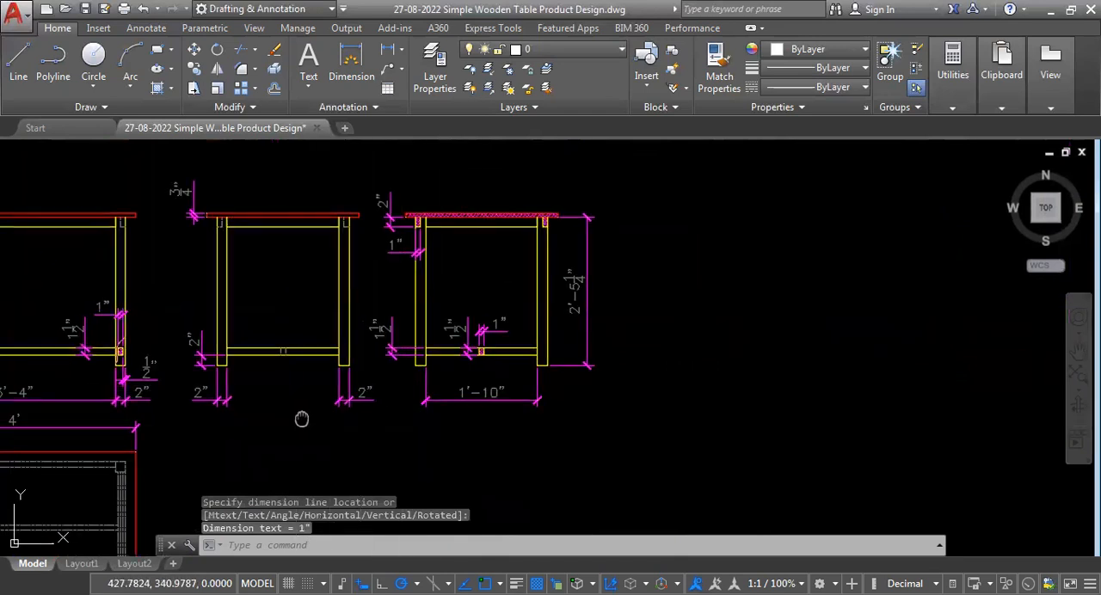
{"action": "scroll", "coordinate": [190, 269], "scroll_direction": "up", "scroll_amount": 3}
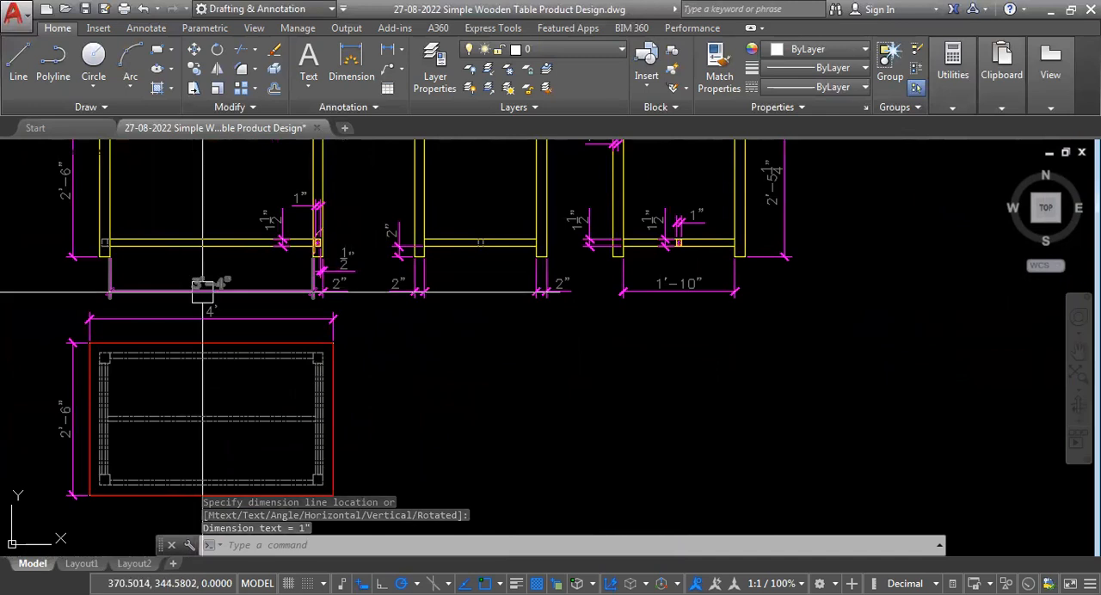
Review all the dimensioned table views together and save the drawing.
{"action": "scroll", "coordinate": [361, 396], "scroll_direction": "down", "scroll_amount": 3}
{"action": "scroll", "coordinate": [361, 396], "scroll_direction": "up", "scroll_amount": 2}
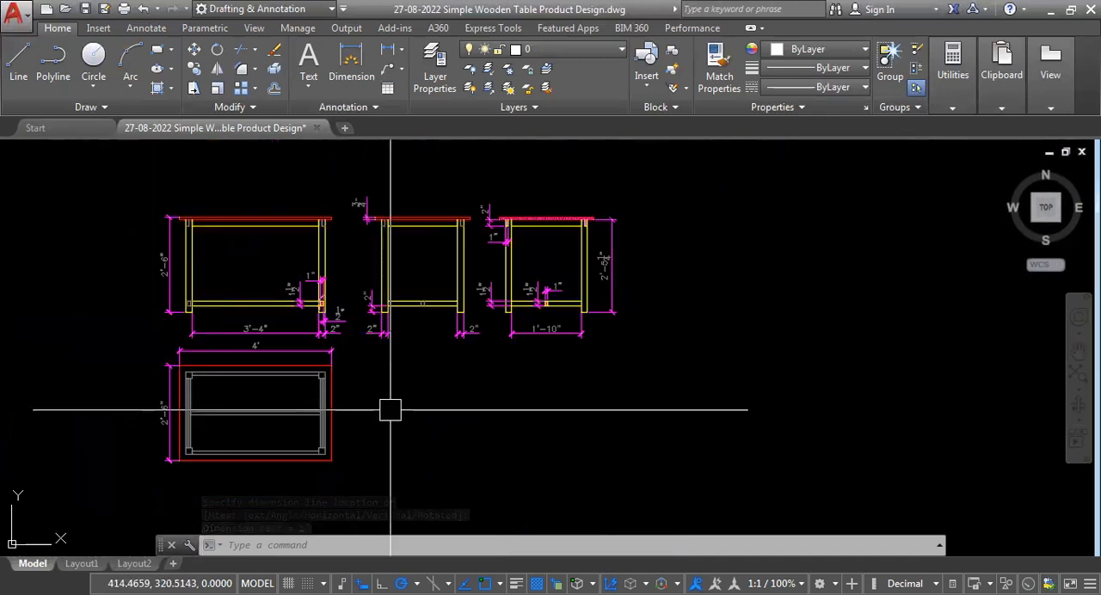
{"action": "mouse_move", "coordinate": [388, 394]}
{"action": "middle_mouse_down"}
{"action": "mouse_move", "coordinate": [384, 430]}
{"action": "mouse_move", "coordinate": [368, 393]}
{"action": "middle_mouse_up"}
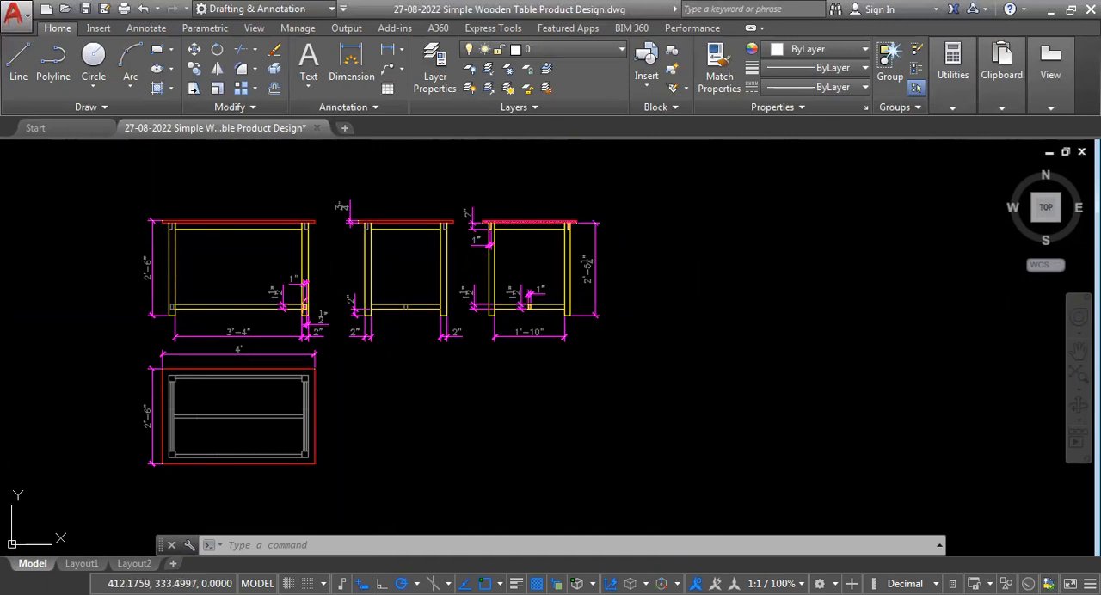
{"action": "key", "text": "ctrl+s"}
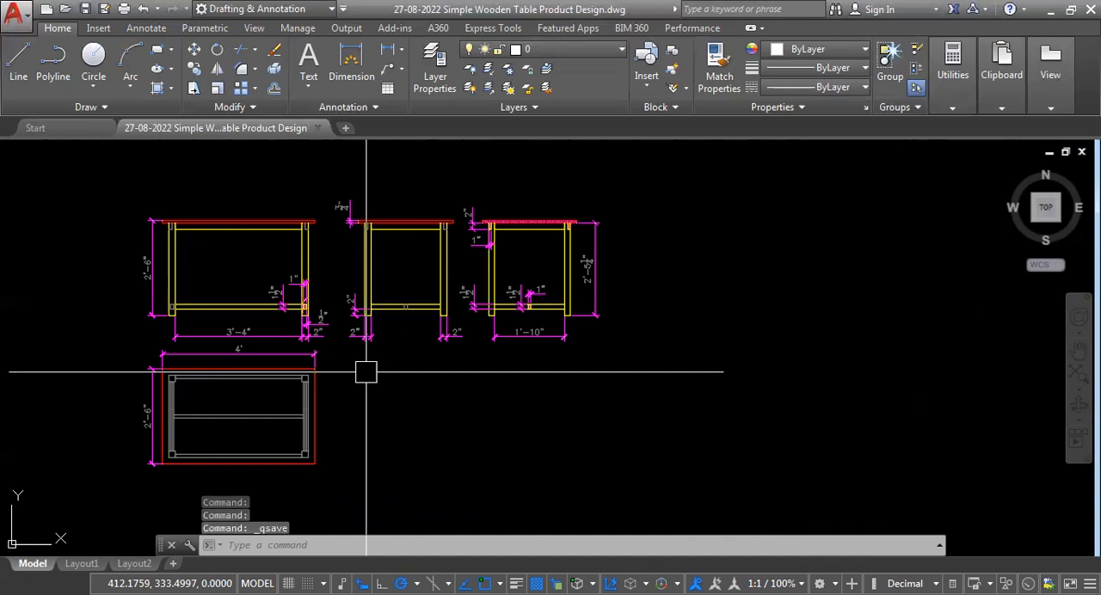
Move the plan view and its dimensions further down to leave more space below the front view.
{"action": "scroll", "coordinate": [499, 372], "scroll_direction": "down", "scroll_amount": 2}
{"action": "scroll", "coordinate": [369, 381], "scroll_direction": "down", "scroll_amount": 2}
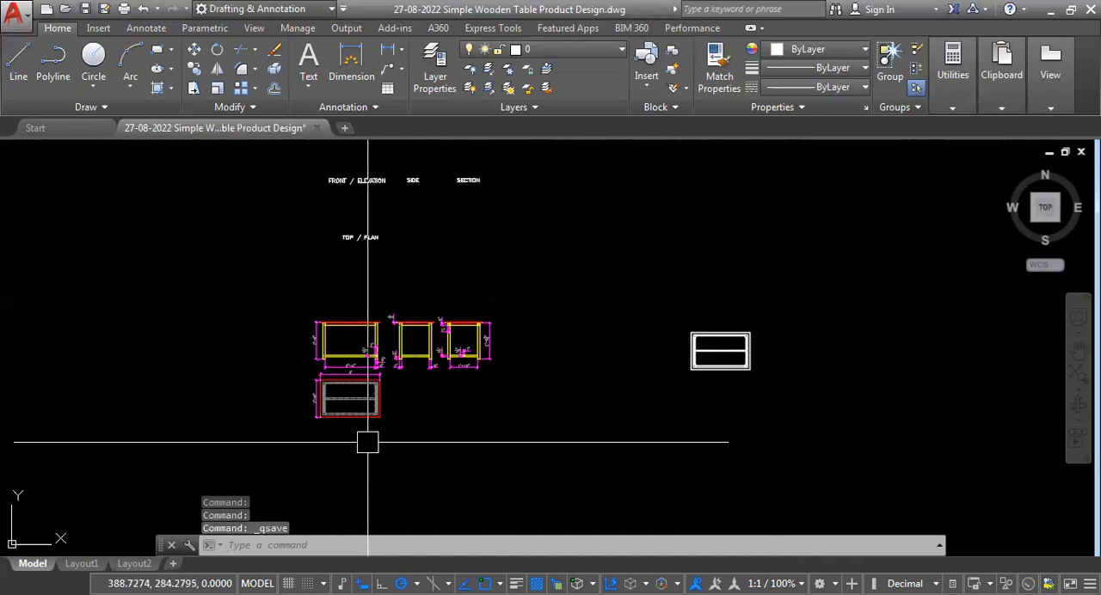
{"action": "scroll", "coordinate": [367, 442], "scroll_direction": "up", "scroll_amount": 4}
{"action": "left_click", "coordinate": [167, 417]}
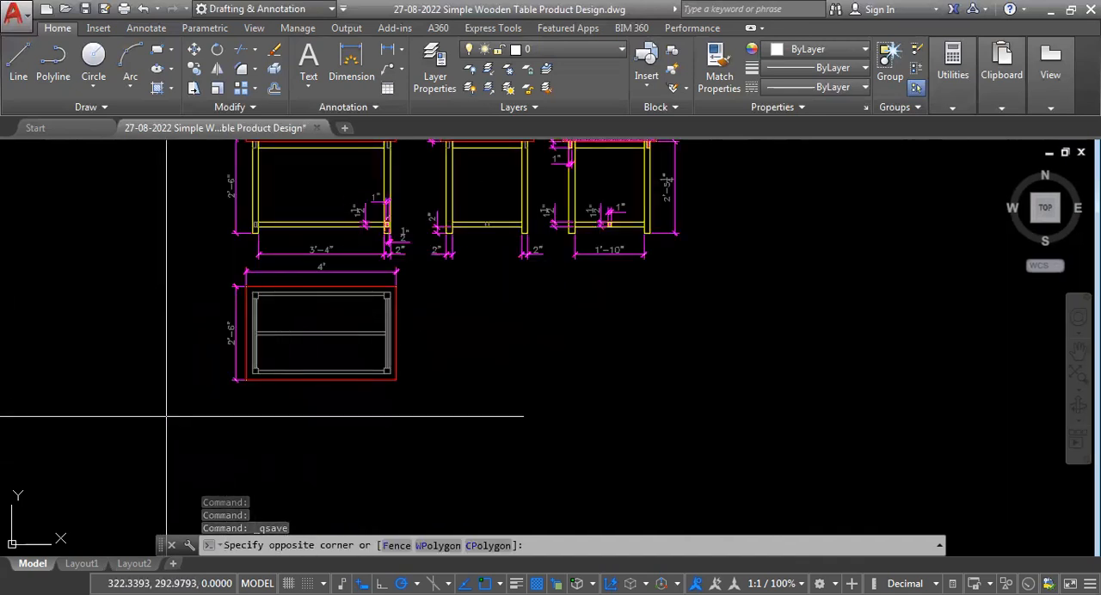
{"action": "left_click", "coordinate": [490, 375]}
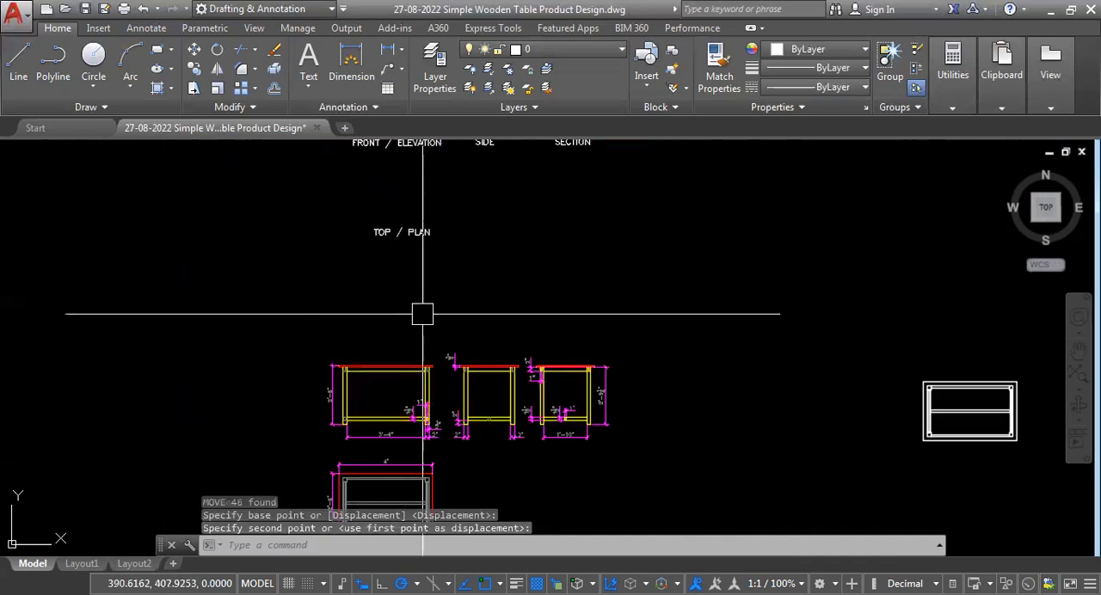
{"action": "scroll", "coordinate": [401, 391], "scroll_direction": "down", "scroll_amount": 2}
{"action": "scroll", "coordinate": [402, 247], "scroll_direction": "up", "scroll_amount": 4}
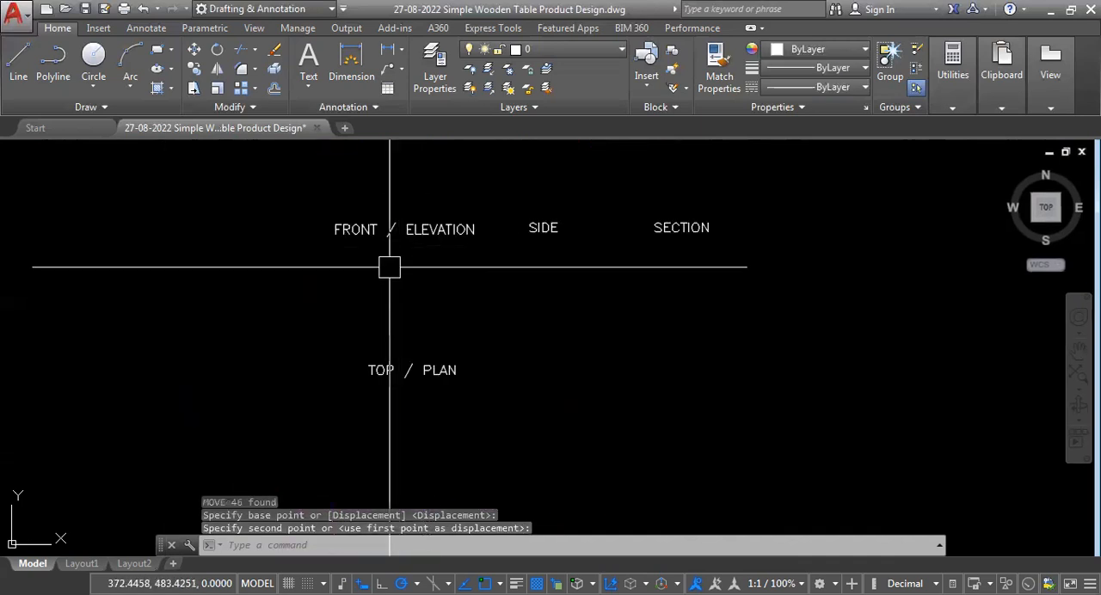
Move the FRONT / ELEVATION title down to just above the front view.
{"action": "left_click", "coordinate": [416, 231]}
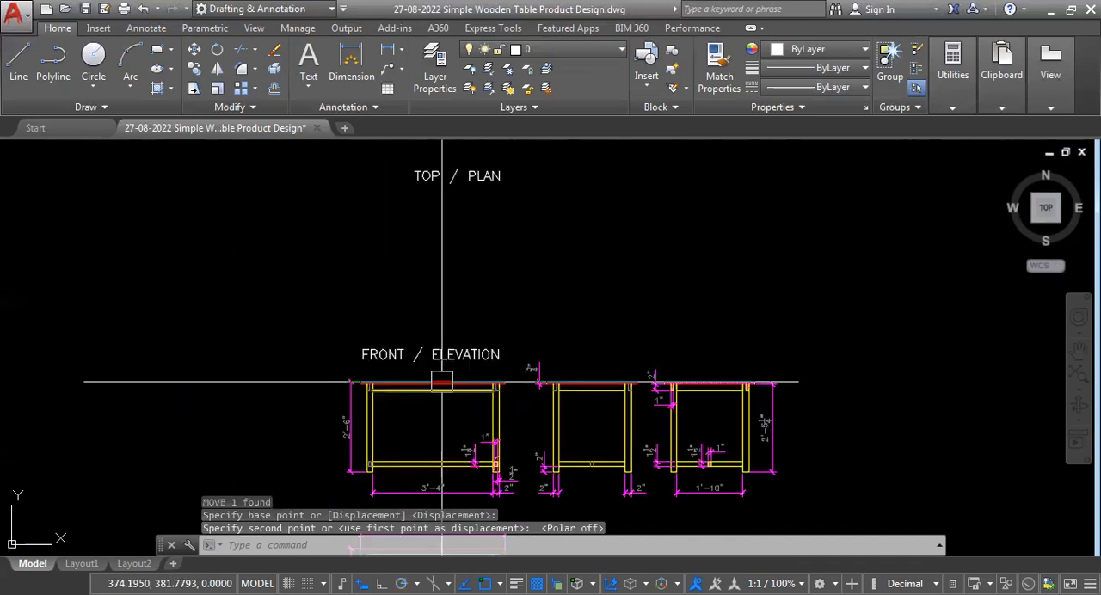
{"action": "scroll", "coordinate": [442, 381], "scroll_direction": "up", "scroll_amount": 3}
{"action": "scroll", "coordinate": [292, 334], "scroll_direction": "down", "scroll_amount": 5}
{"action": "scroll", "coordinate": [343, 344], "scroll_direction": "up", "scroll_amount": 2}
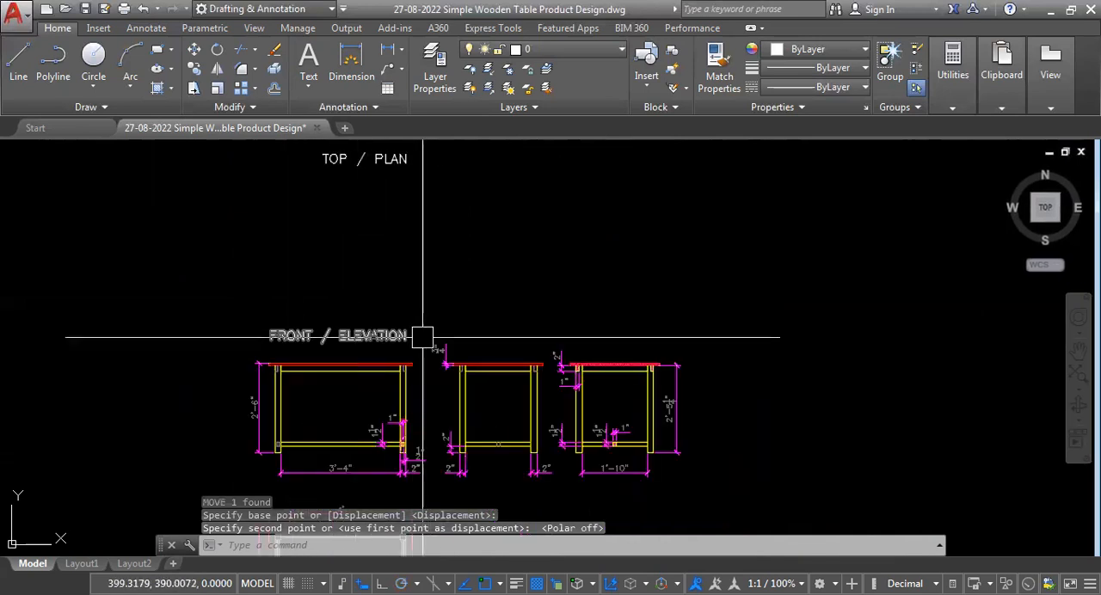
{"action": "scroll", "coordinate": [413, 277], "scroll_direction": "down", "scroll_amount": 2}
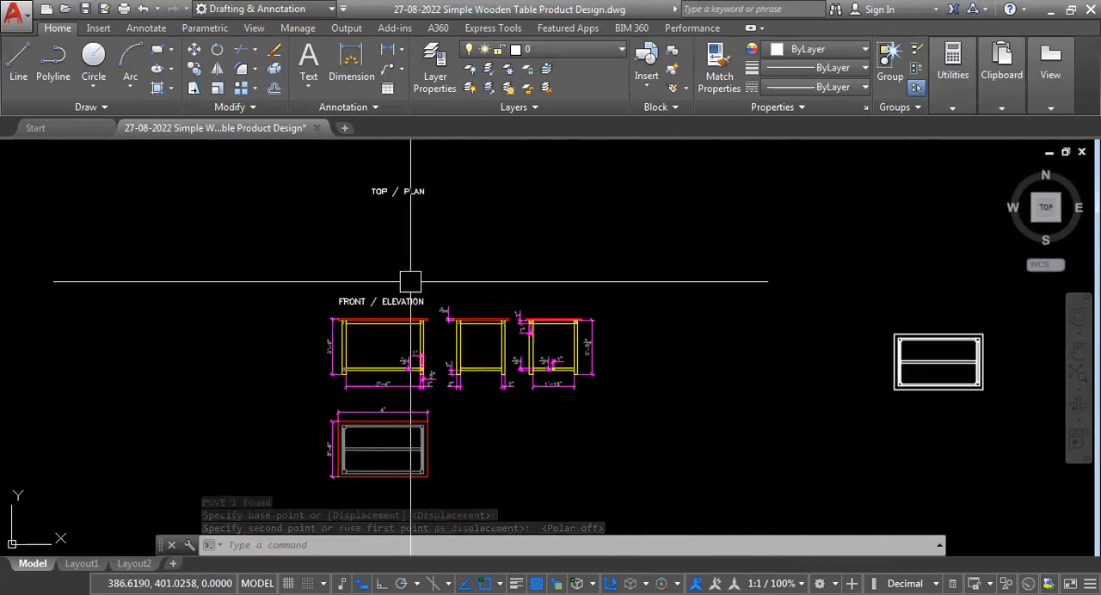
Shorten the front view's title to ELEVATION and centre it above the view.
{"action": "scroll", "coordinate": [362, 332], "scroll_direction": "up", "scroll_amount": 4}
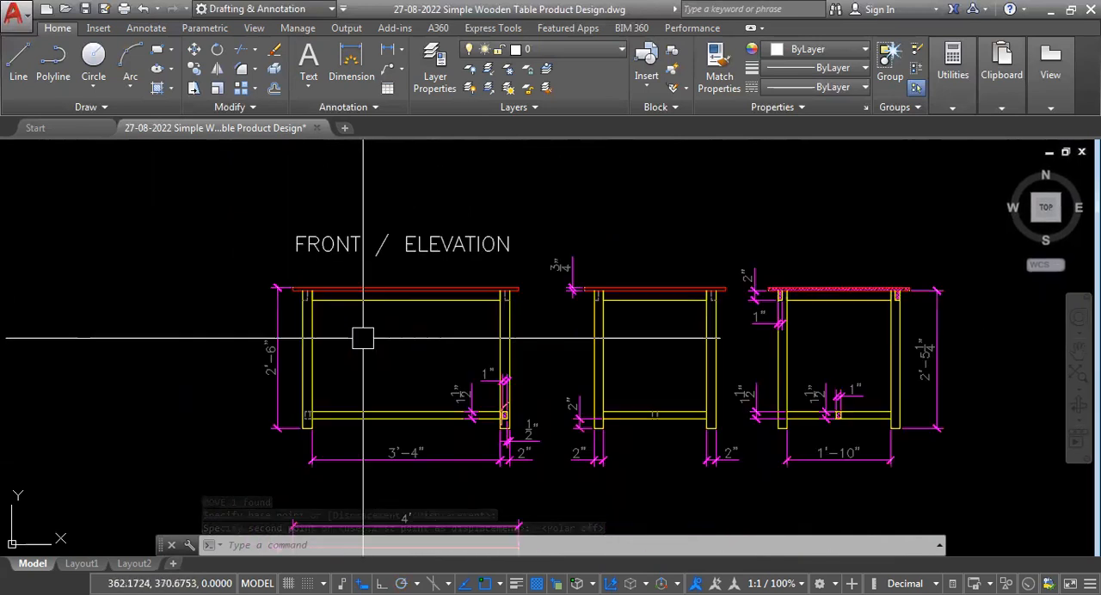
{"action": "left_click", "coordinate": [403, 249]}
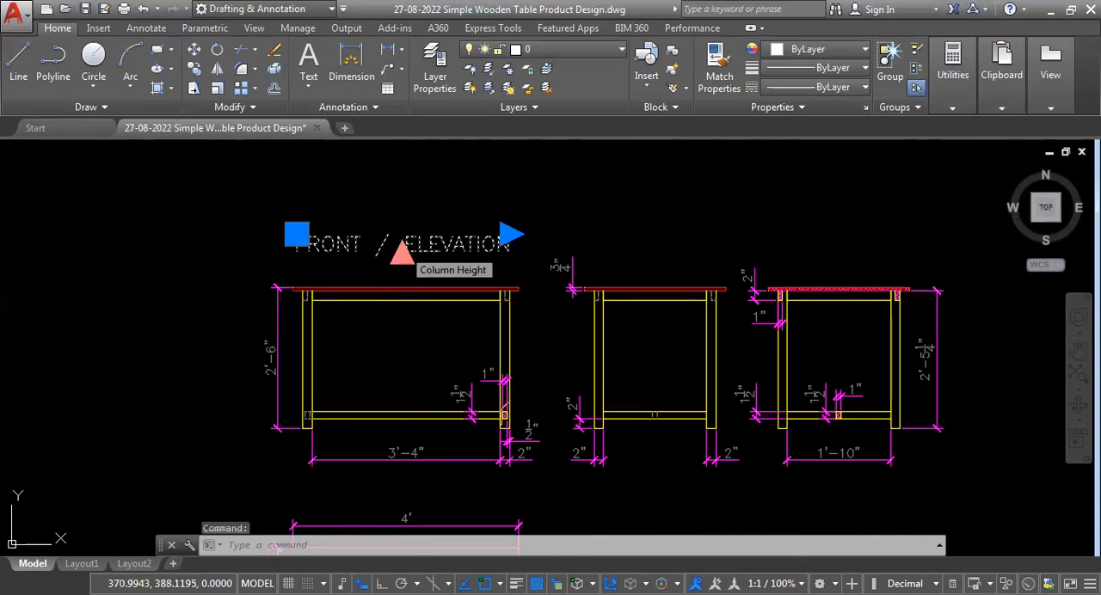
{"action": "double_click", "coordinate": [405, 252]}
{"action": "left_click_drag", "start_coordinate": [404, 244], "coordinate": [52, 231]}
{"action": "key", "text": "Delete"}
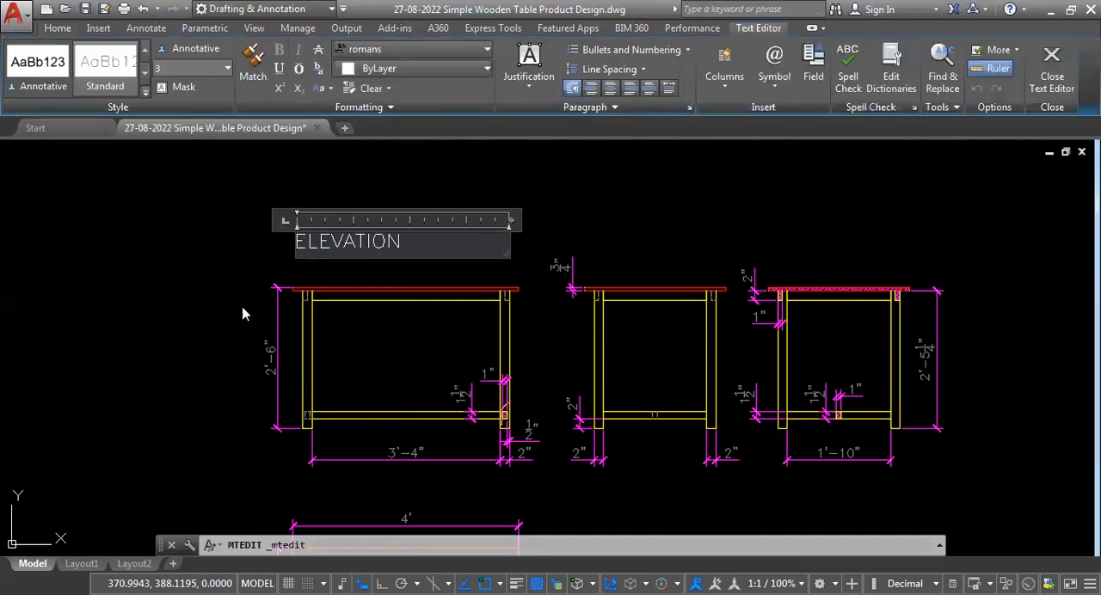
{"action": "left_click", "coordinate": [143, 270]}
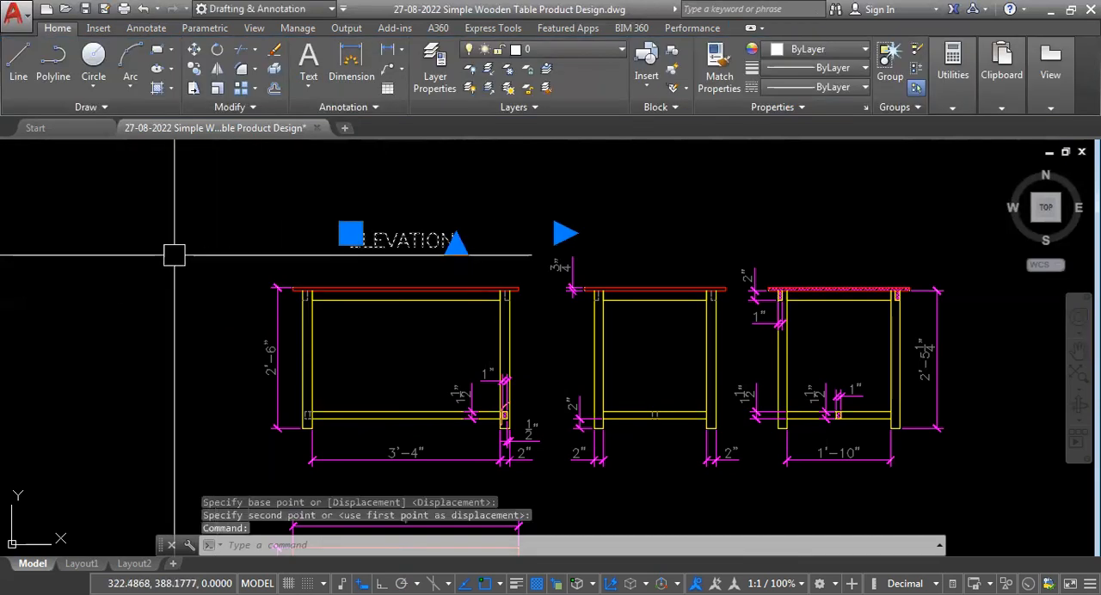
Copy the ELEVATION title across to the side view, change its text to SIDE and centre it above that view.
{"action": "type", "text": "CO"}
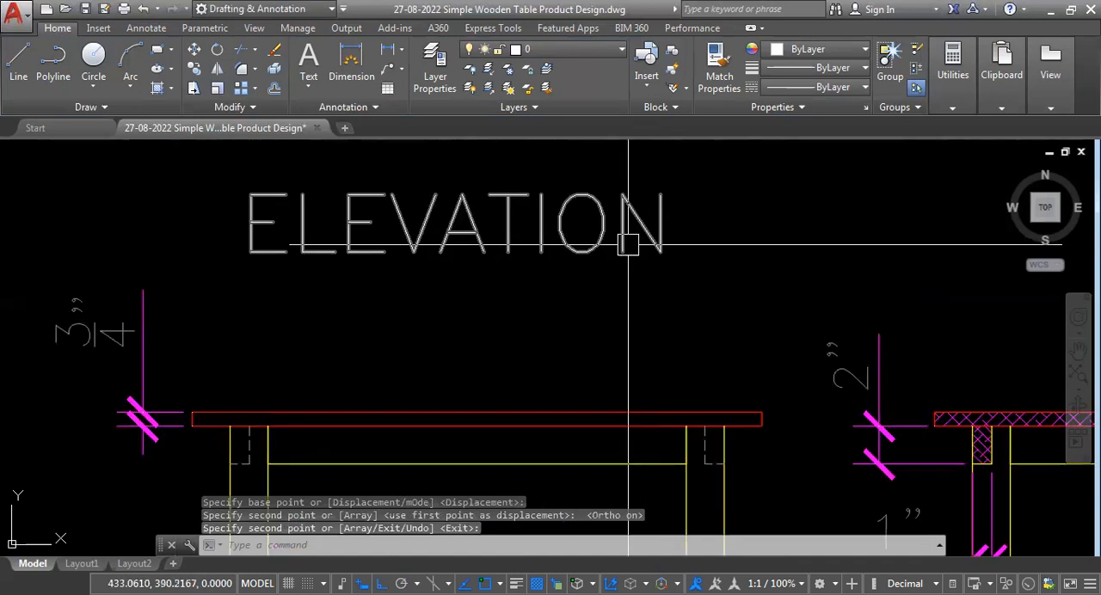
{"action": "scroll", "coordinate": [228, 224], "scroll_direction": "up", "scroll_amount": 1}
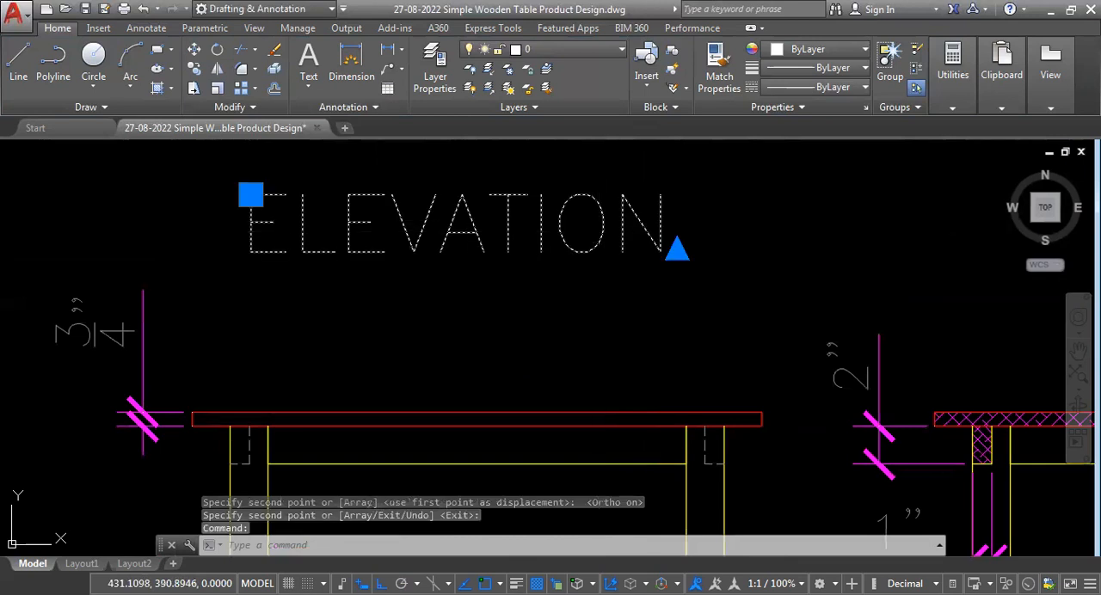
{"action": "double_click", "coordinate": [599, 232]}
{"action": "double_click", "coordinate": [600, 233]}
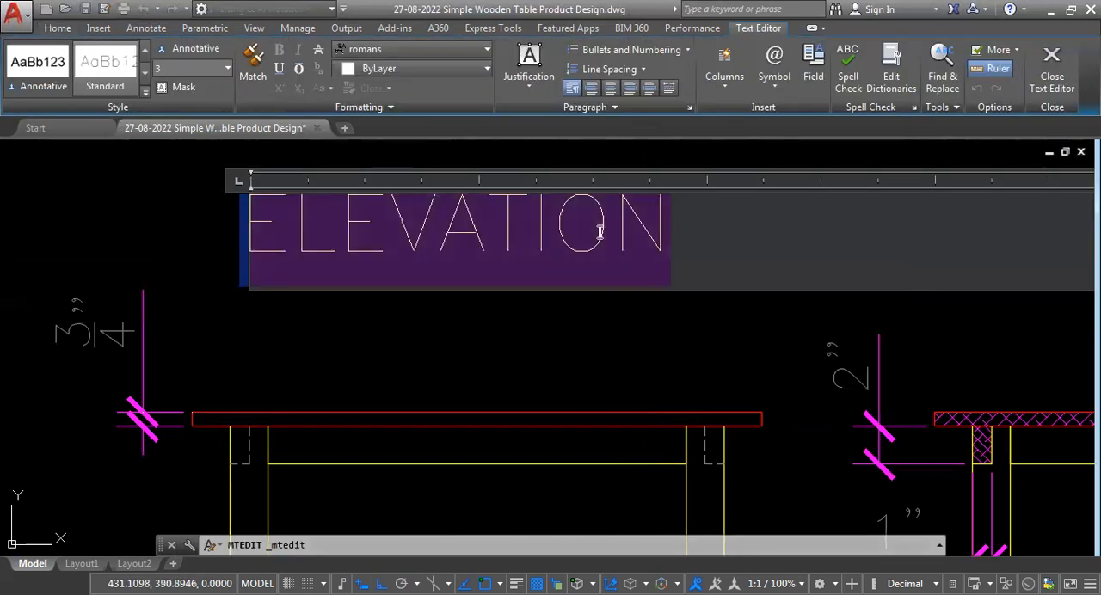
{"action": "type", "text": "sid"}
{"action": "key", "text": "BackSpace"}
{"action": "key", "text": "BackSpace"}
{"action": "key", "text": "BackSpace"}
{"action": "type", "text": "S"}
{"action": "key", "text": "BackSpace"}
{"action": "type", "text": "D"}
{"action": "key", "text": "BackSpace"}
{"action": "type", "text": "SIDE"}
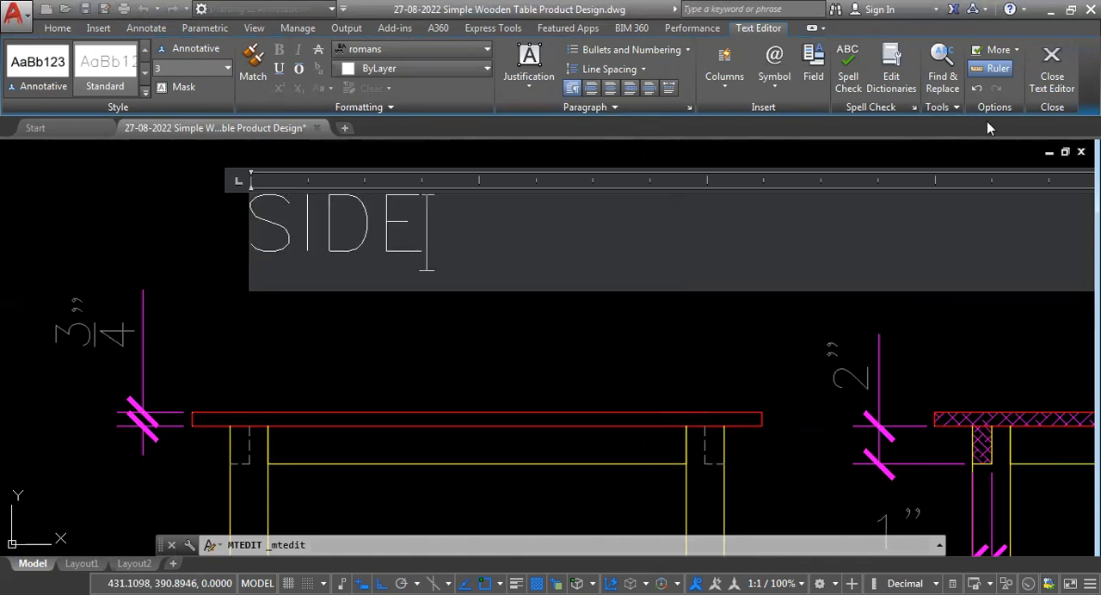
{"action": "left_click", "coordinate": [1051, 69]}
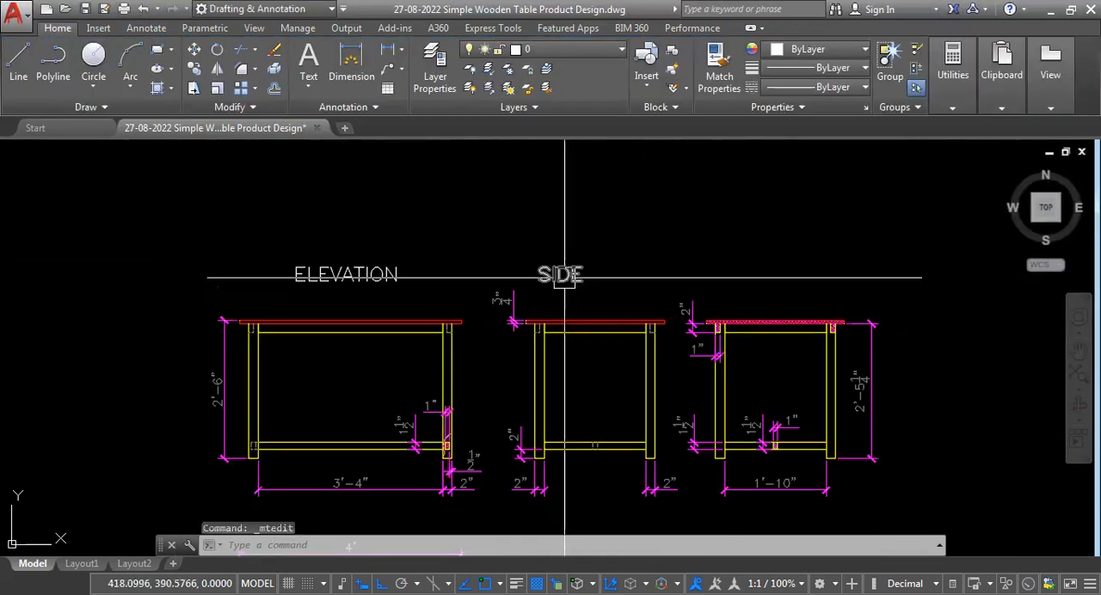
{"action": "left_click", "coordinate": [564, 275]}
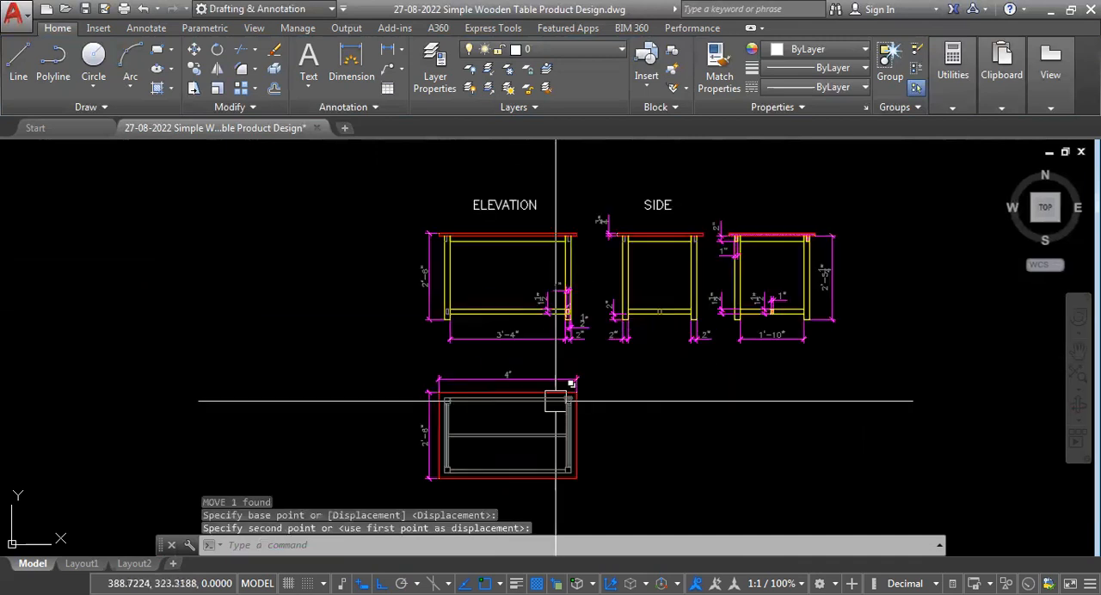
Copy the ELEVATION title straight down to the space above the plan view.
{"action": "left_click", "coordinate": [508, 205]}
{"action": "type", "text": "co"}
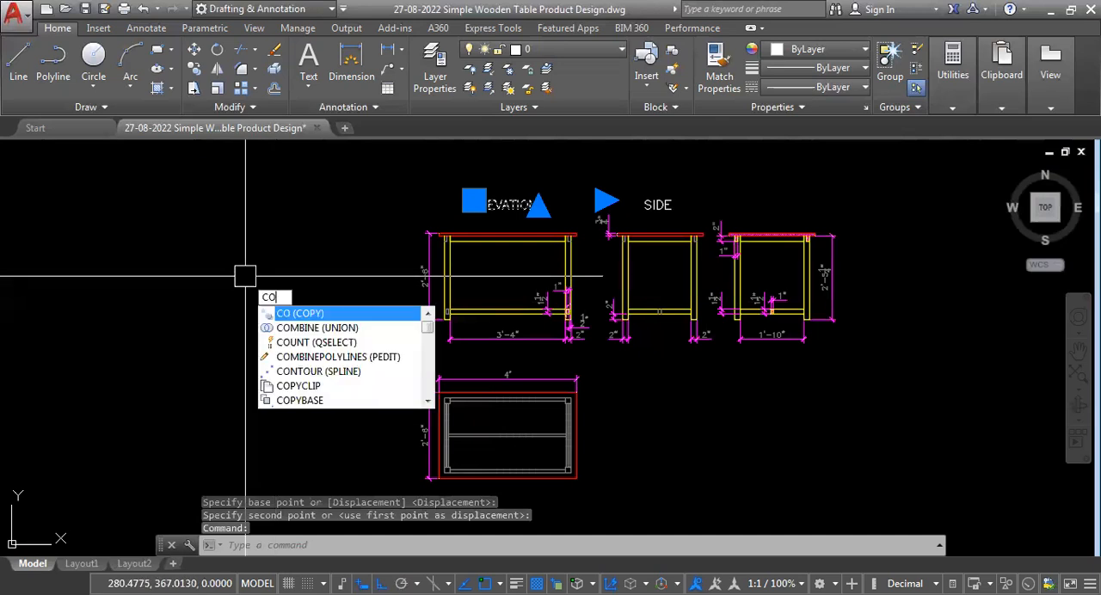
{"action": "key", "text": "Return"}
{"action": "left_click", "coordinate": [132, 249]}
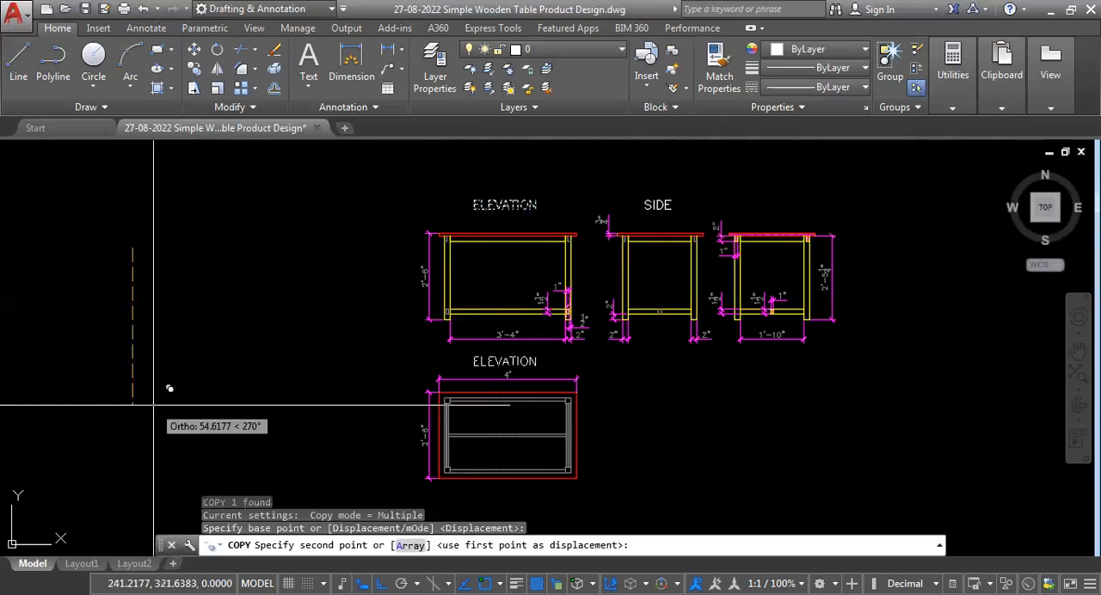
Change the copied title above the plan view to PLAN and centre it over the view.
{"action": "double_click", "coordinate": [471, 338]}
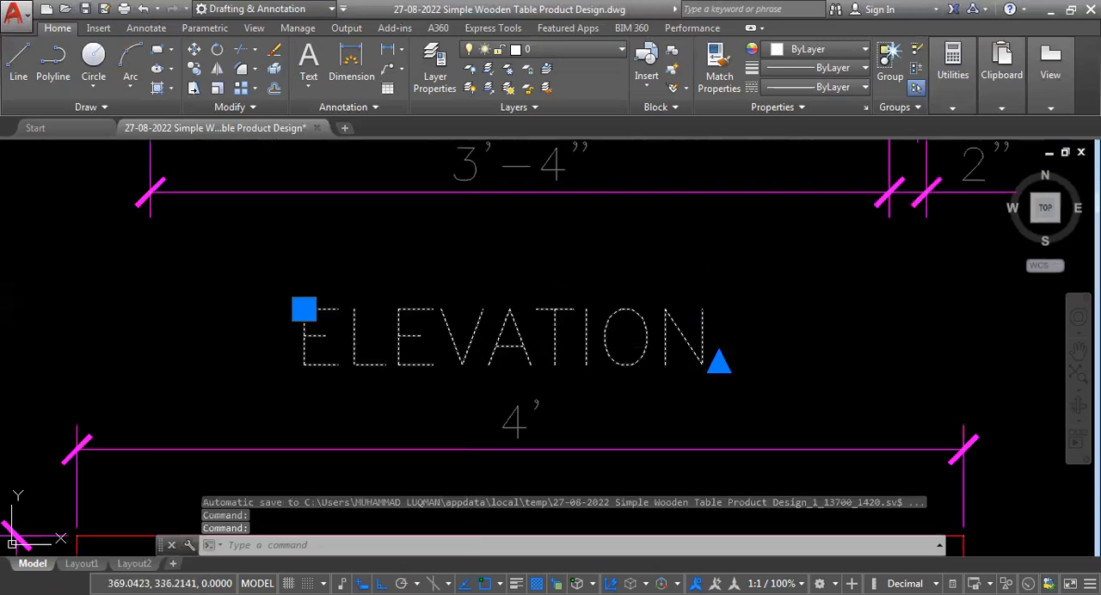
{"action": "type", "text": "P"}
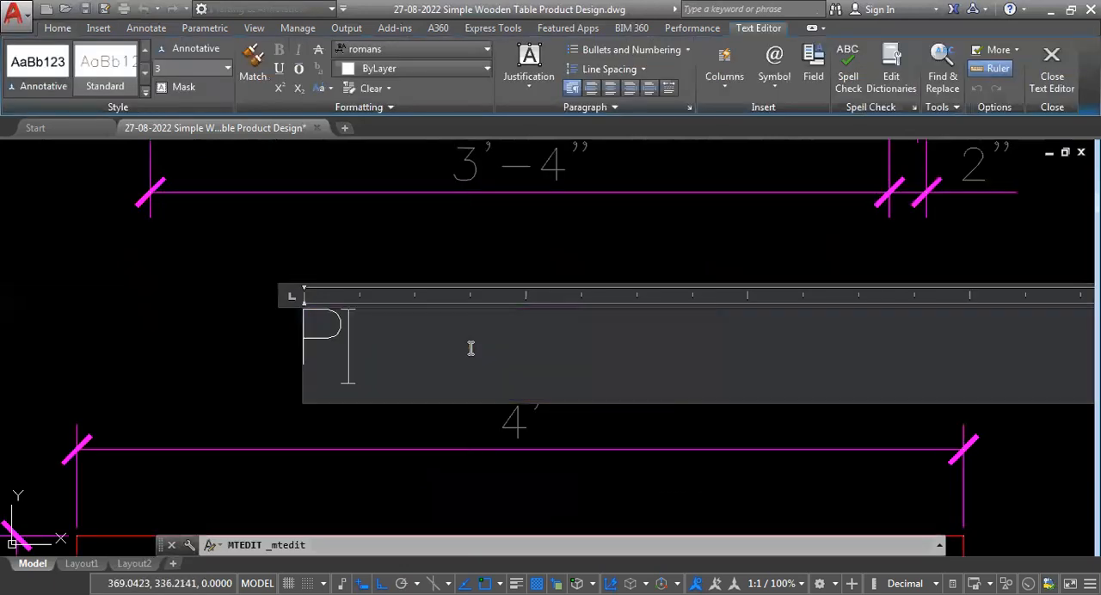
{"action": "type", "text": "LAN"}
{"action": "left_click", "coordinate": [51, 364]}
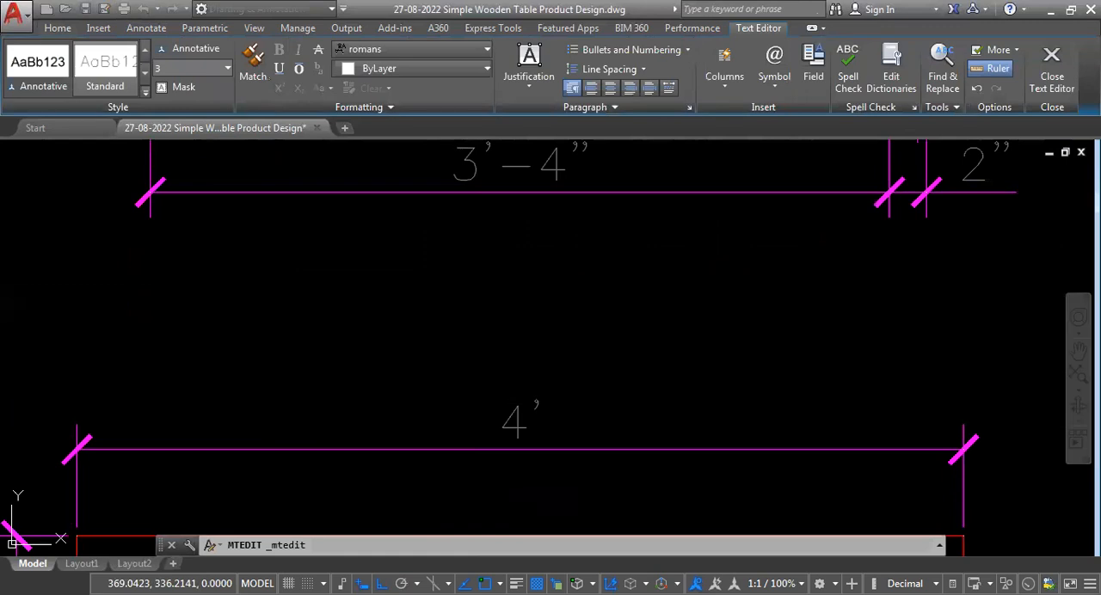
{"action": "scroll", "coordinate": [718, 430], "scroll_direction": "down", "scroll_amount": 5}
{"action": "scroll", "coordinate": [718, 430], "scroll_direction": "up", "scroll_amount": 4}
{"action": "left_click", "coordinate": [719, 430]}
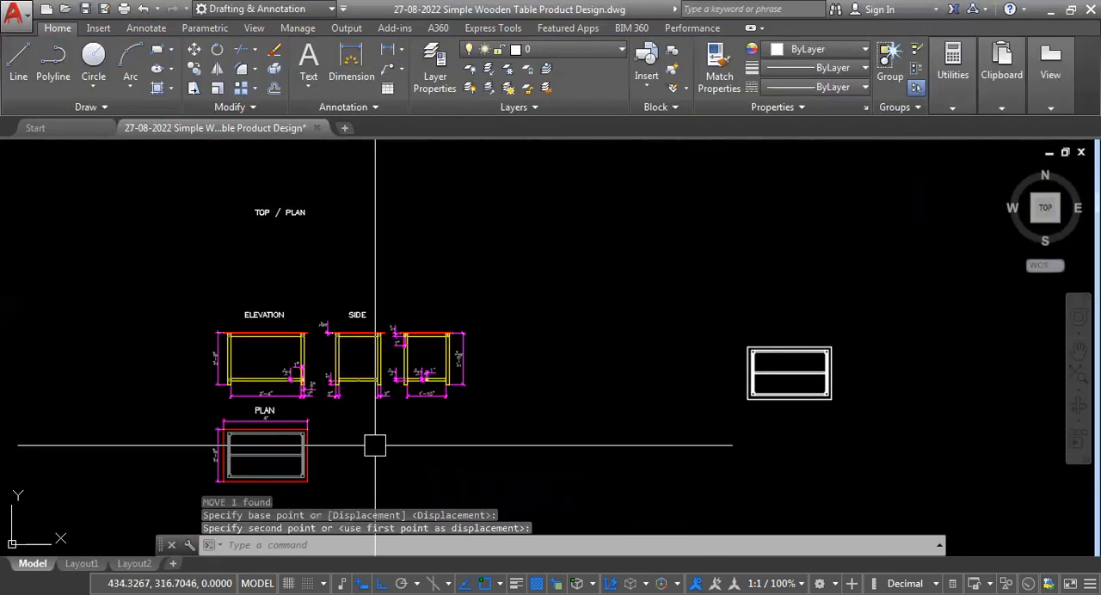
Copy the SIDE title across to above the section view and change its text to SECTION A-A.
{"action": "scroll", "coordinate": [379, 341], "scroll_direction": "up", "scroll_amount": 6}
{"action": "left_click", "coordinate": [289, 249]}
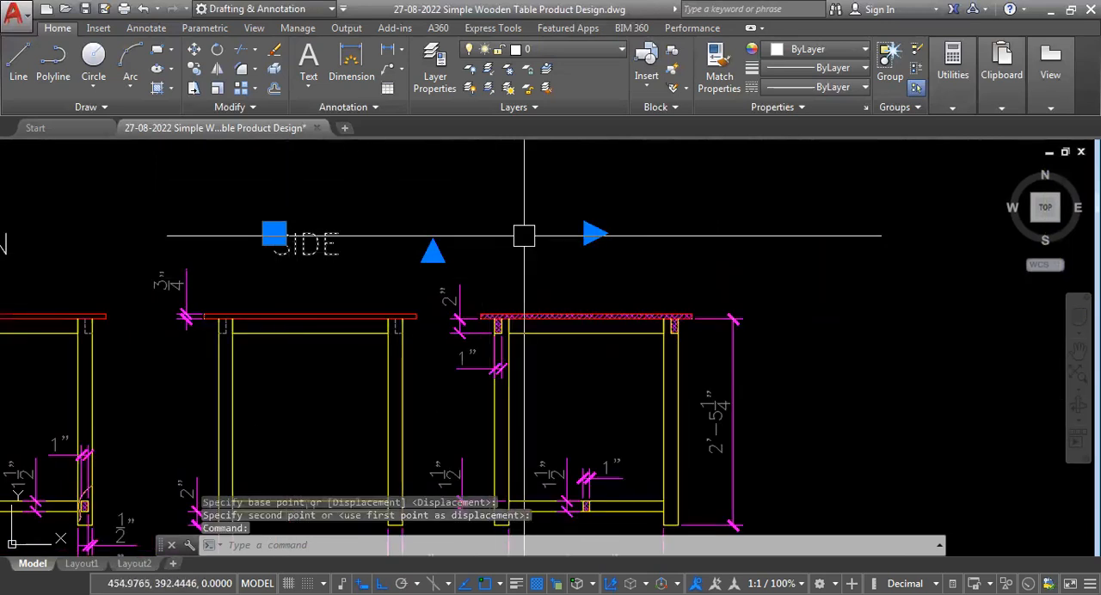
{"action": "type", "text": "CO"}
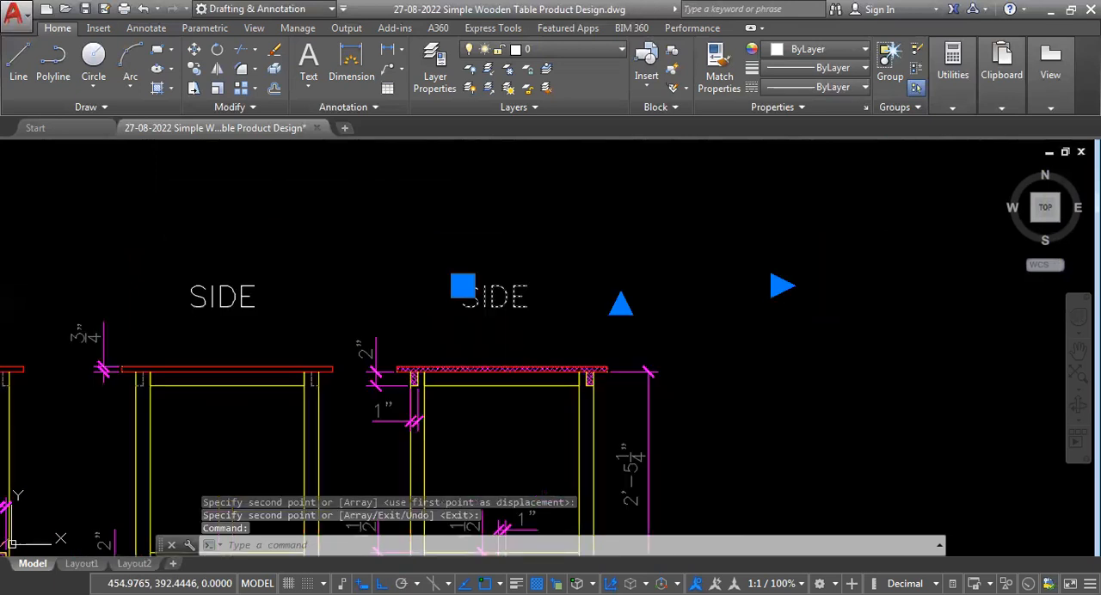
{"action": "double_click", "coordinate": [525, 335]}
{"action": "type", "text": "SECTION"}
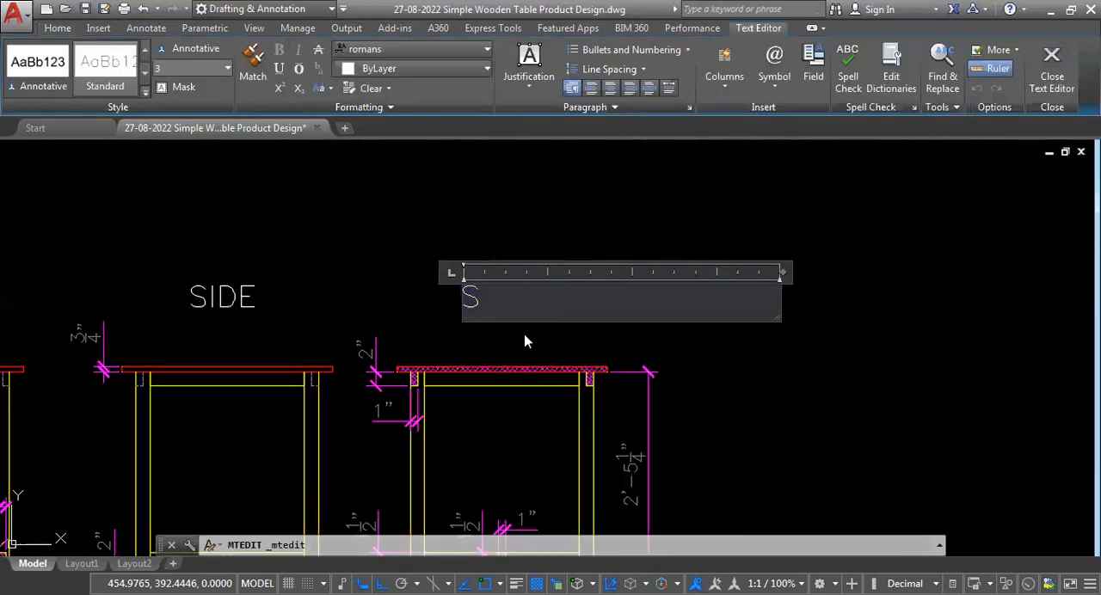
{"action": "type", "text": " A-A"}
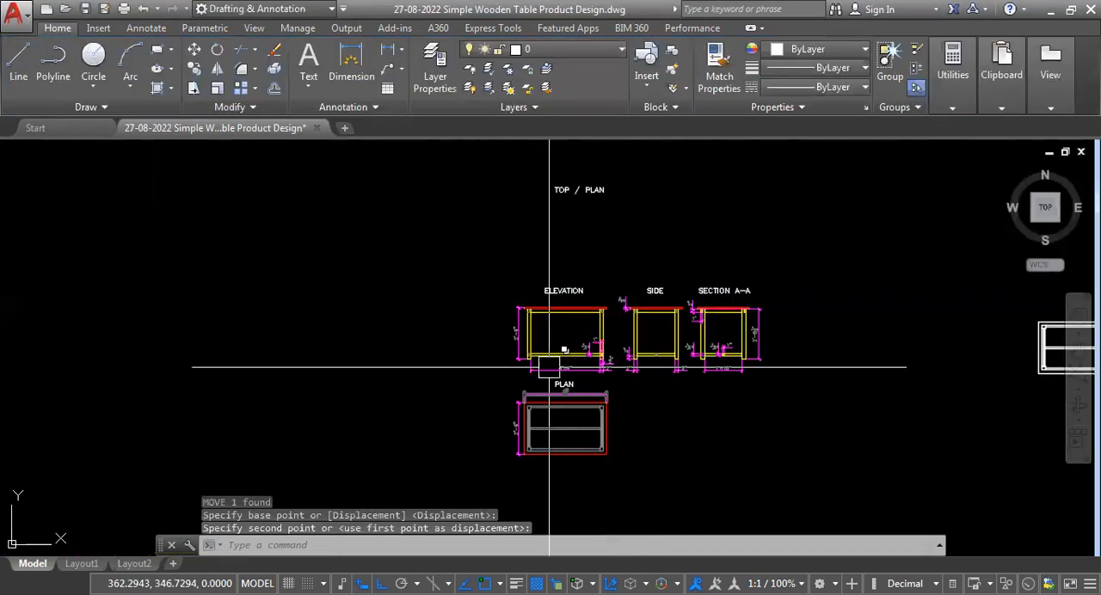
{"action": "scroll", "coordinate": [640, 365], "scroll_direction": "up", "scroll_amount": 5}
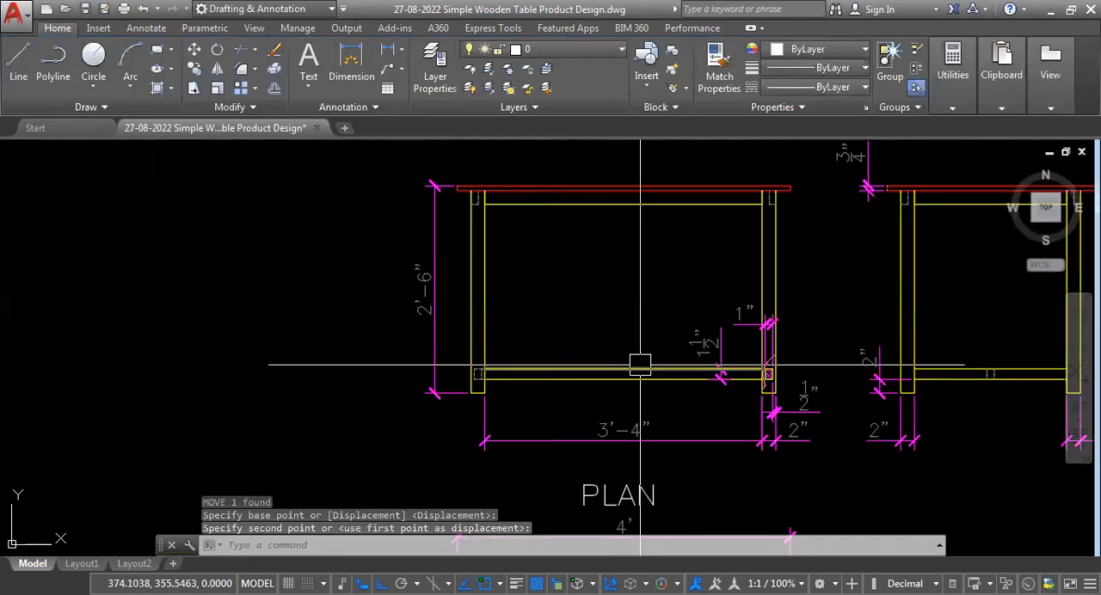